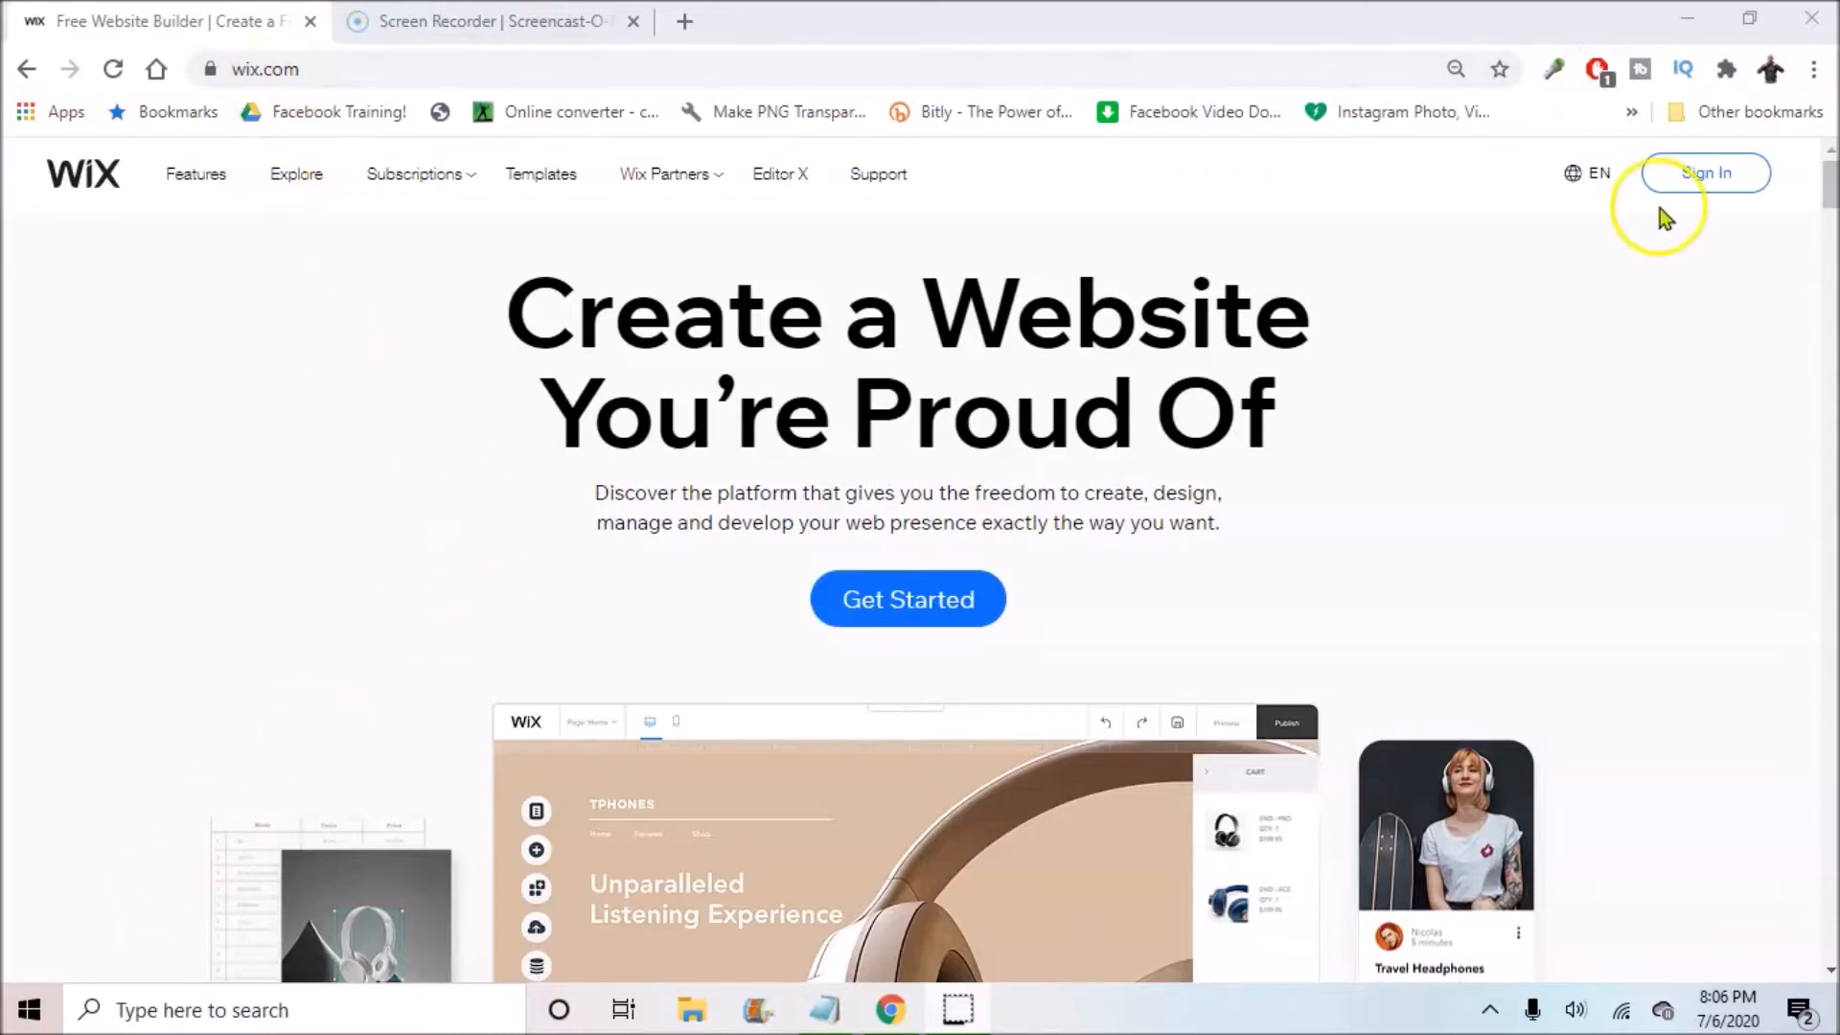
Step: Open the Wix sign-up form and fill in the saved e-mail address
click(1716, 183)
click(1716, 191)
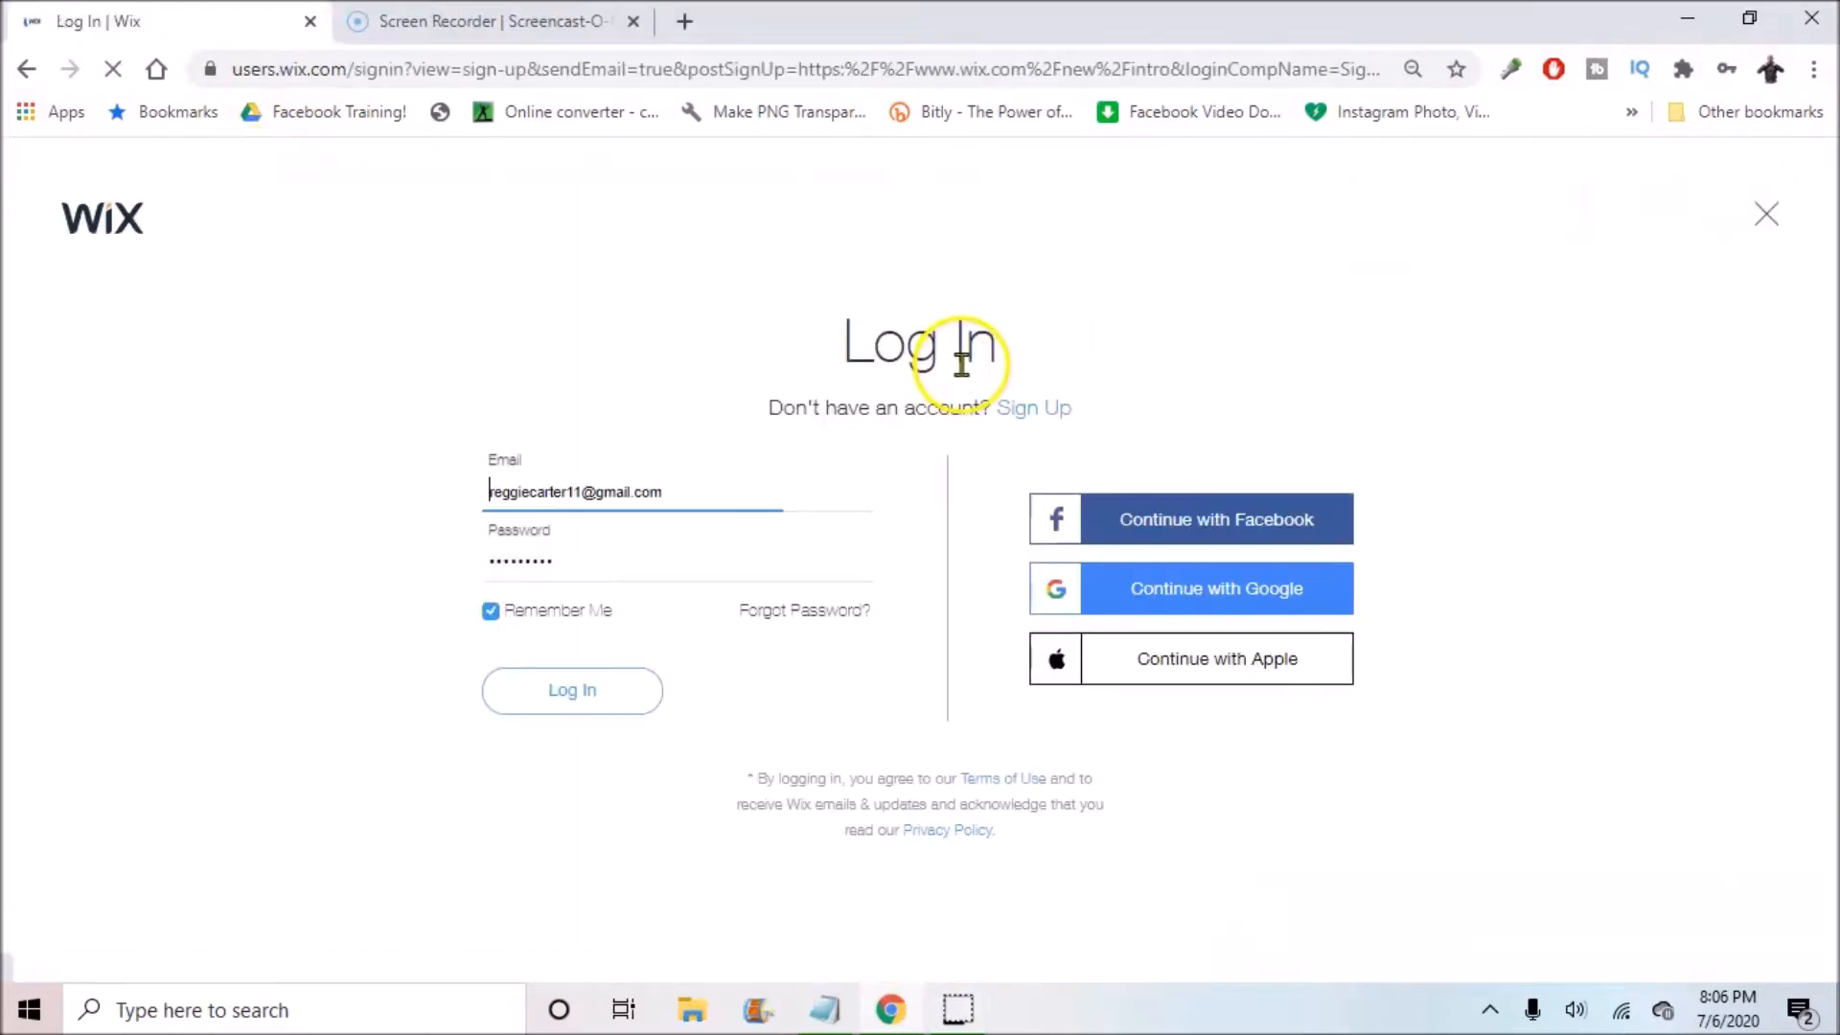
click(1017, 412)
click(633, 443)
click(641, 604)
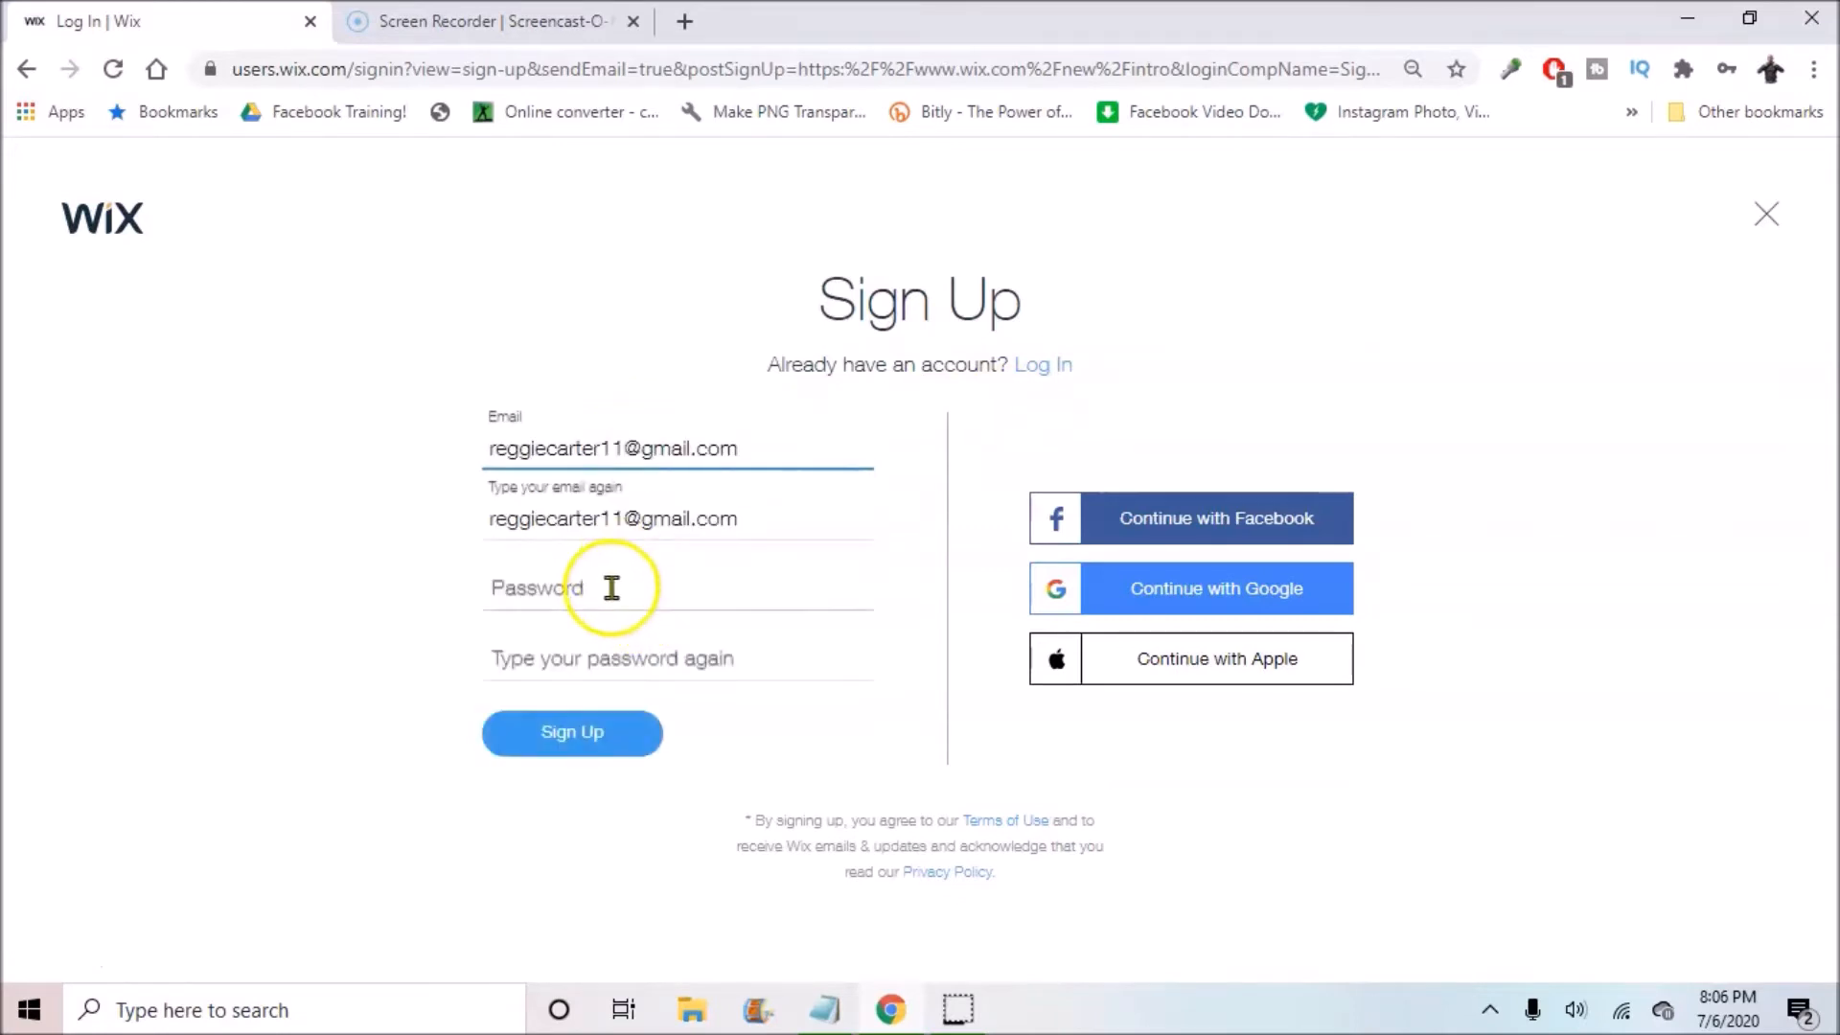
Step: Enter the account password in both password fields and submit the sign-up form
click(607, 586)
click(46, 977)
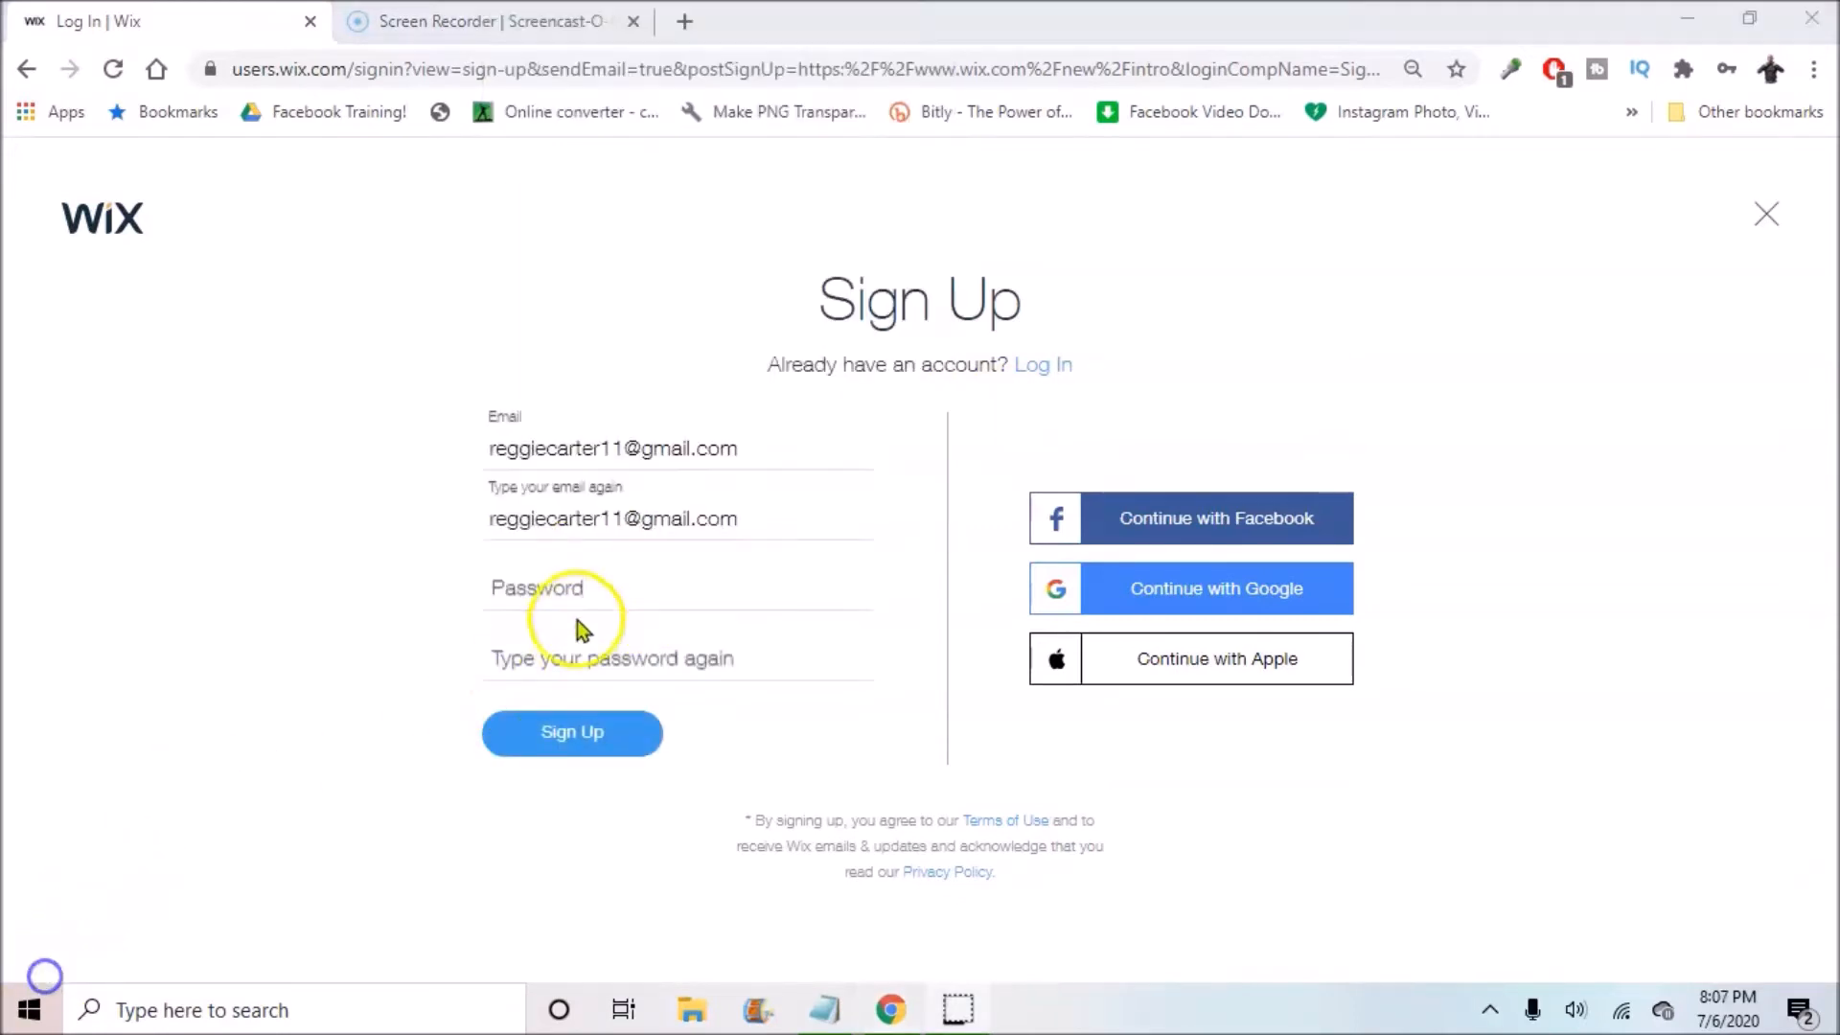
click(582, 595)
text(•••••••)
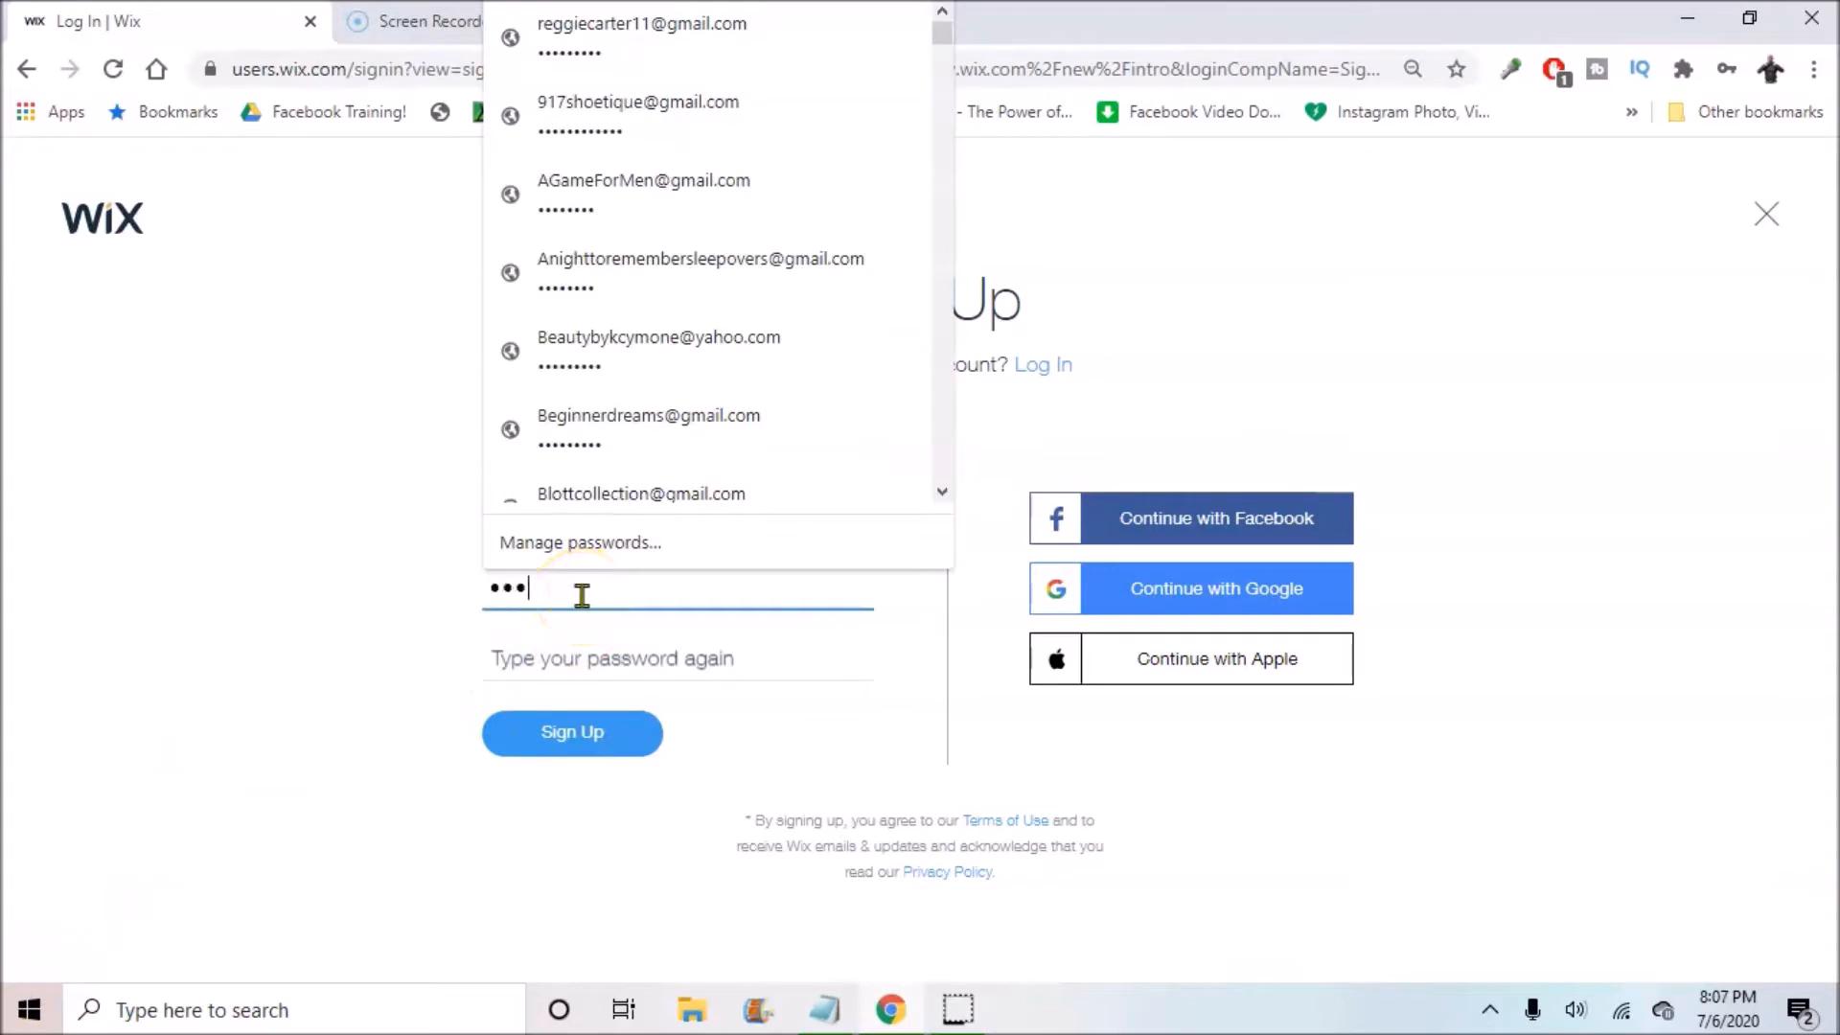
key(BackSpace)
key(BackSpace)
key(BackSpace)
key(BackSpace)
key(BackSpace)
key(BackSpace)
text(•••••••••)
click(546, 657)
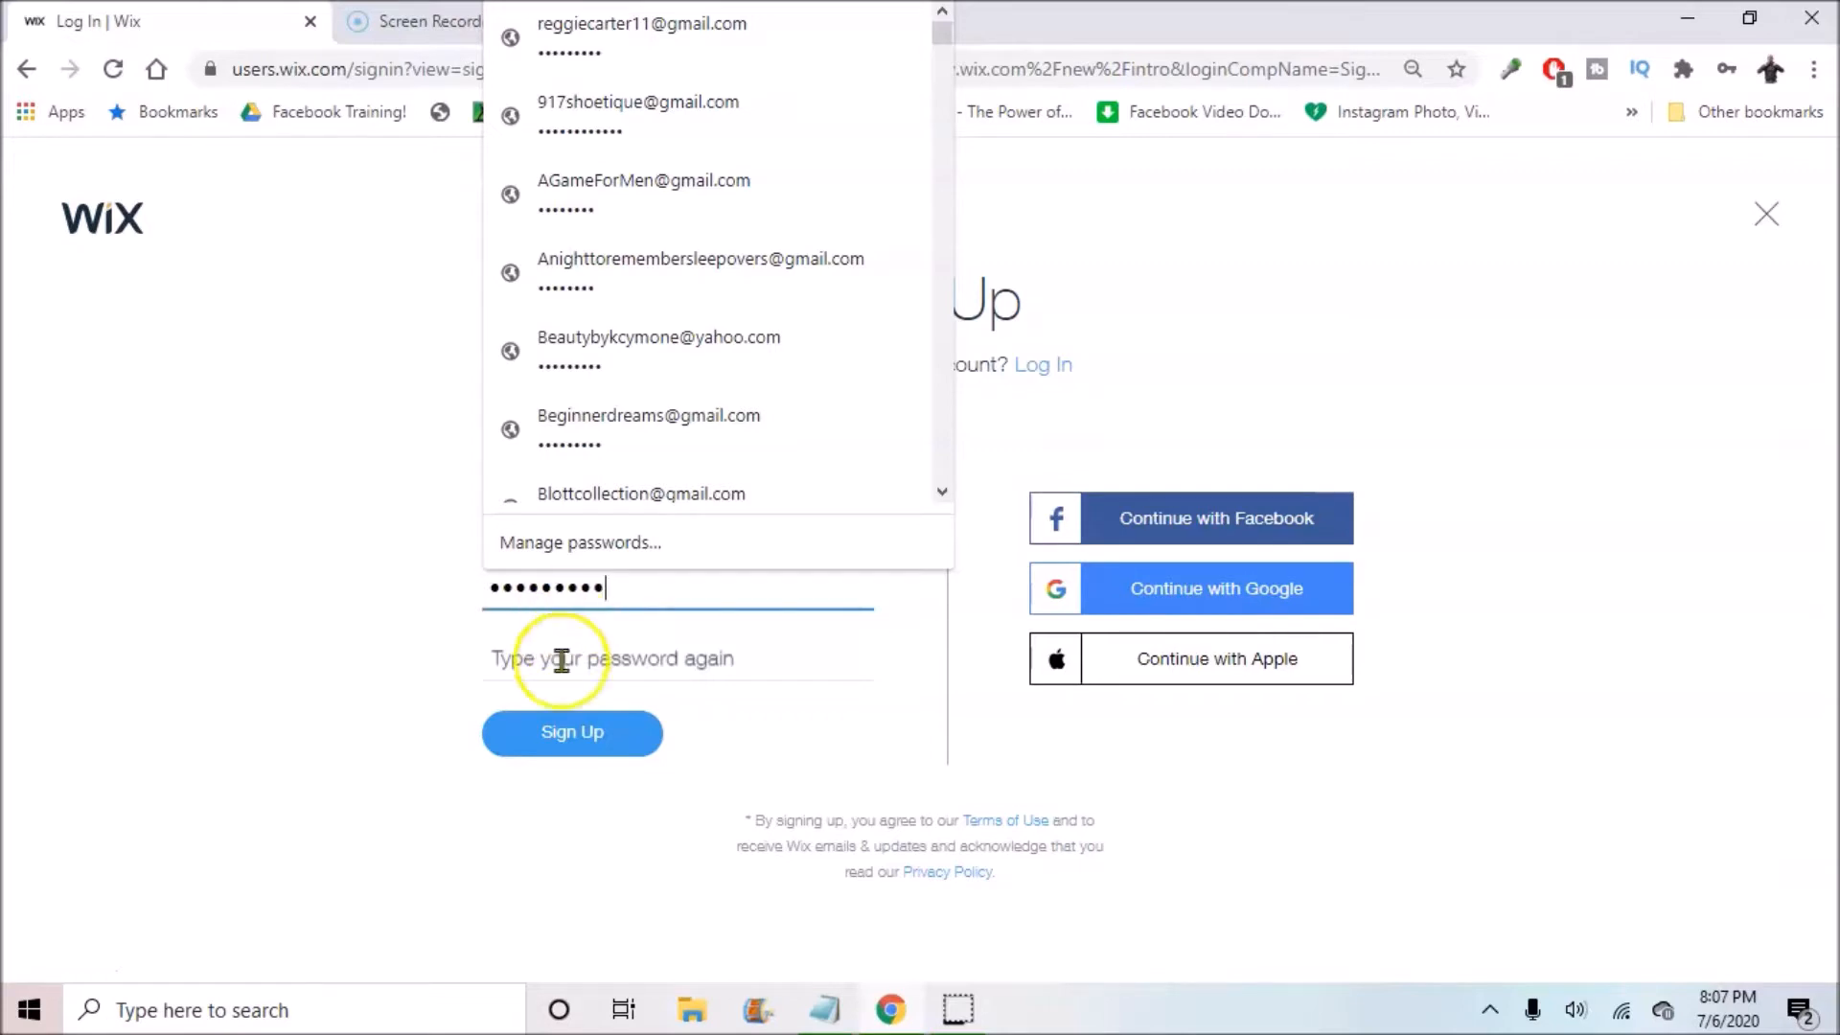
text(••••••••)
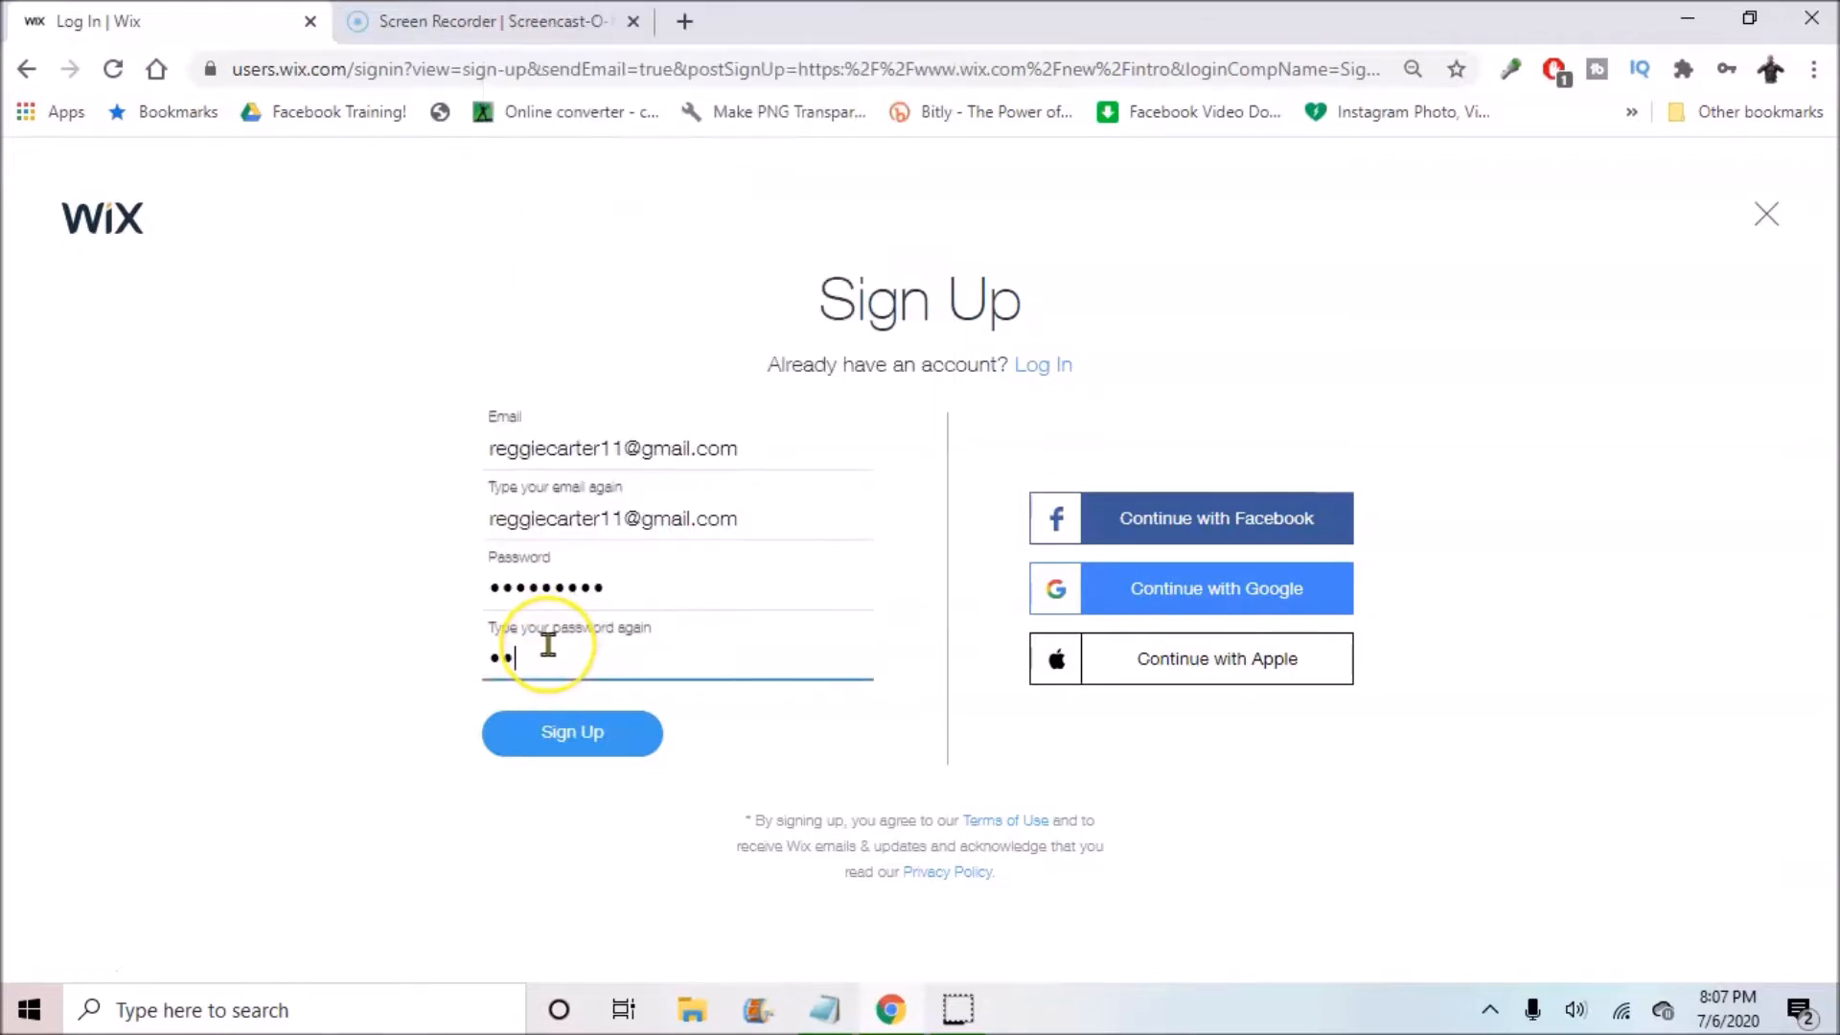
text(•)
key(Return)
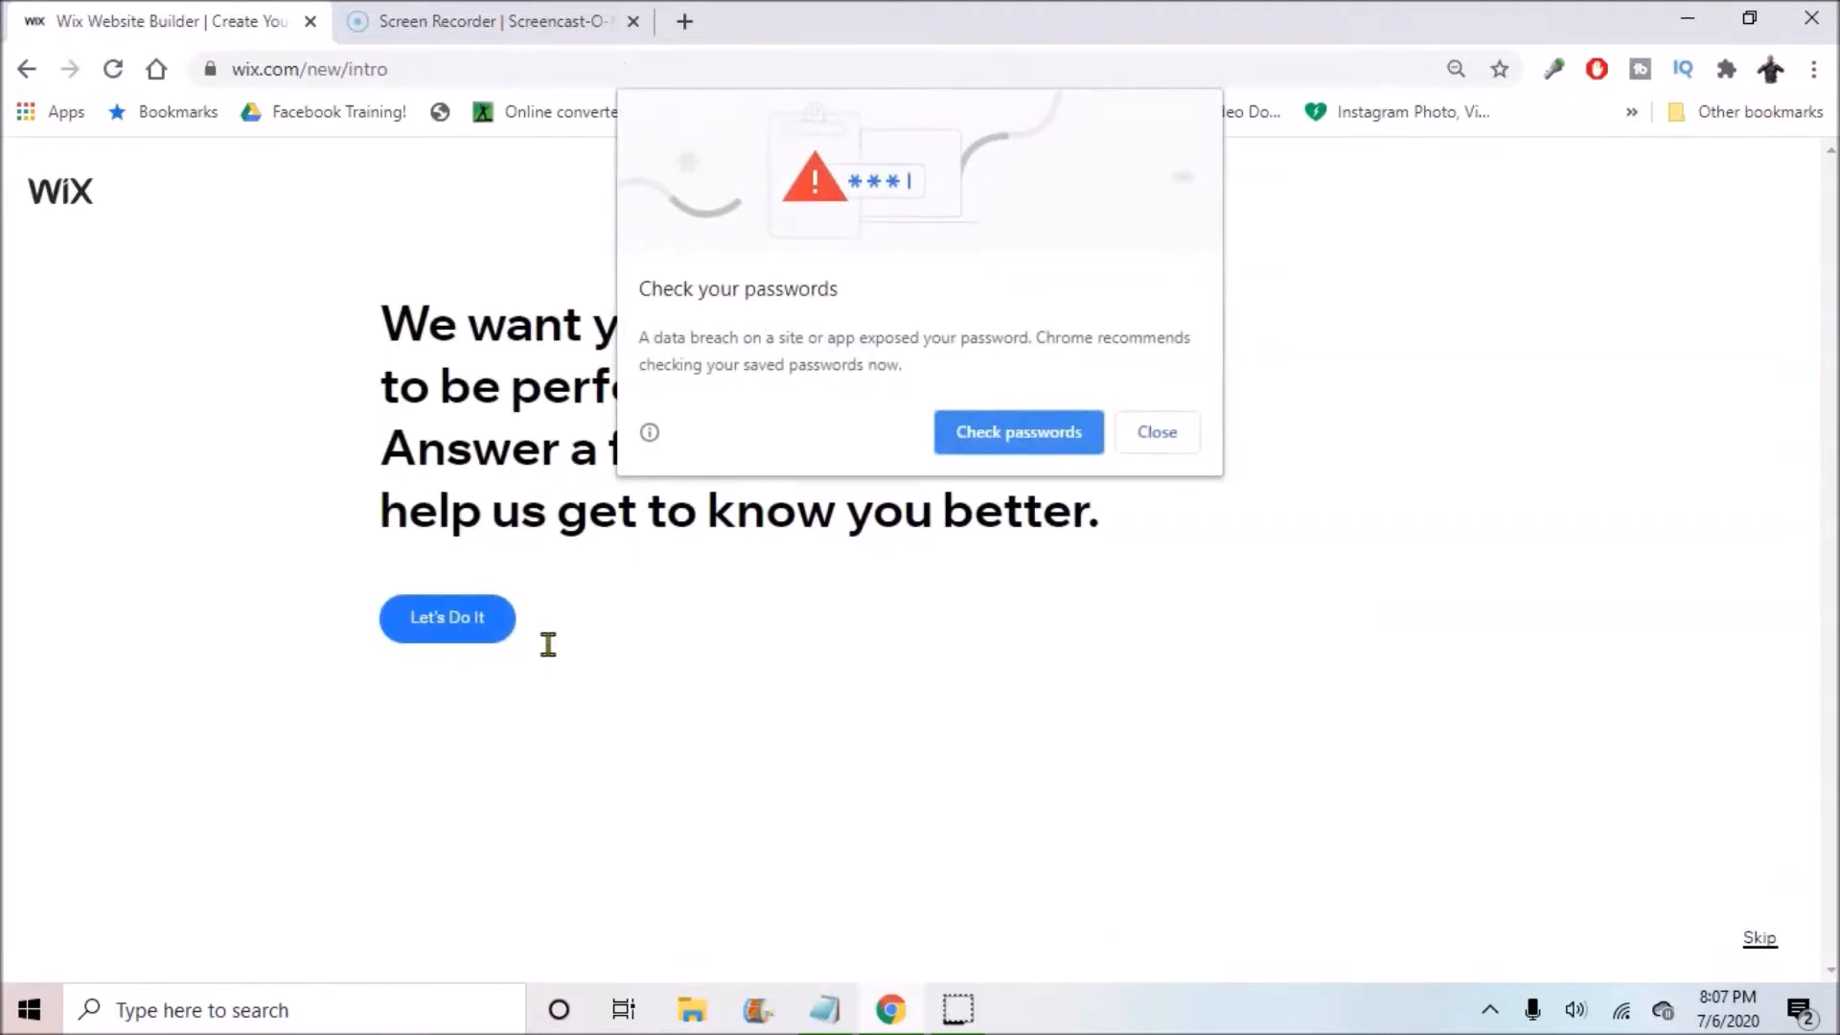
Step: Dismiss the password warning, skip the intro questions, and choose to start from a template
click(1178, 430)
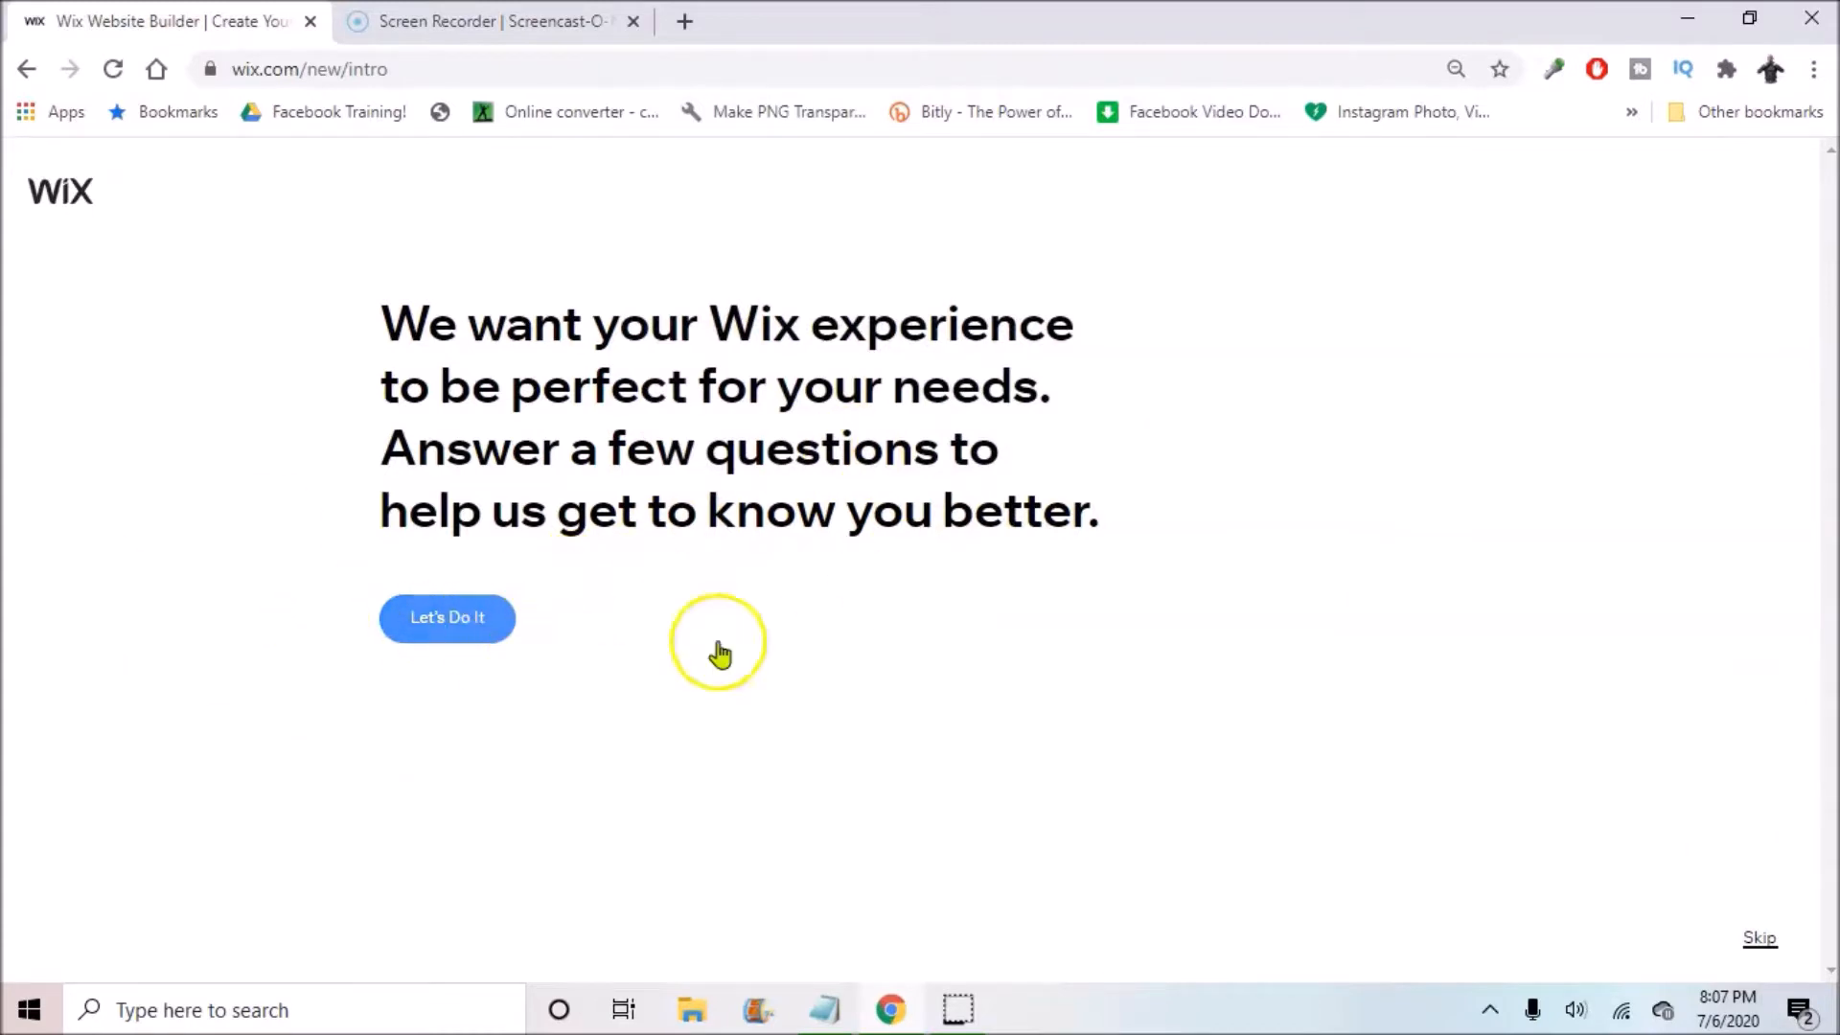
click(1760, 940)
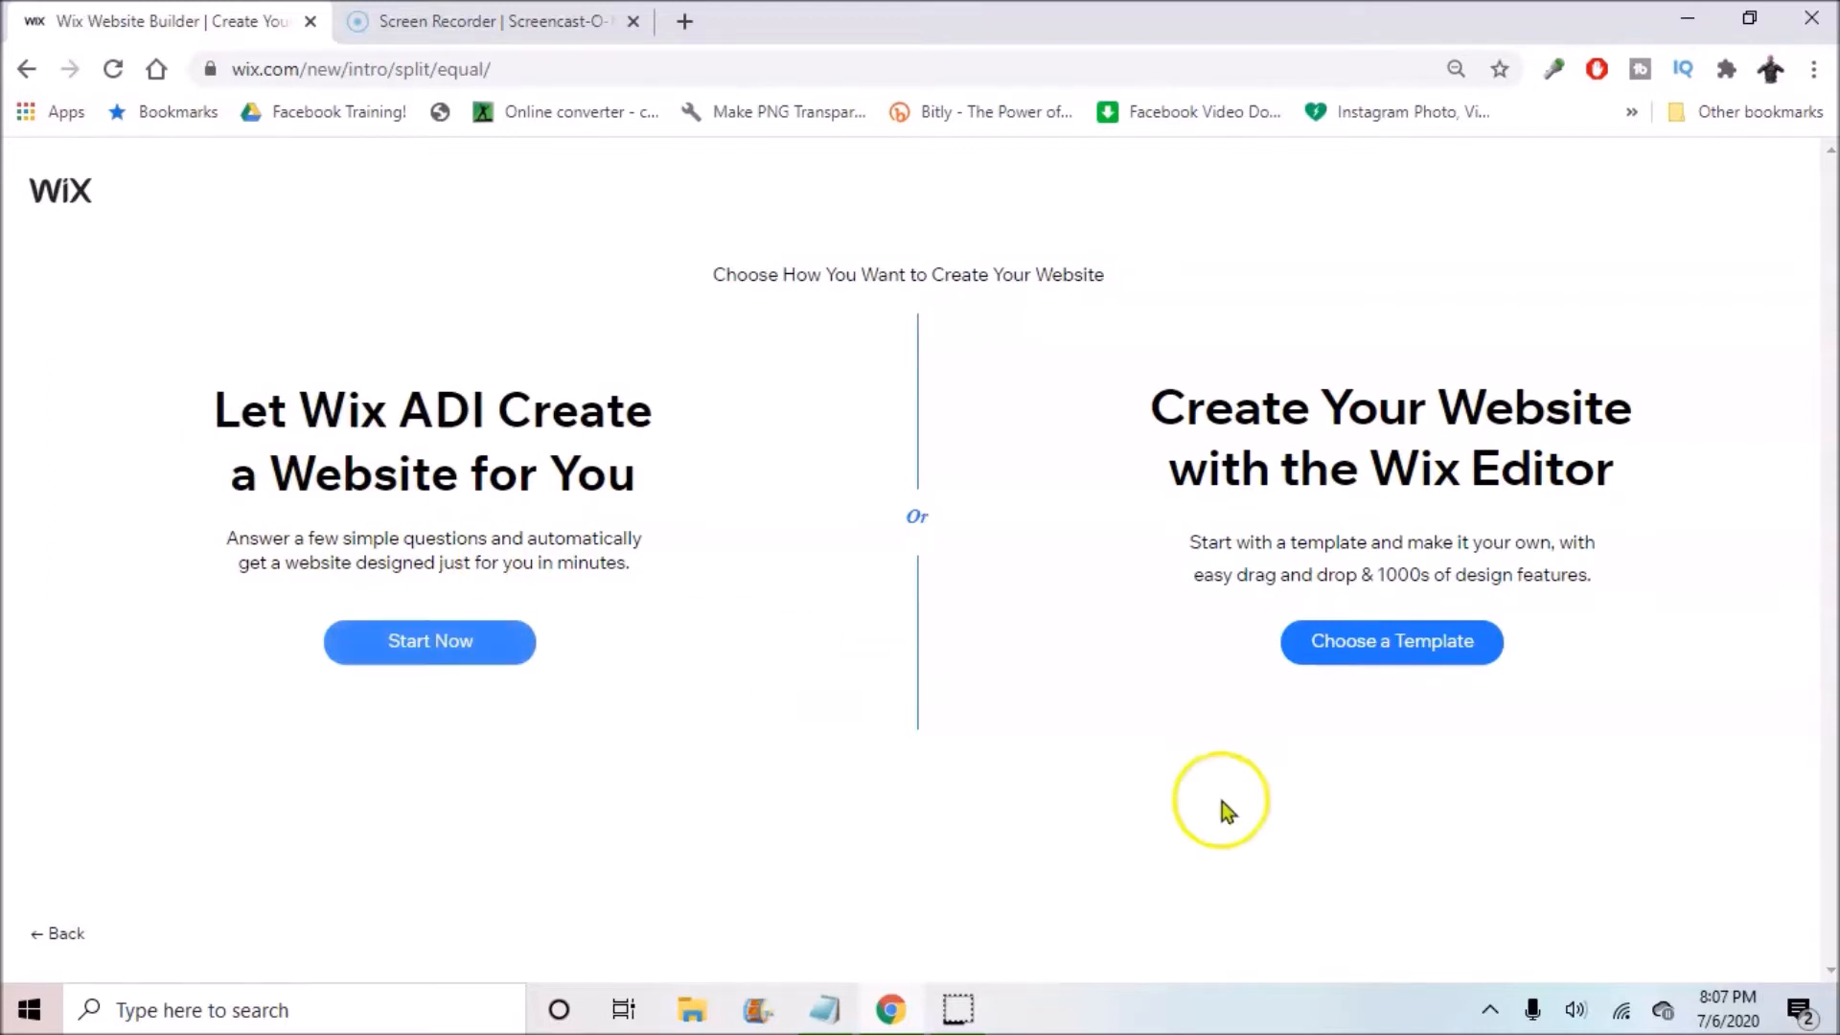
click(1412, 659)
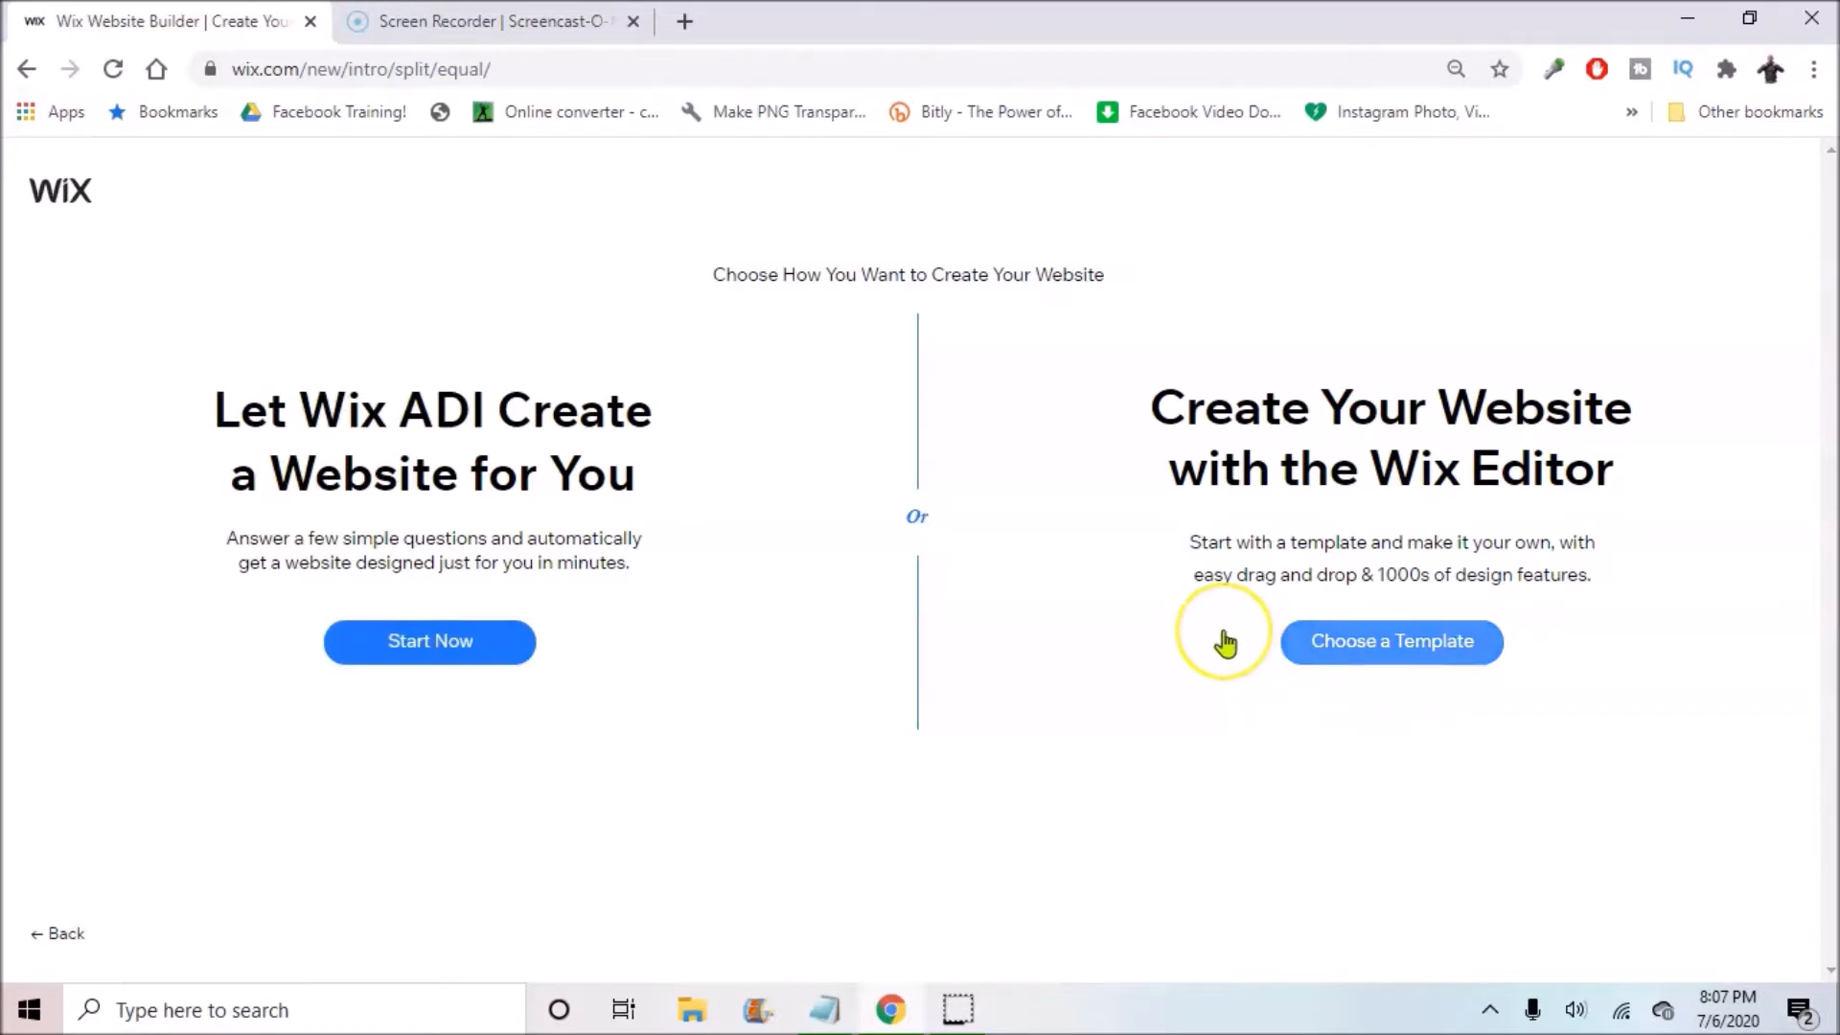
click(1454, 646)
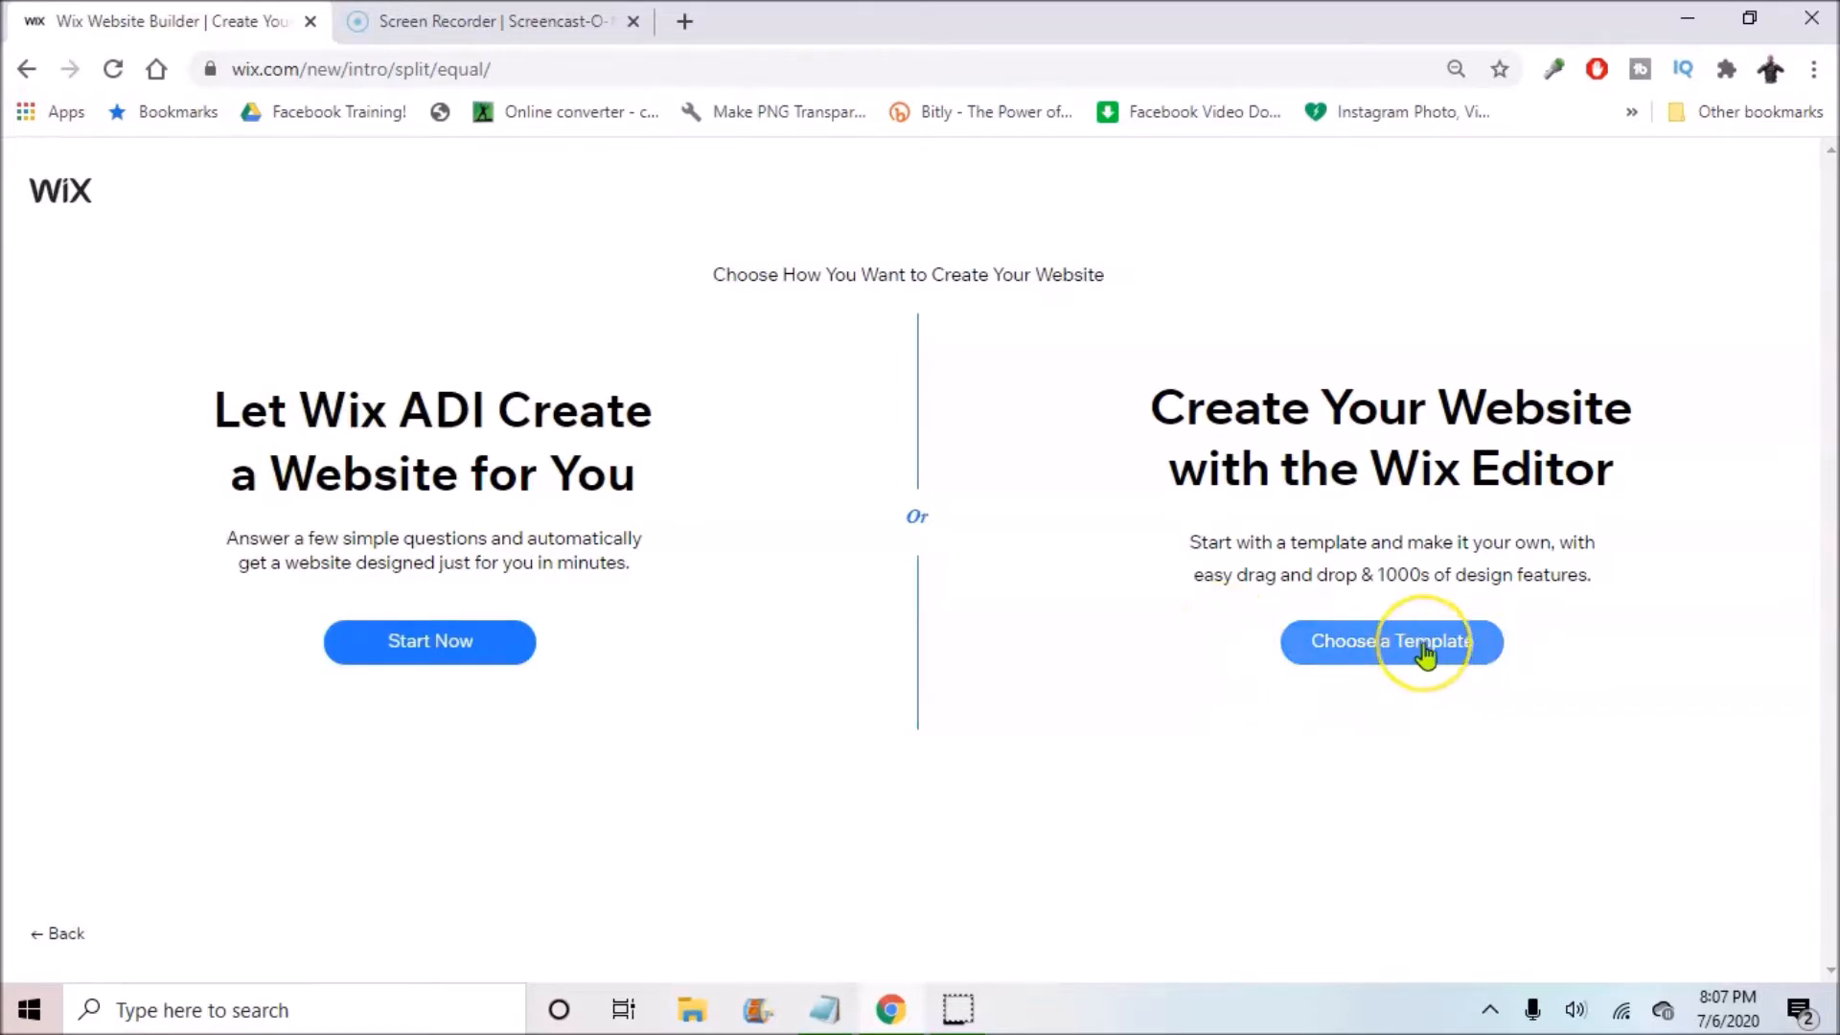
Step: Open the template gallery and scroll through the Most Popular website templates
click(1426, 658)
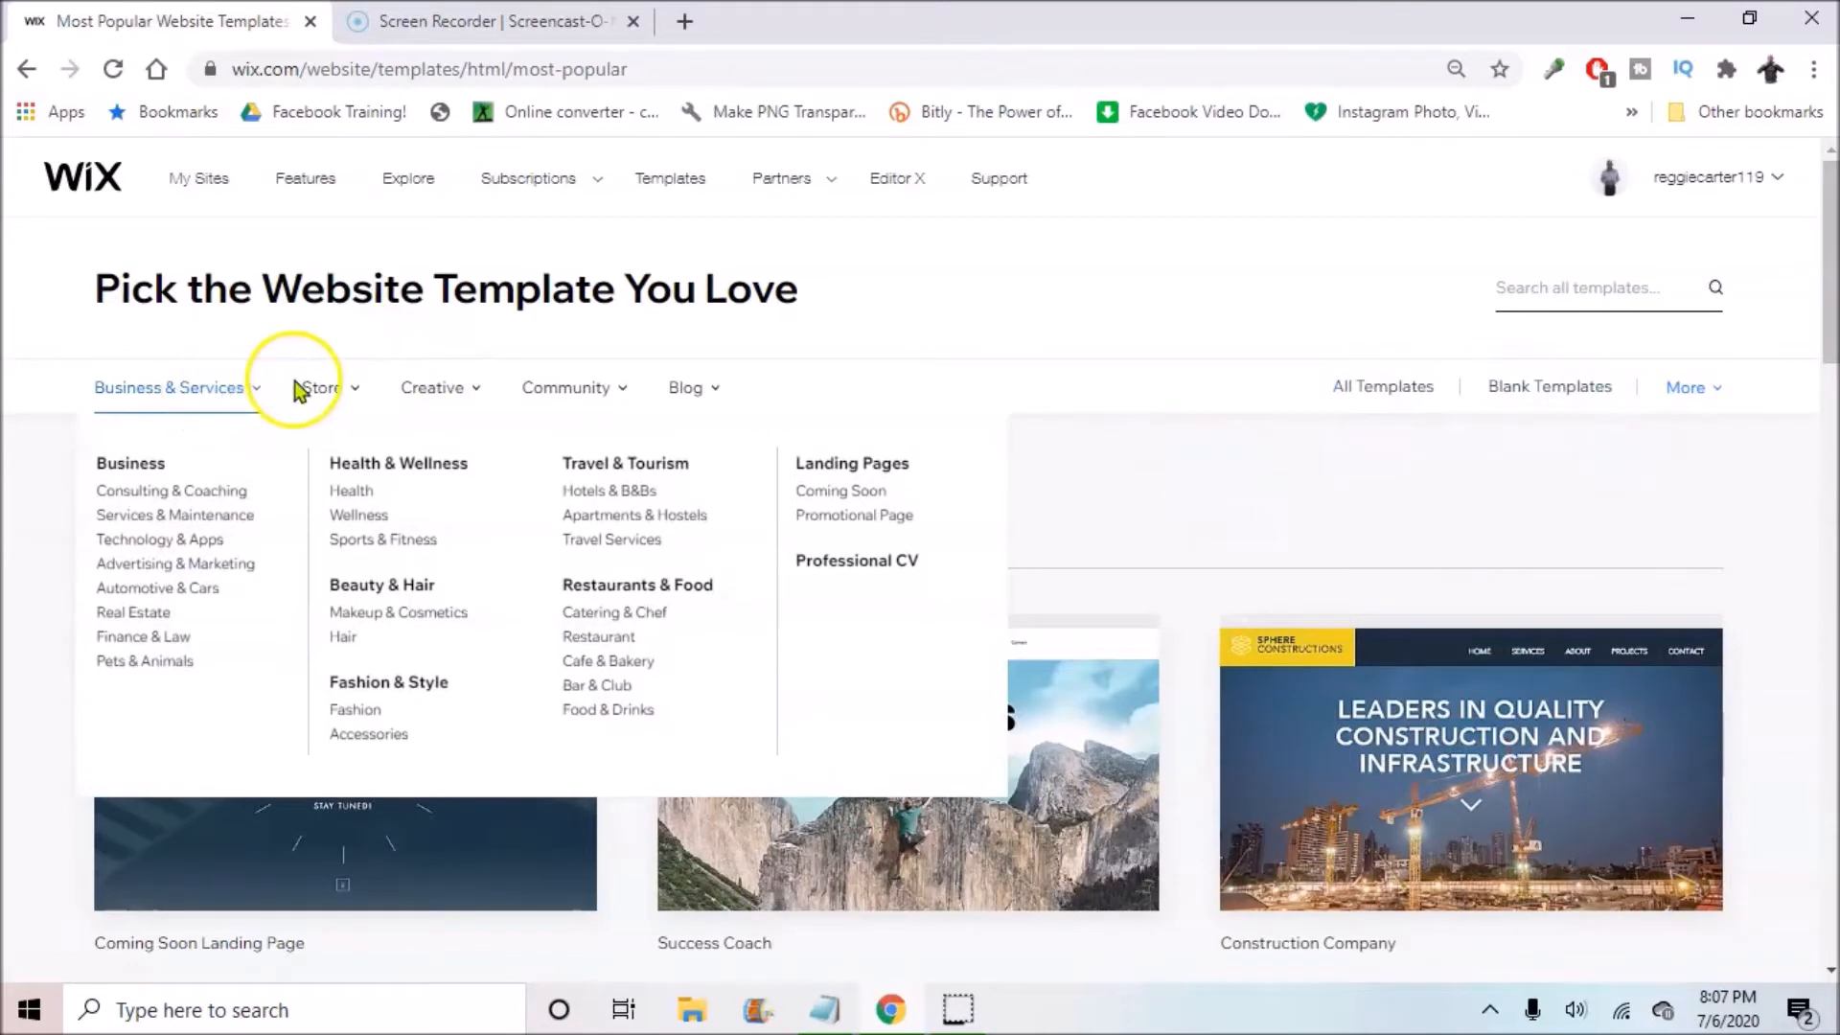
mouse_move(575, 391)
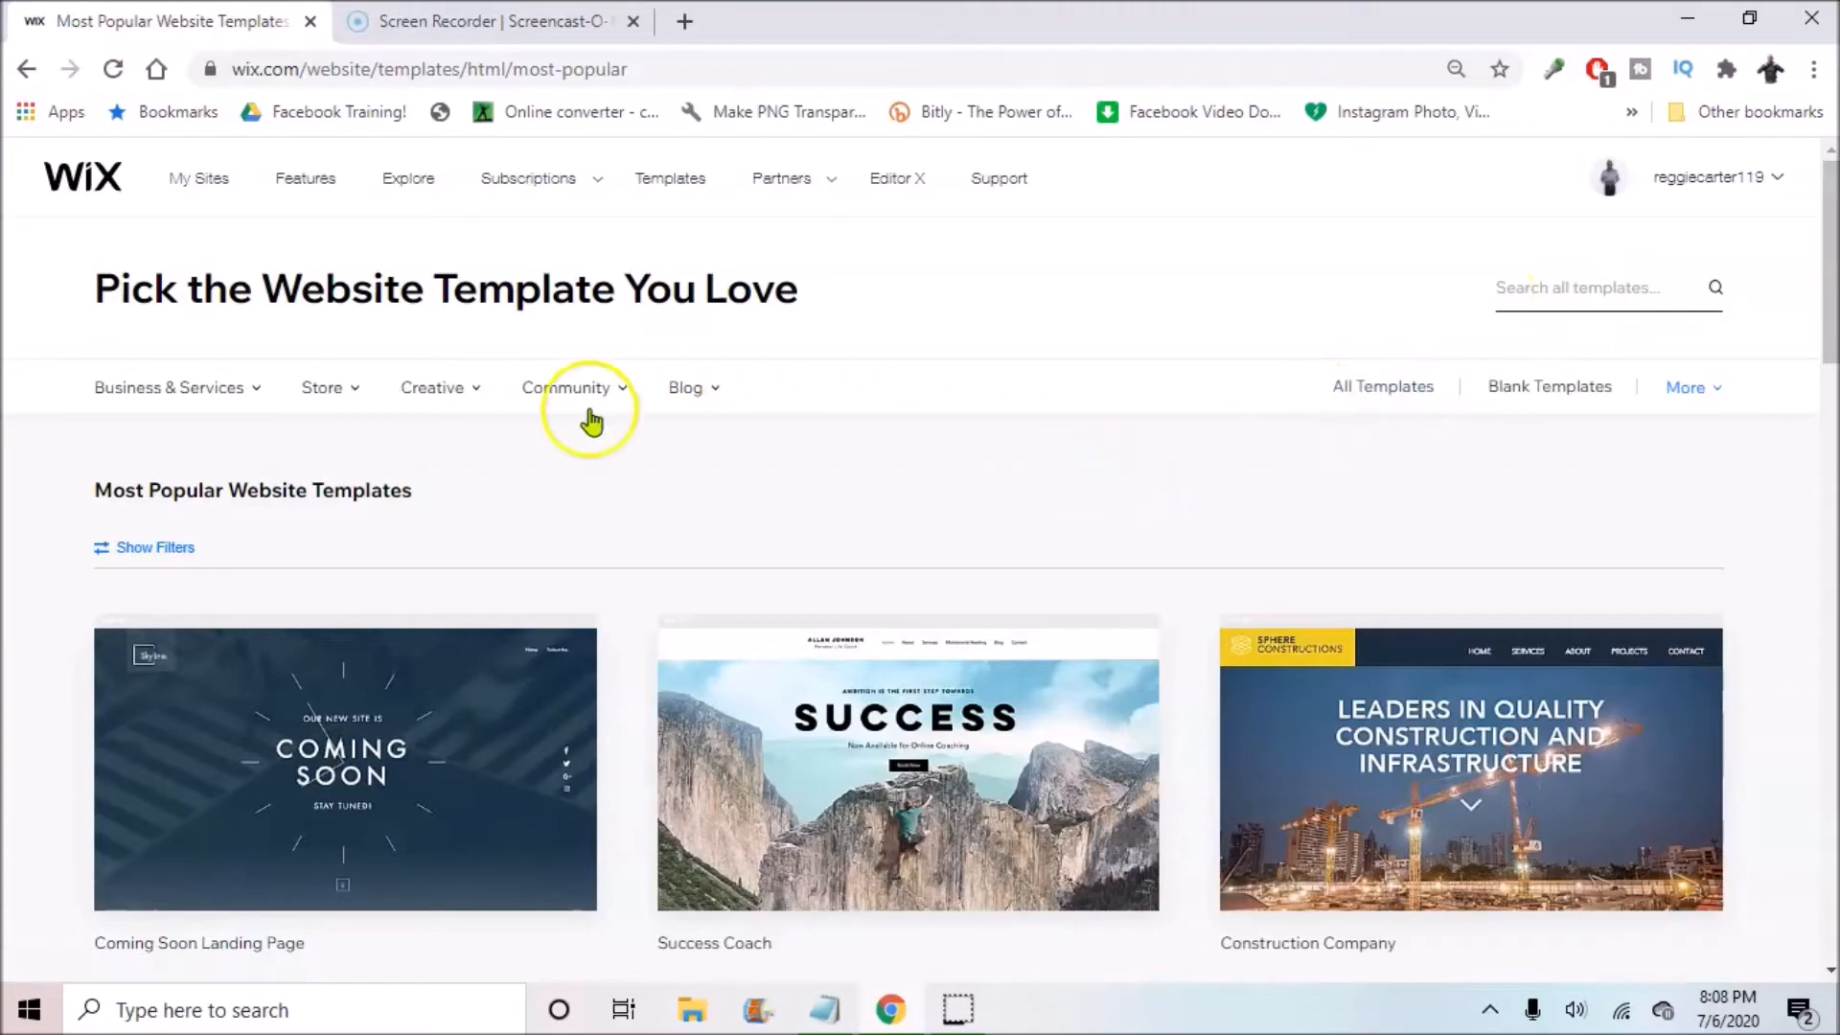
scroll(575, 431, down, 7)
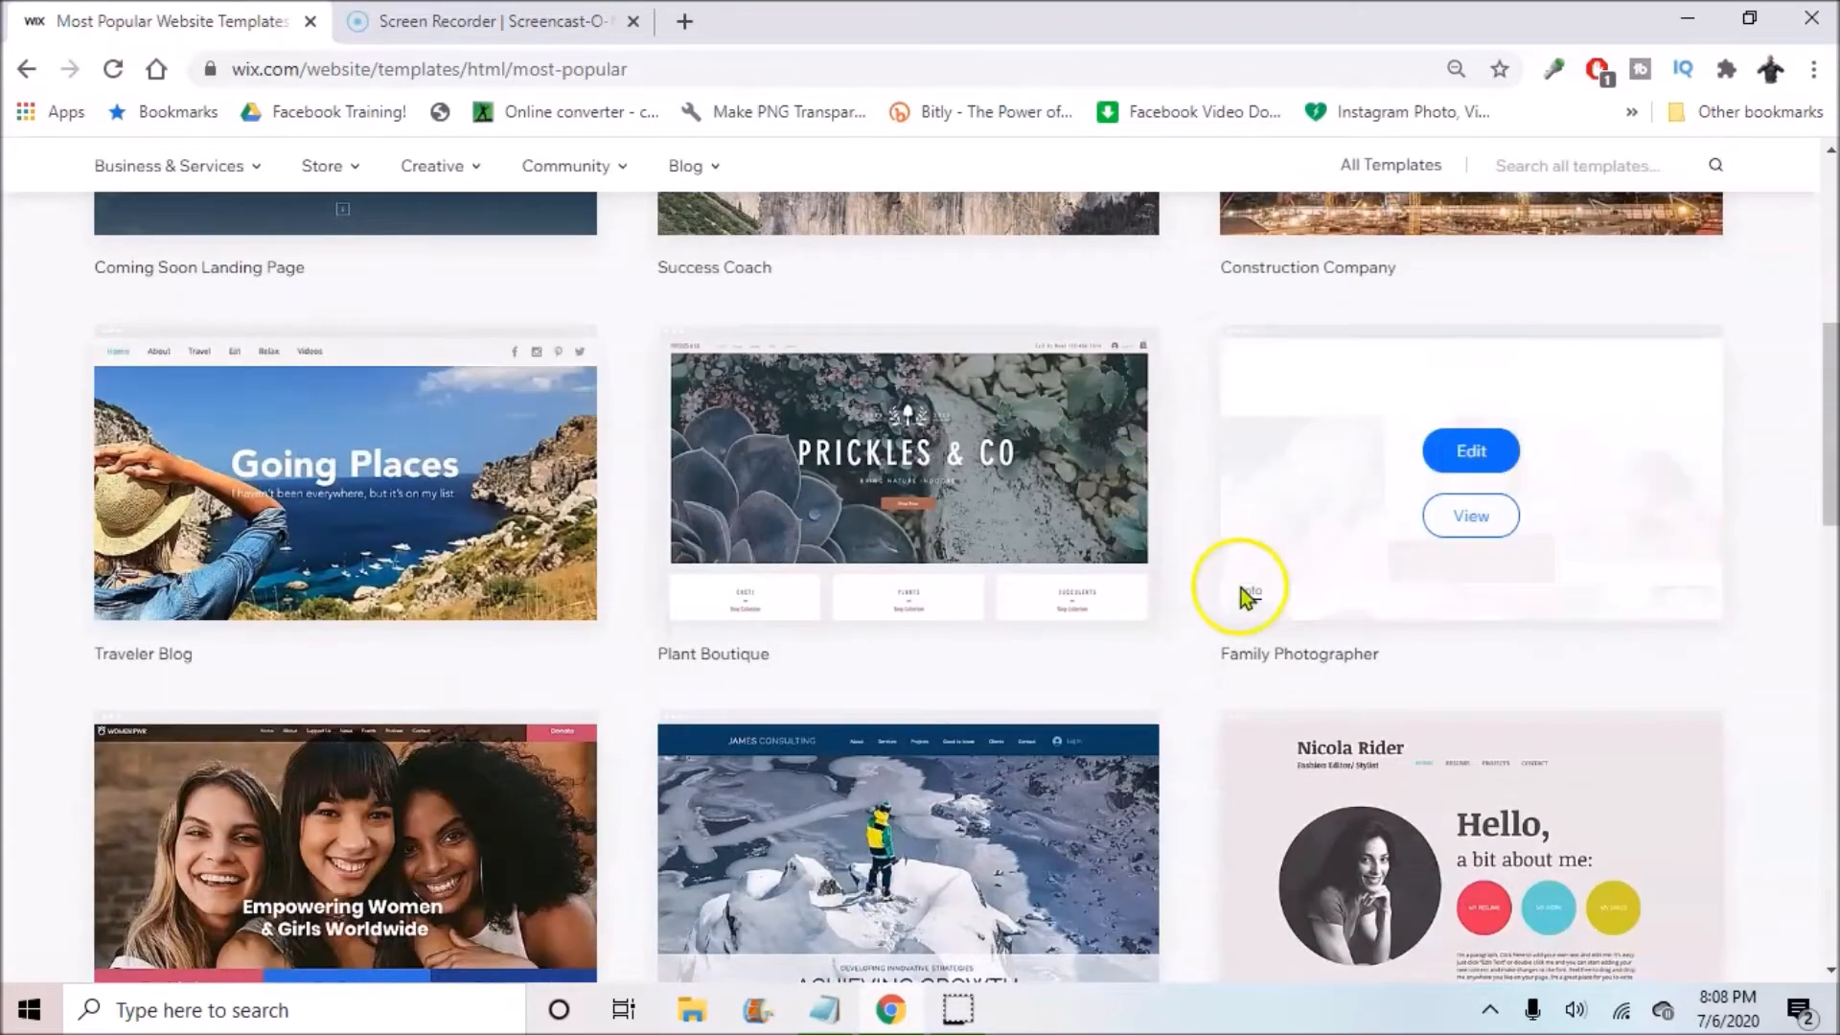
scroll(1204, 642, down, 6)
scroll(958, 537, down, 3)
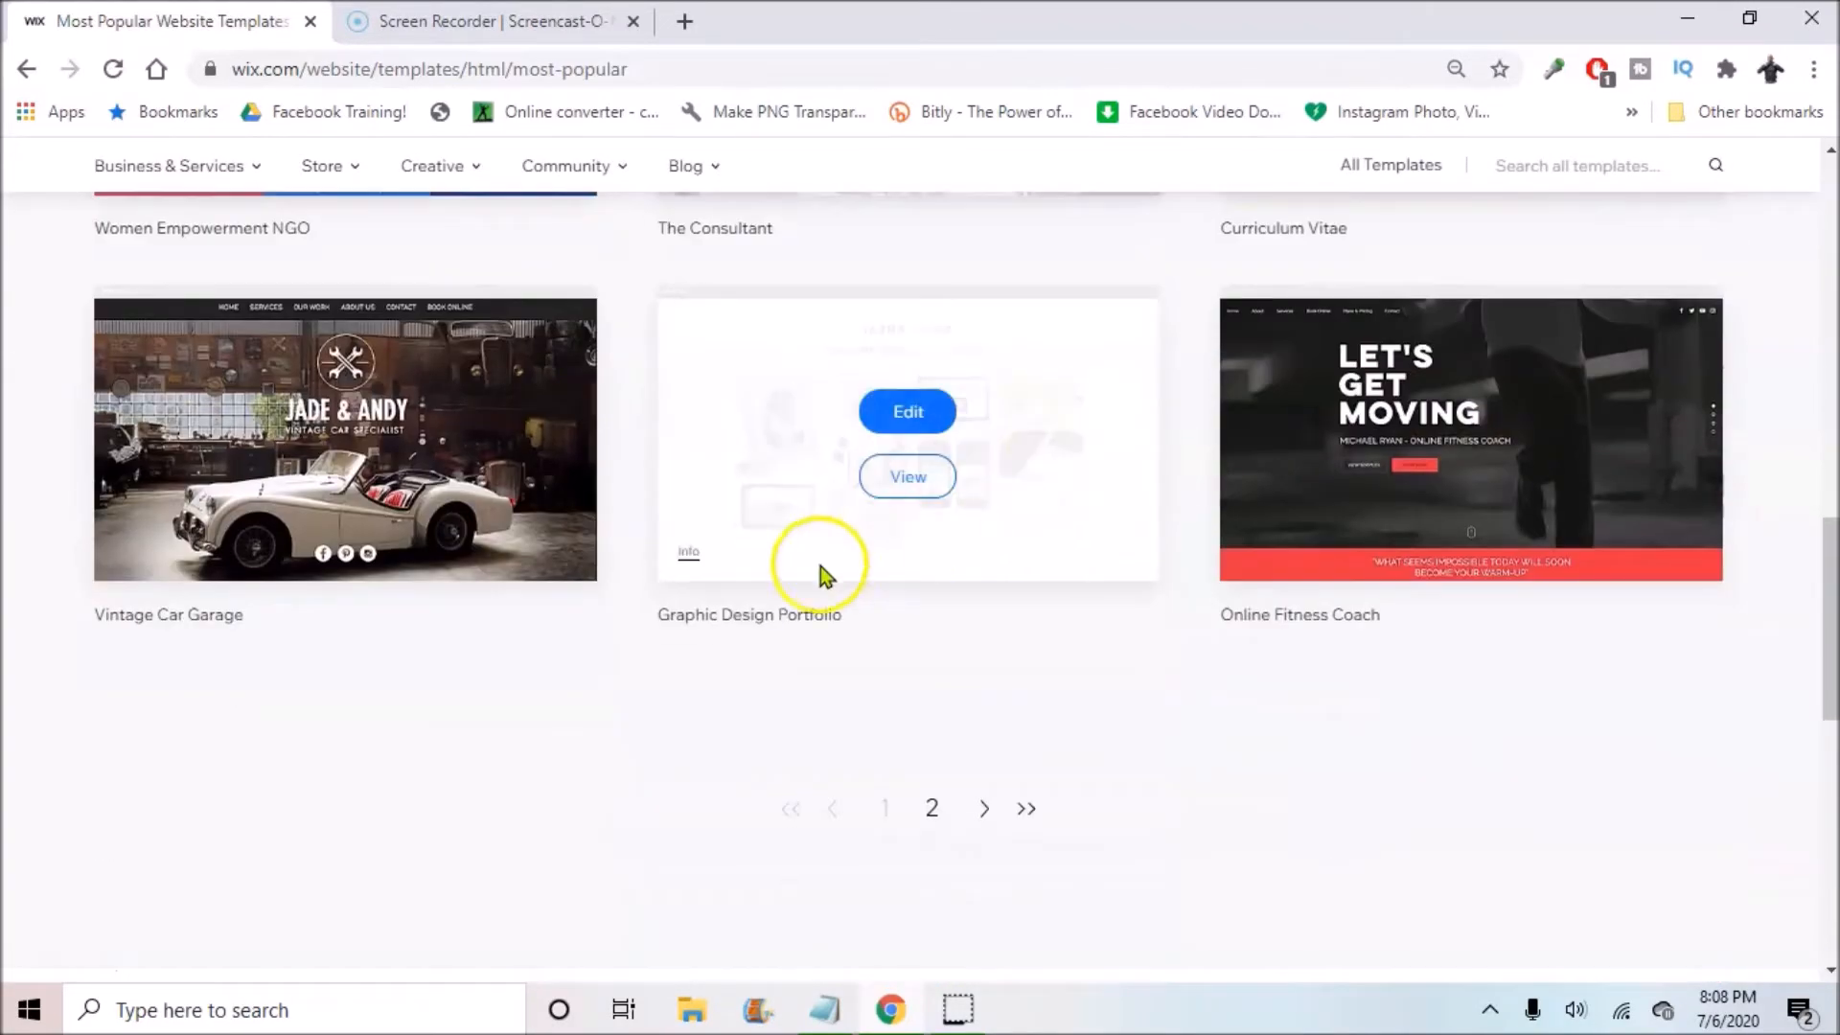
scroll(991, 763, up, 15)
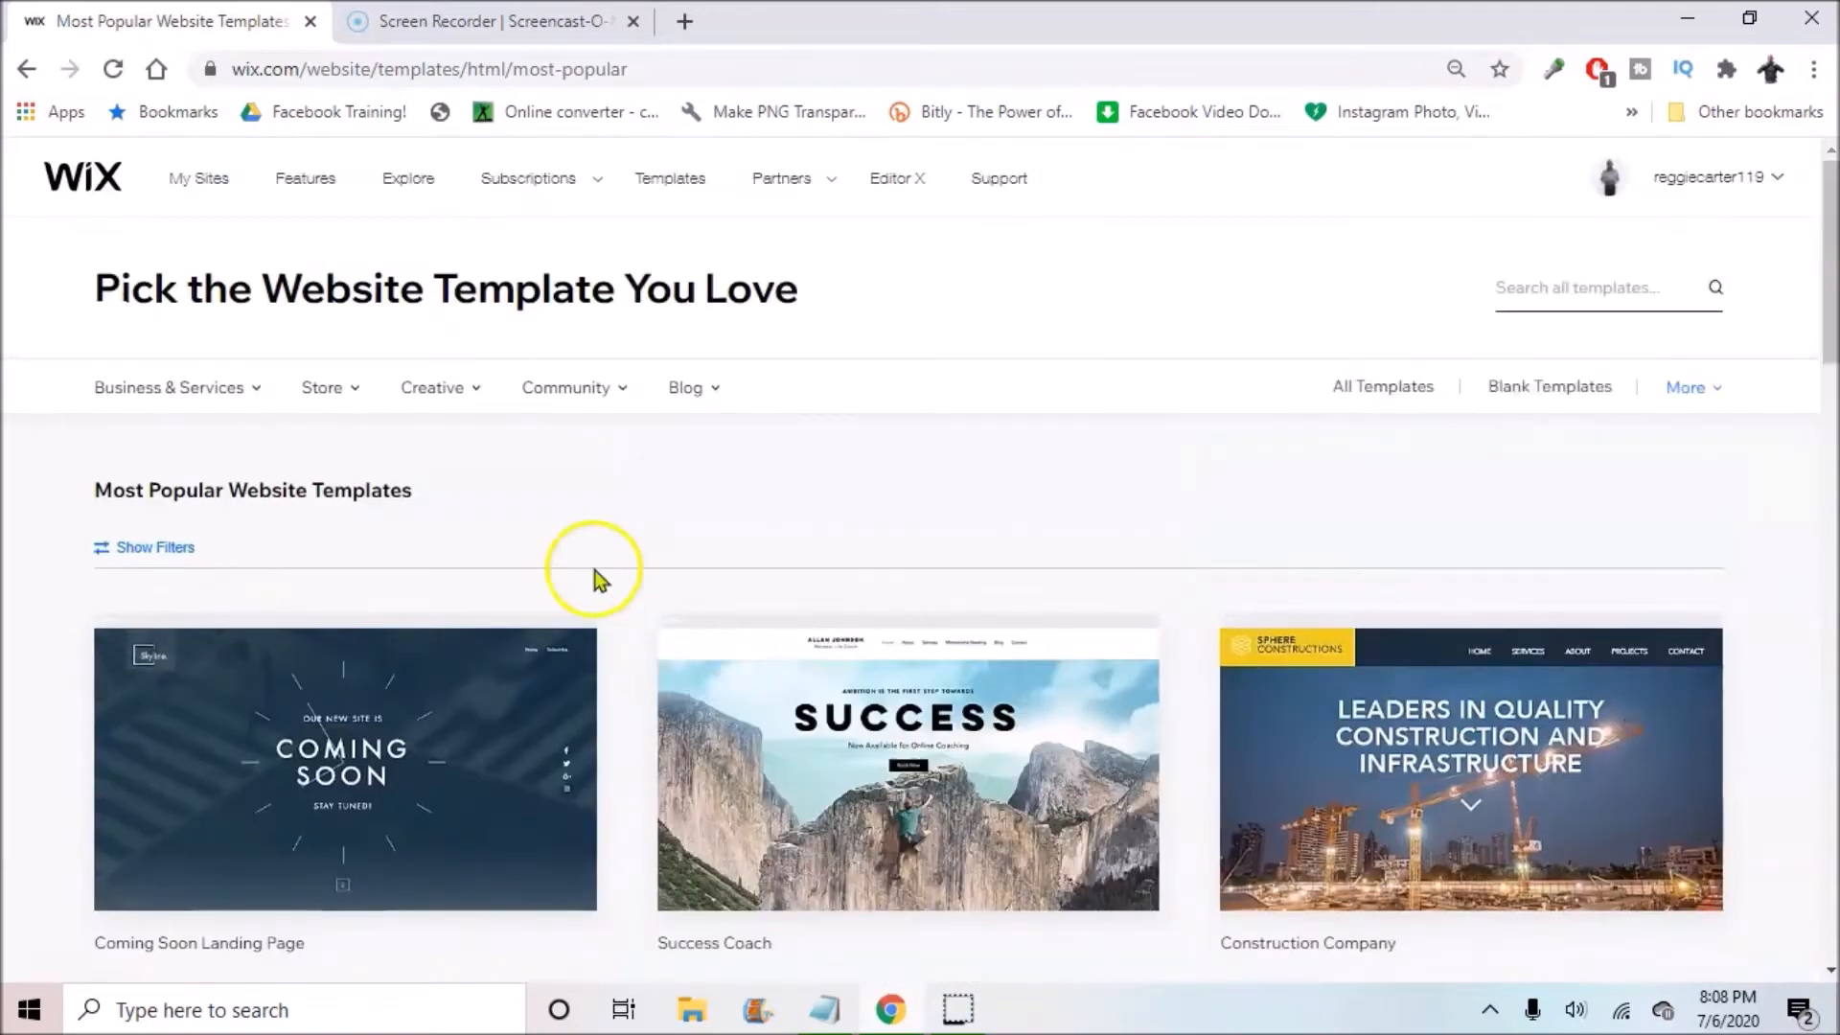
Step: Show all templates and search the gallery for 'bounce house'
click(1400, 393)
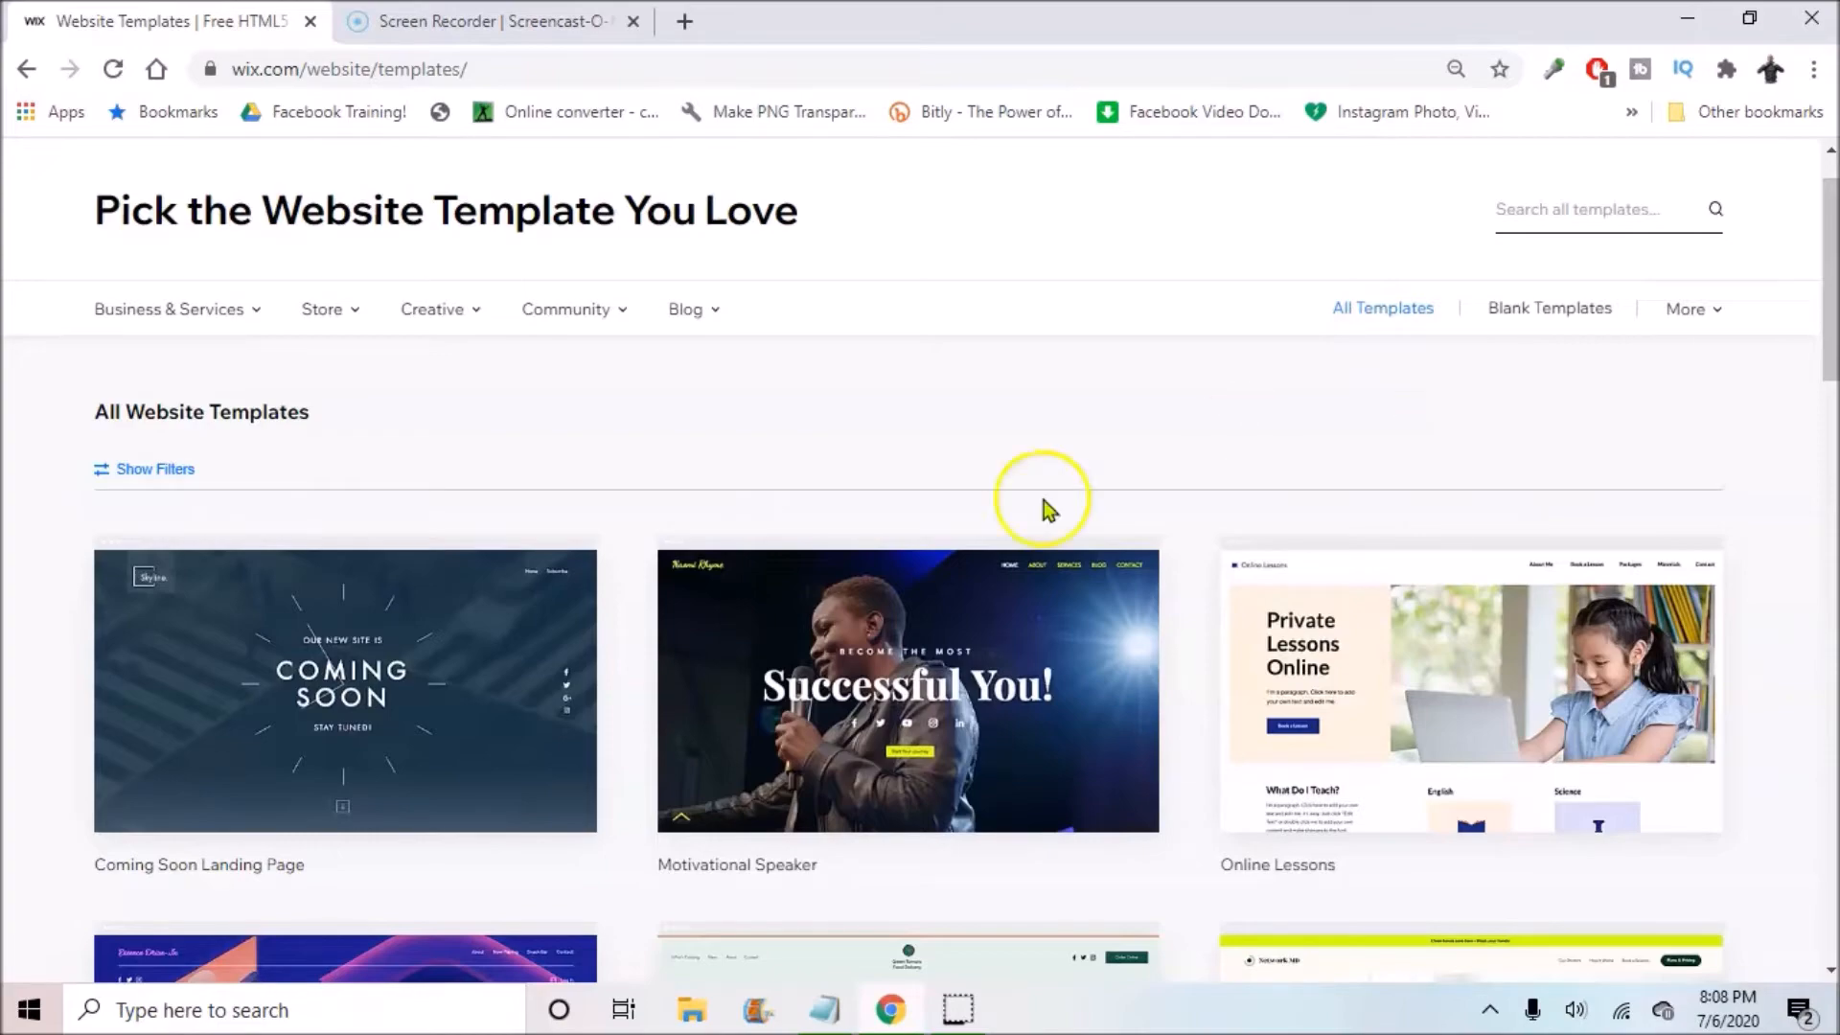
scroll(849, 607, down, 15)
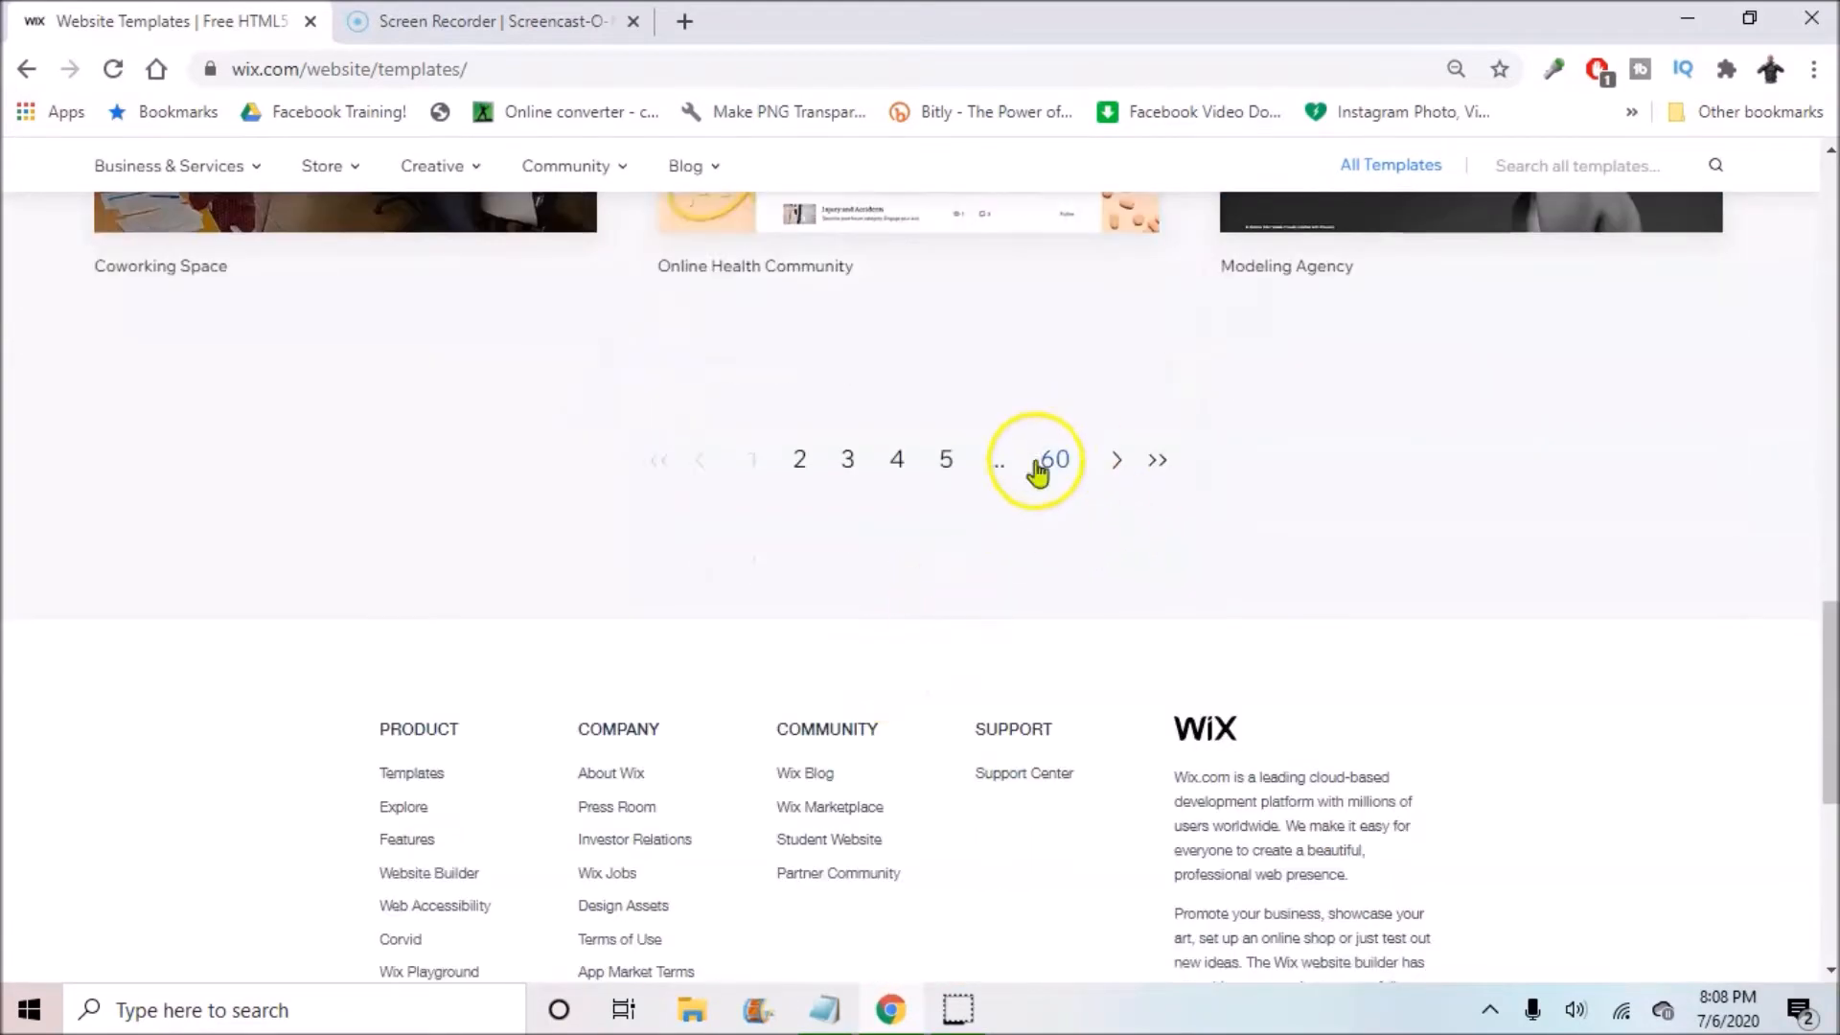
scroll(1042, 449, up, 4)
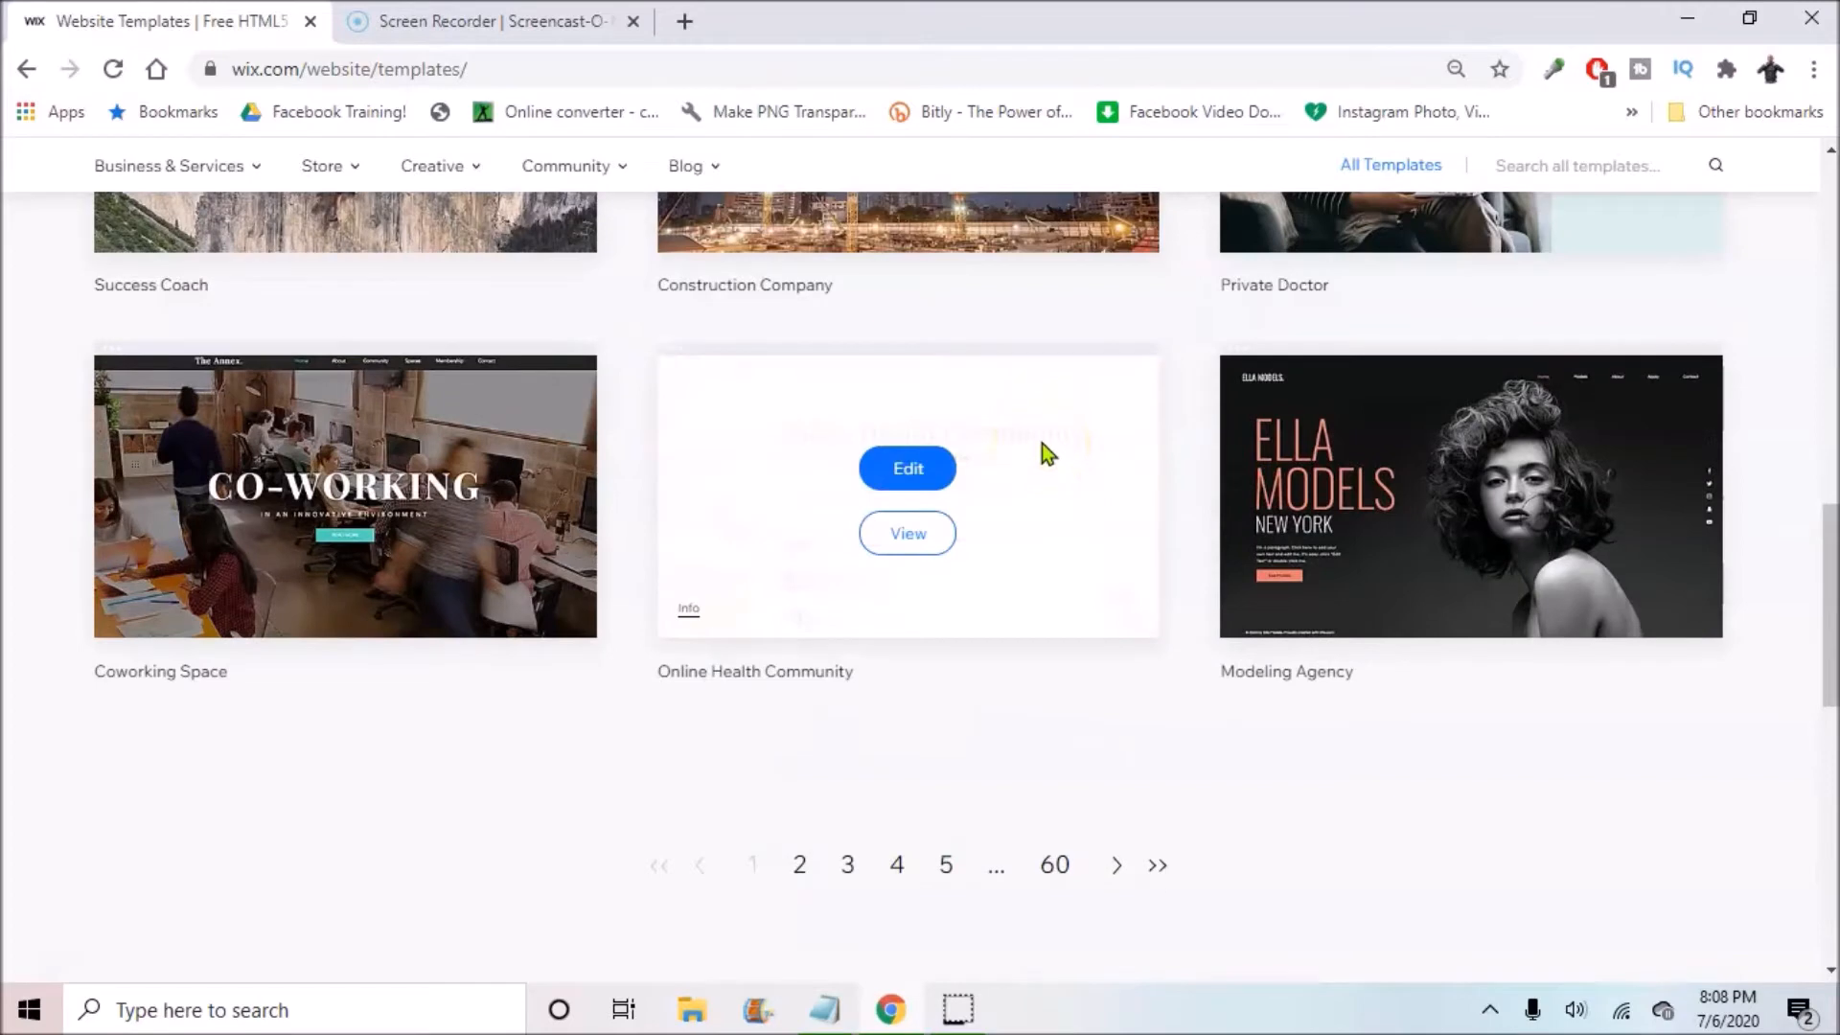
scroll(1043, 446, up, 14)
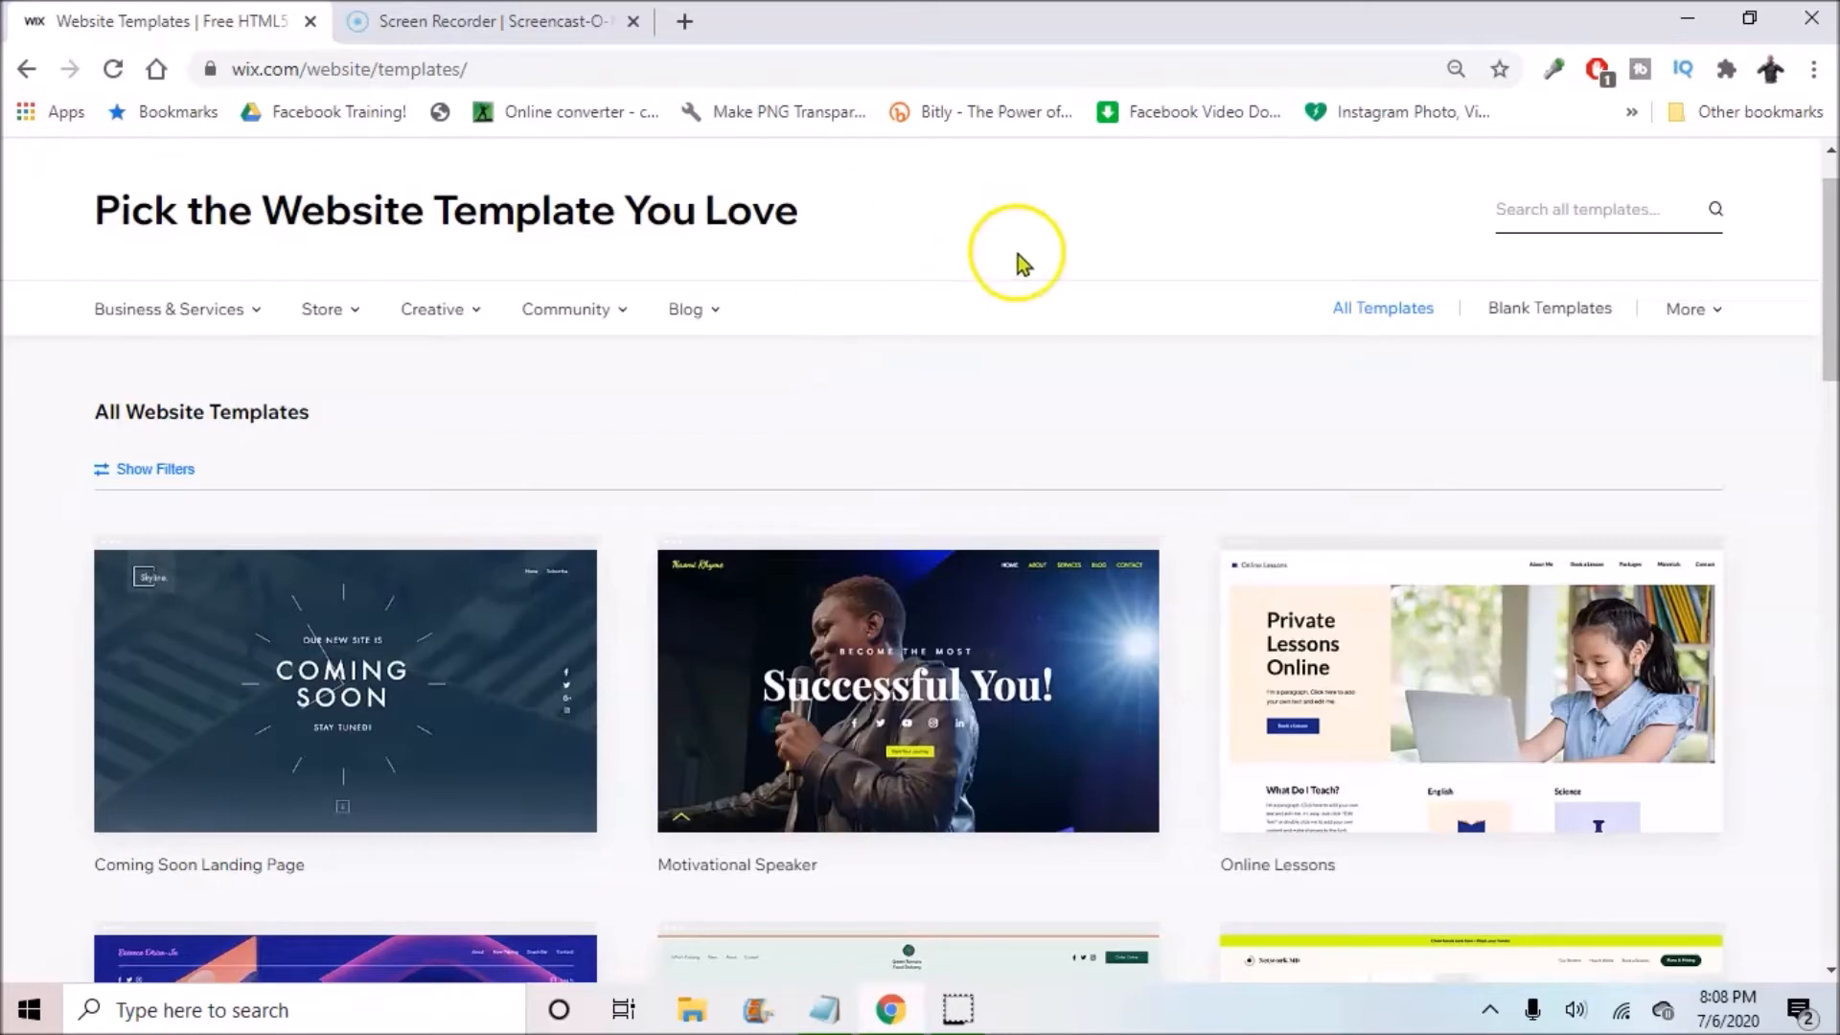
scroll(880, 402, down, 5)
scroll(761, 362, down, 6)
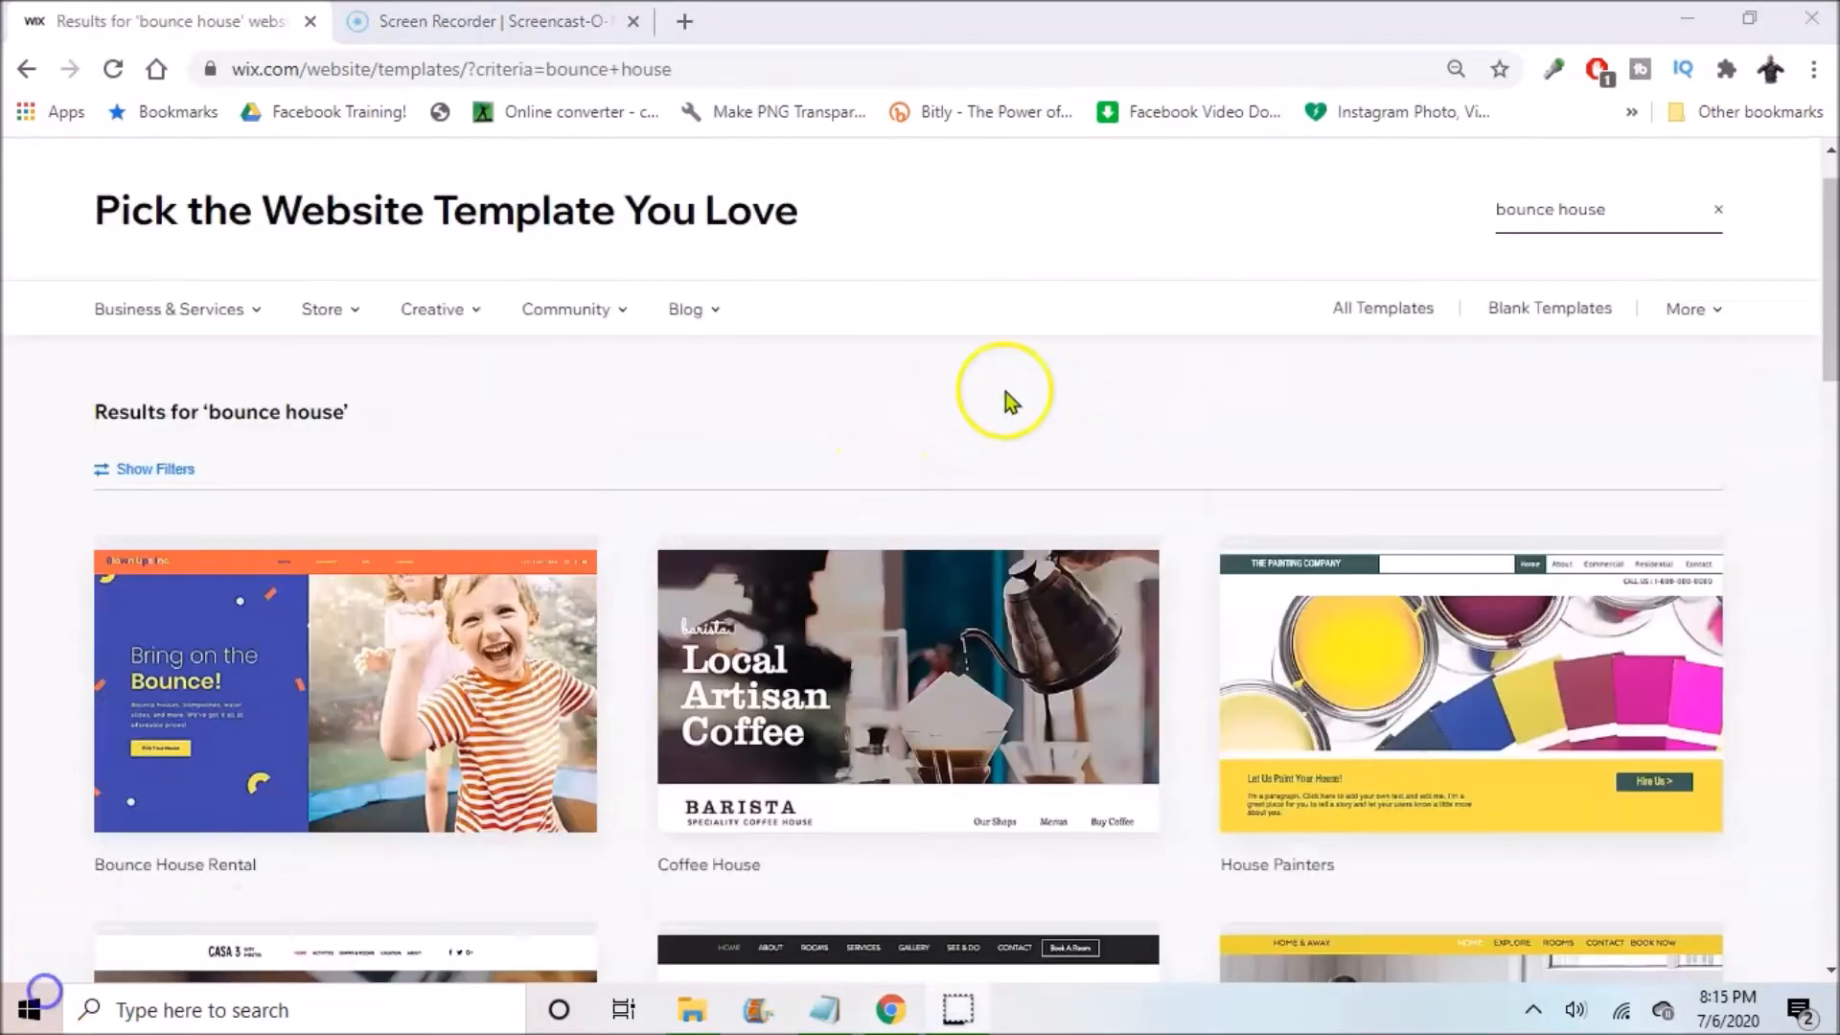
scroll(1004, 391, down, 3)
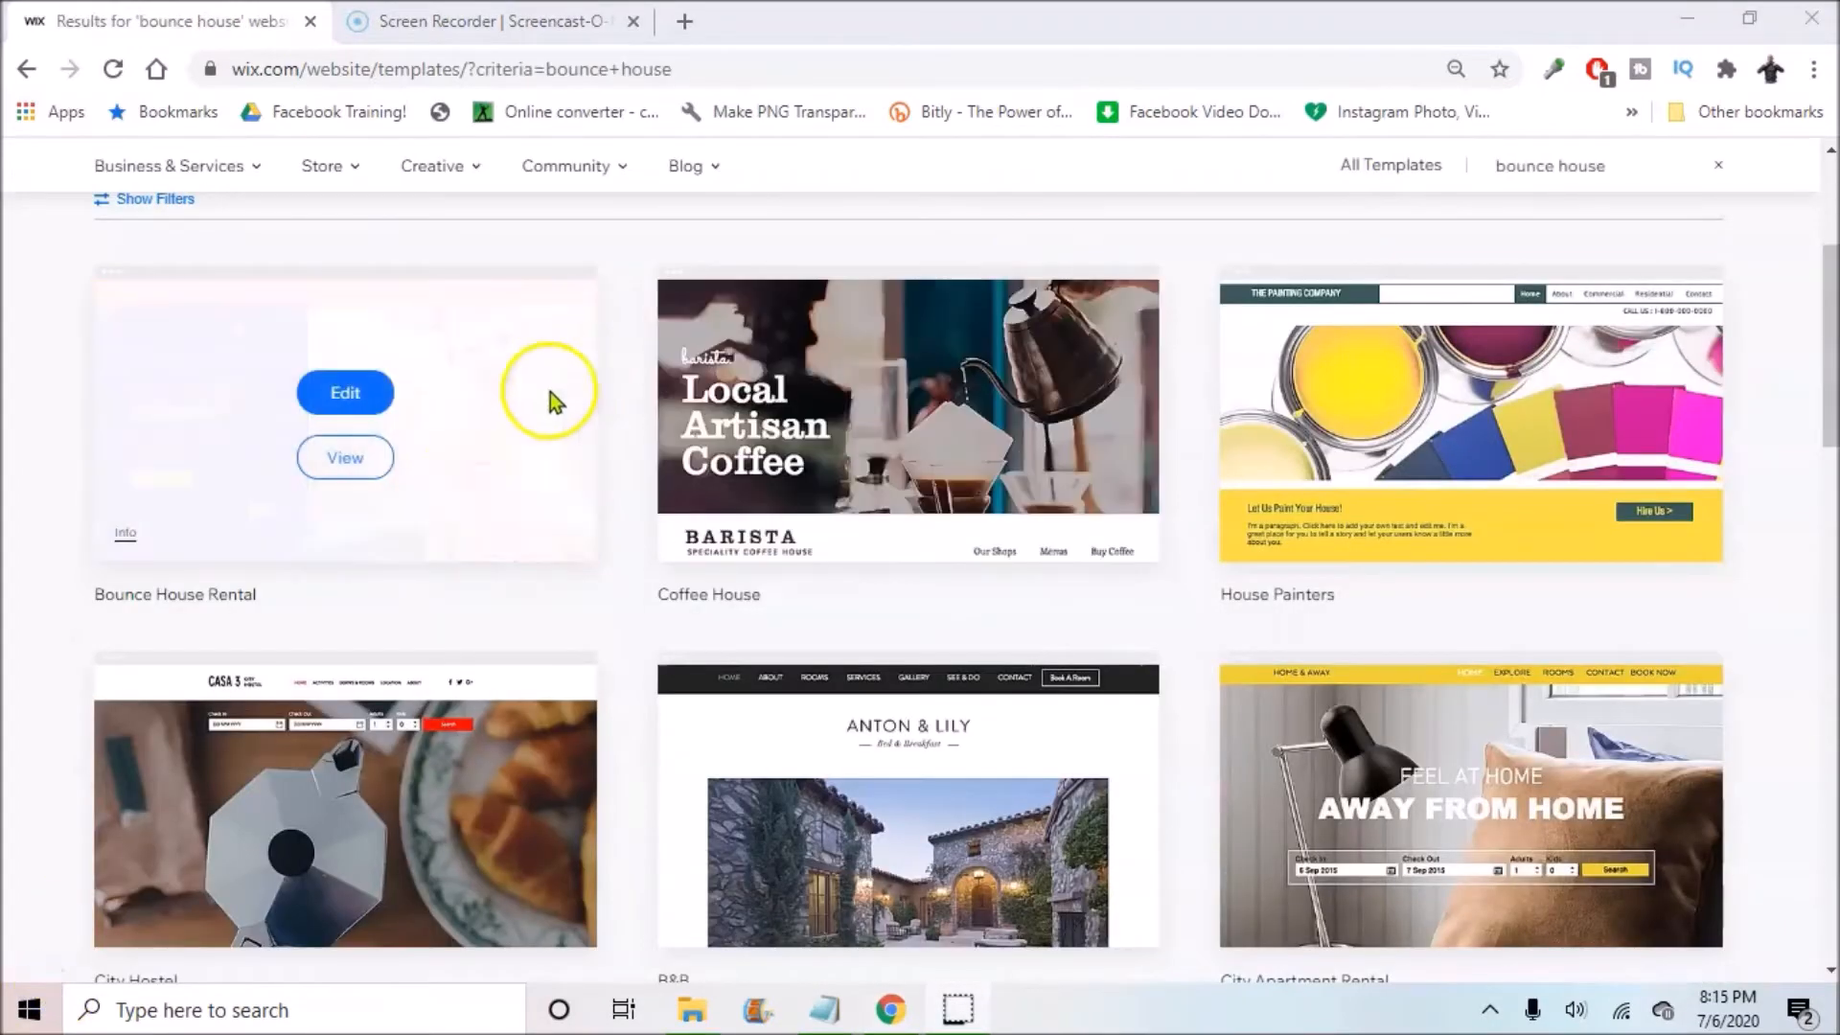
scroll(911, 354, up, 4)
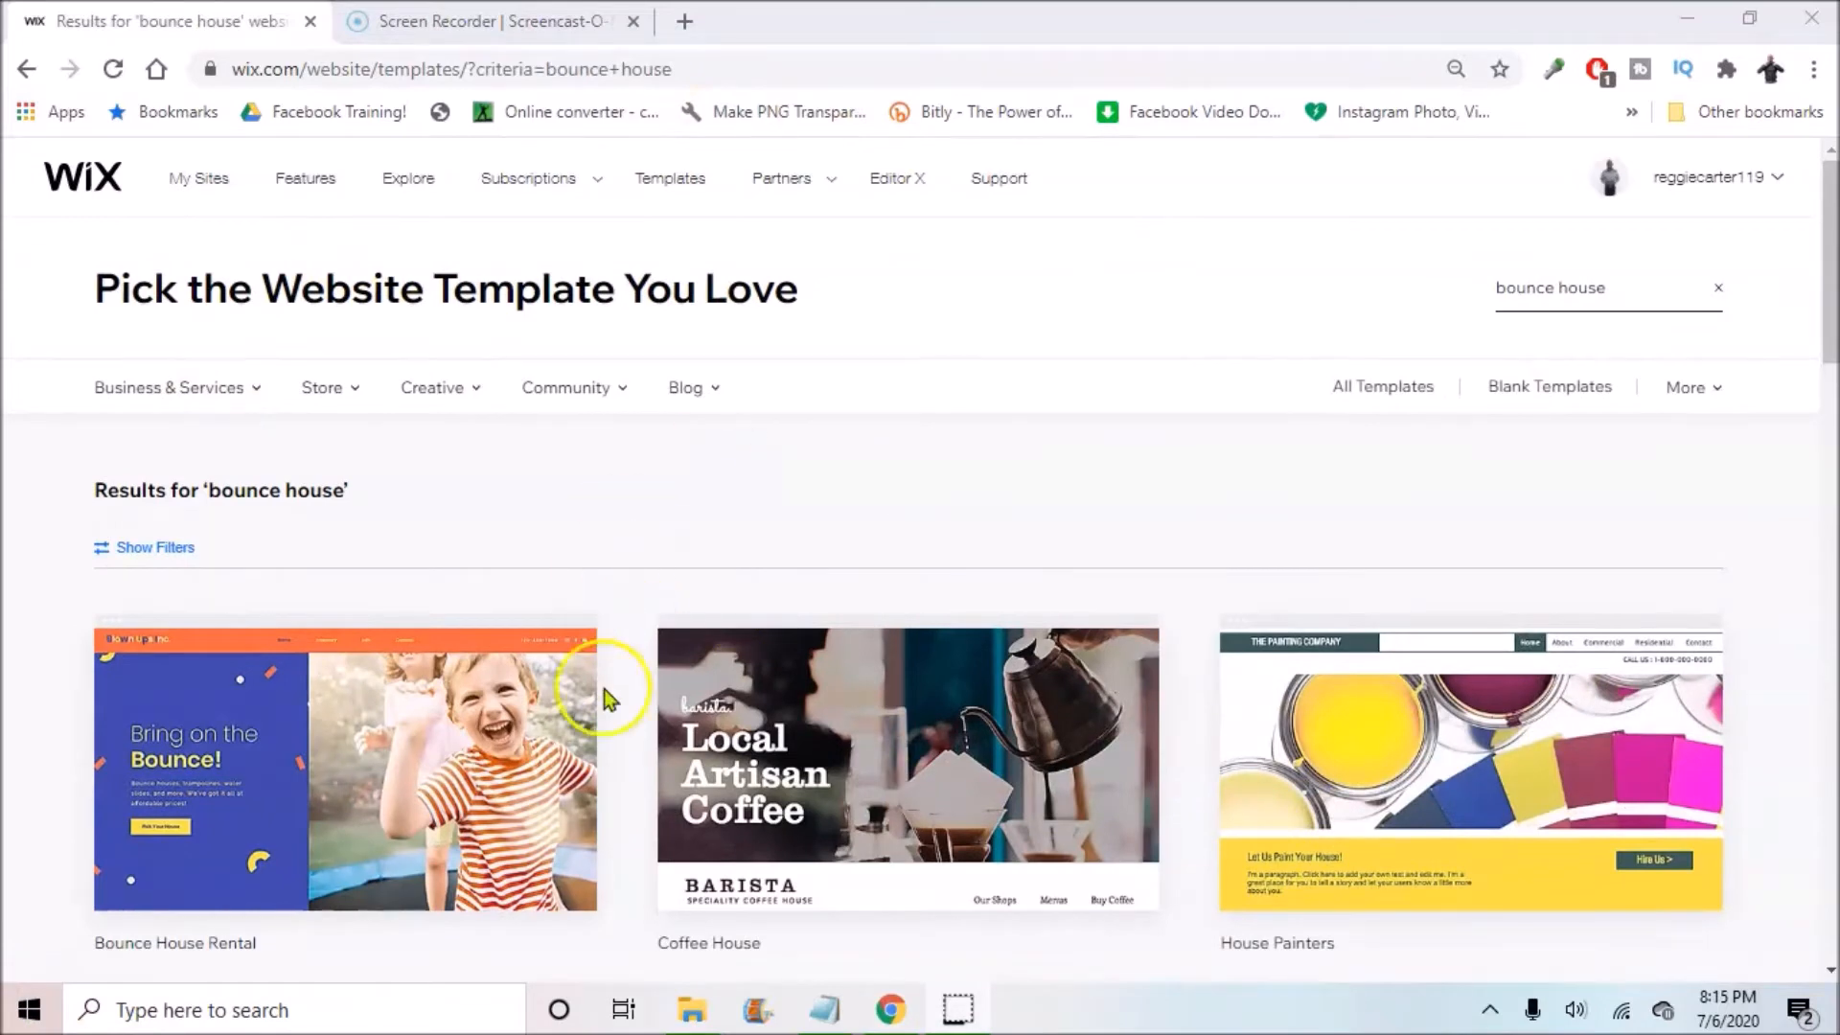
scroll(168, 815, down, 3)
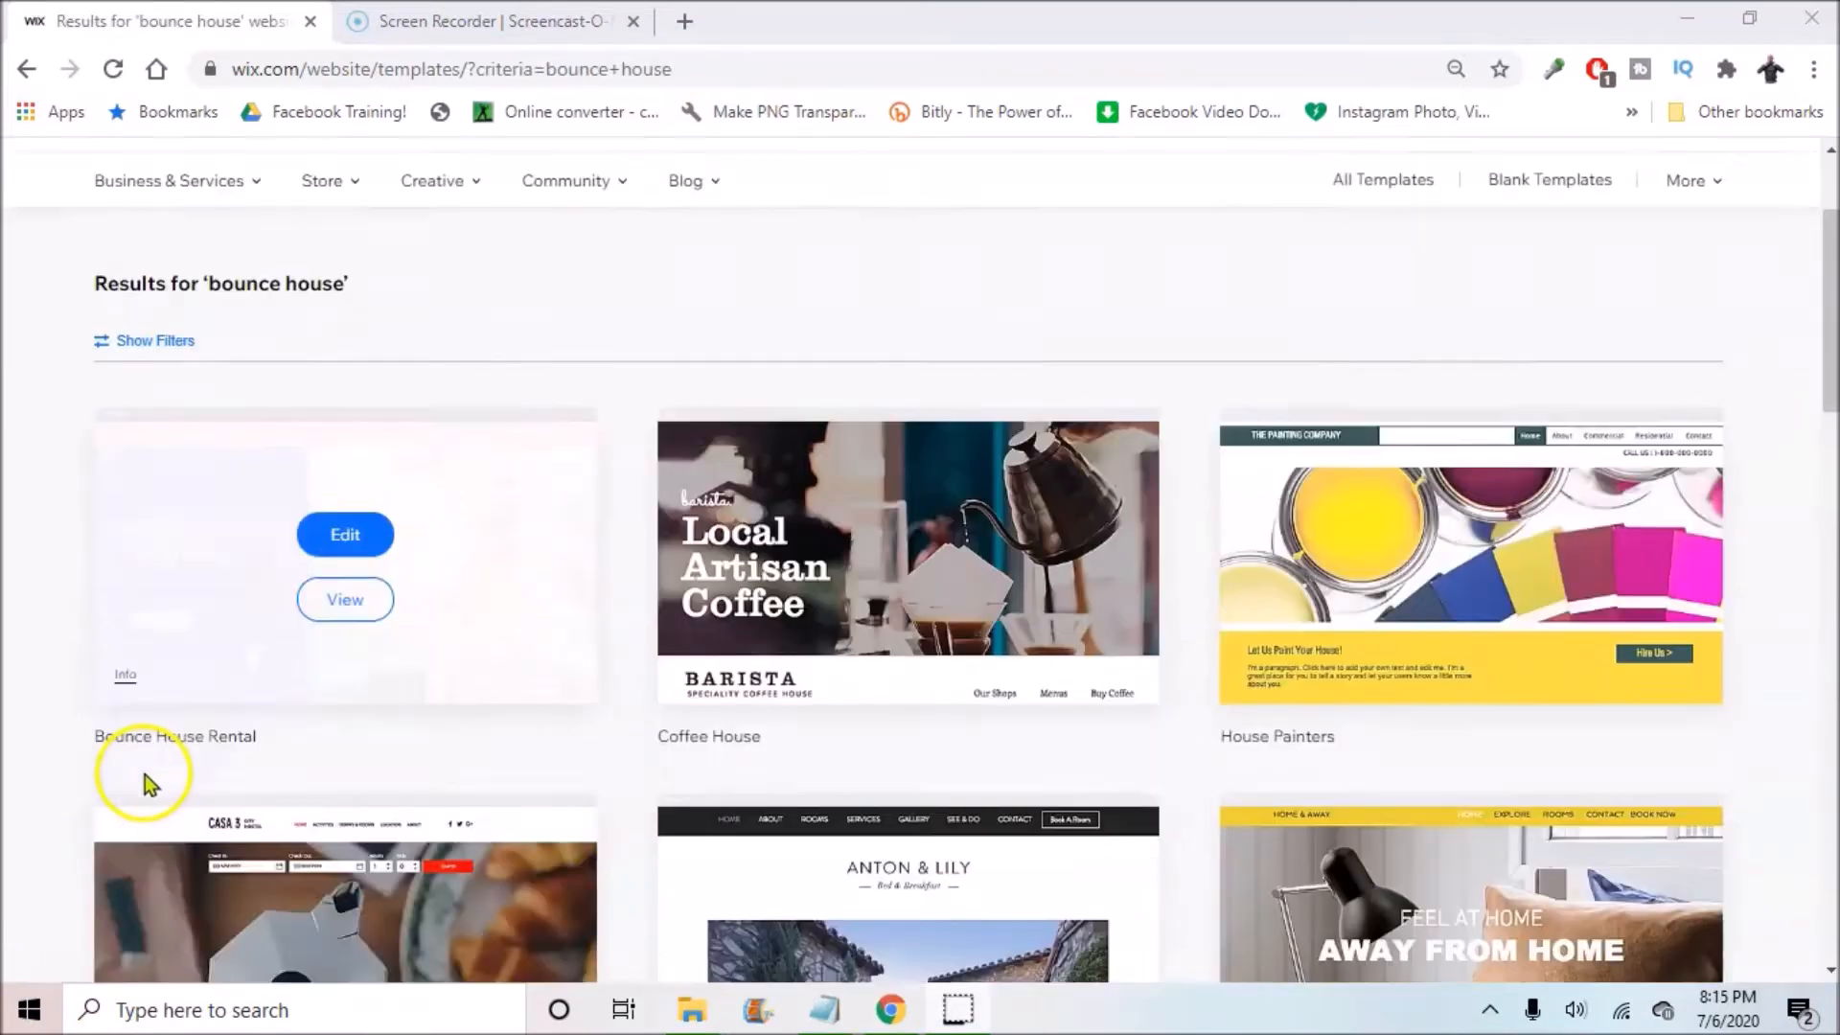
Step: Read the Bounce House Rental template's Info description, then close it
click(134, 613)
scroll(307, 472, down, 1)
scroll(307, 472, up, 1)
click(533, 396)
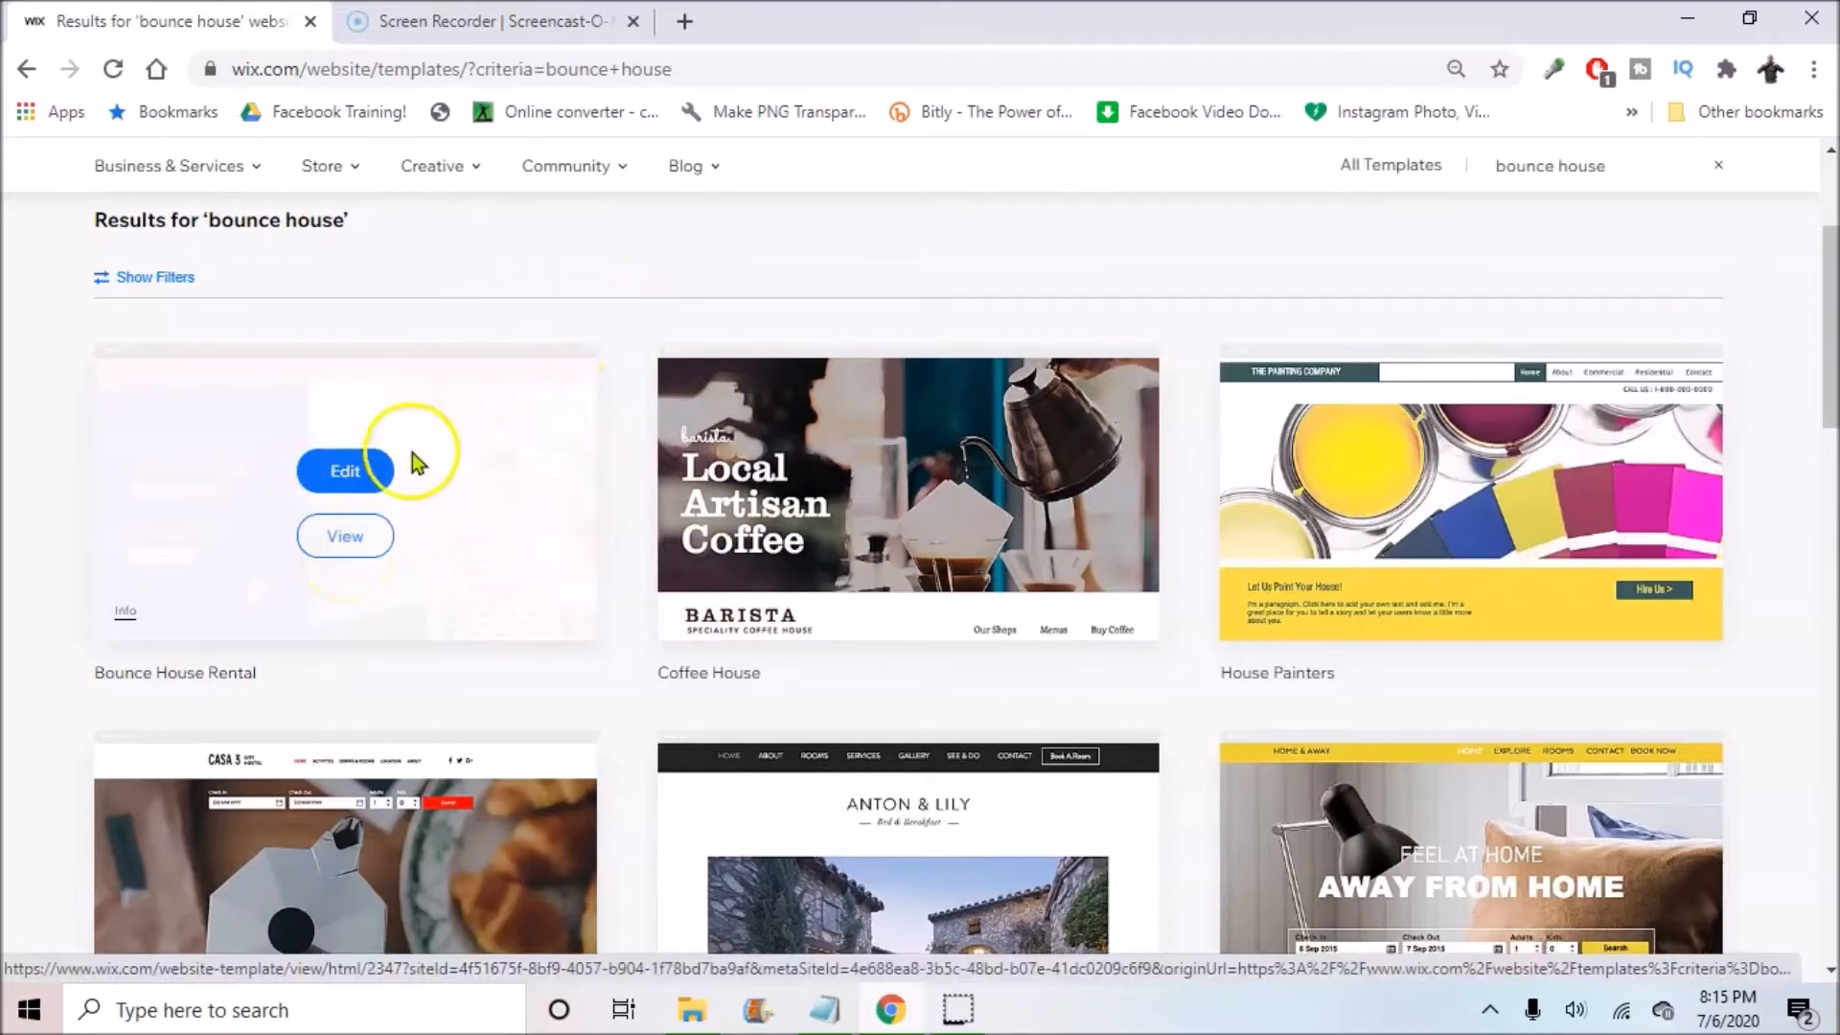
Step: Open Bounce House Rental in the editor, pausing the welcome video and closing the Welcome dialog and toolbar
click(354, 474)
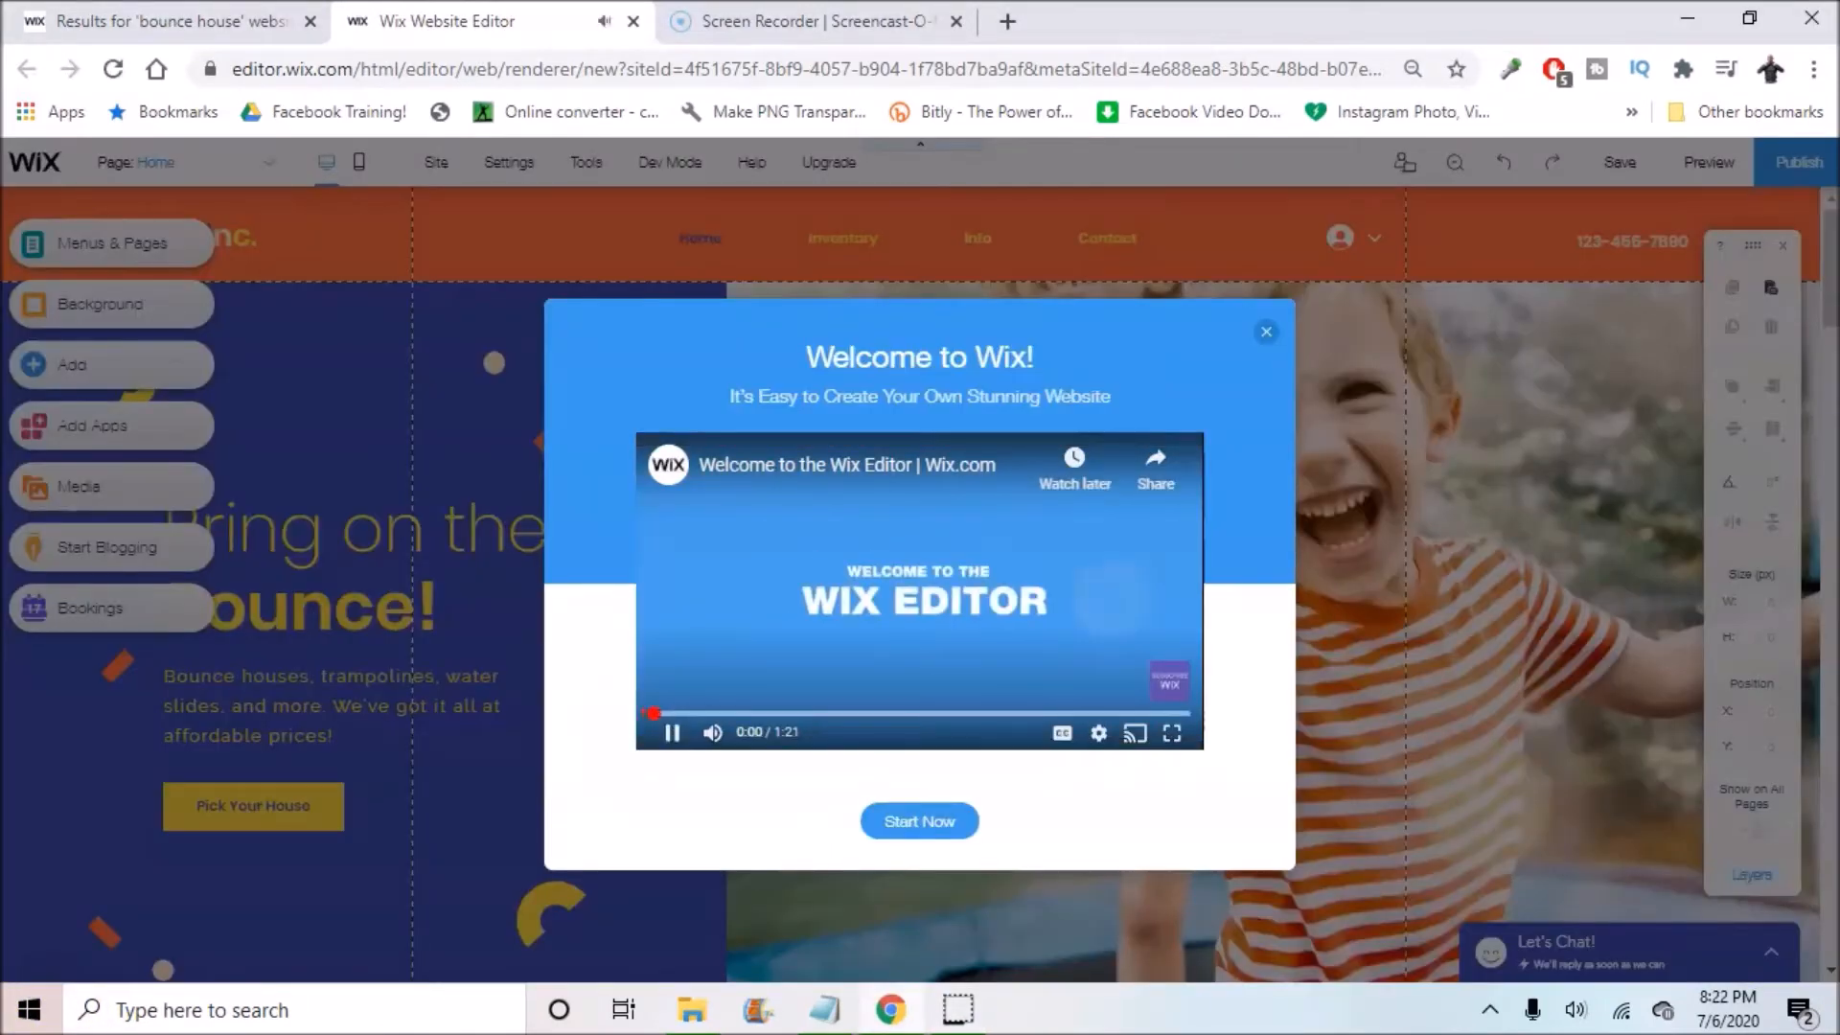
key(space)
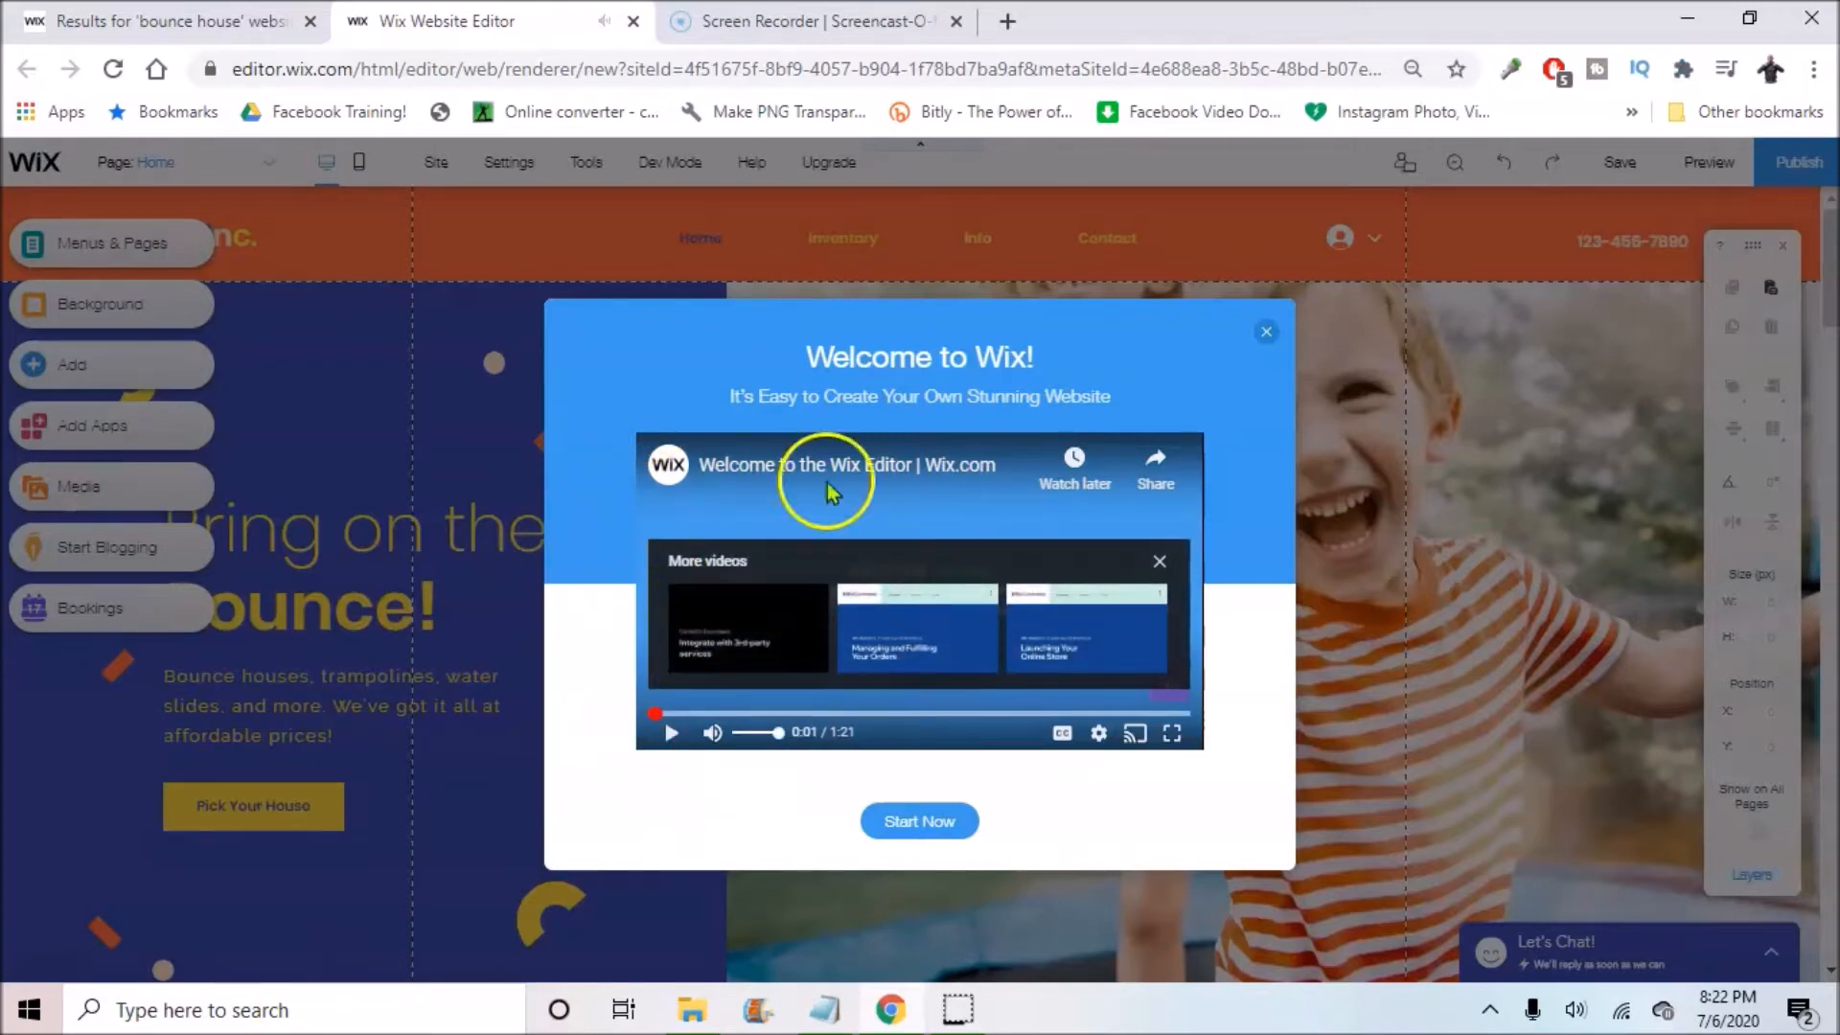
click(1265, 333)
click(1782, 251)
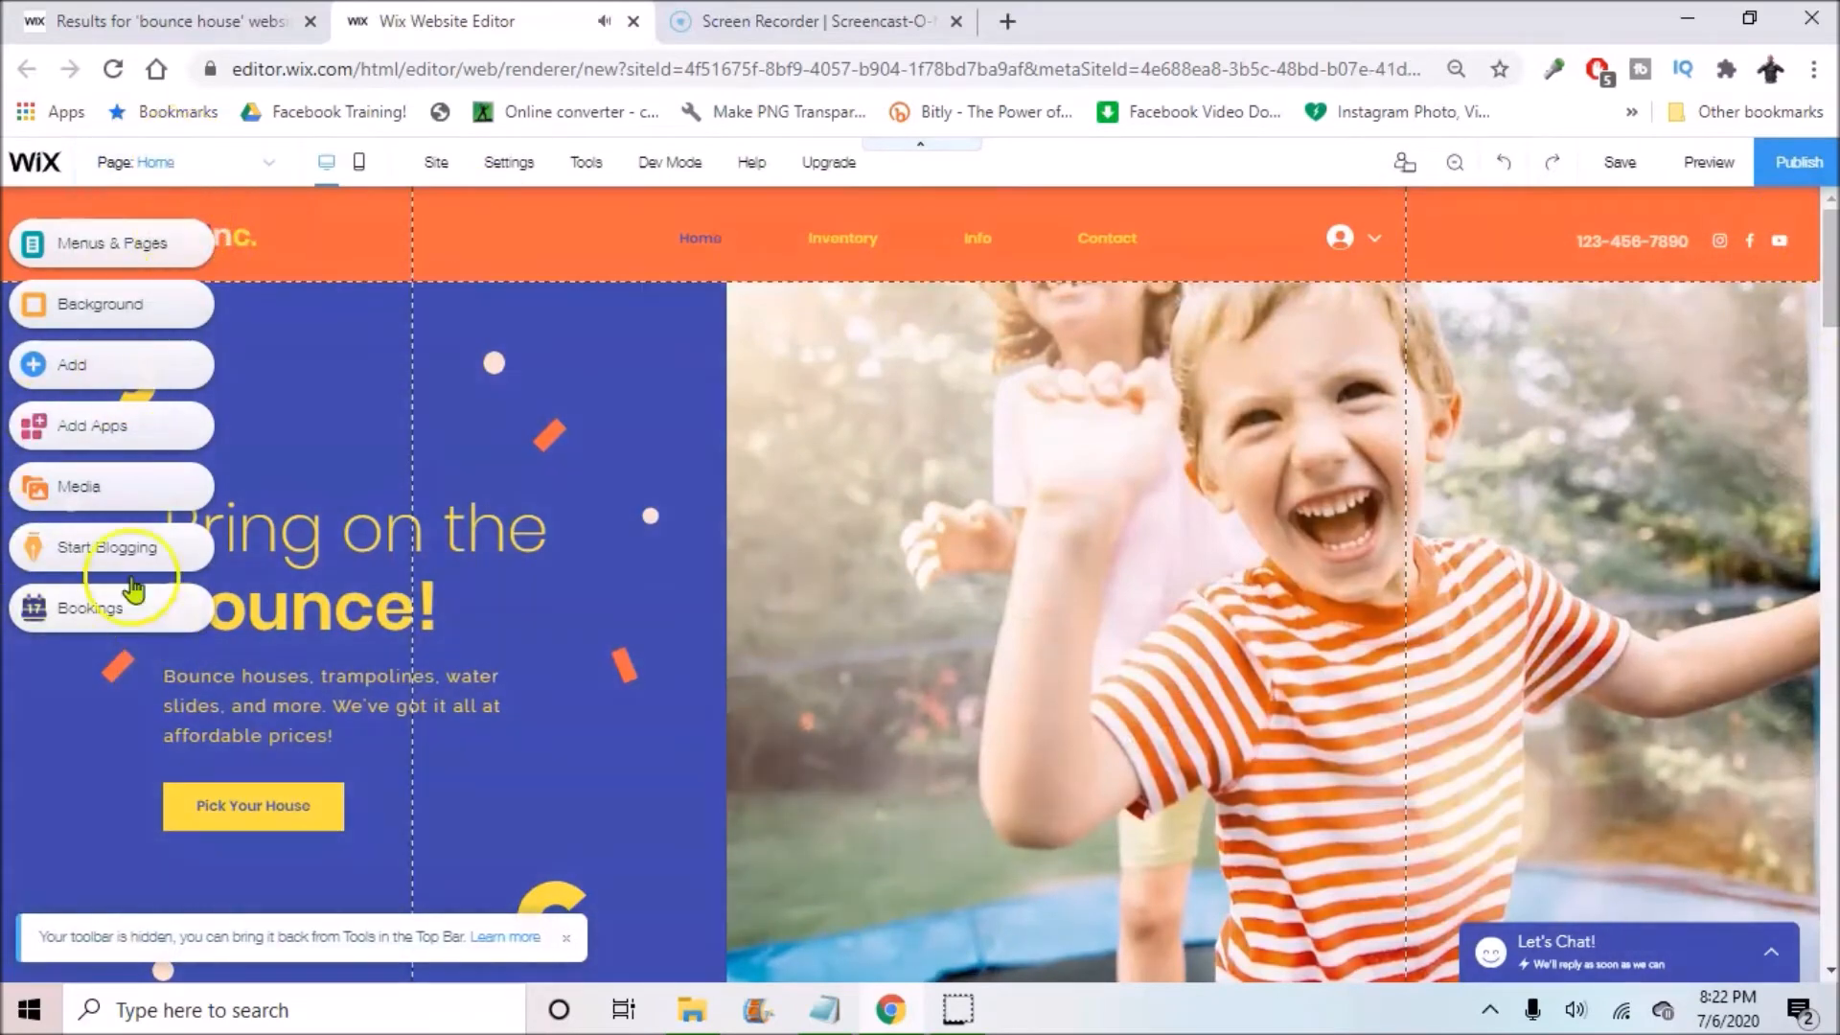
Step: From Add > Image, open My Image Uploads in the Choose Images media manager
click(69, 372)
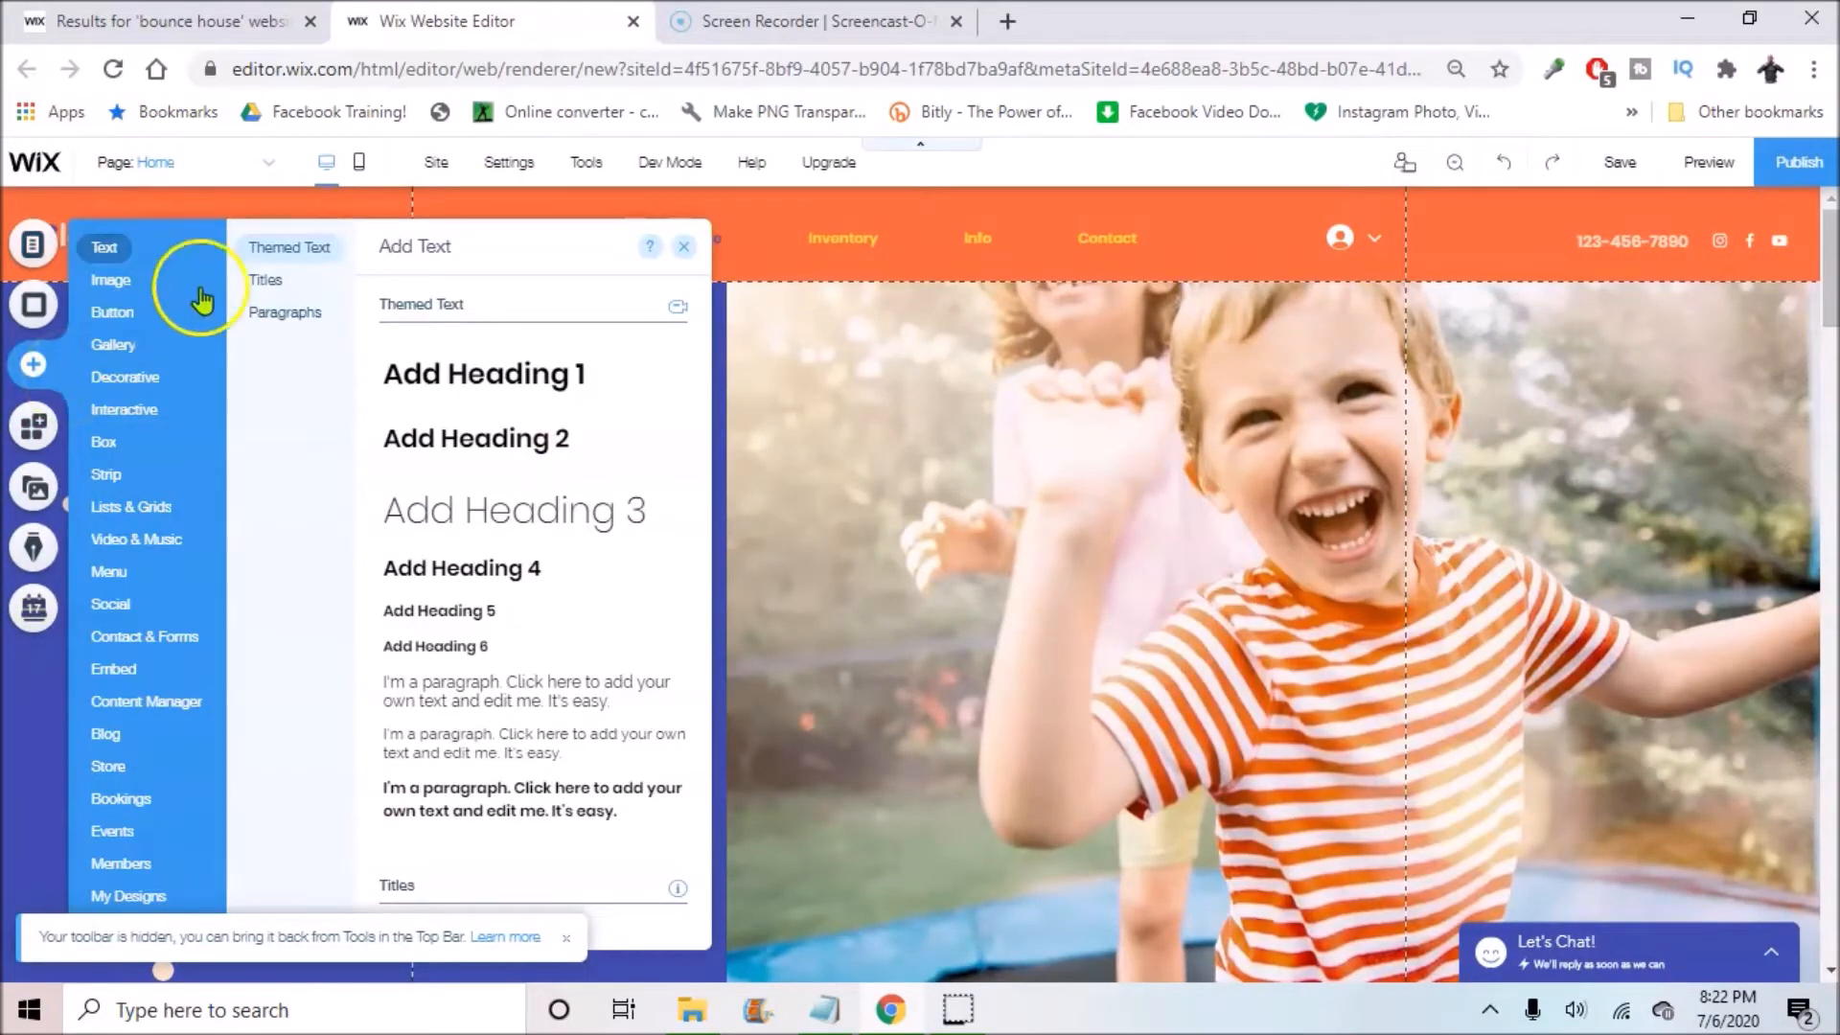
click(122, 286)
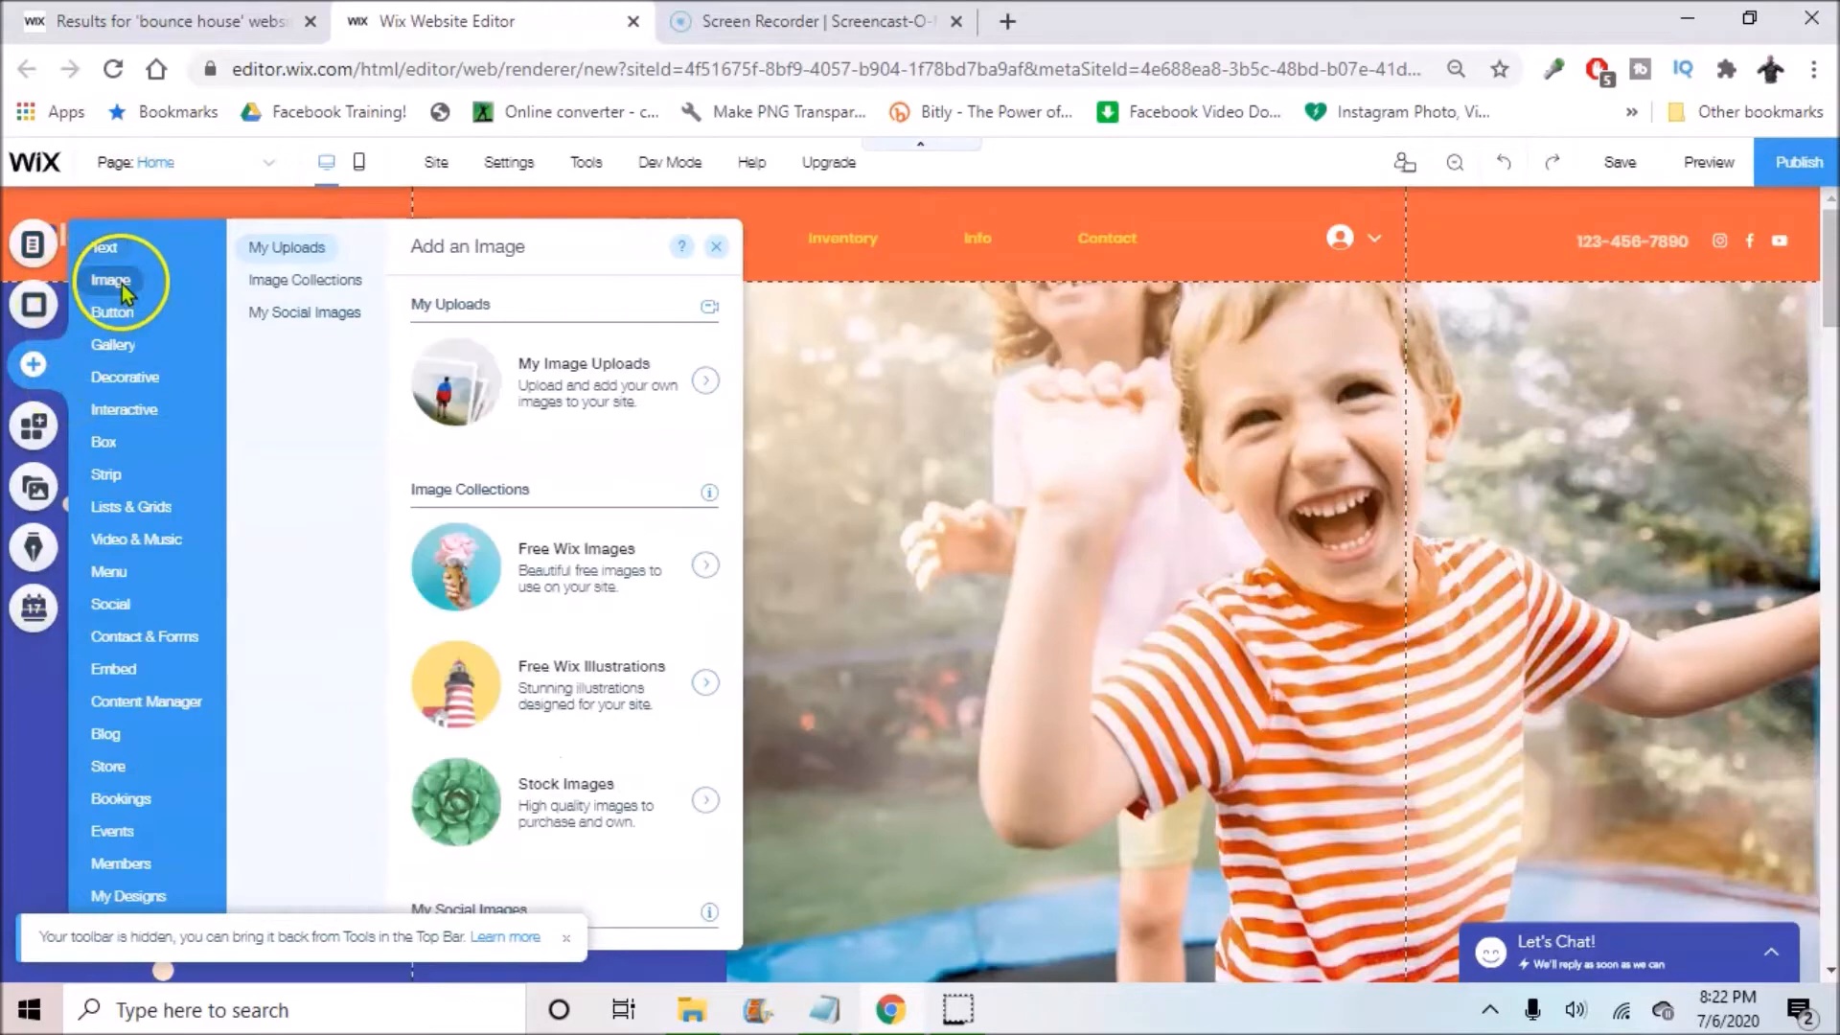
click(481, 399)
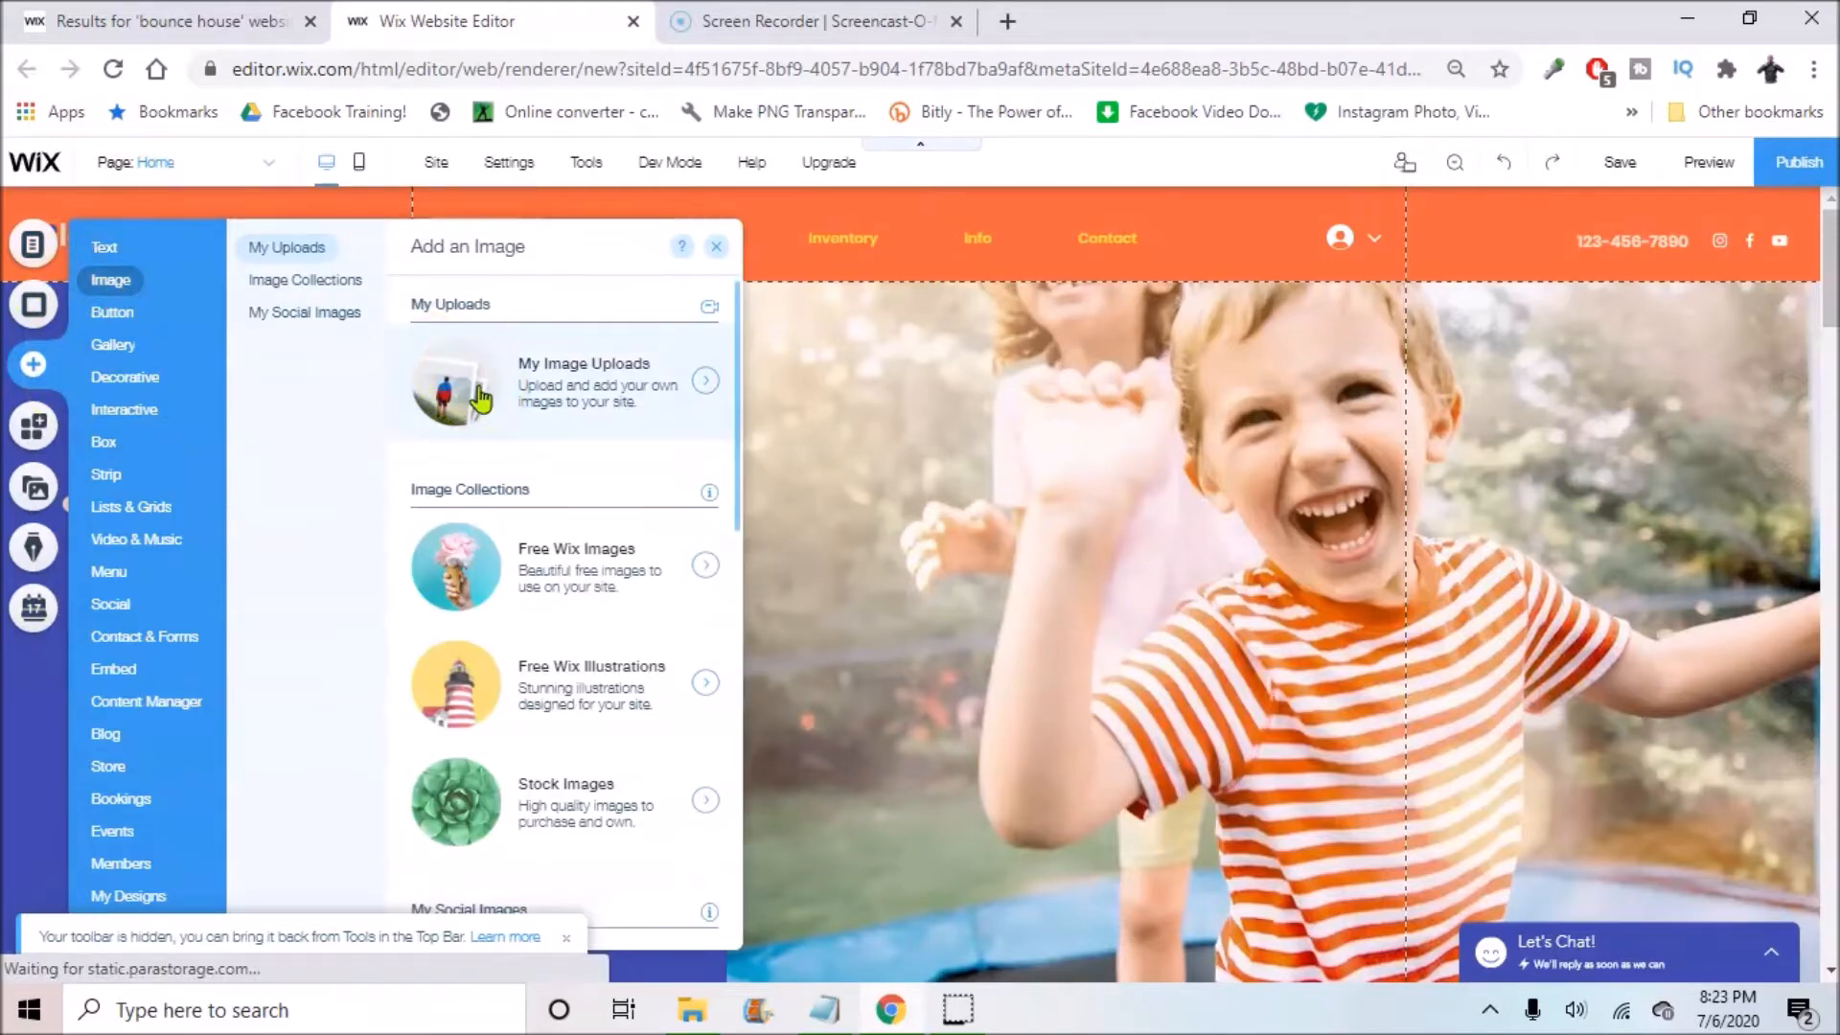
click(480, 397)
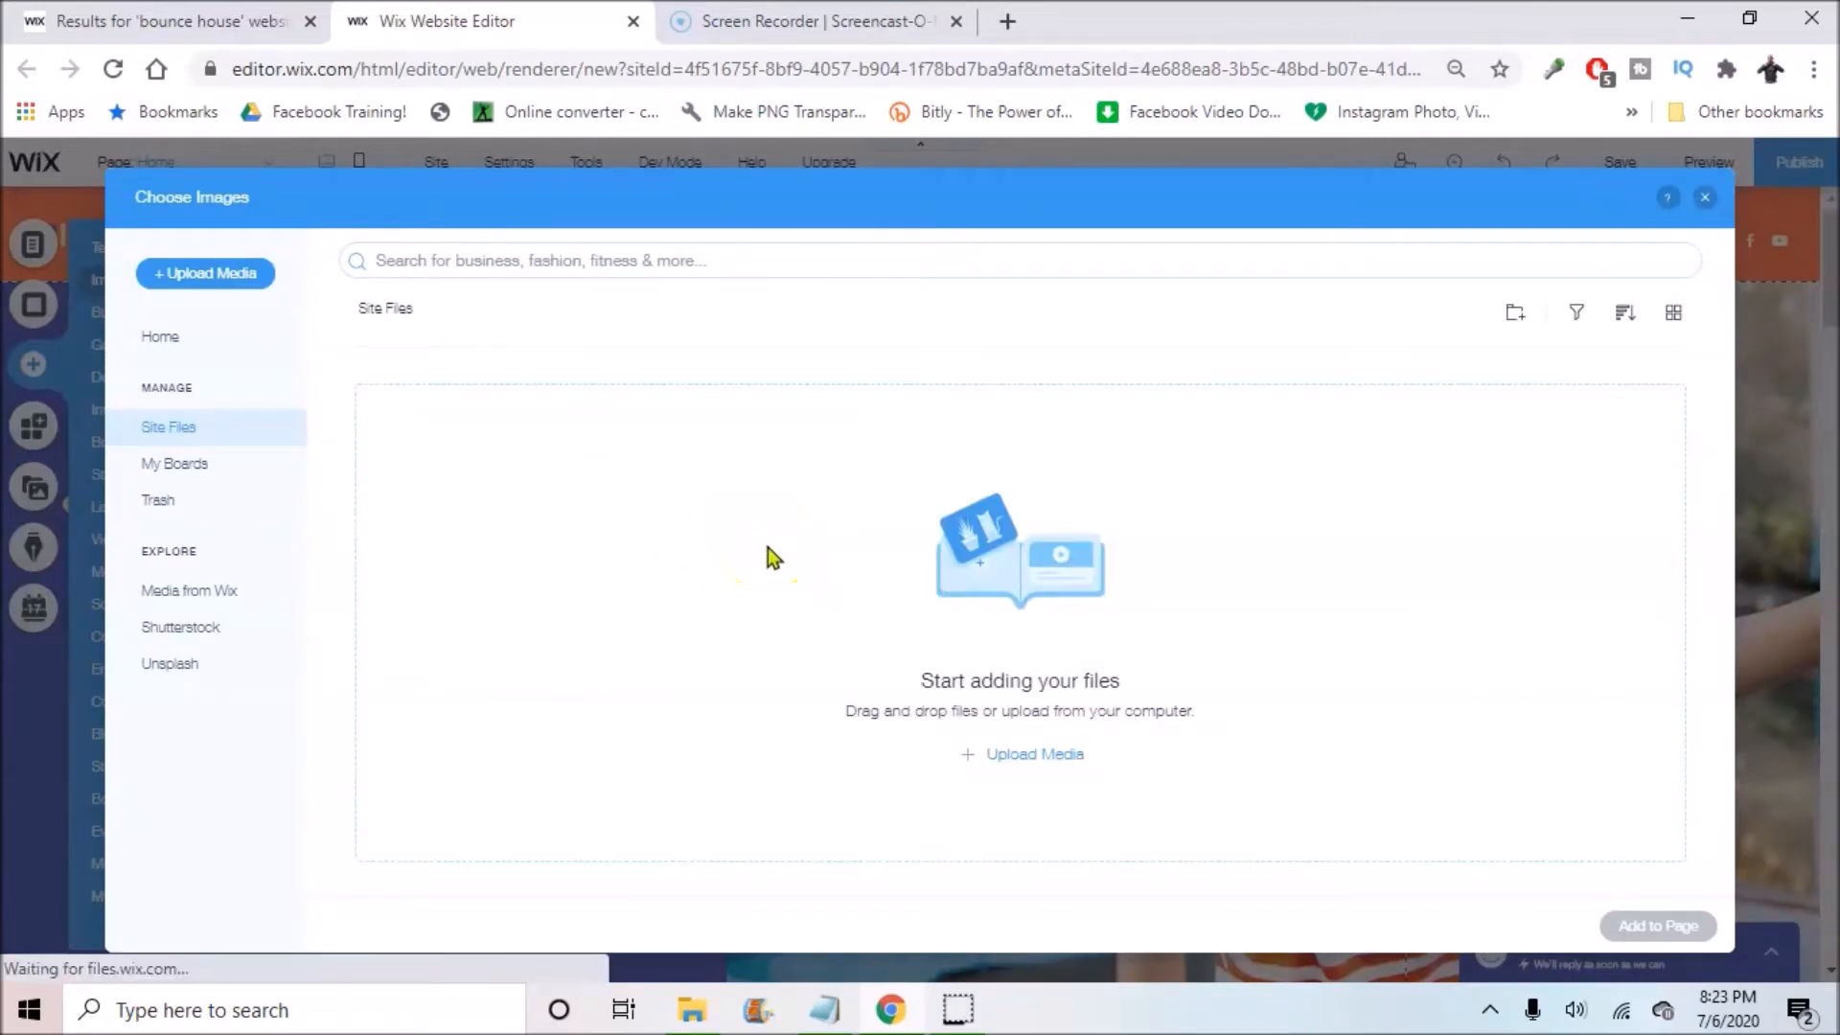
Step: Start an Upload from Computer and browse to the Downloads folder
click(1009, 762)
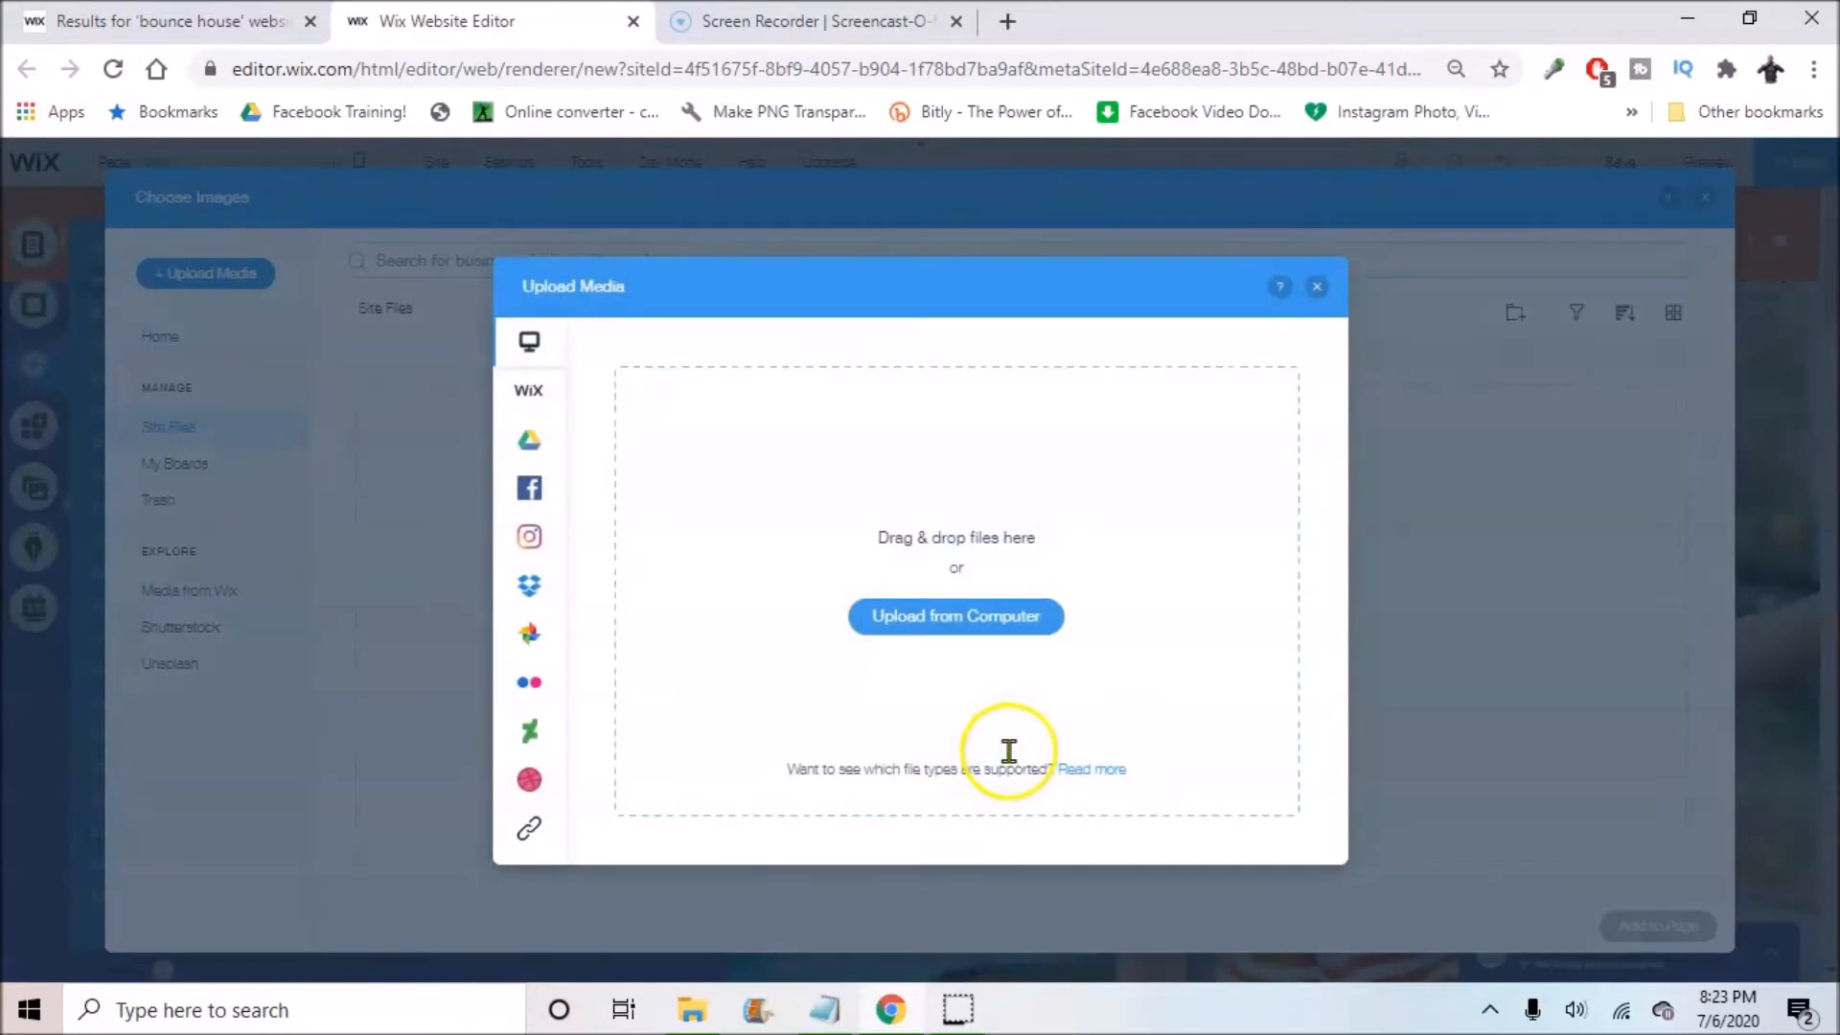
click(933, 617)
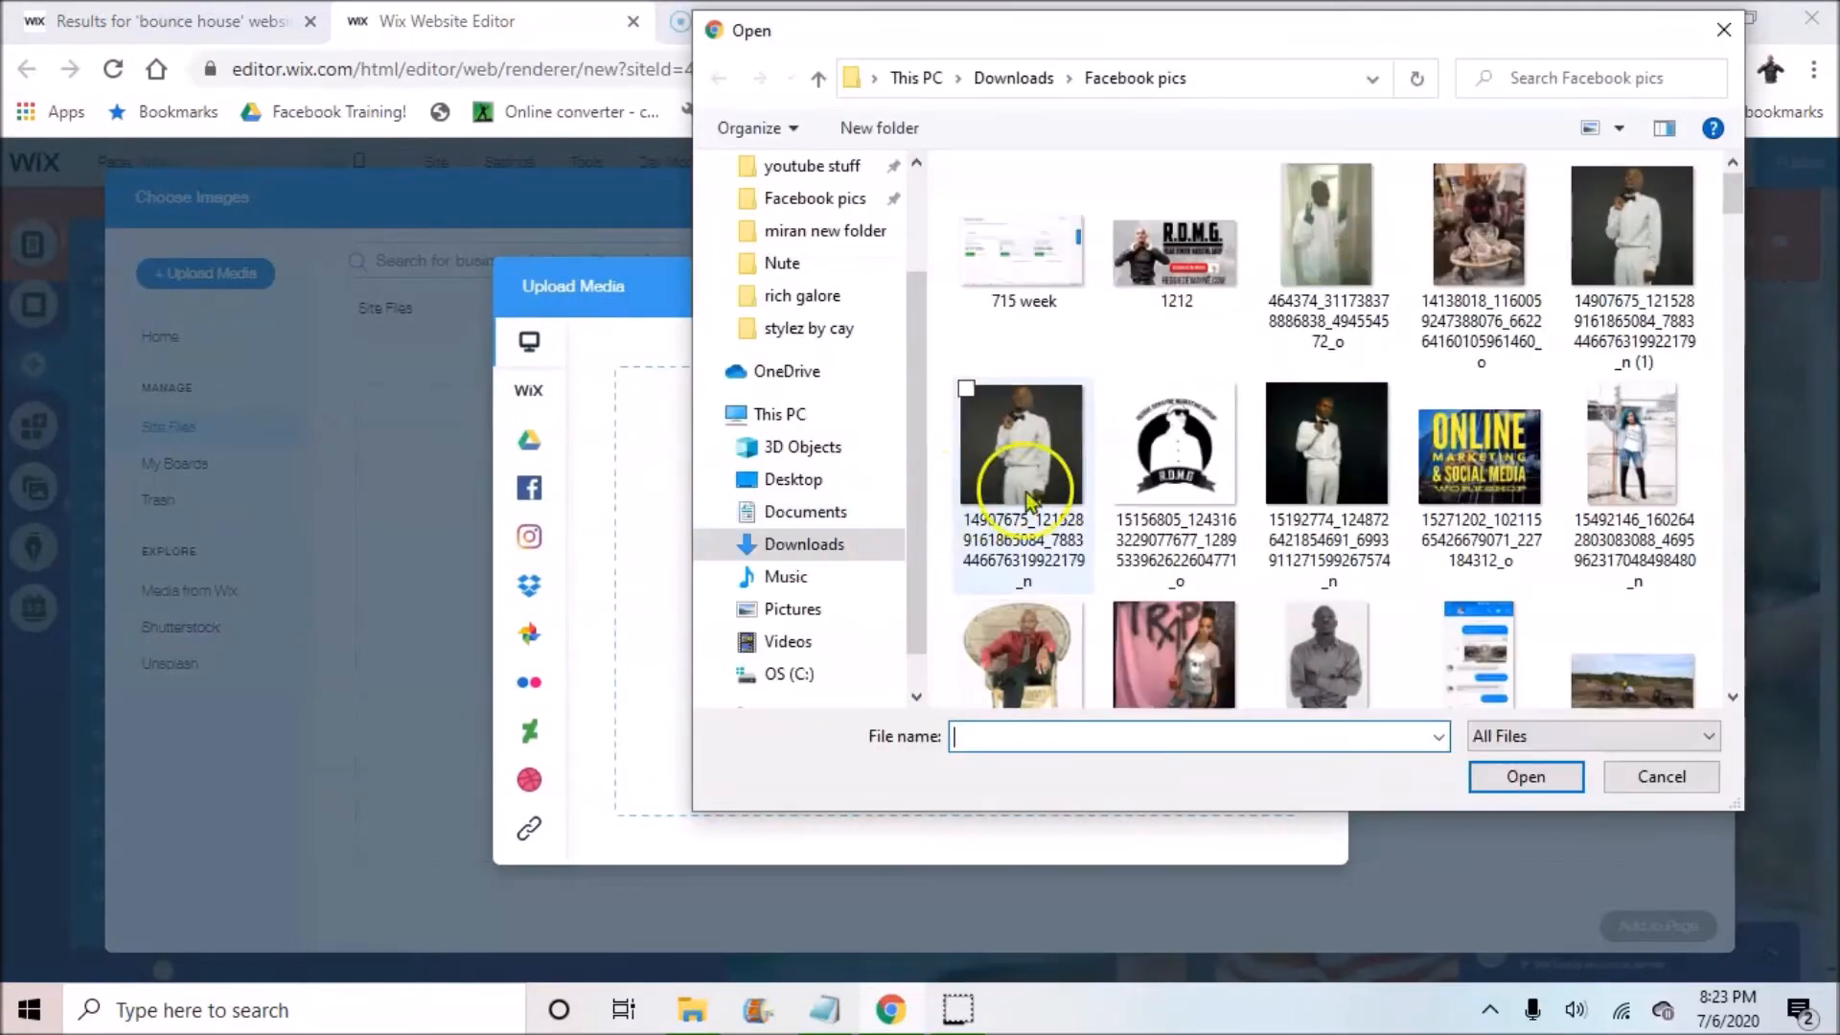
click(805, 544)
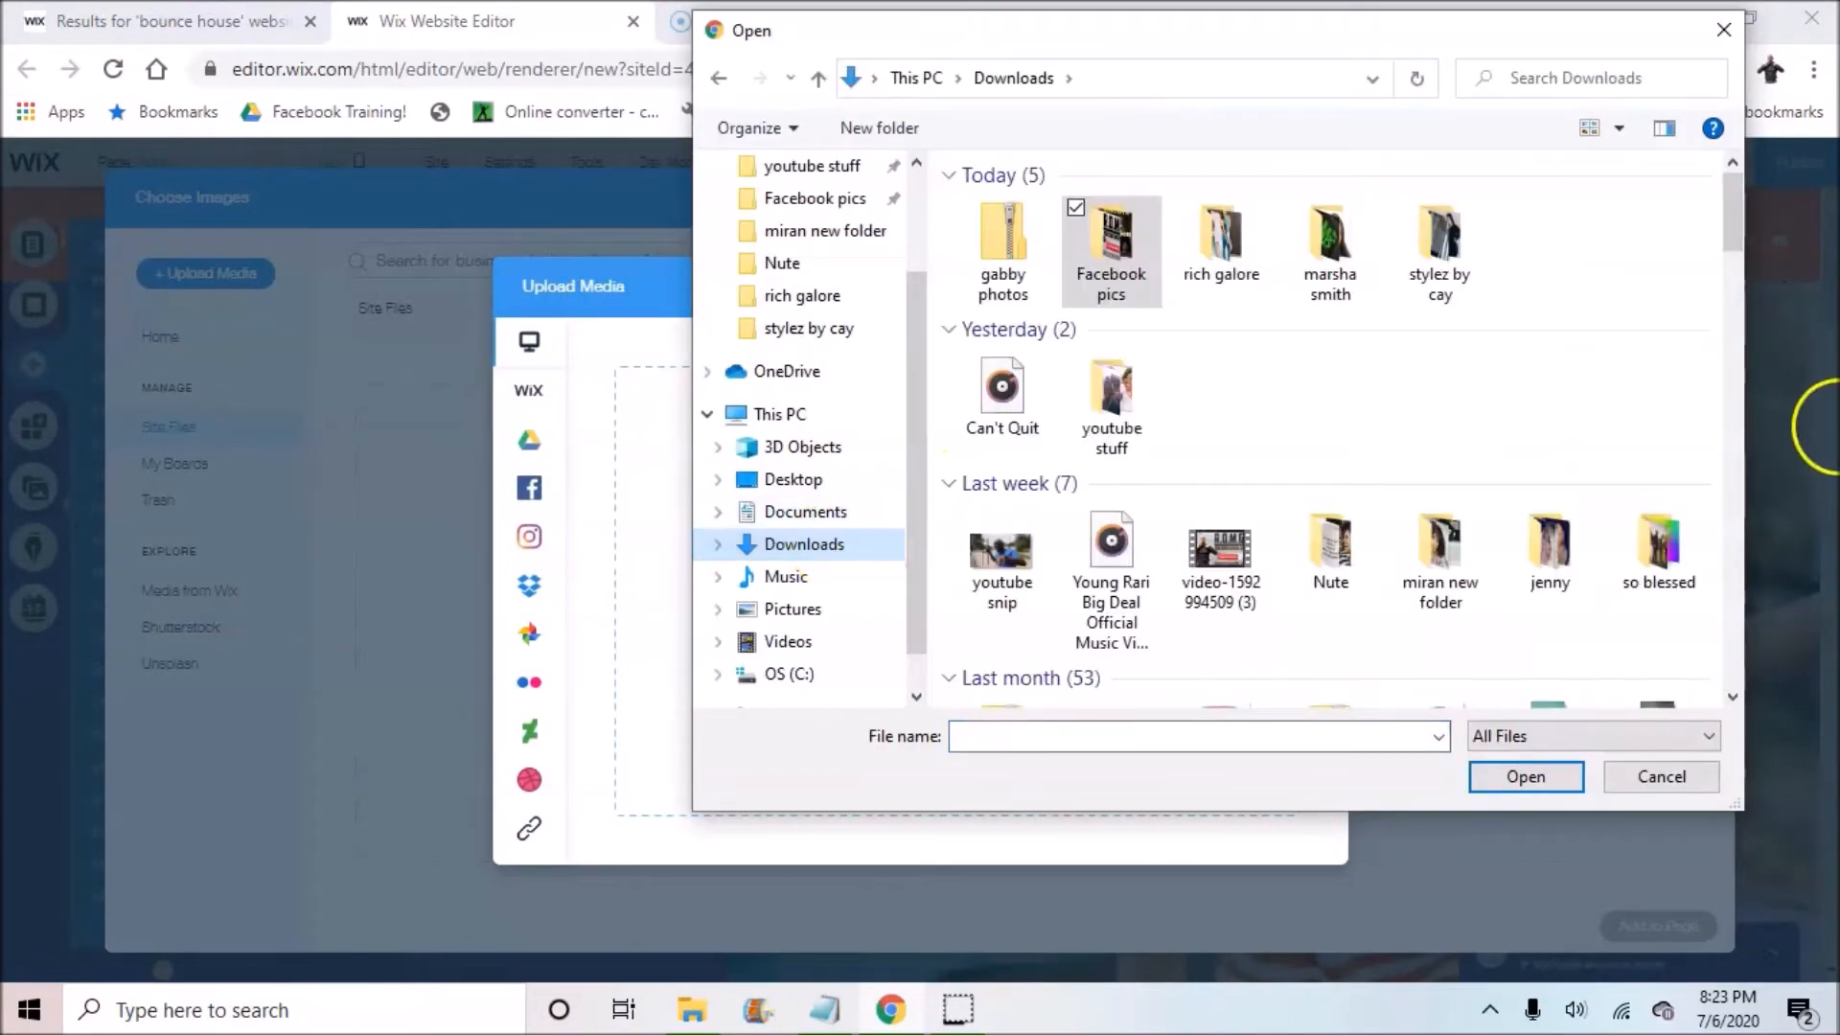
scroll(1306, 624, down, 10)
scroll(1376, 573, down, 15)
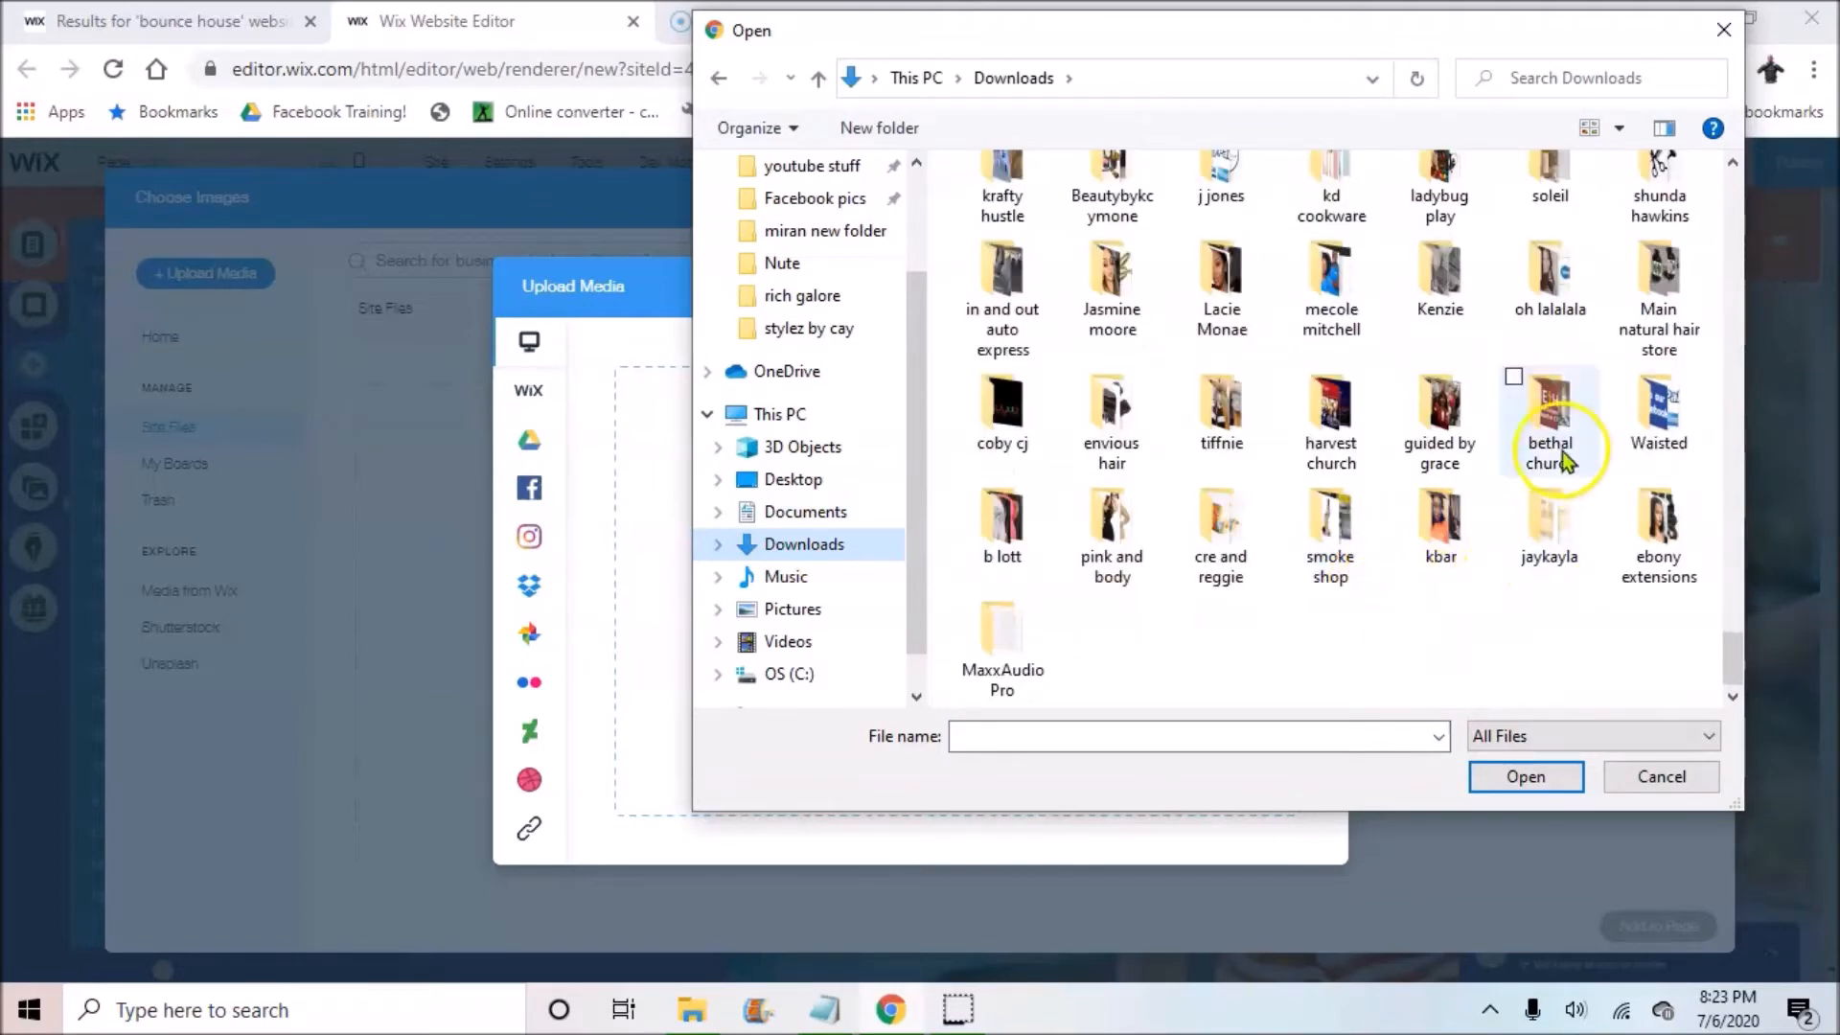
scroll(1533, 450, up, 3)
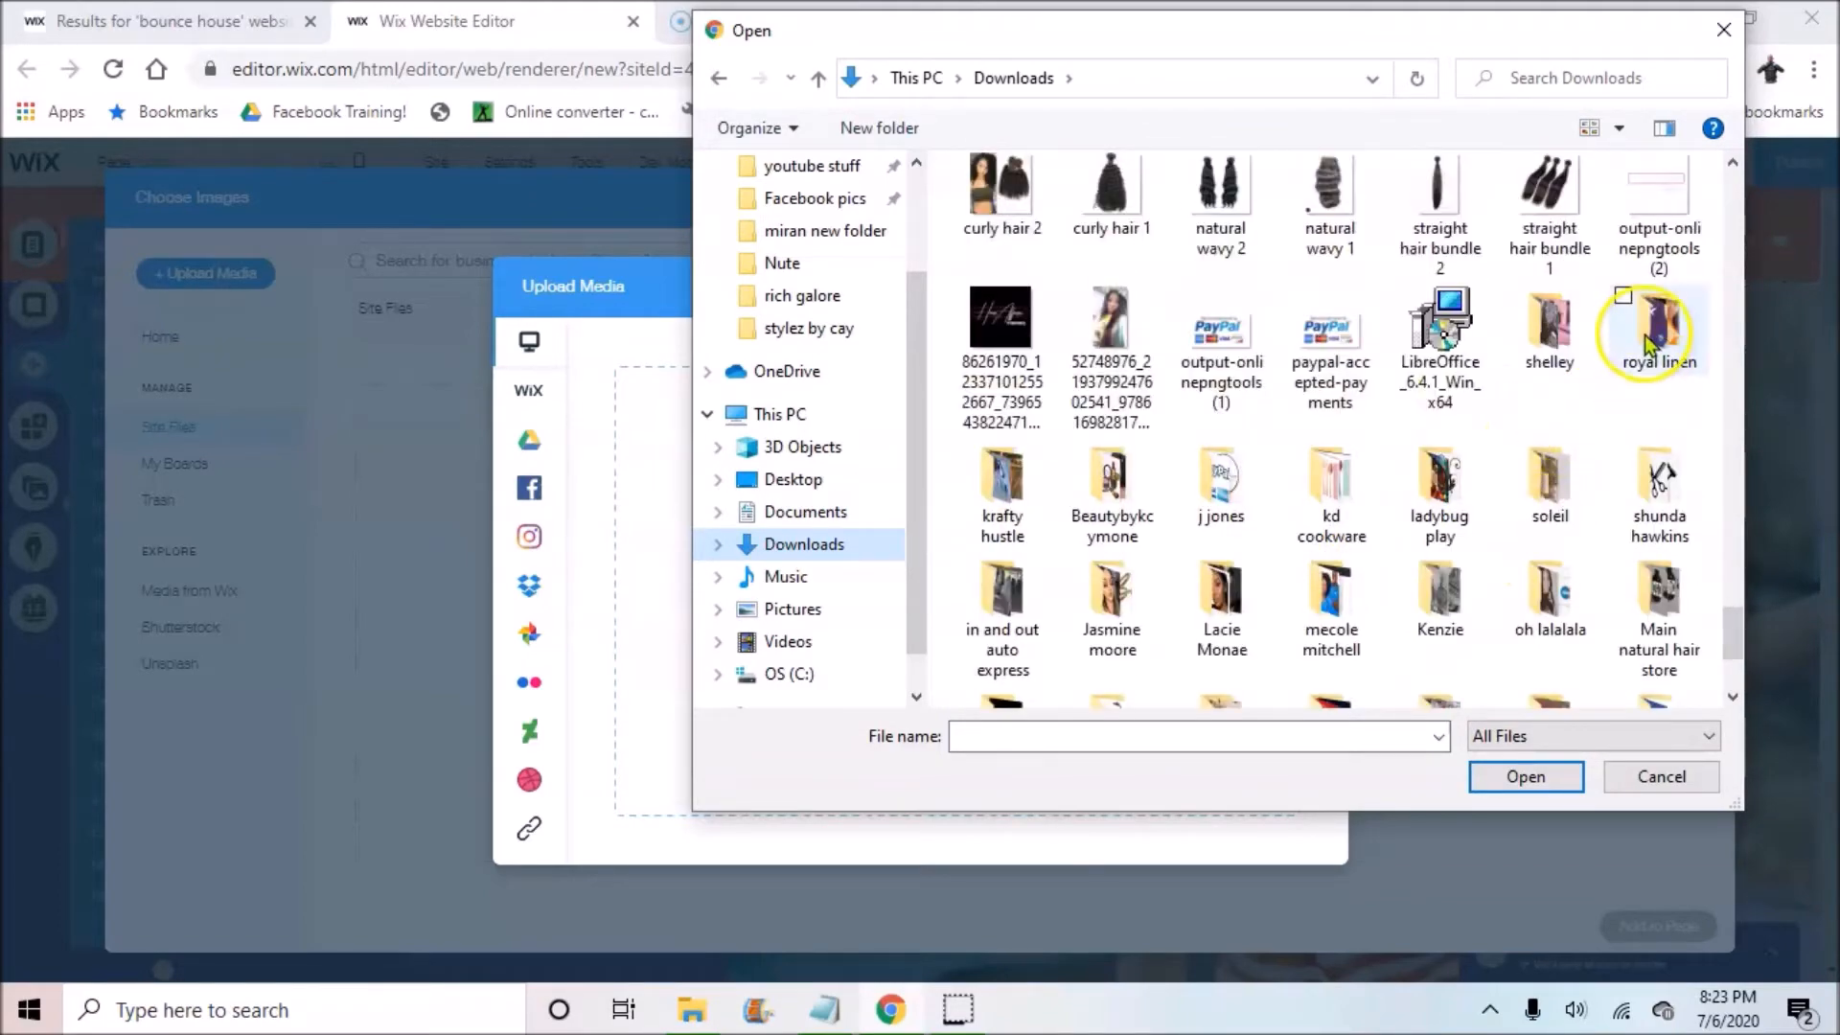
scroll(1636, 347, down, 3)
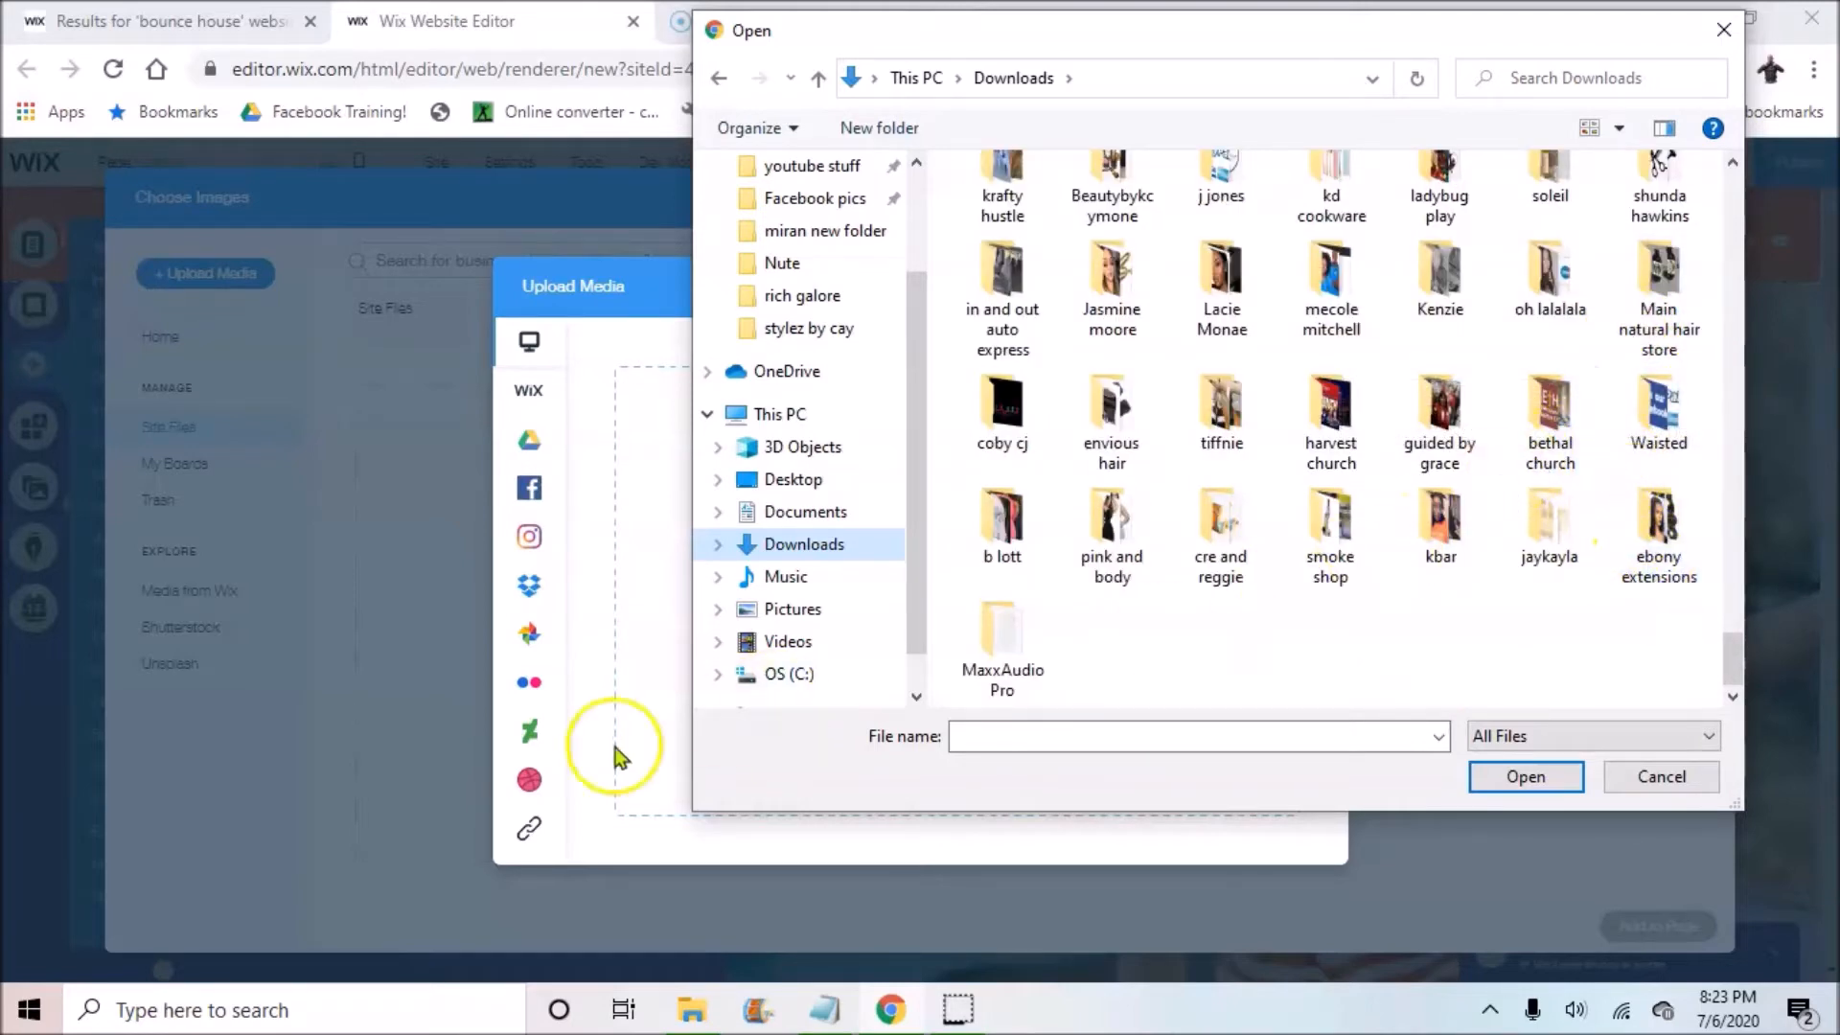
click(62, 972)
scroll(1421, 484, up, 3)
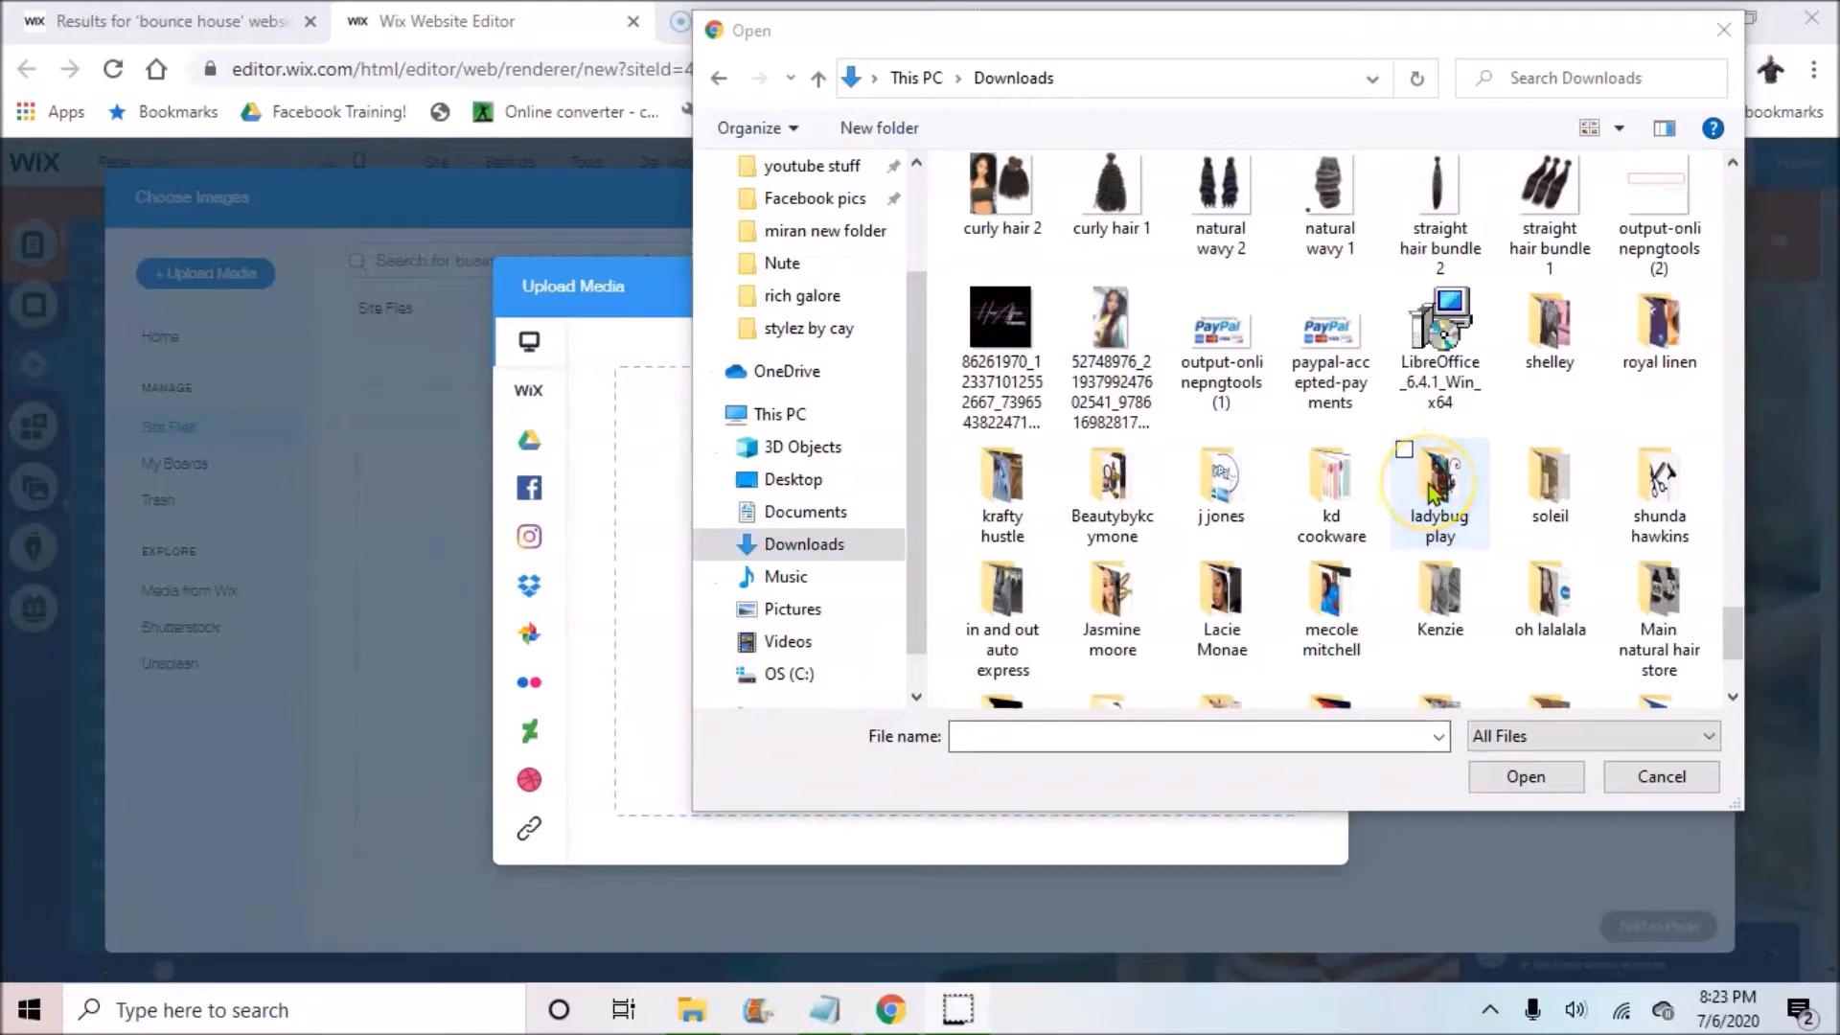
Step: Upload the ladybug play folder's files and dismiss the uploads-complete summary
click(1434, 494)
click(1509, 776)
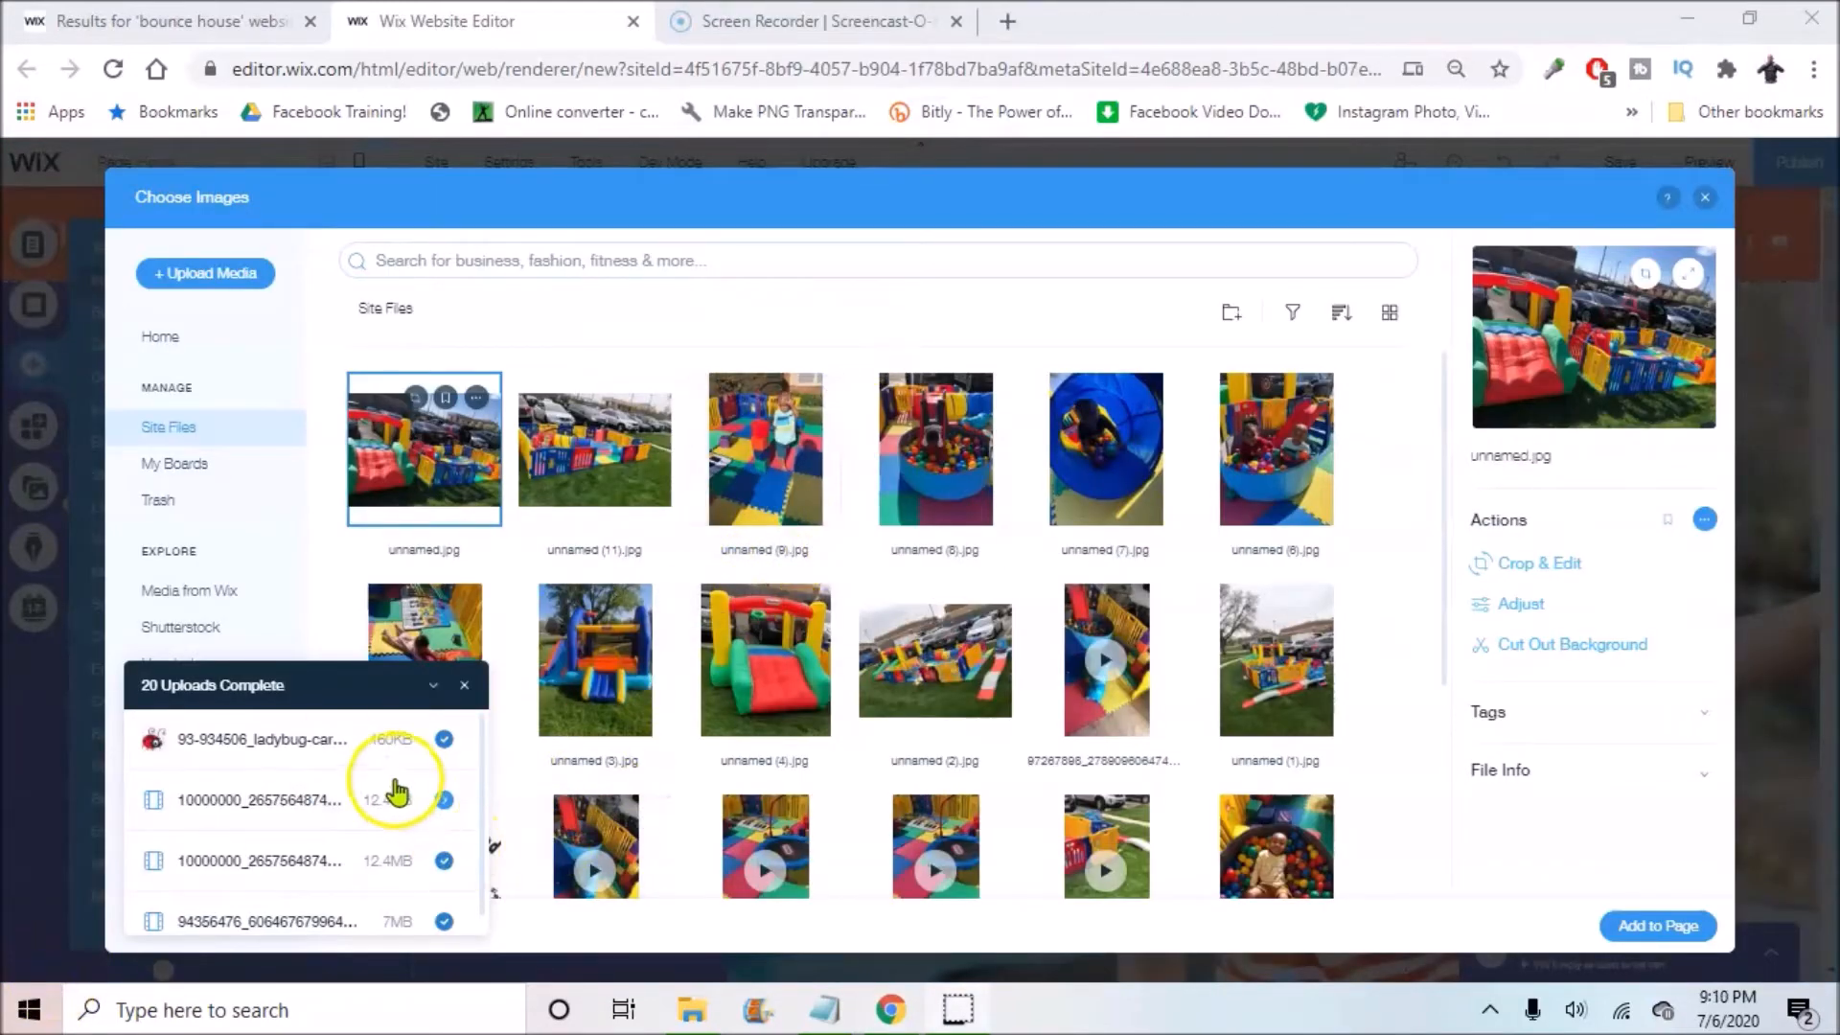
click(466, 685)
click(466, 685)
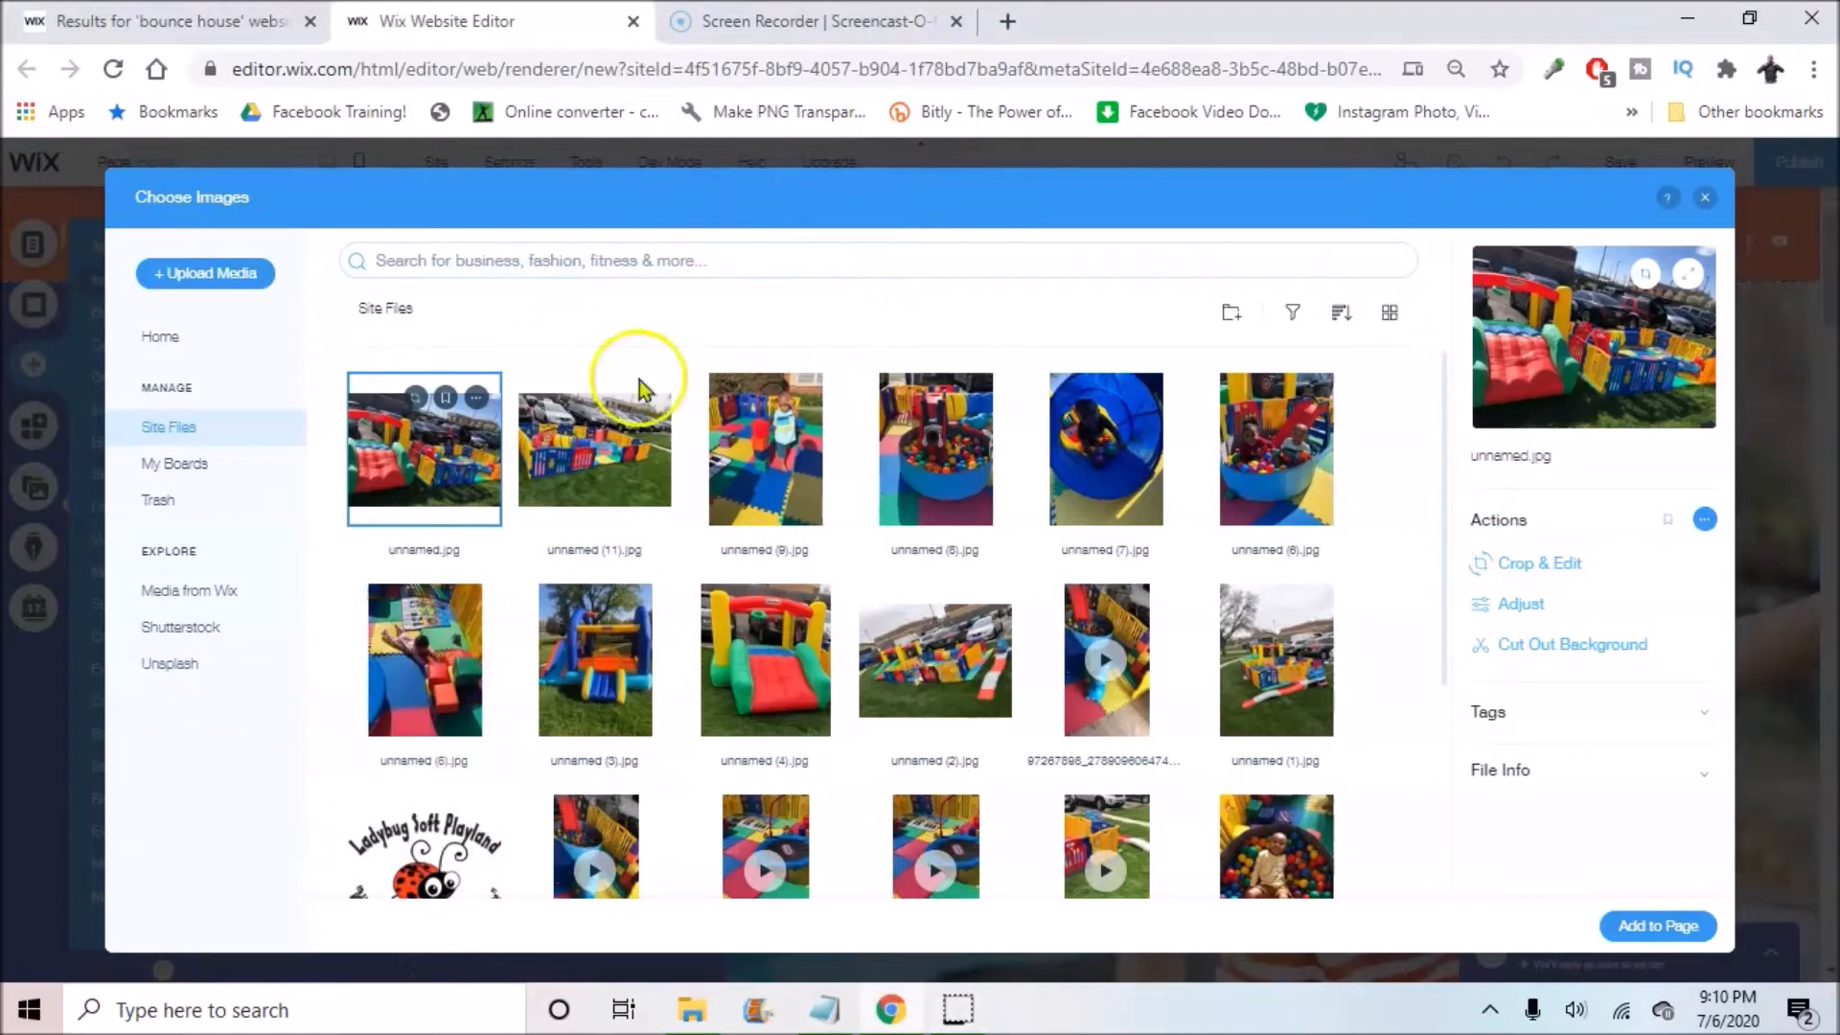
Step: Close the open panels and save the site with the free domain name examplesite
click(1703, 203)
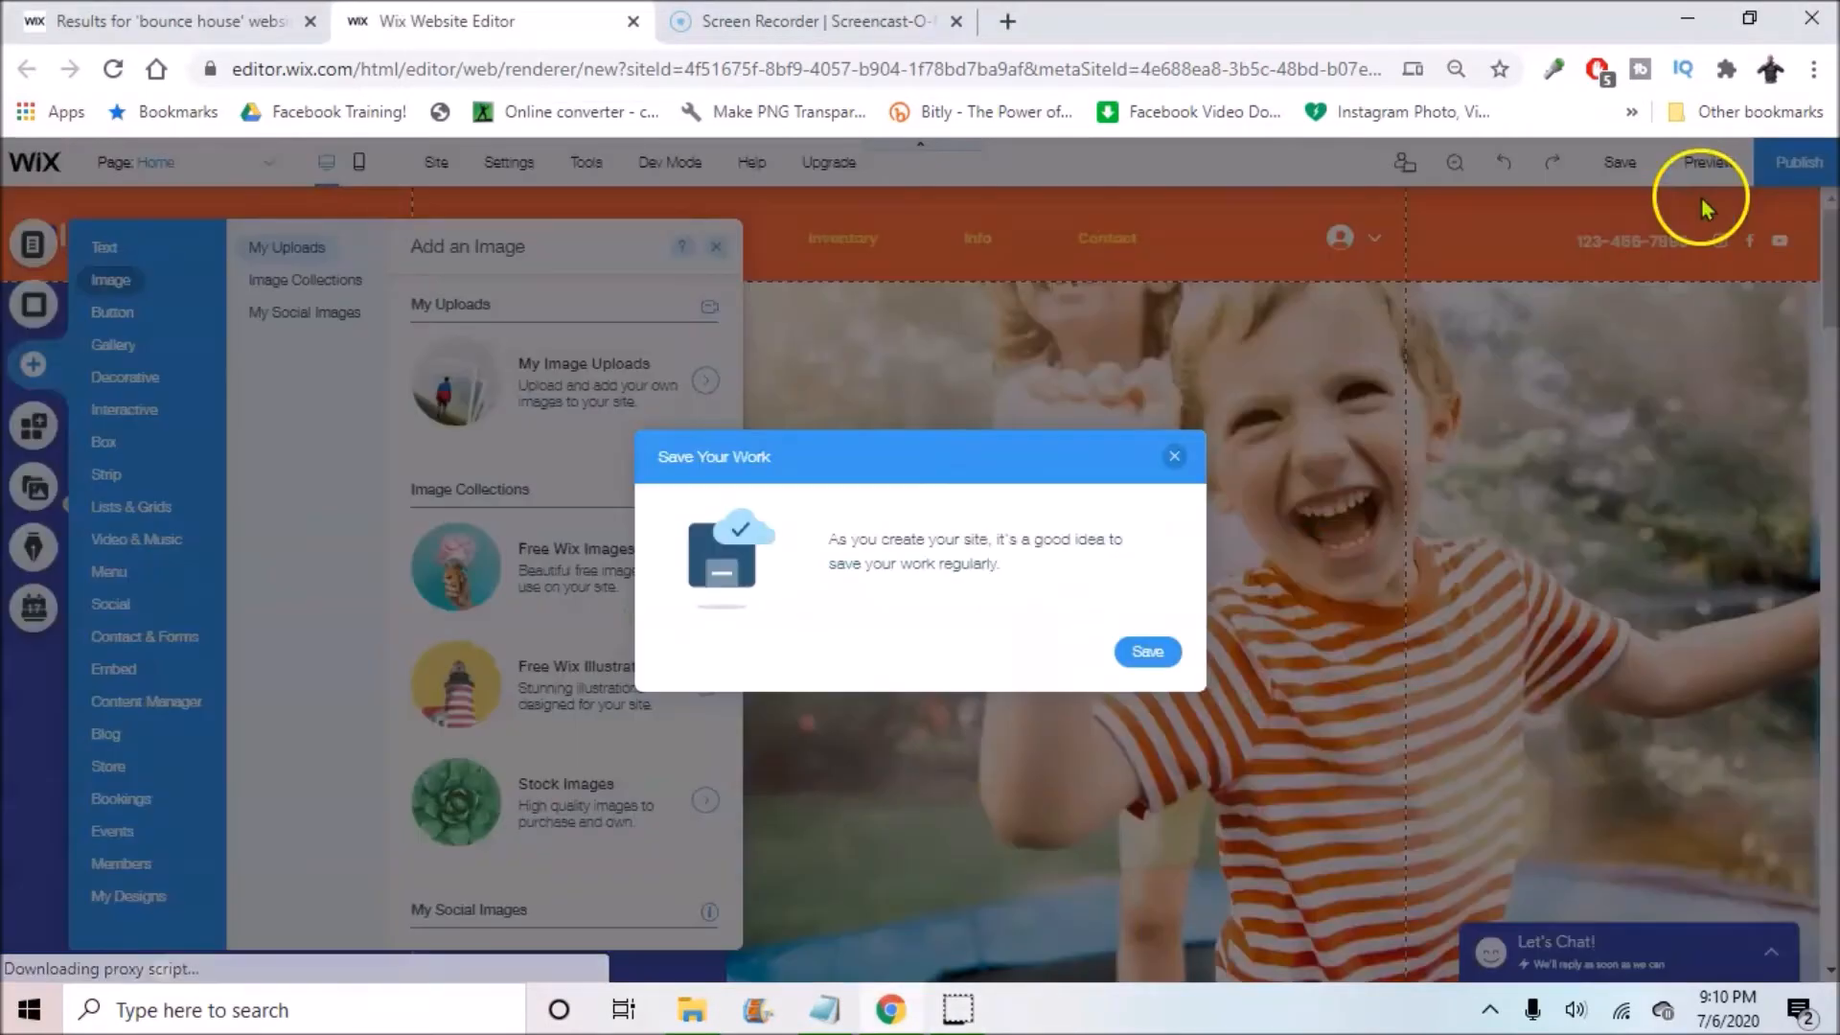
click(1176, 460)
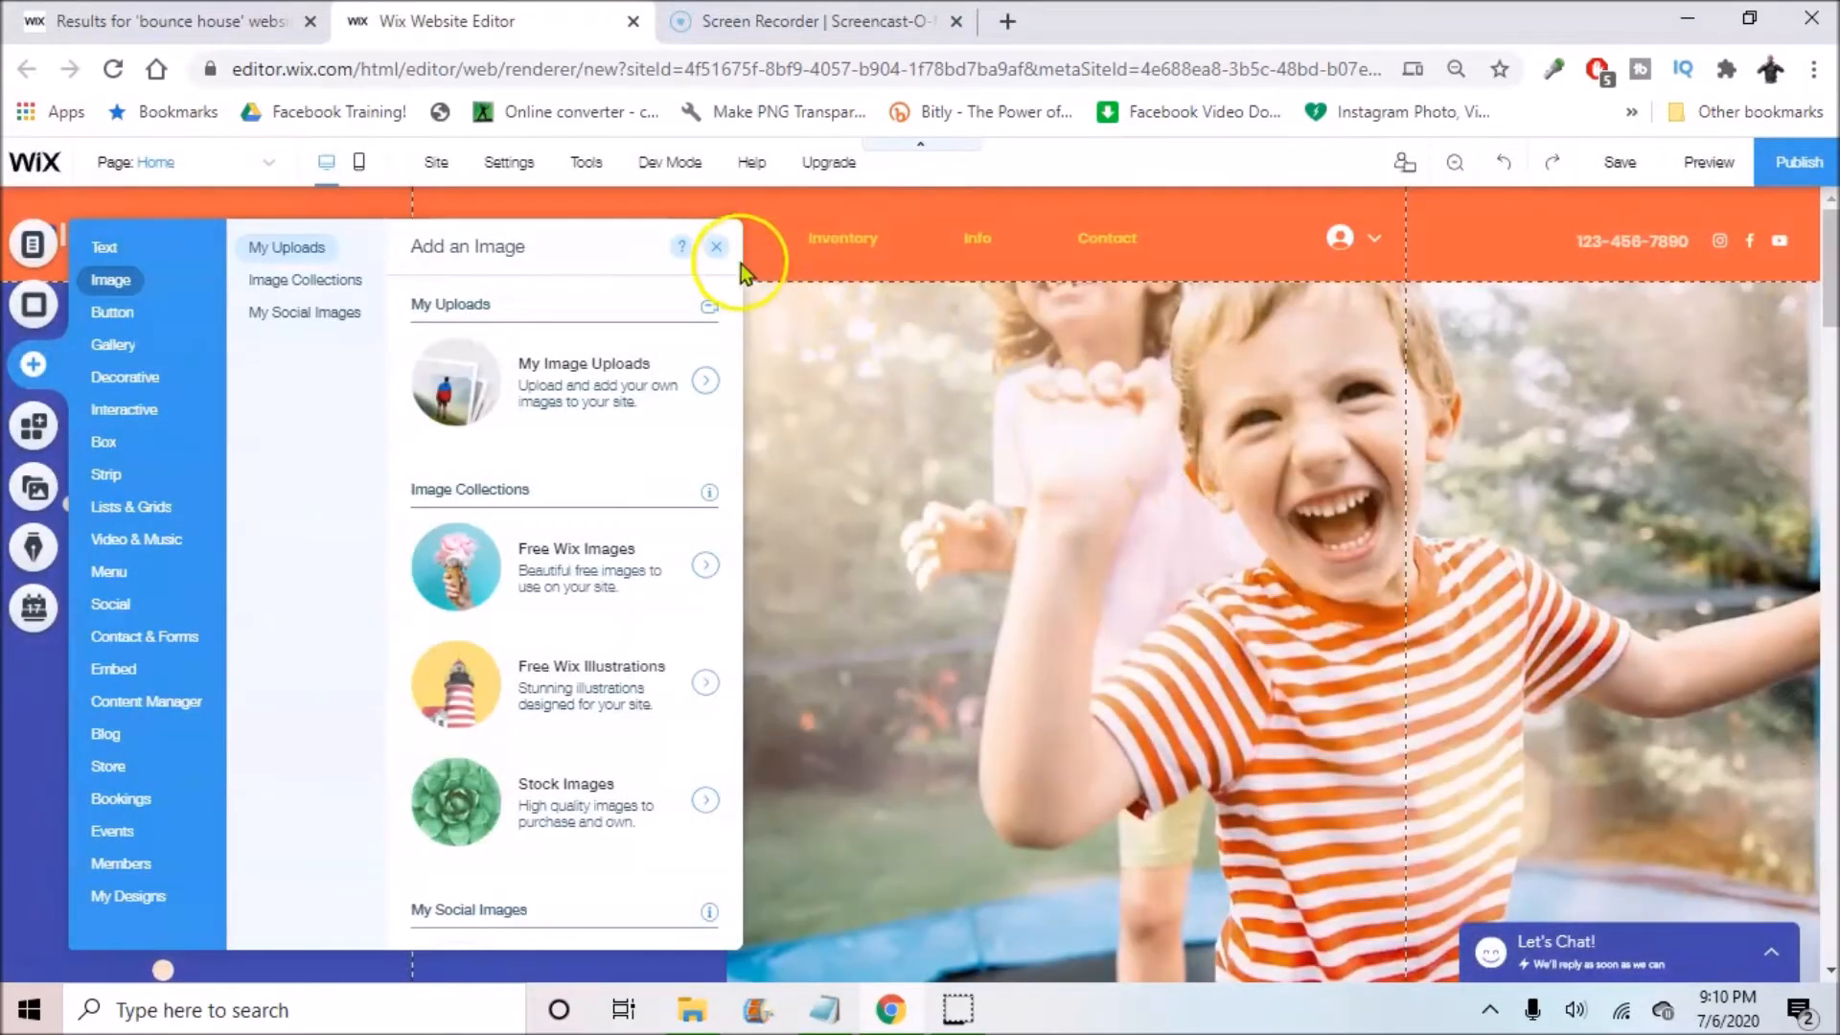
click(724, 253)
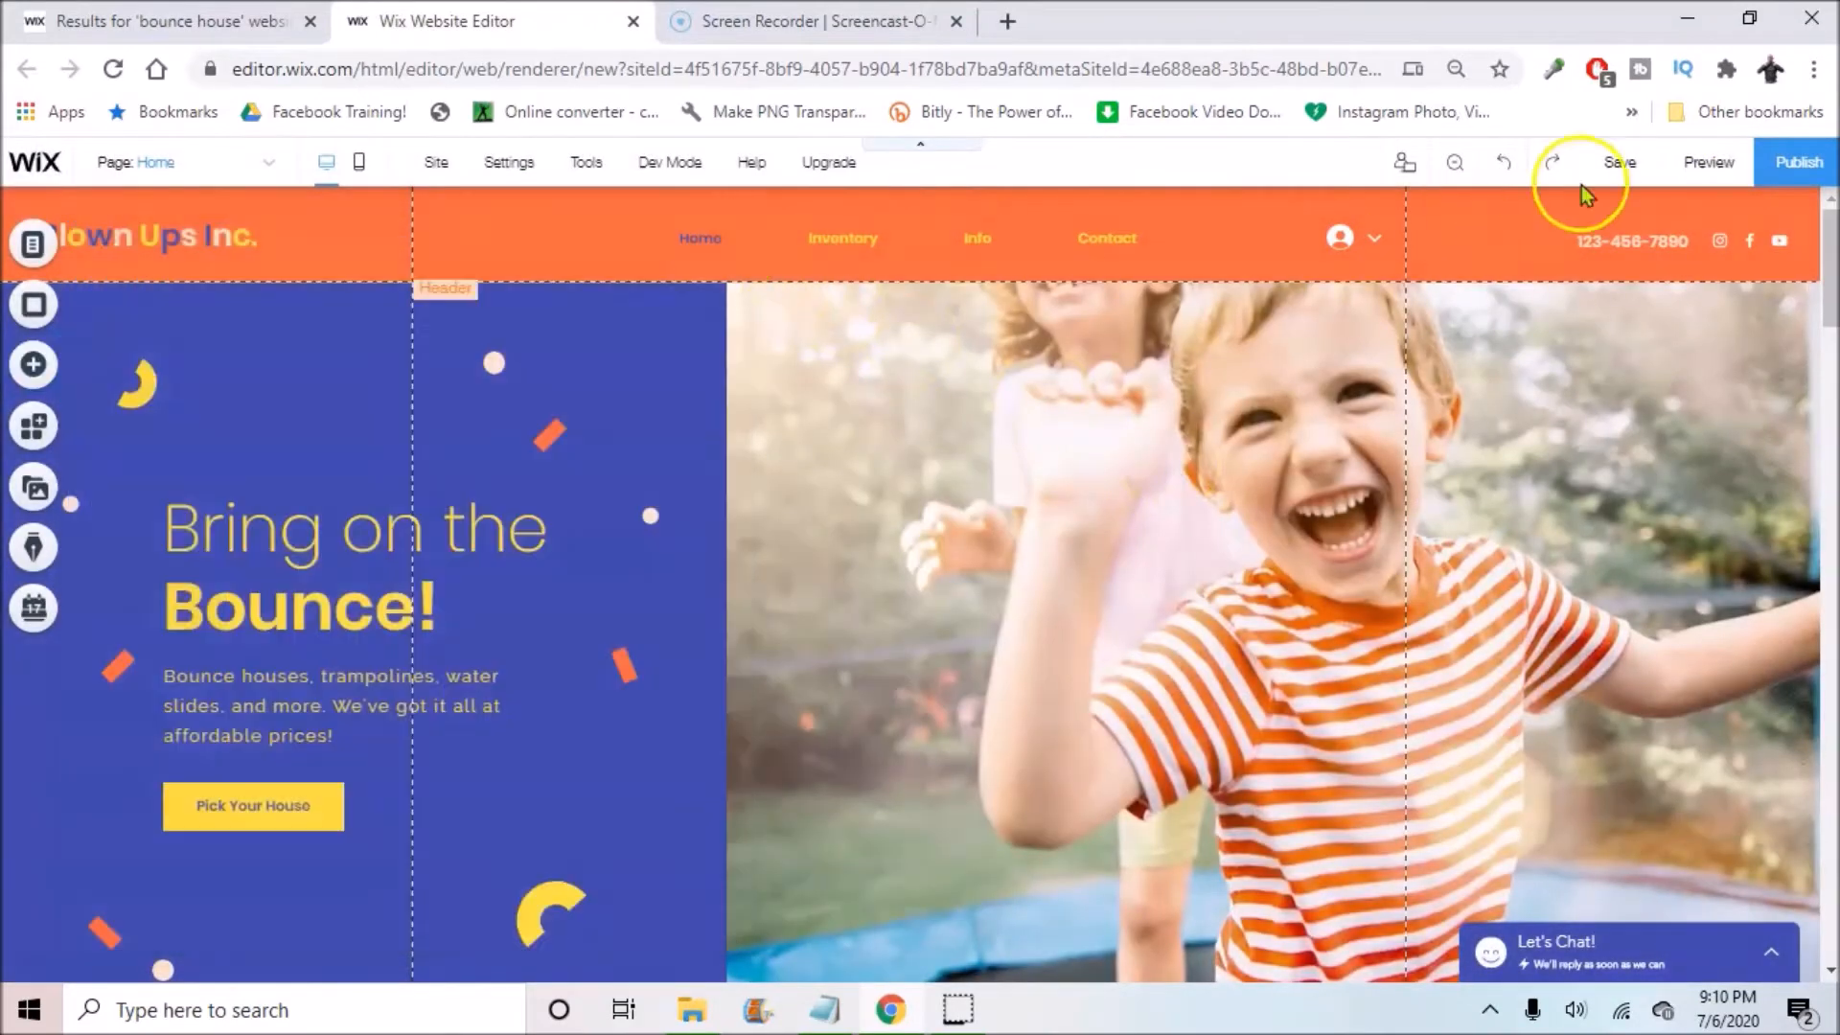
click(1637, 167)
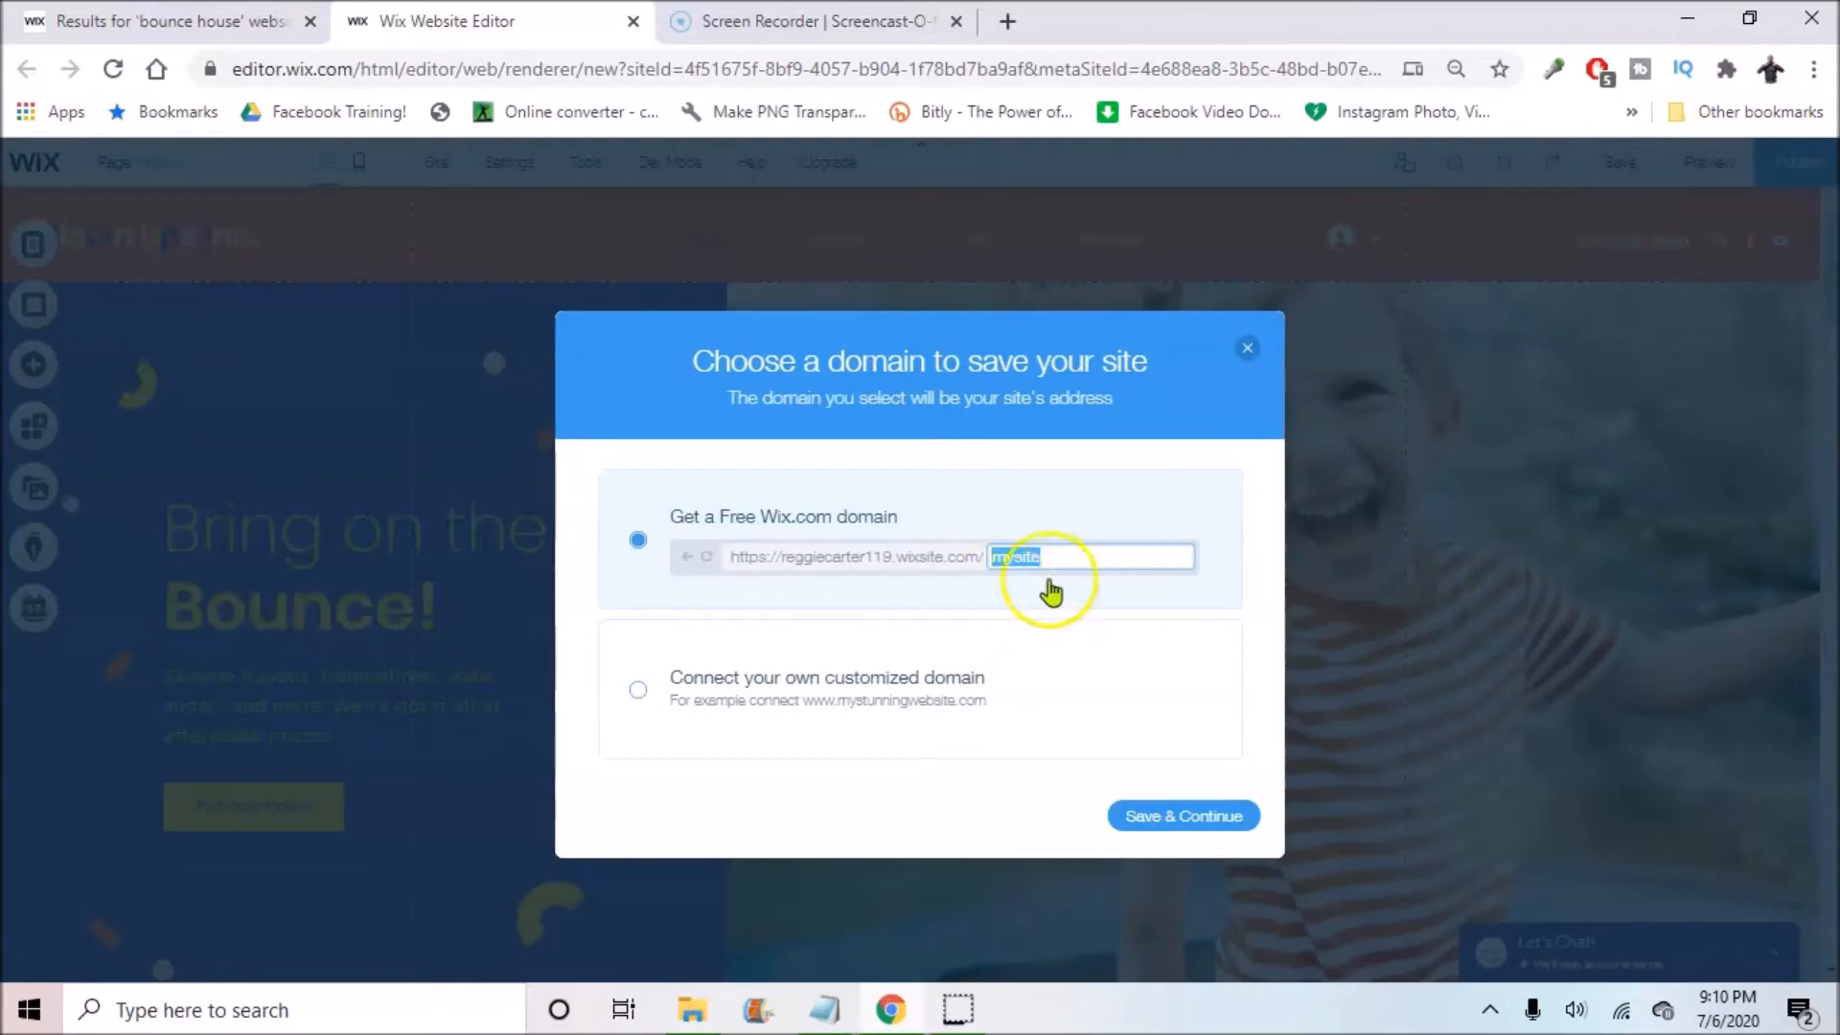
key(BackSpace)
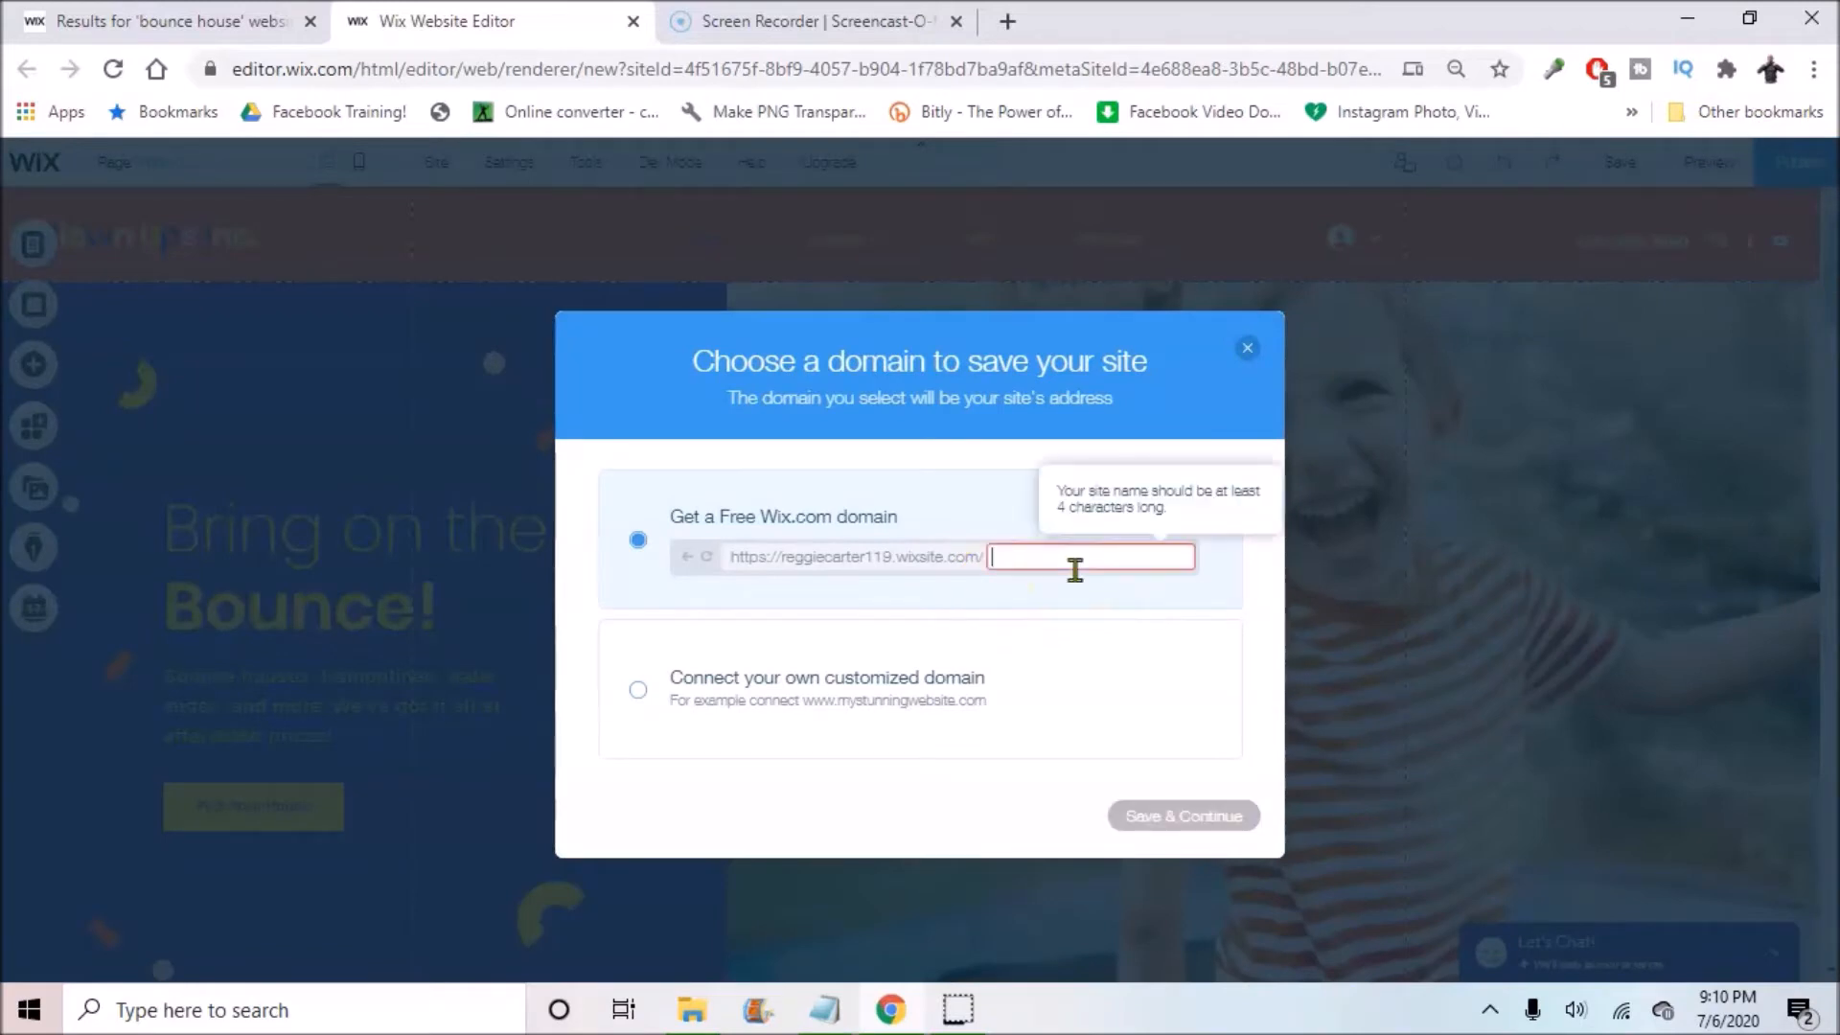
text(examplesite)
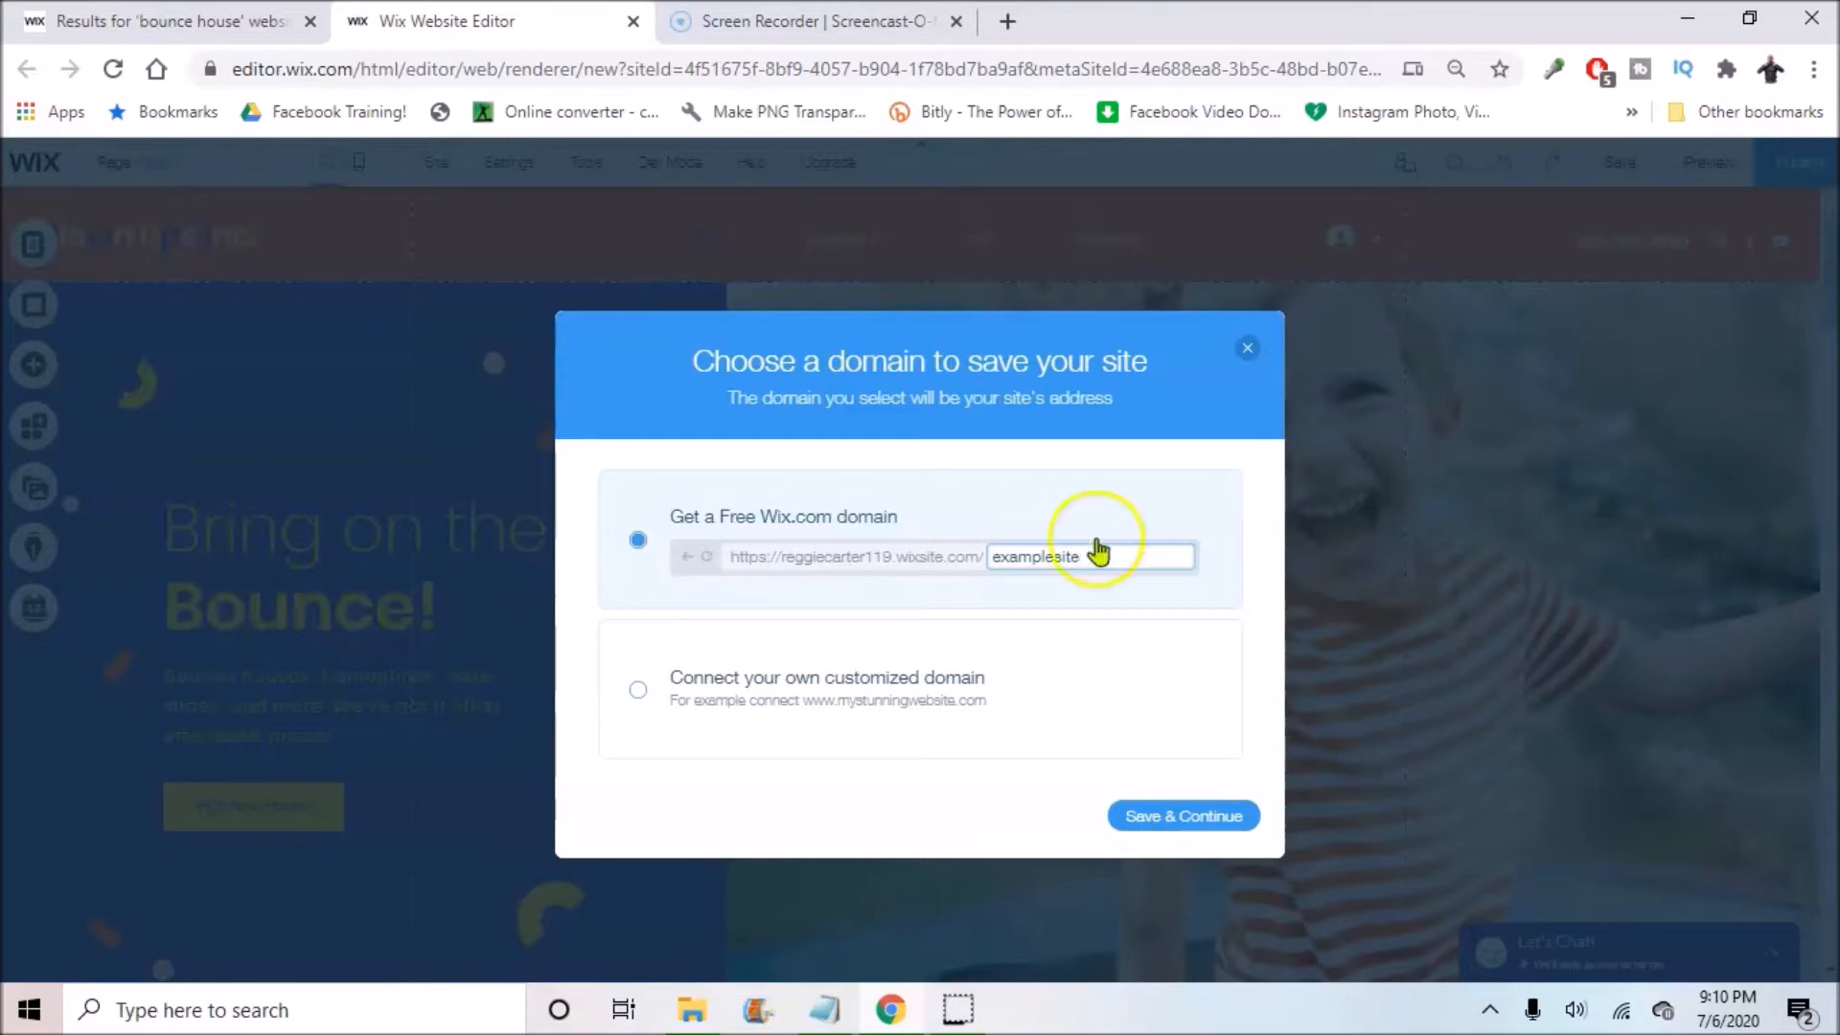
click(1187, 820)
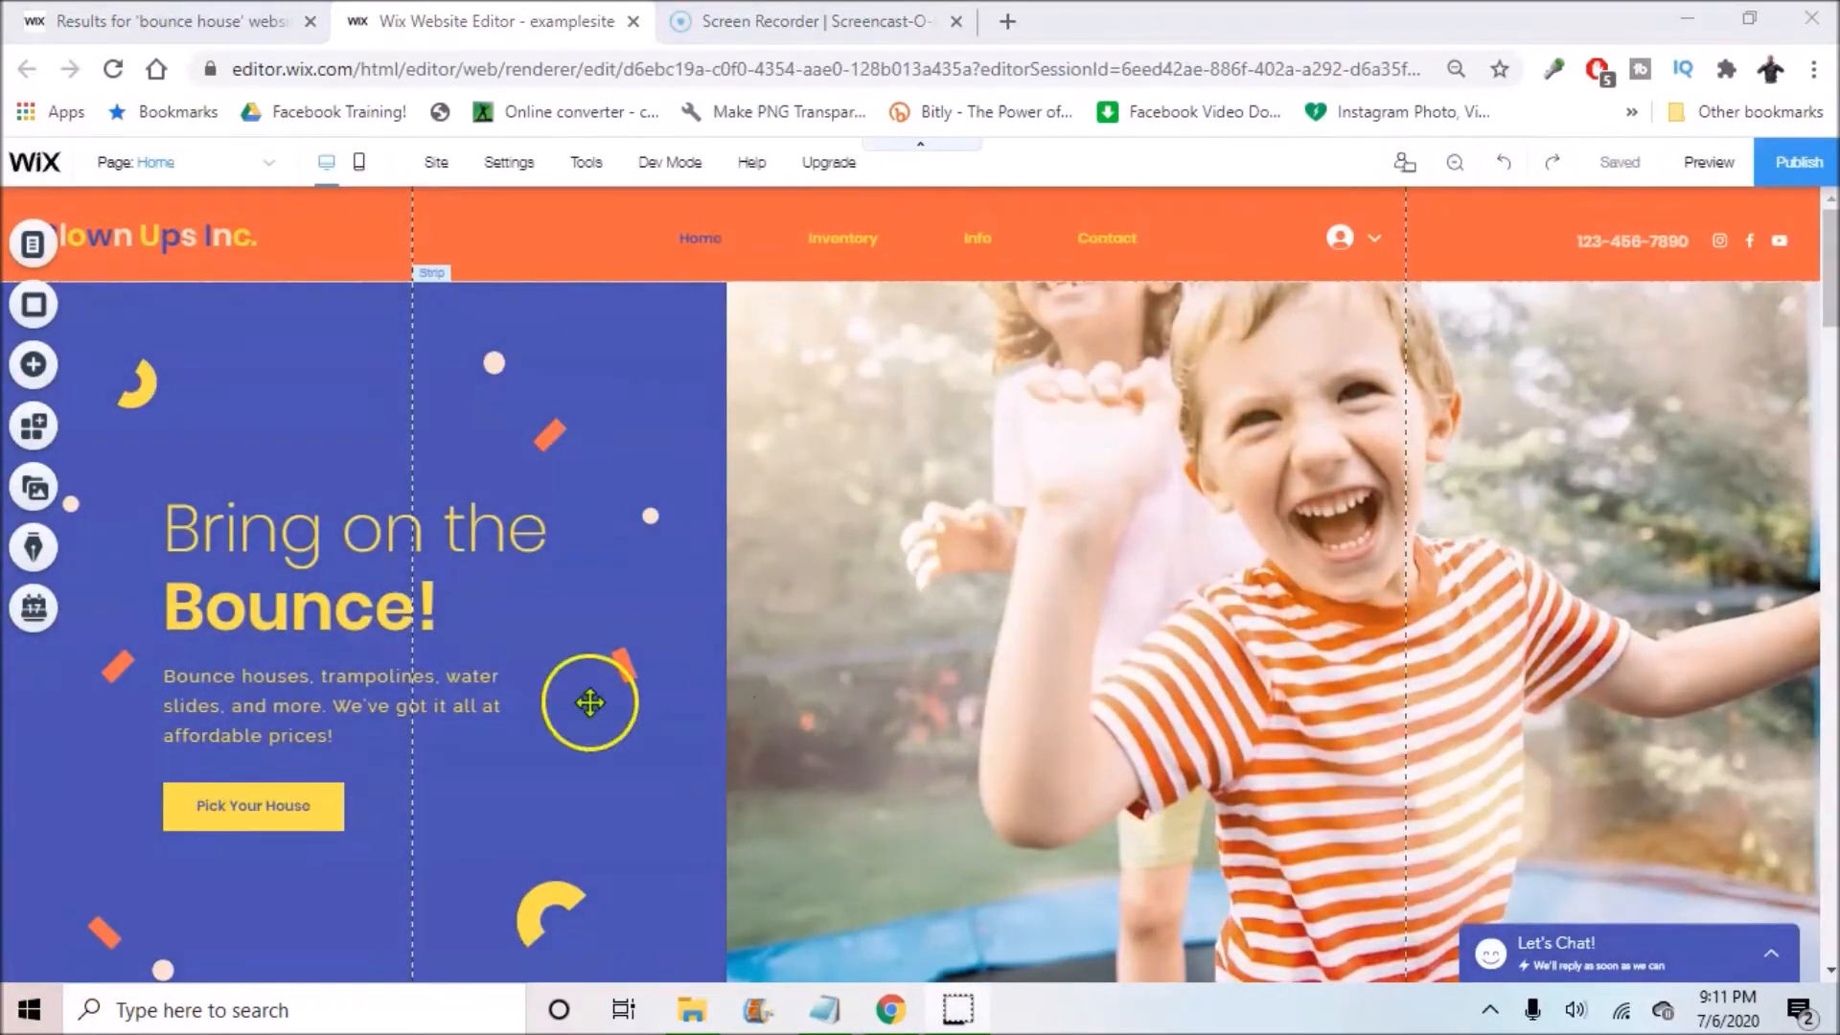
Step: Unpin the Blown Ups Inc. logo text and drag it back into the header
scroll(1507, 423, down, 15)
scroll(1597, 431, up, 13)
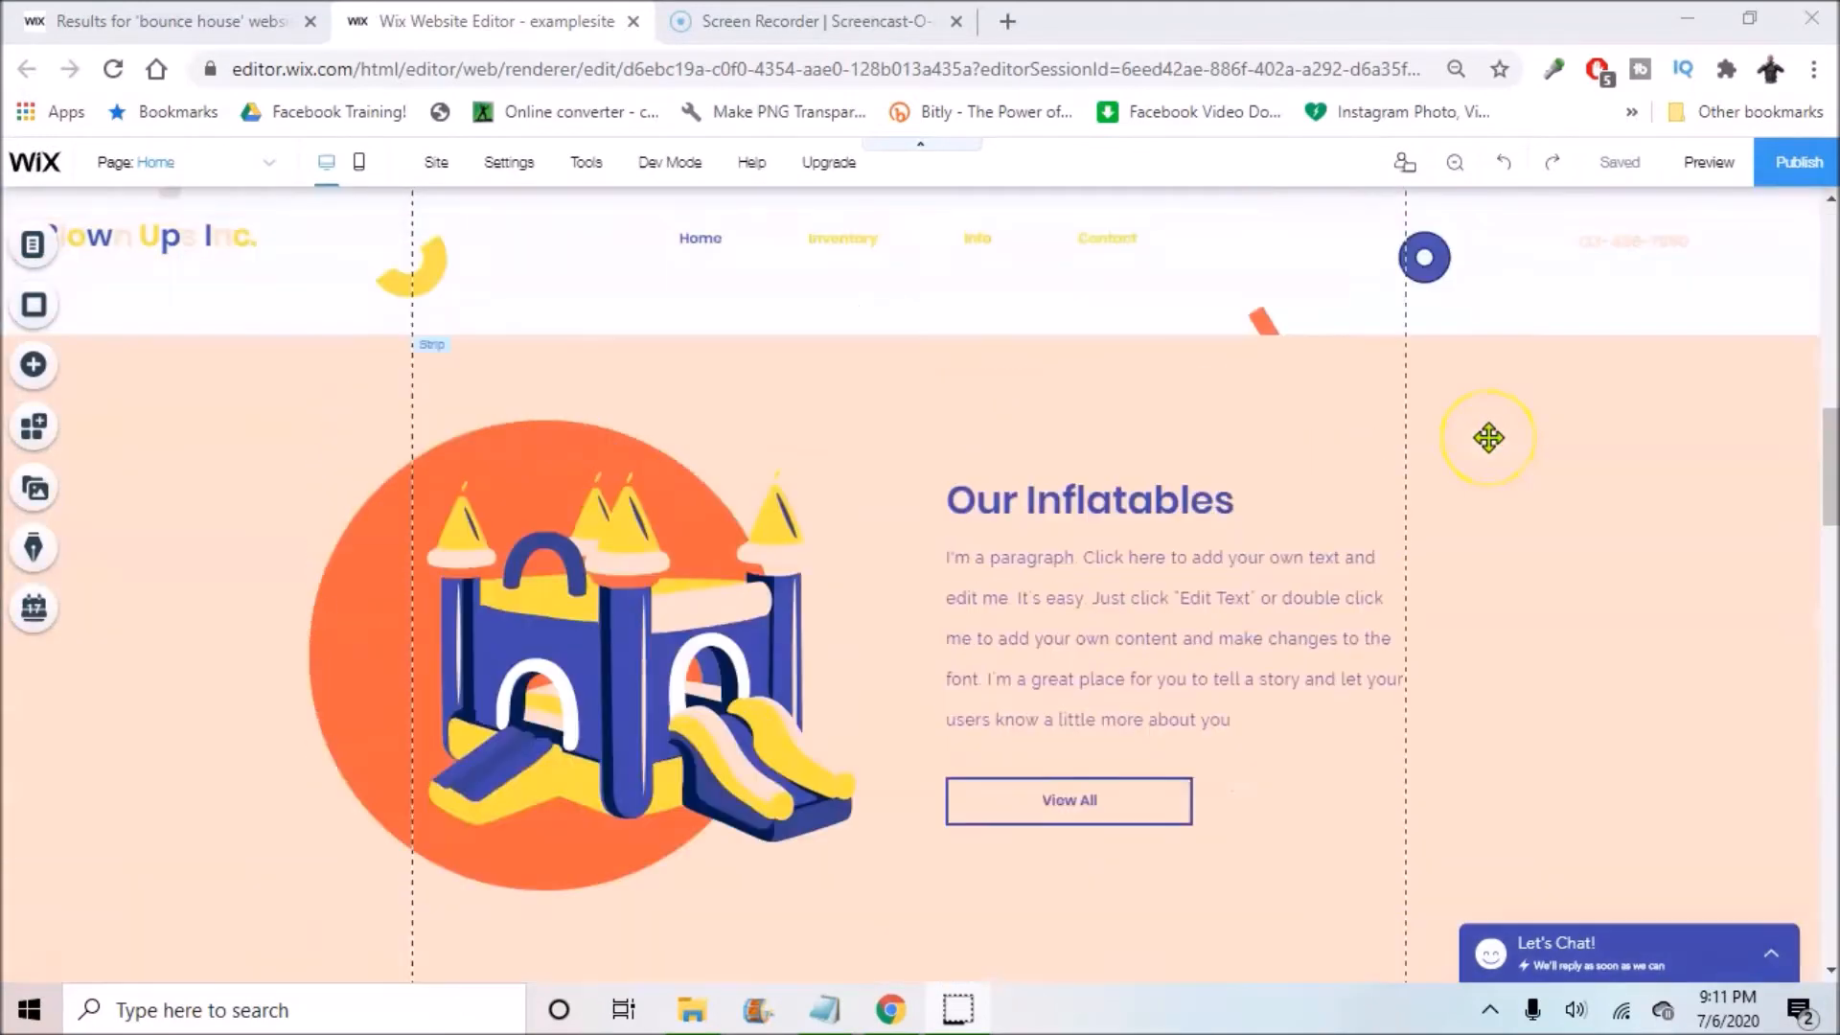
scroll(624, 300, down, 20)
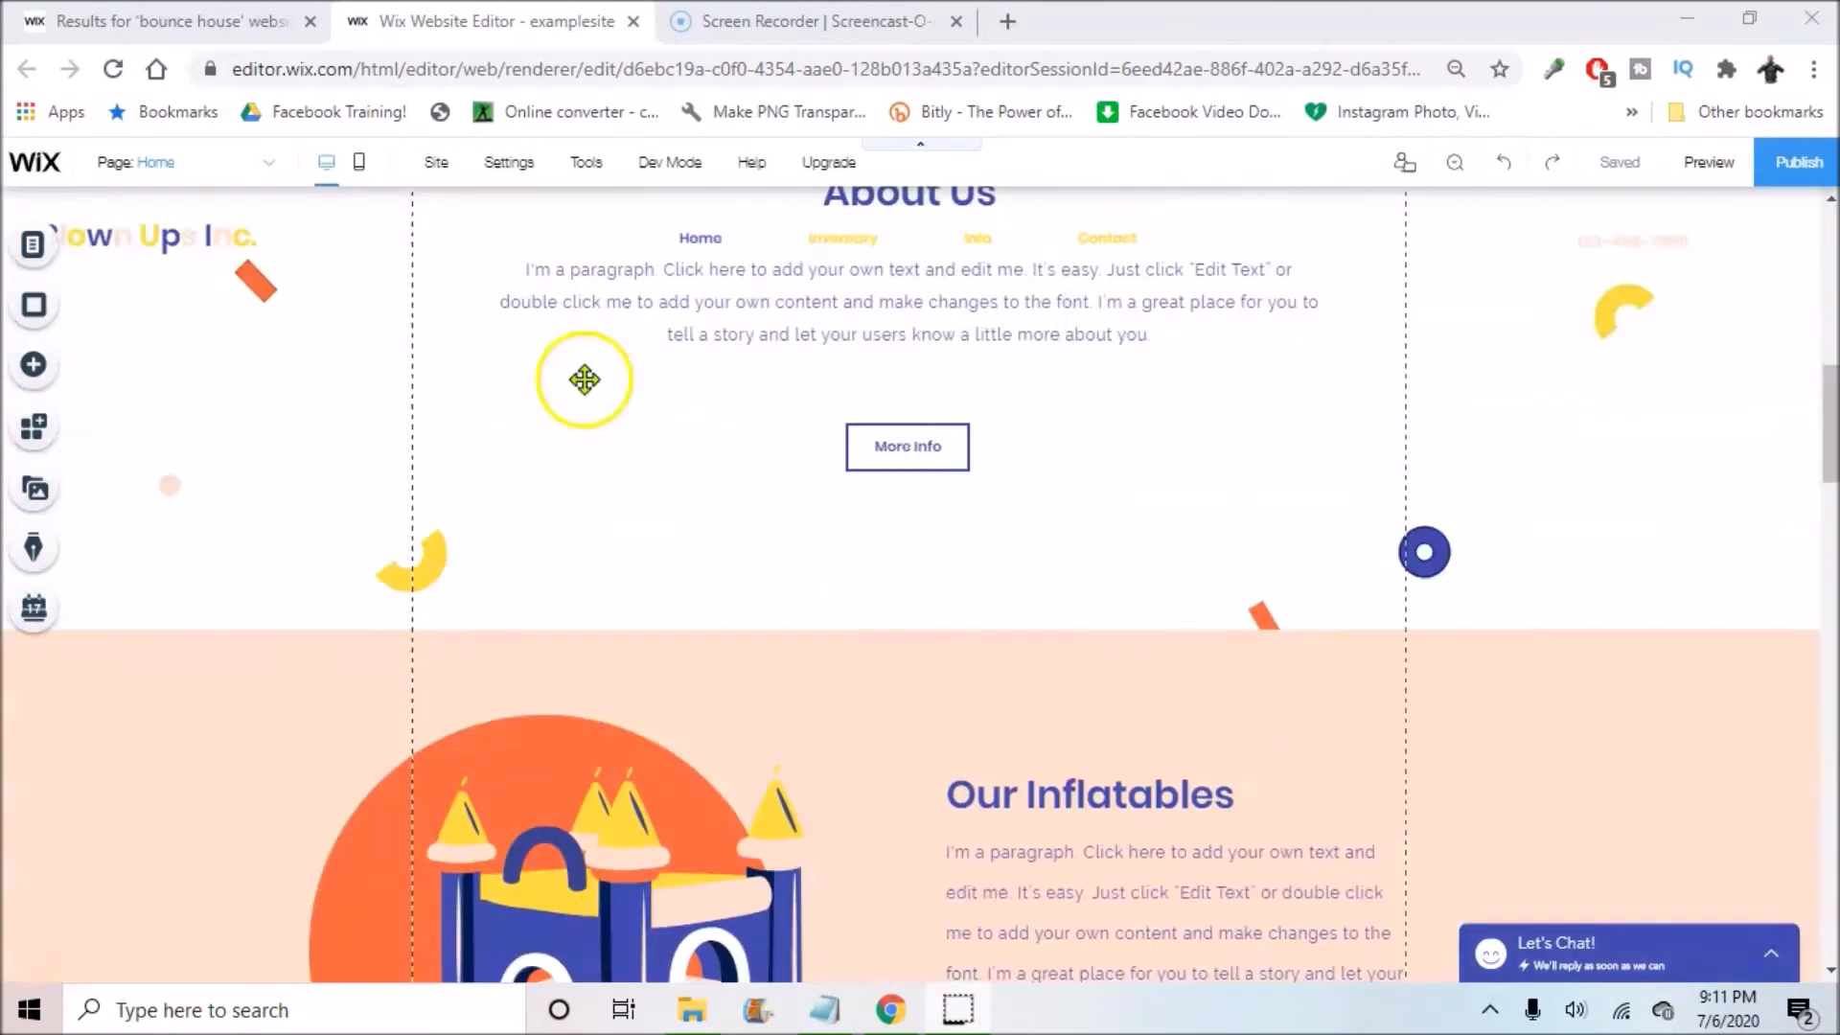
scroll(566, 547, down, 3)
scroll(234, 275, up, 7)
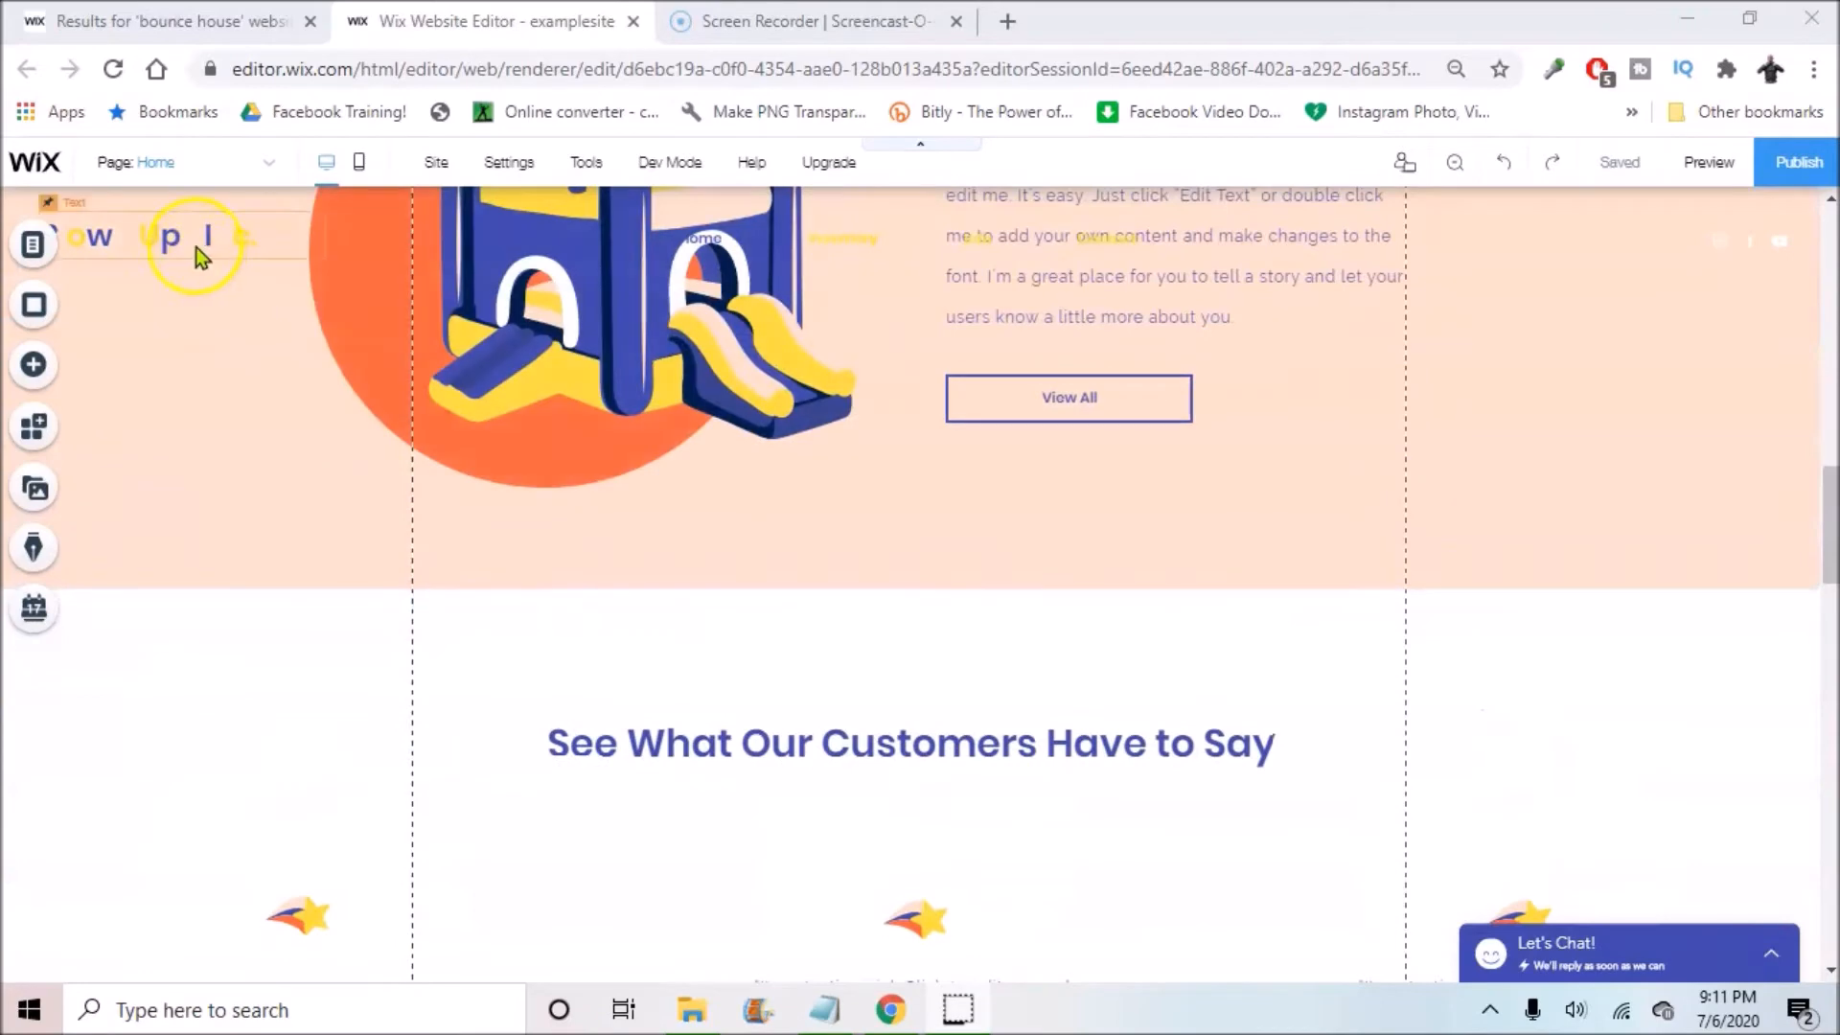
scroll(937, 307, down, 7)
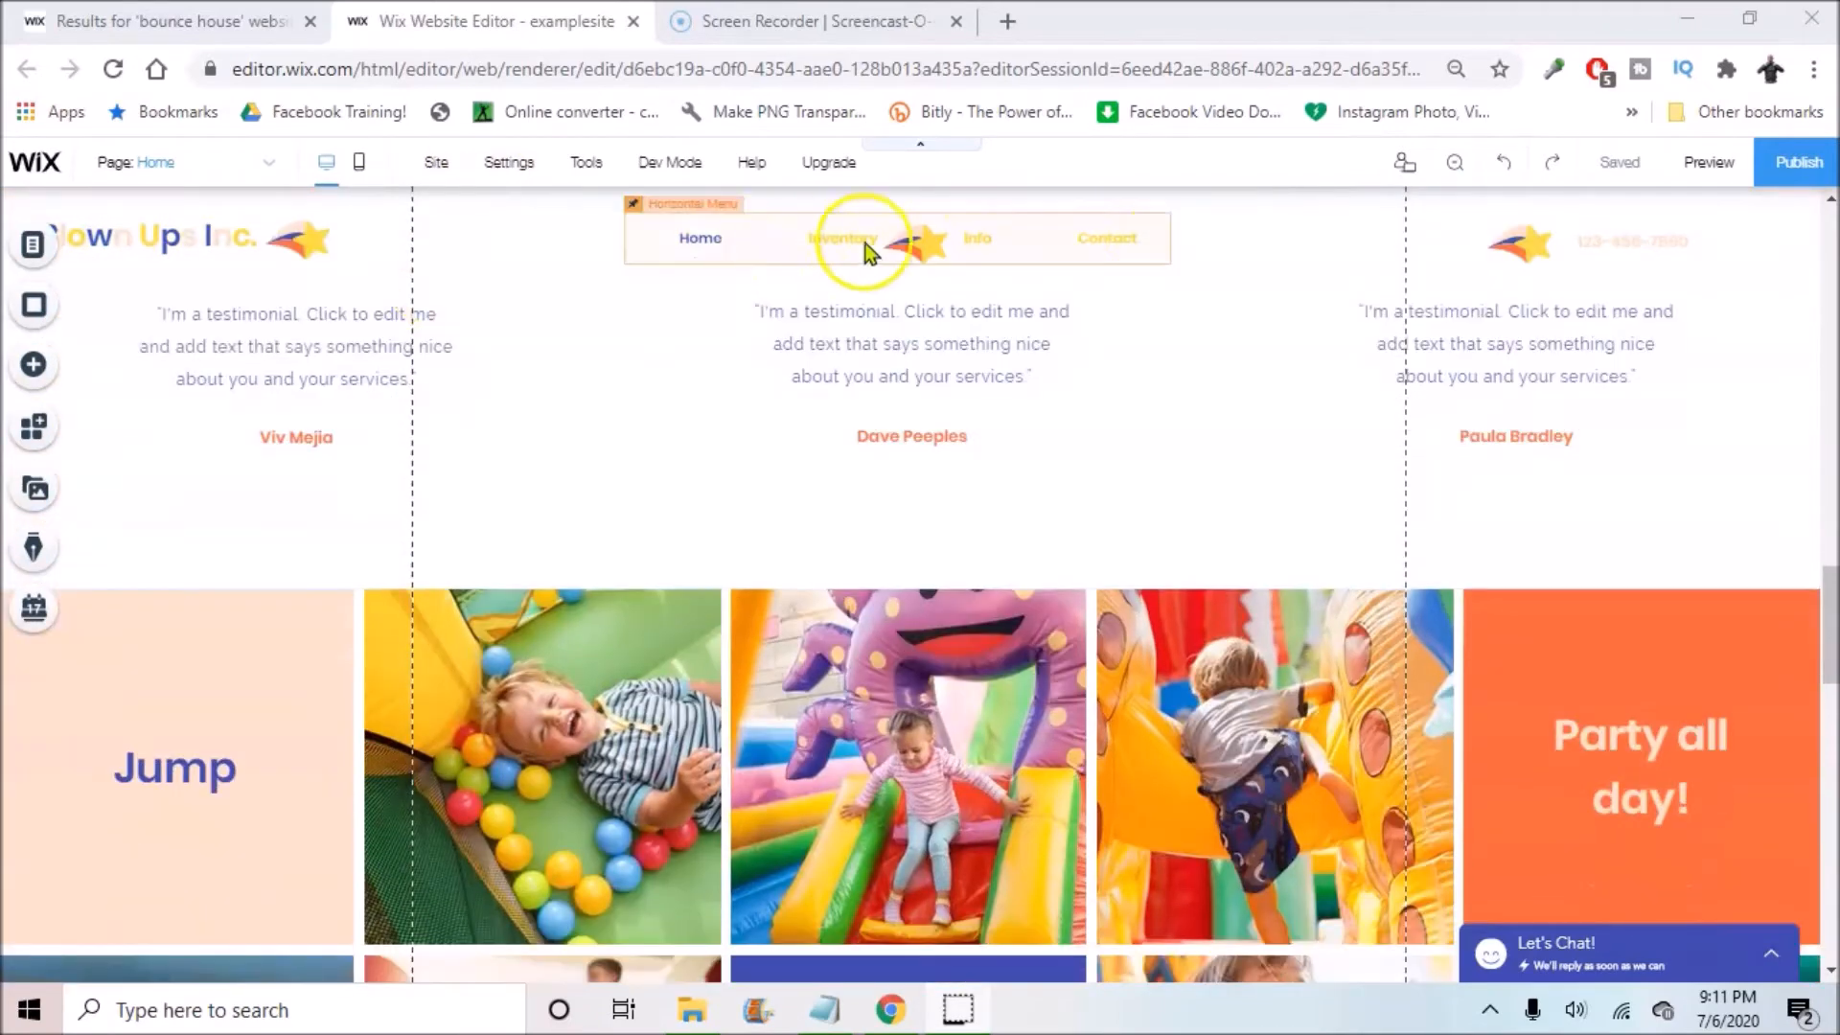
scroll(965, 350, up, 20)
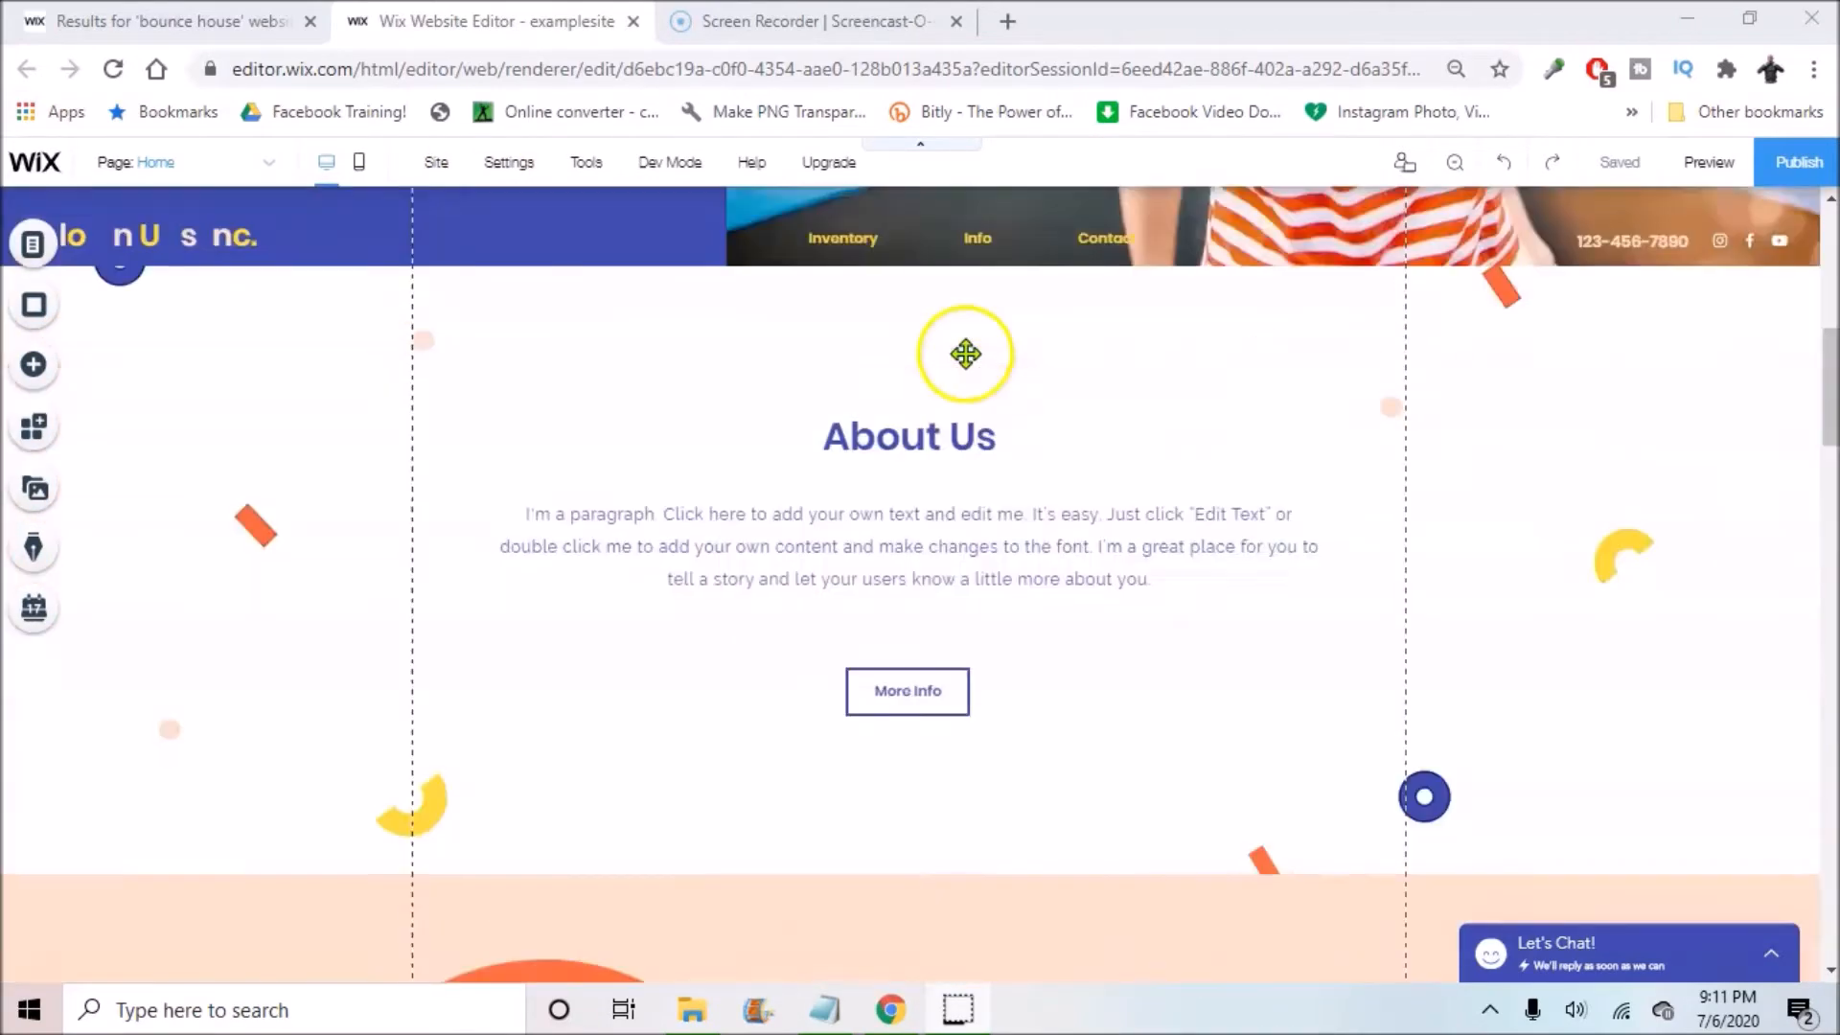
click(177, 233)
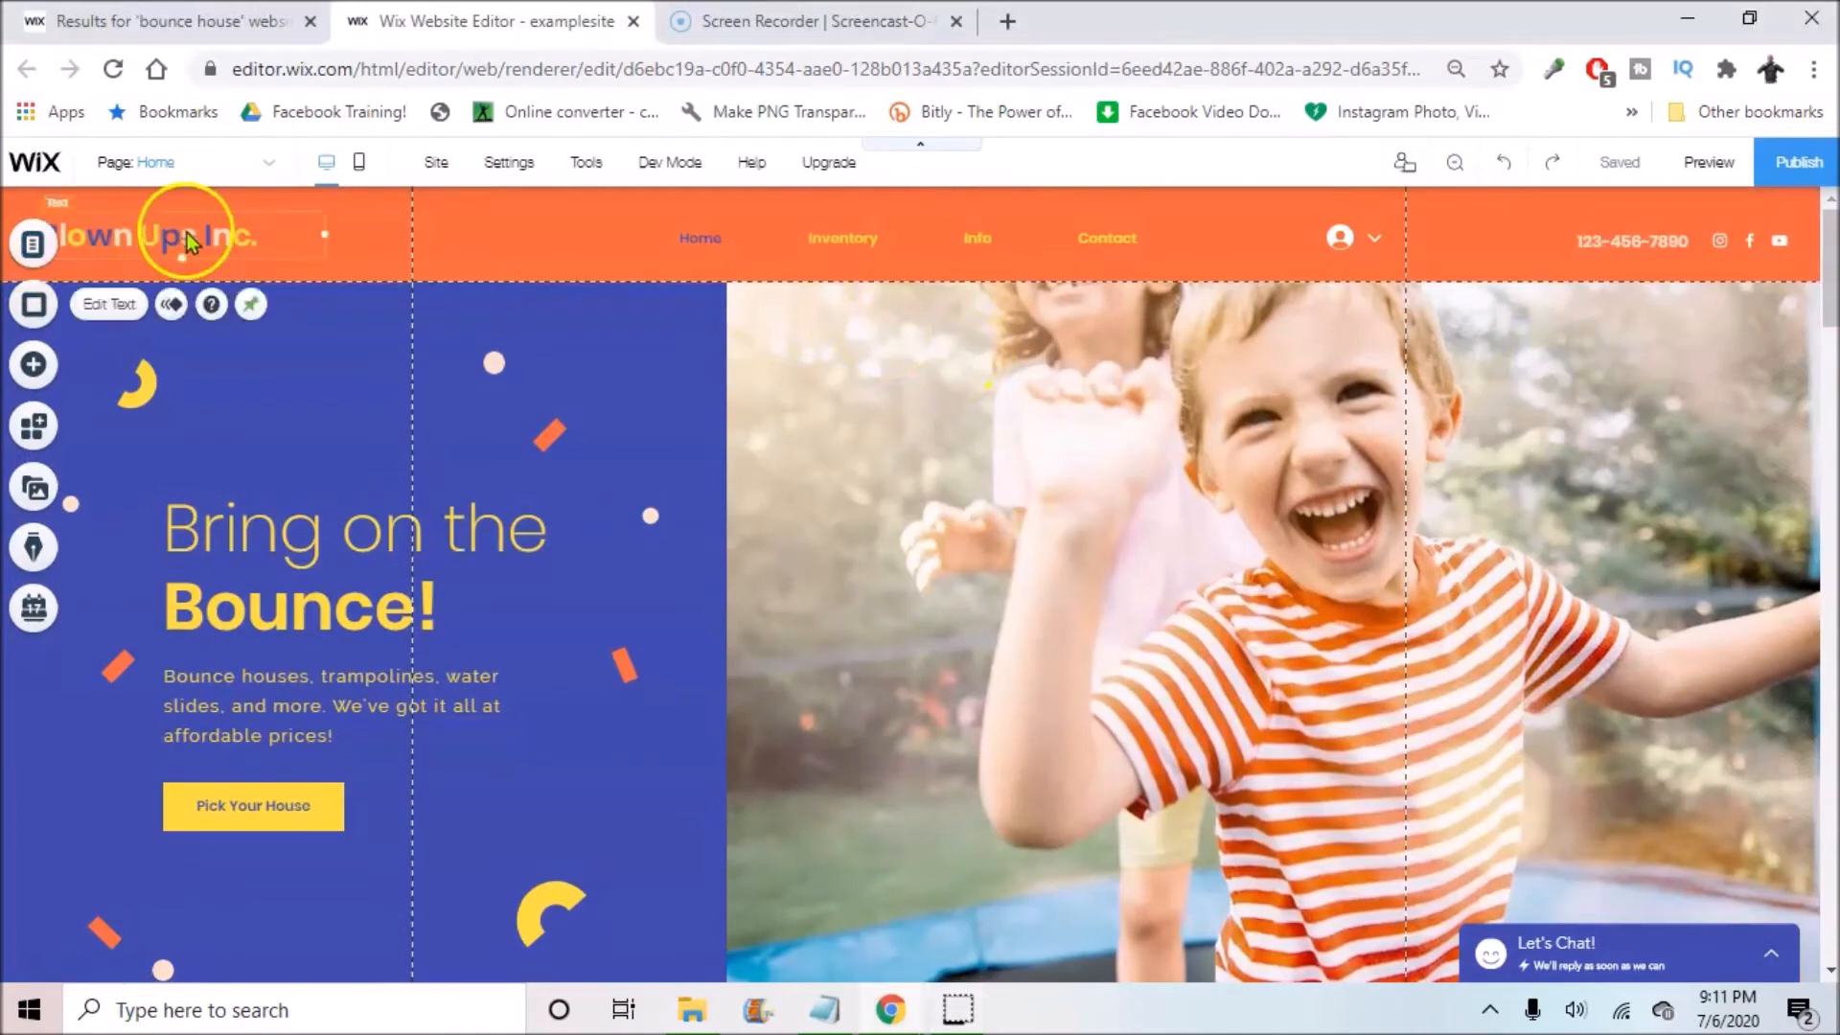
click(252, 303)
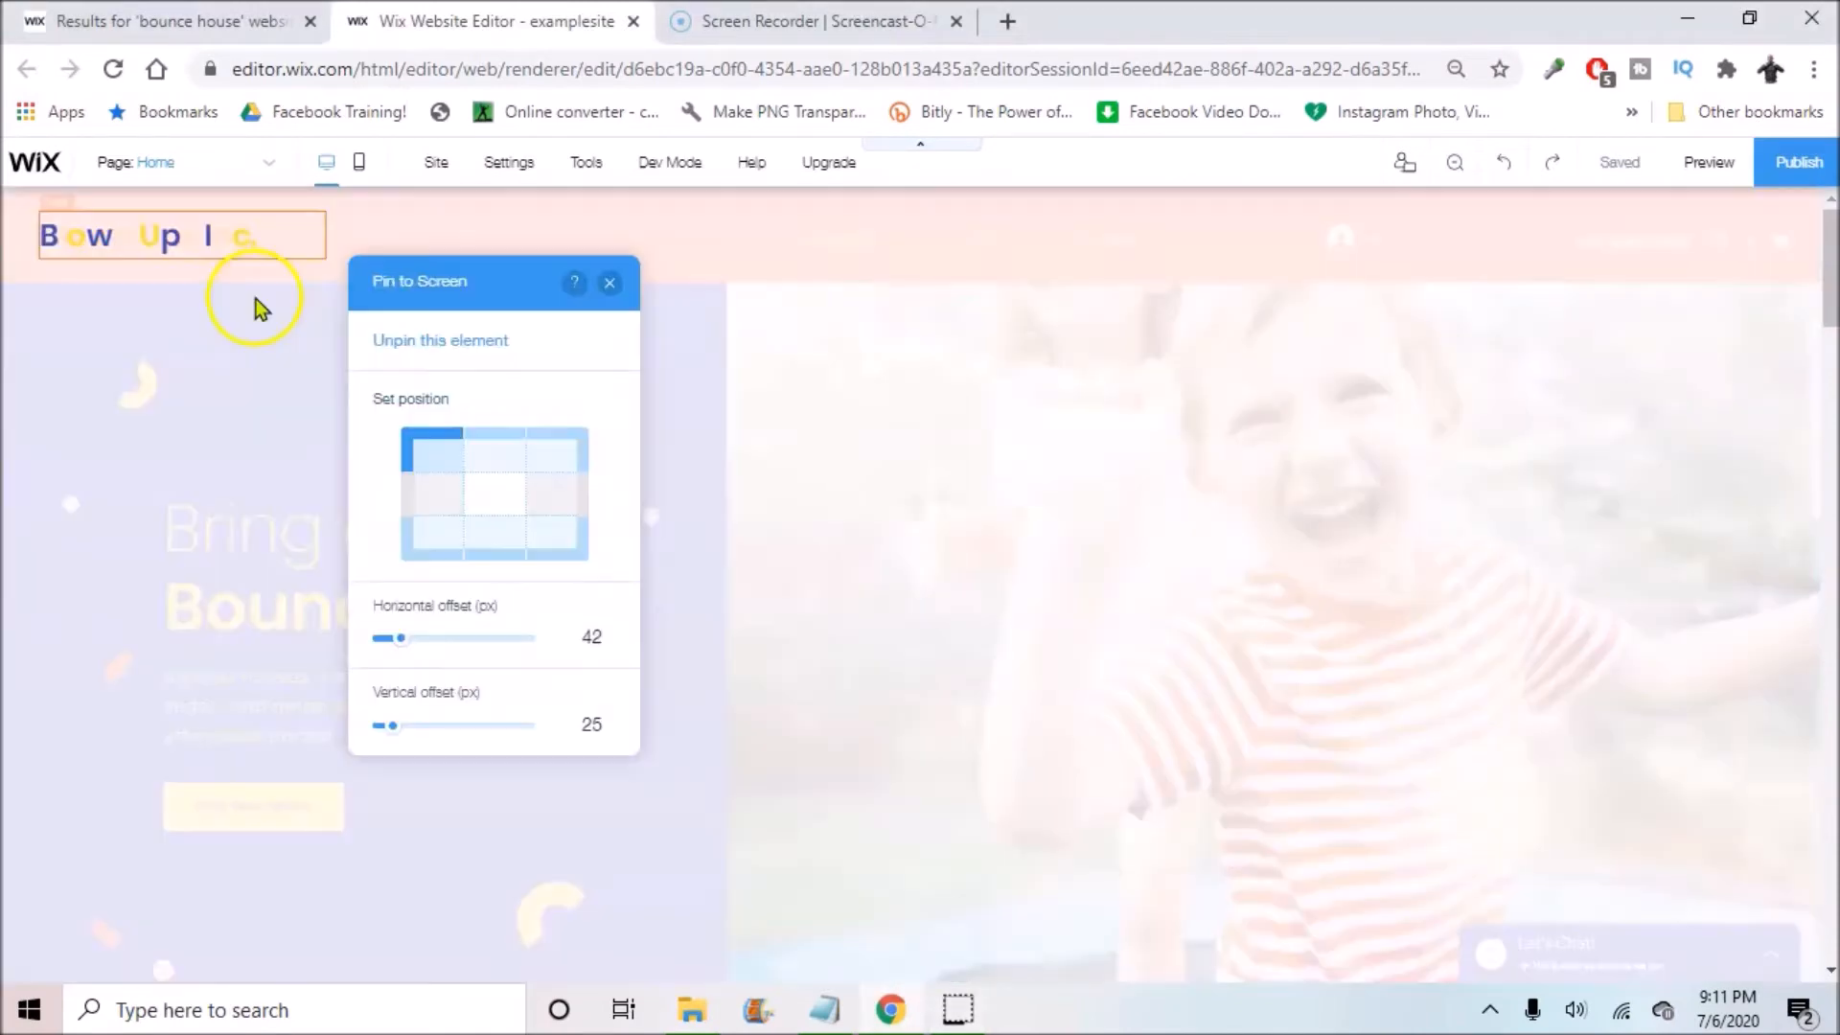
click(470, 343)
drag(205, 226, 206, 242)
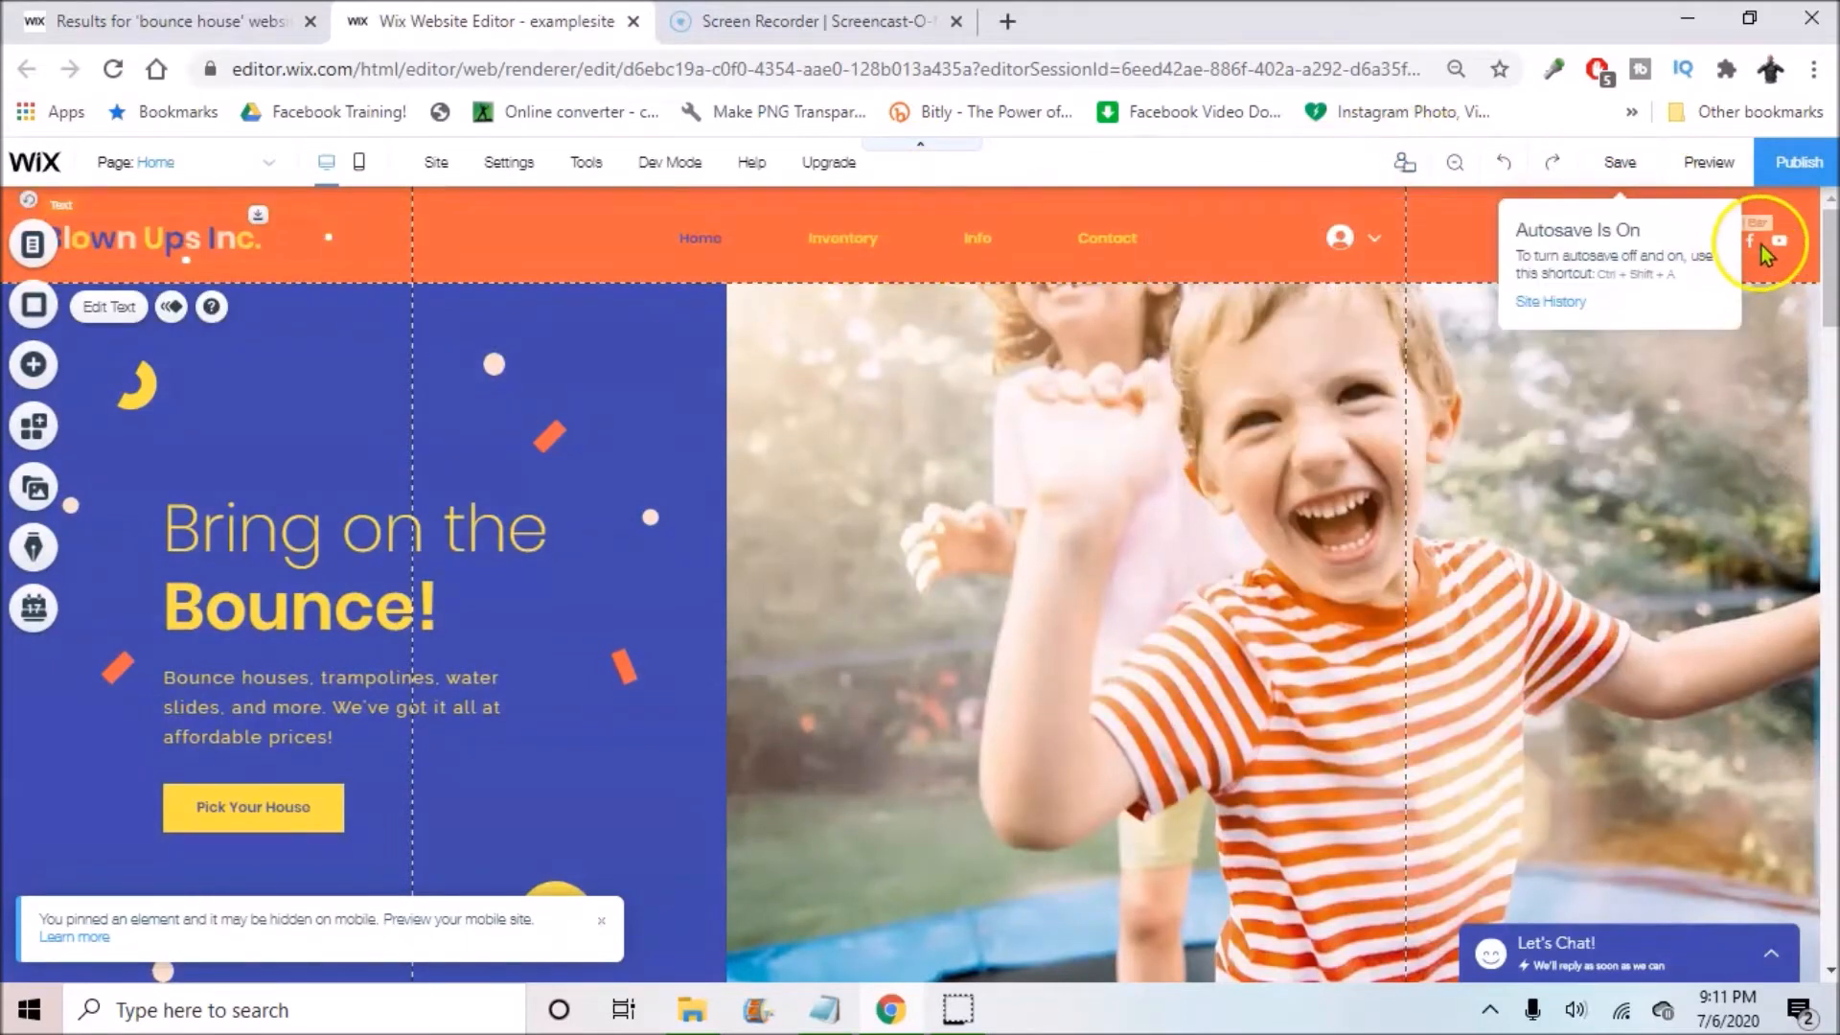
Step: Unpin the horizontal navigation menu and reposition it within the header
click(1380, 239)
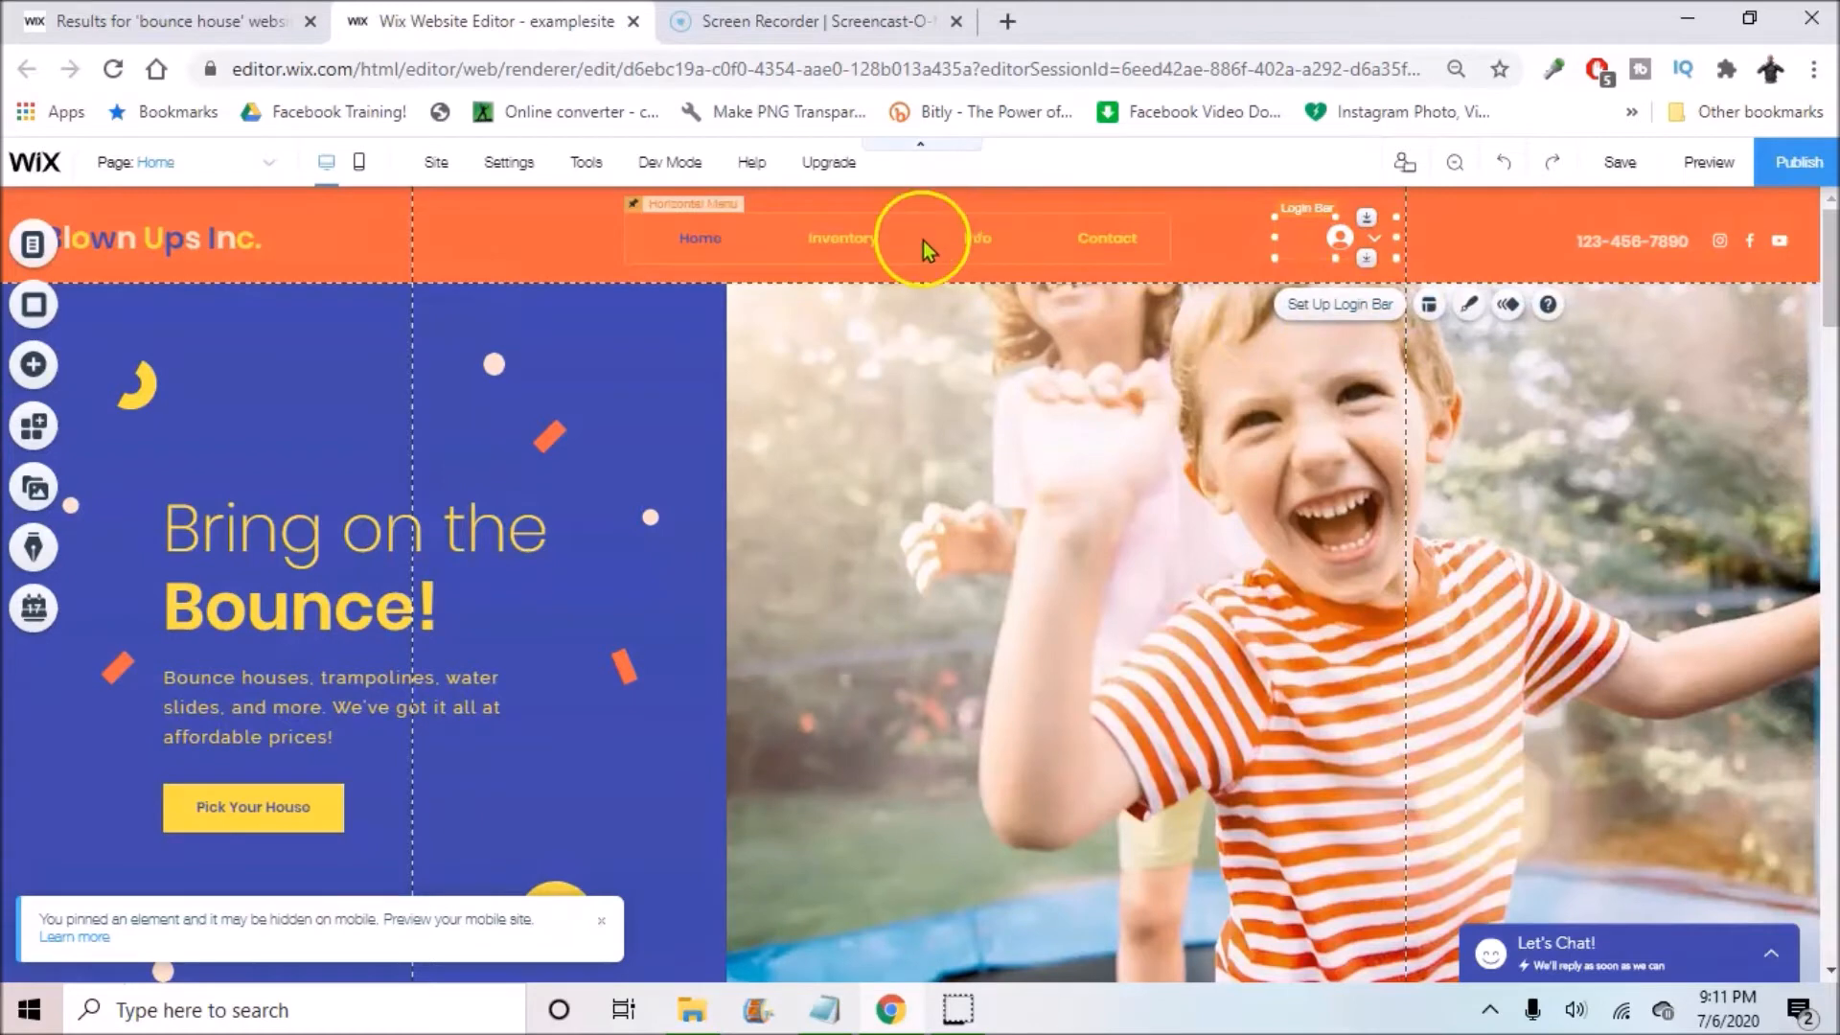
click(923, 244)
click(1006, 313)
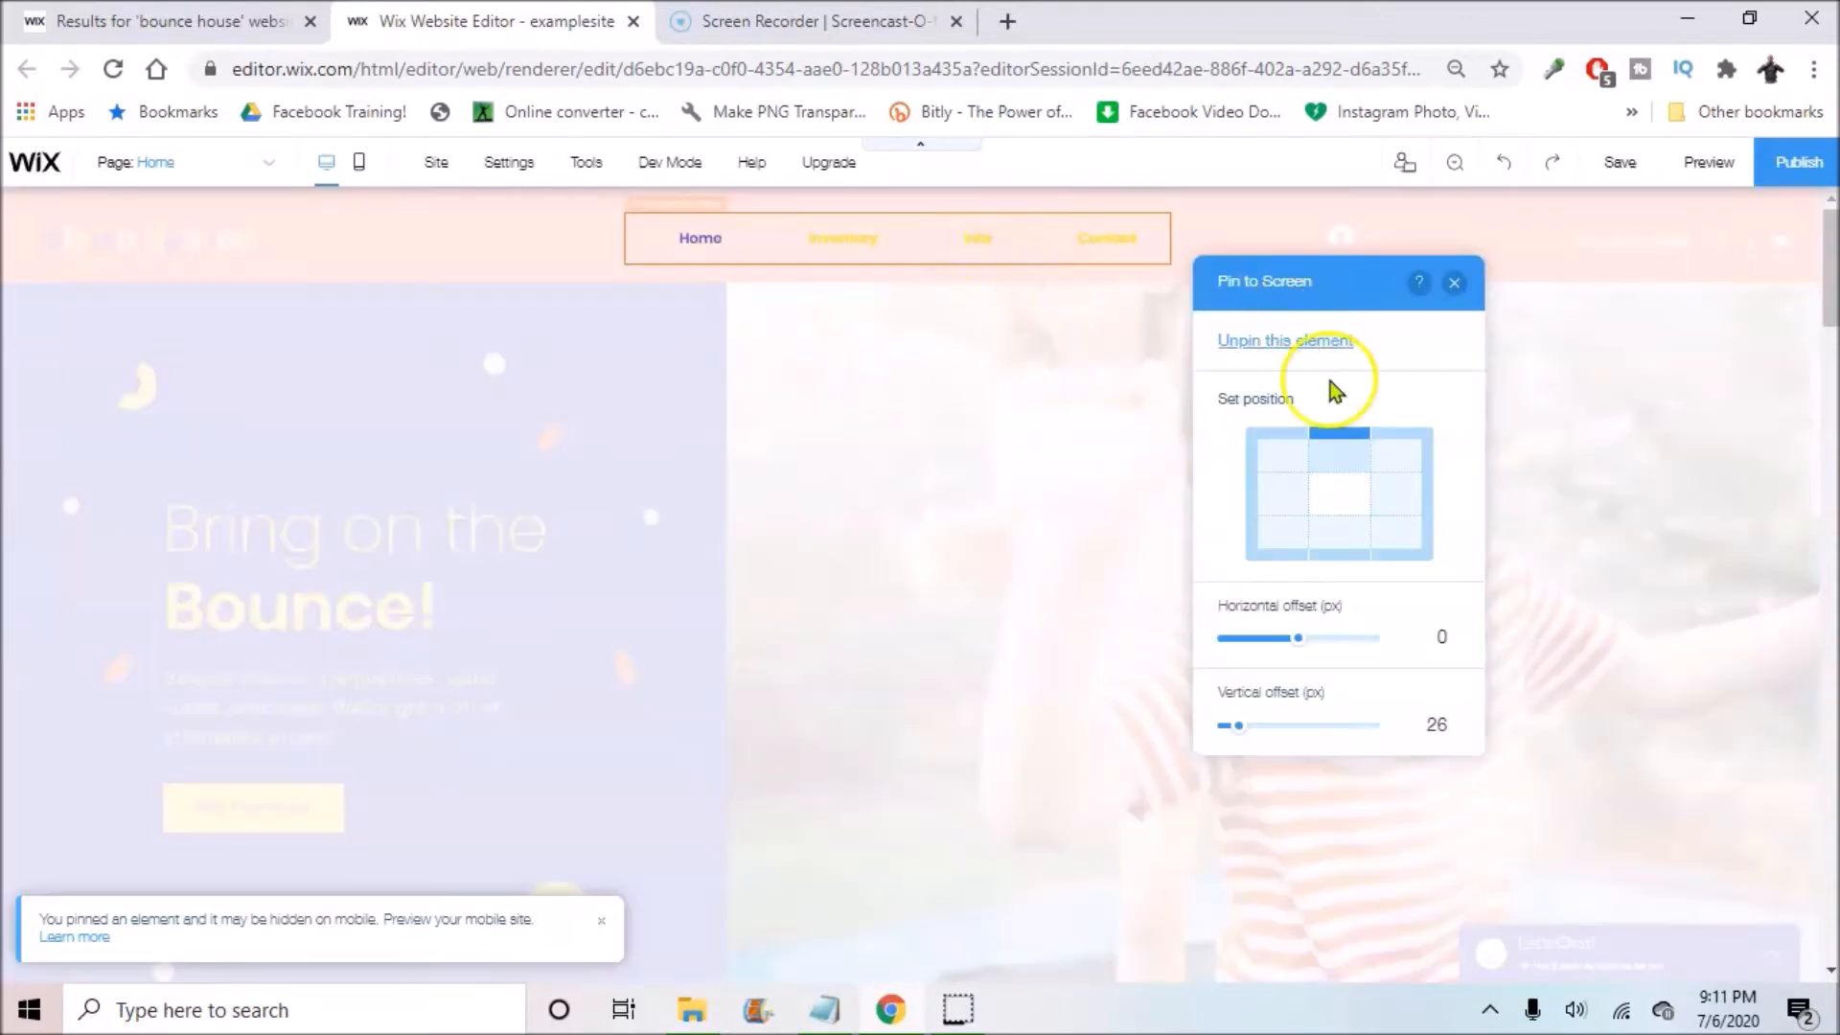
click(1308, 343)
drag(911, 239, 920, 231)
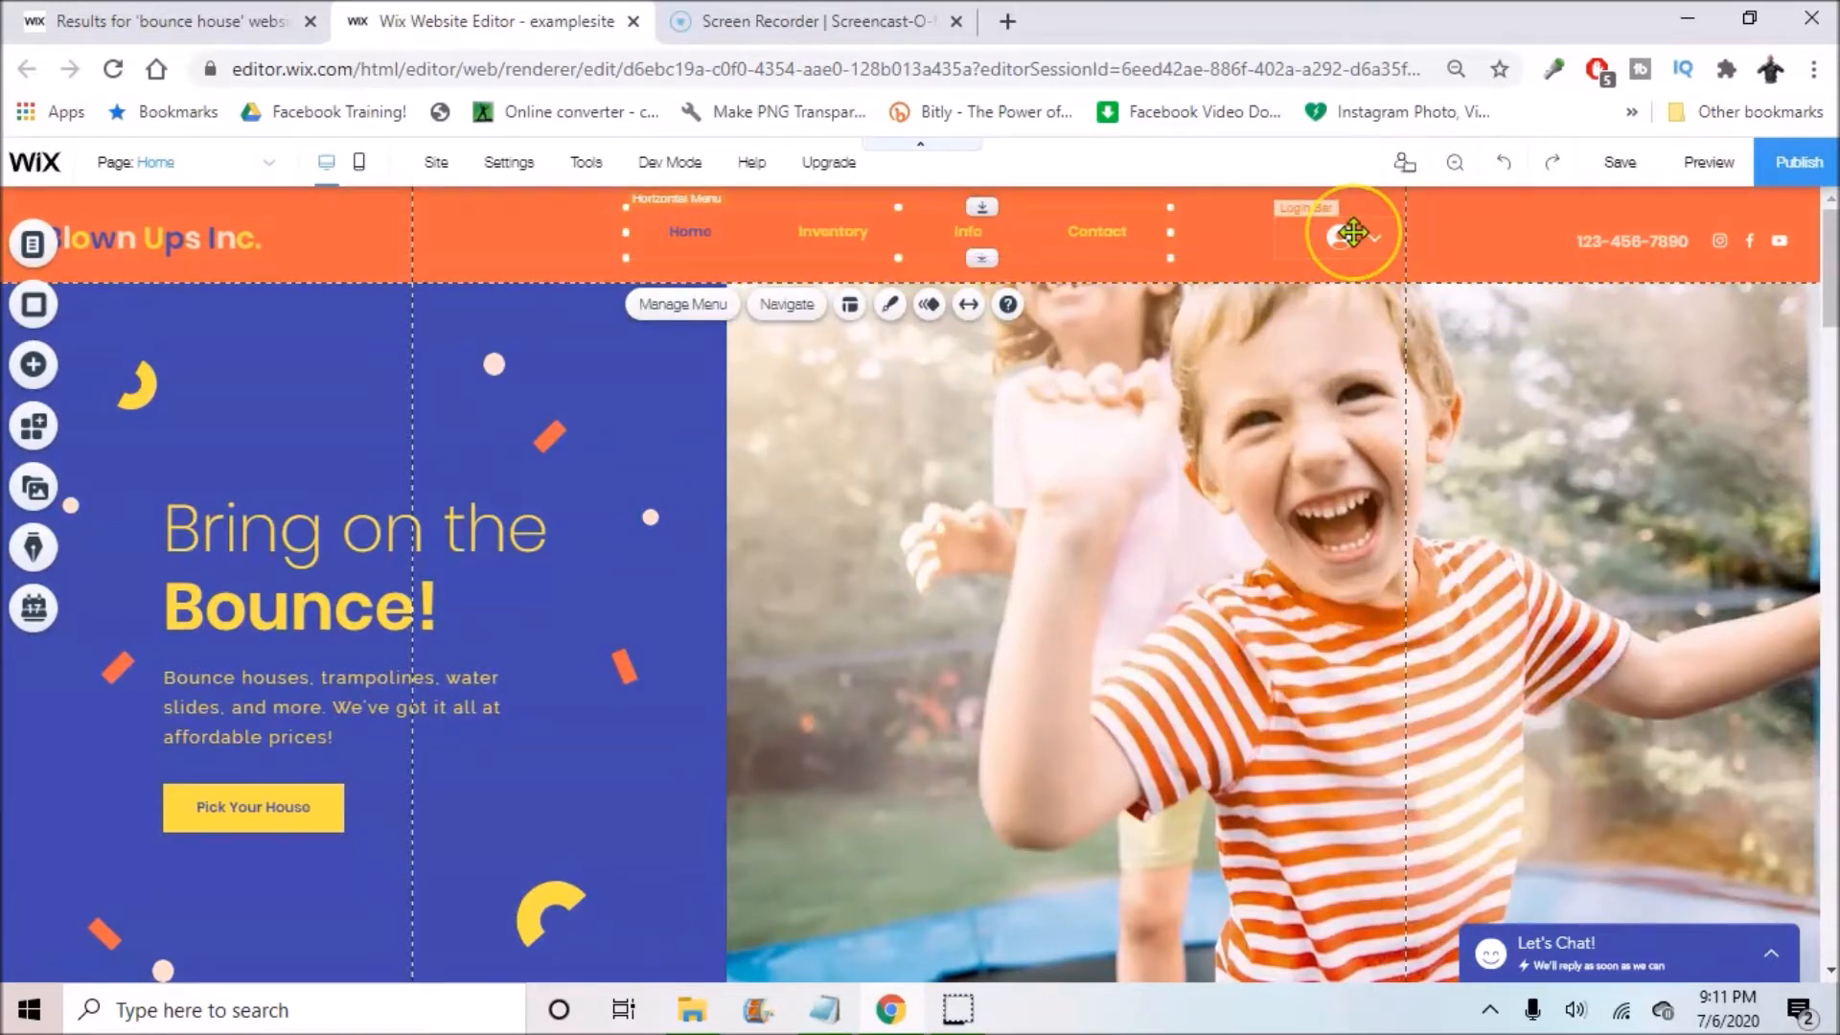
Step: Delete the login bar from the header
right_click(1352, 232)
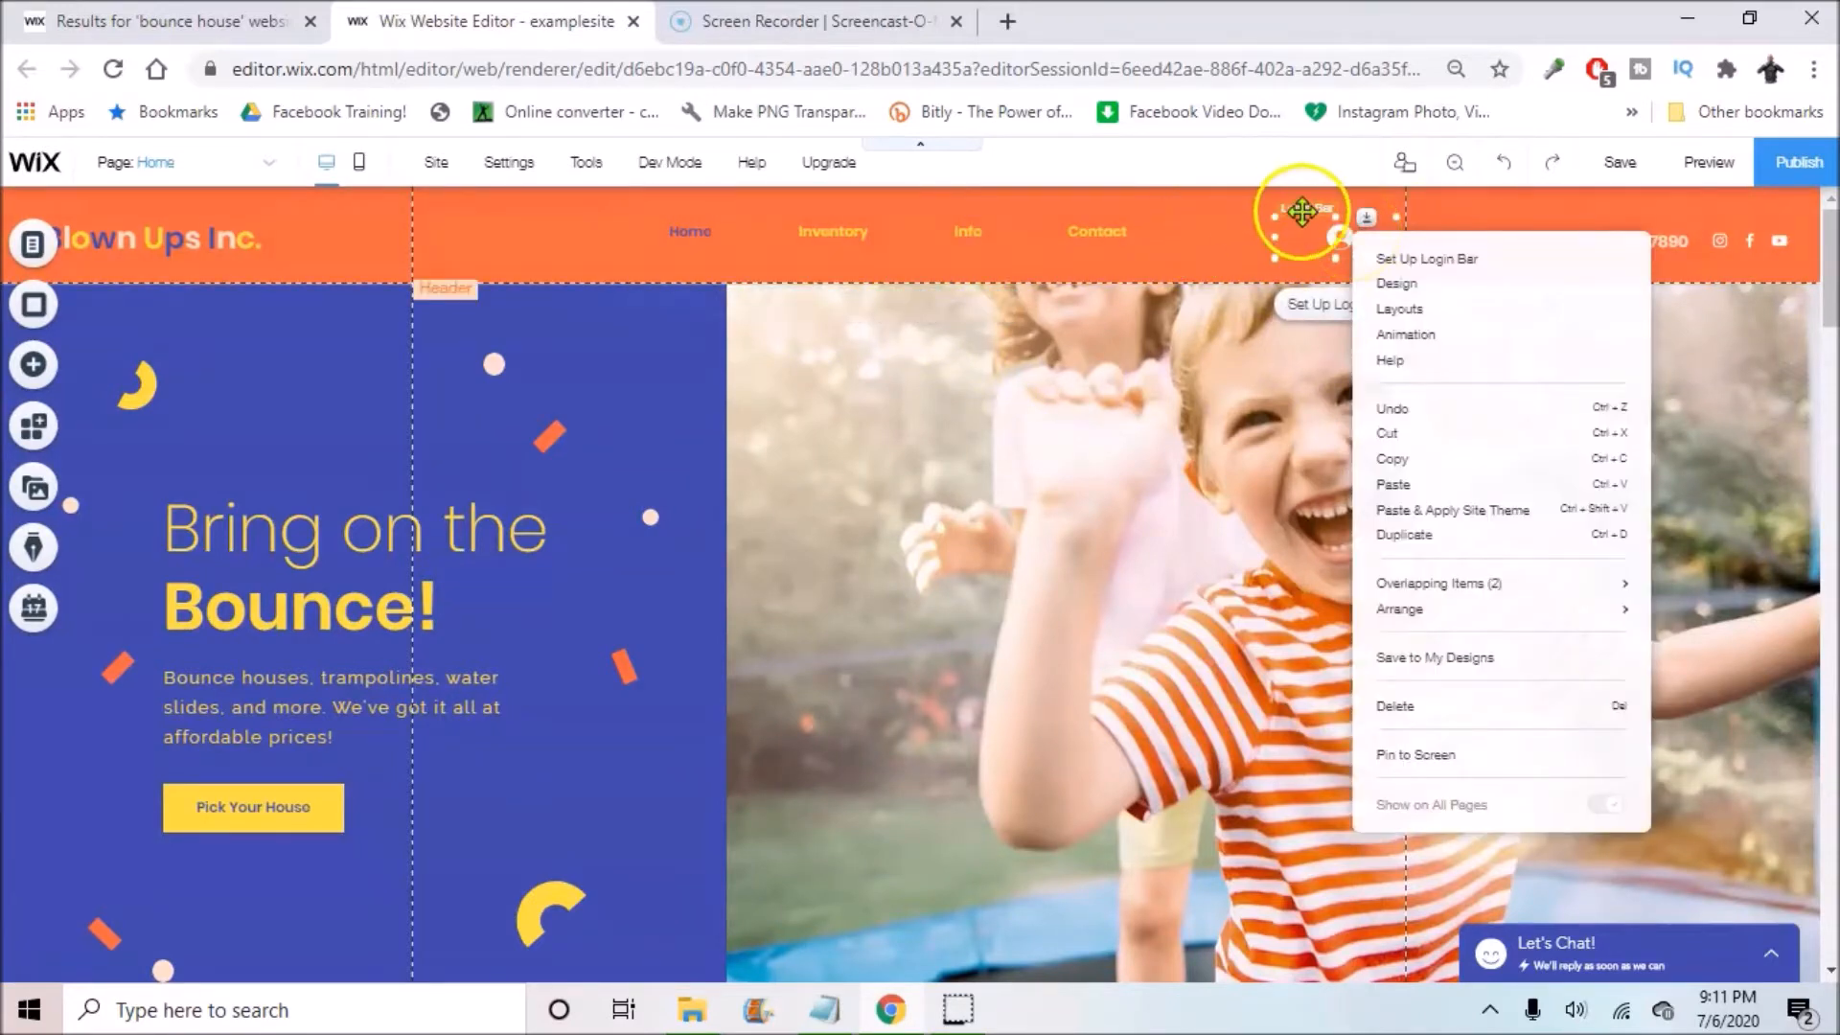
click(1453, 709)
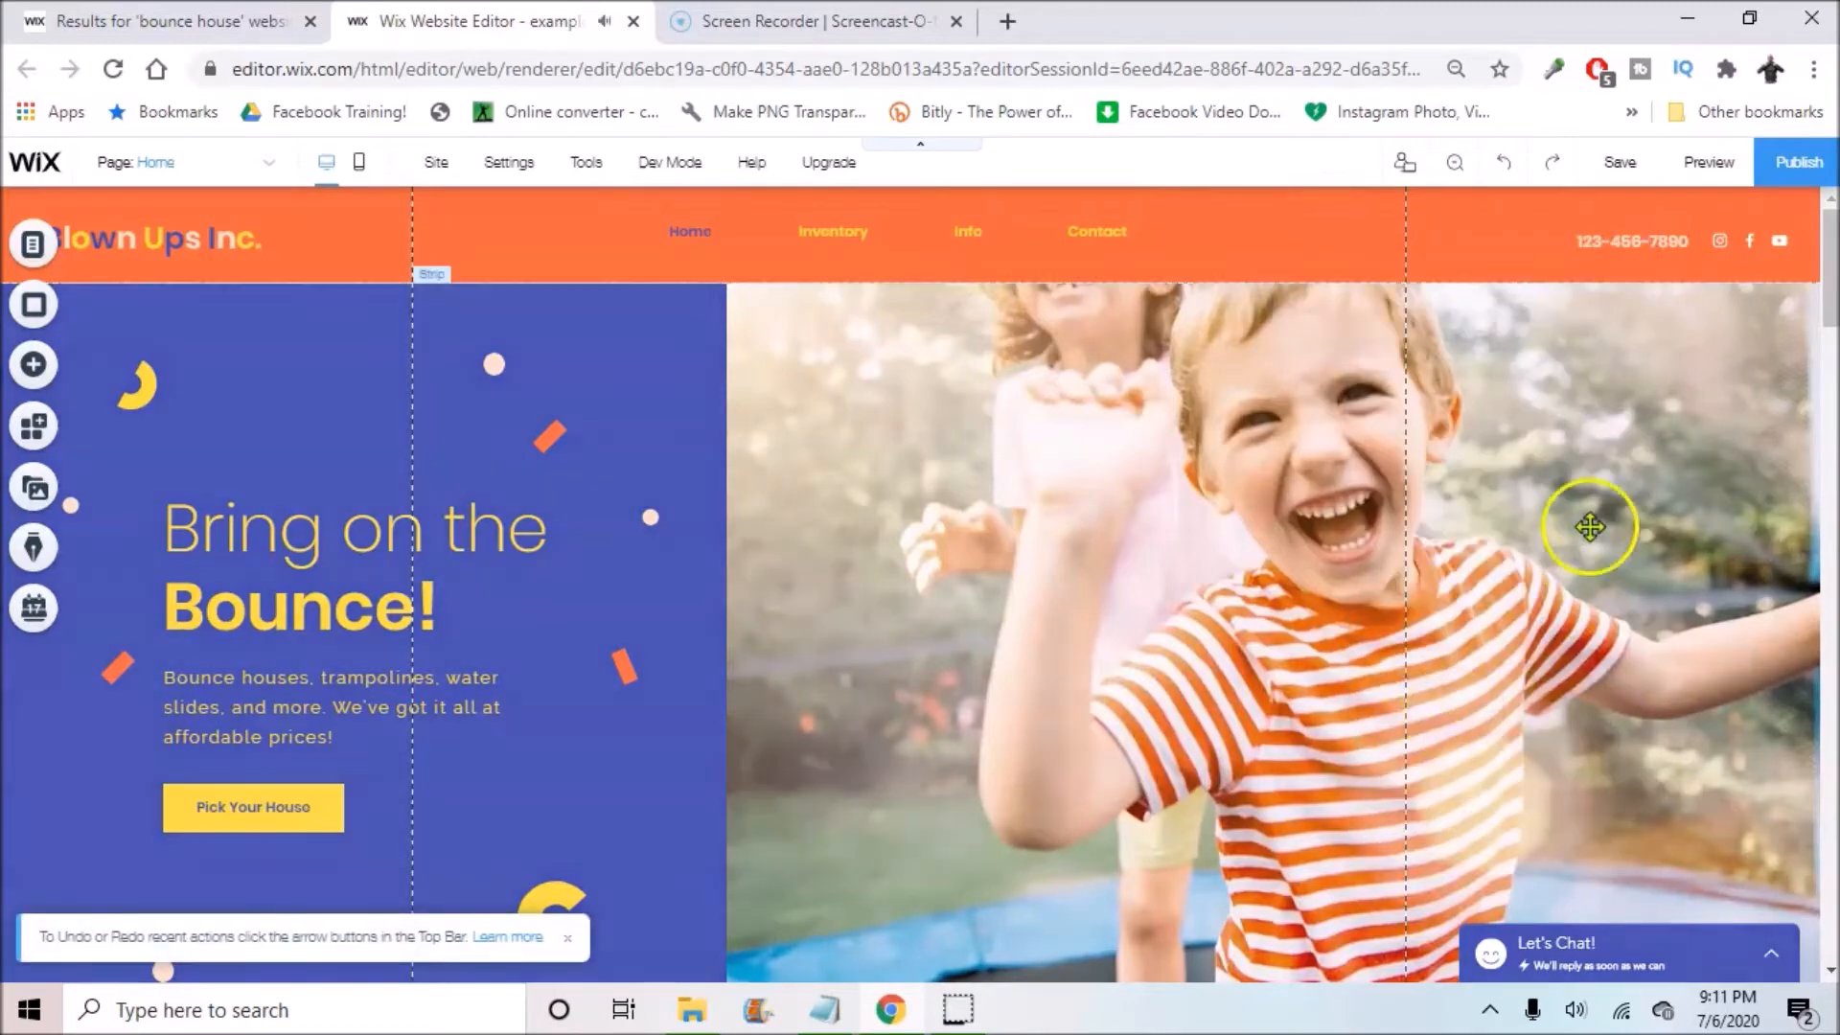
scroll(1425, 383, down, 3)
scroll(1426, 385, up, 3)
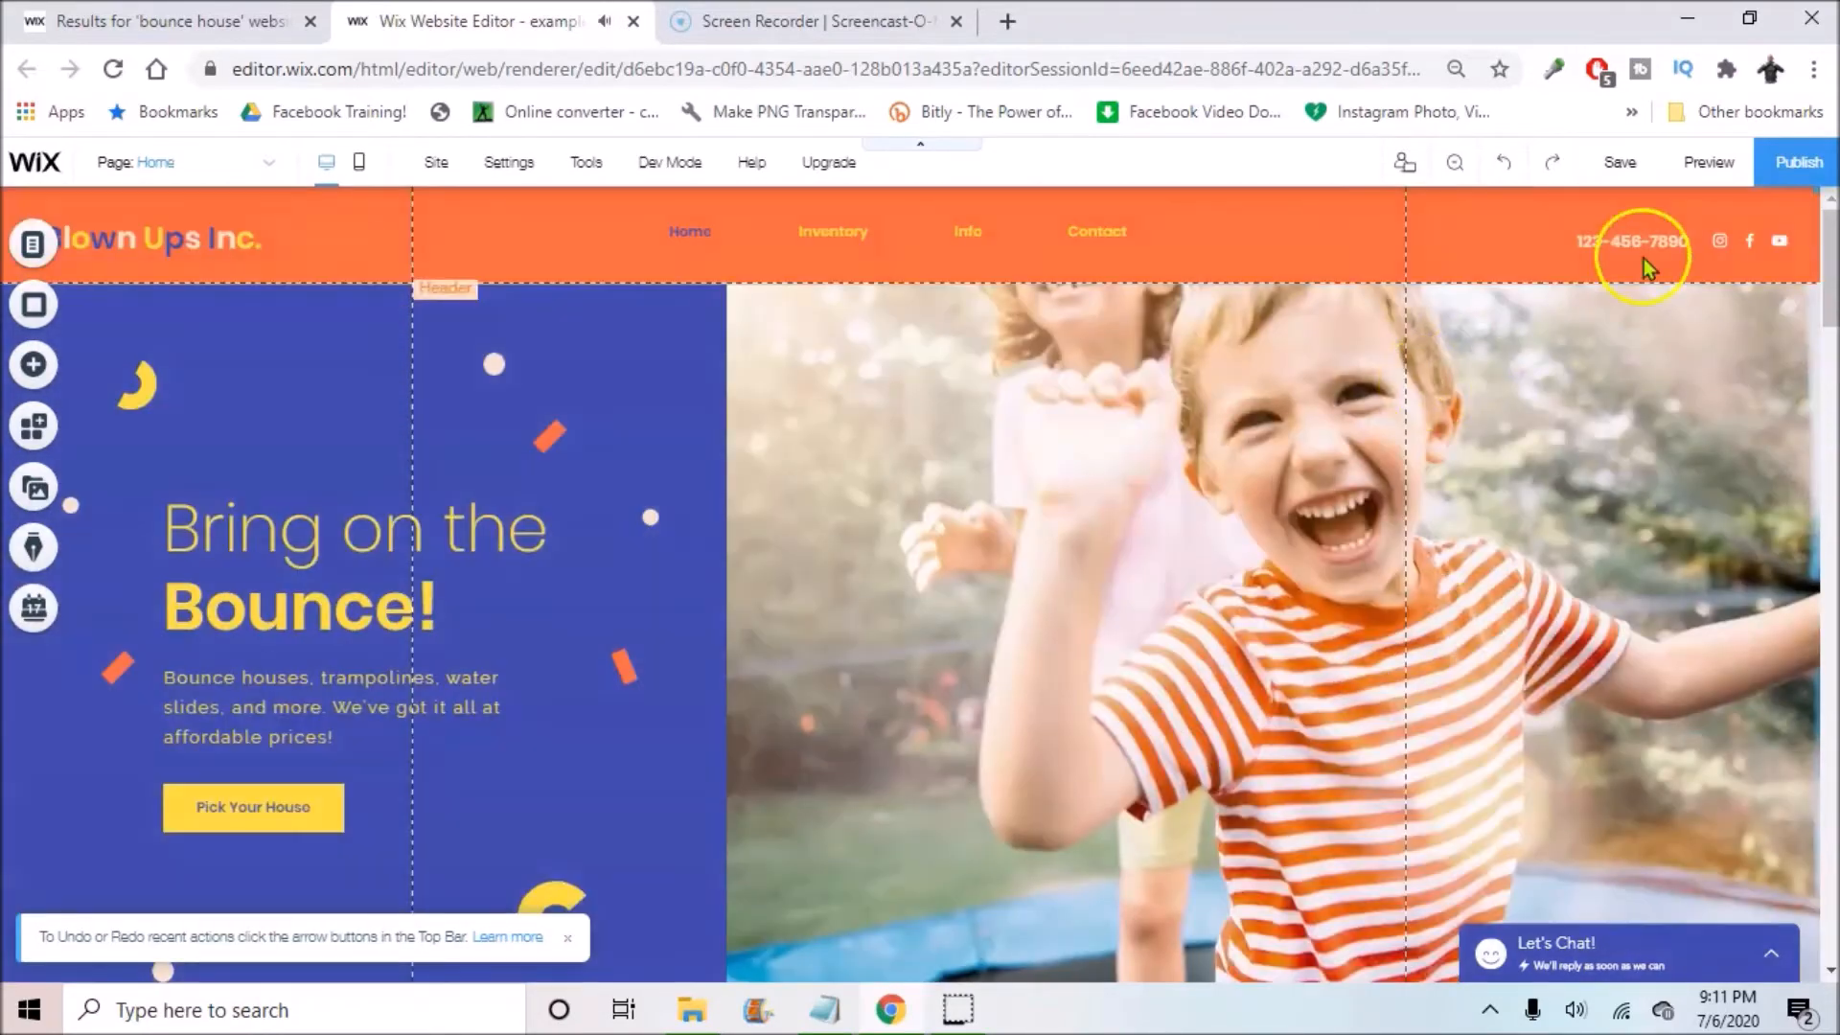
Step: Unpin the phone number text and drag it into the header
click(1639, 247)
click(1643, 240)
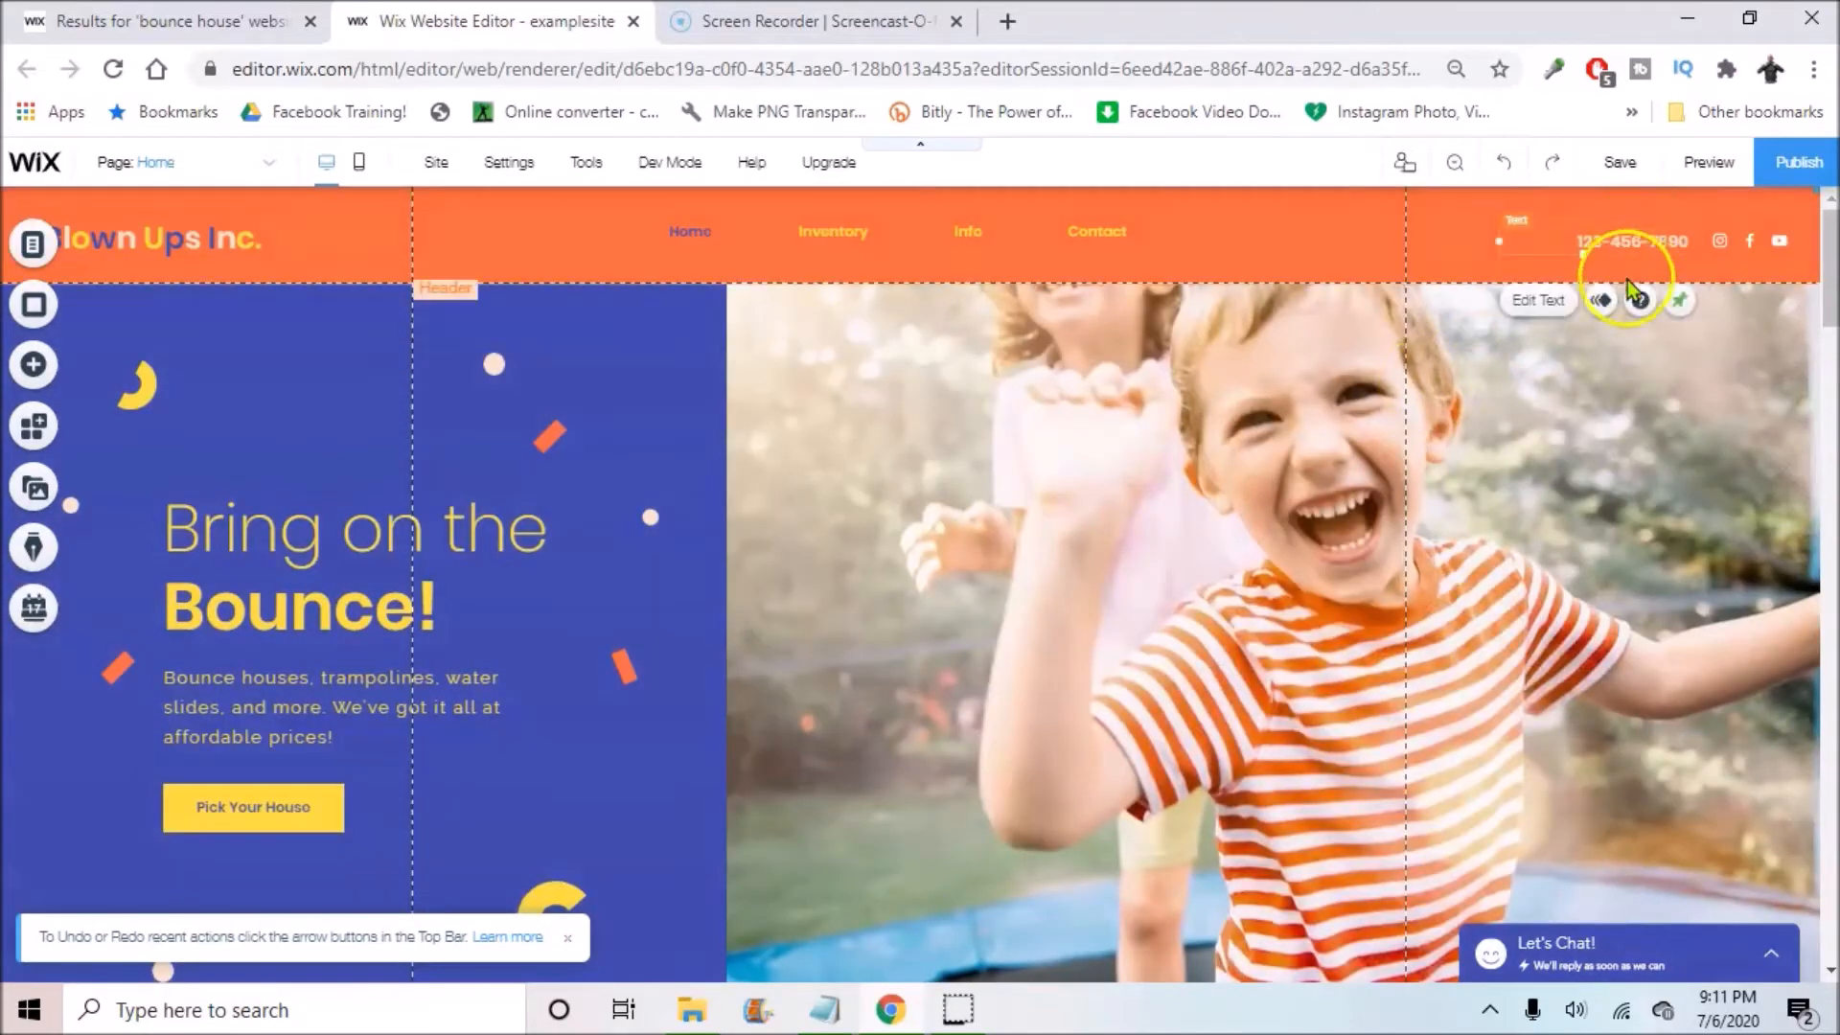
click(1680, 305)
click(1294, 343)
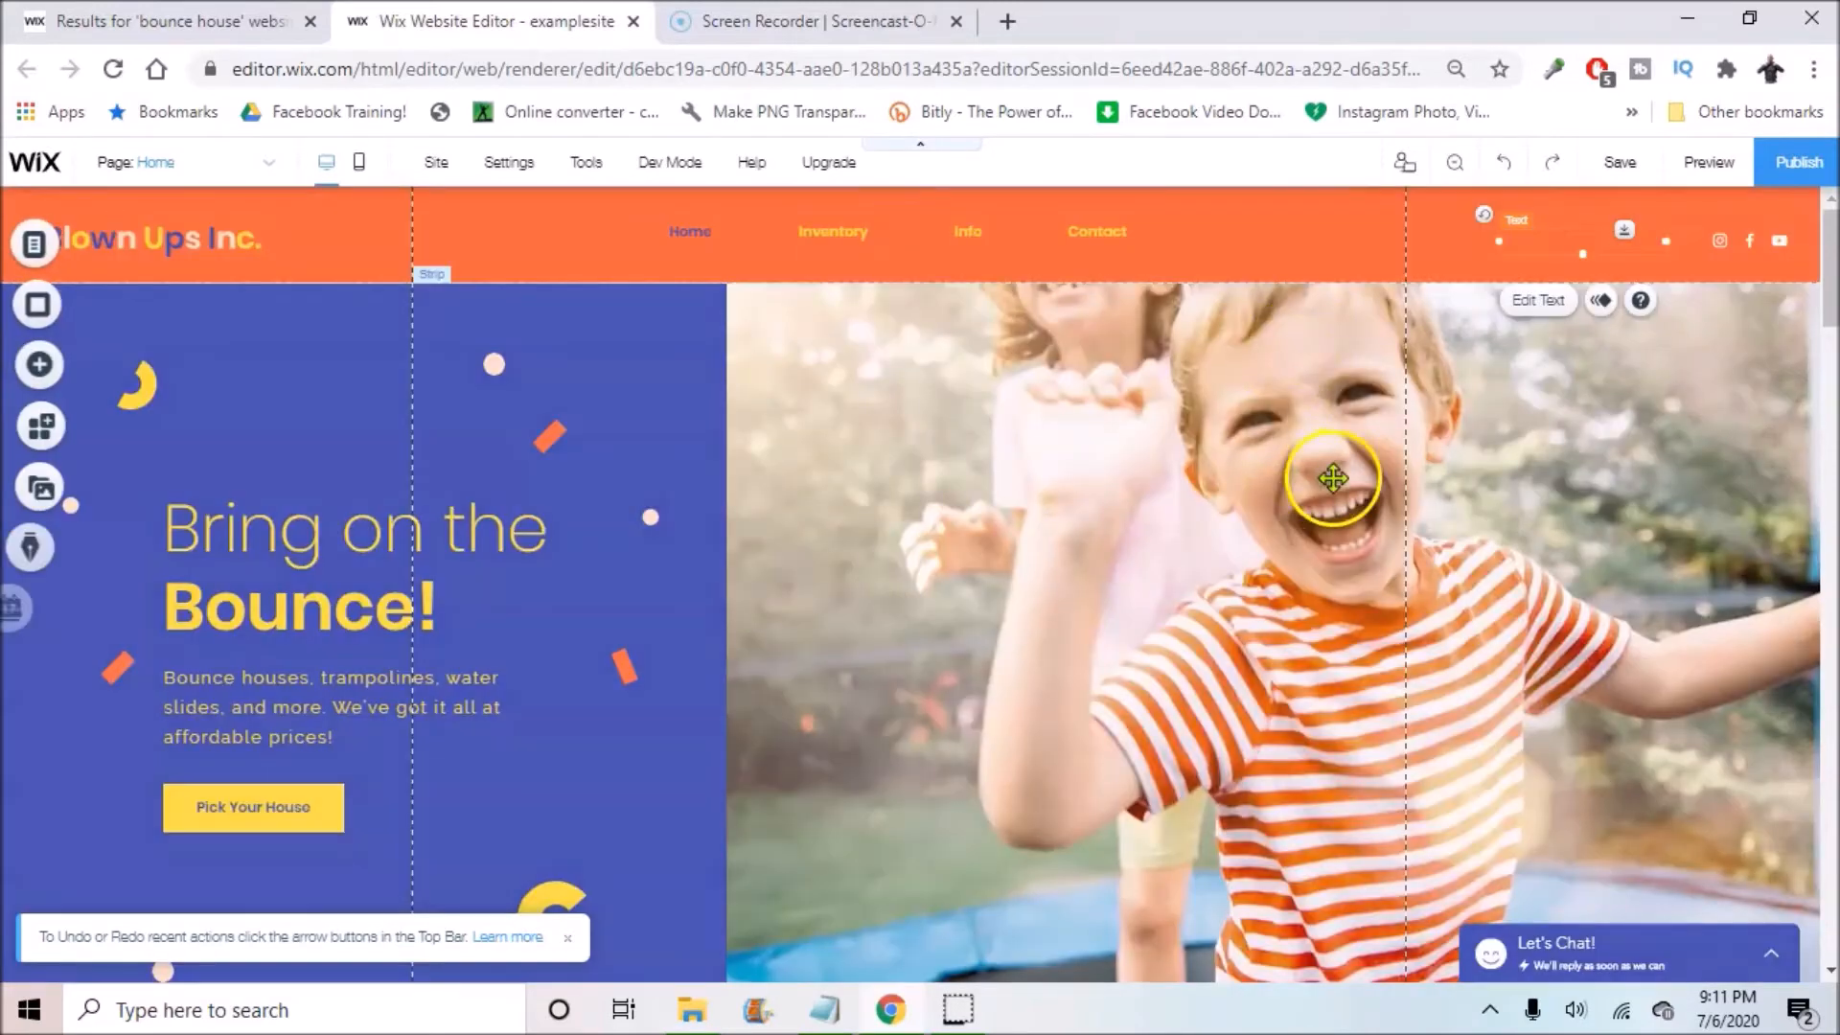
click(1543, 228)
drag(1567, 226, 1562, 232)
click(1367, 240)
Step: Unpin the Social Bar icons and drag them into the header
scroll(1366, 249, down, 10)
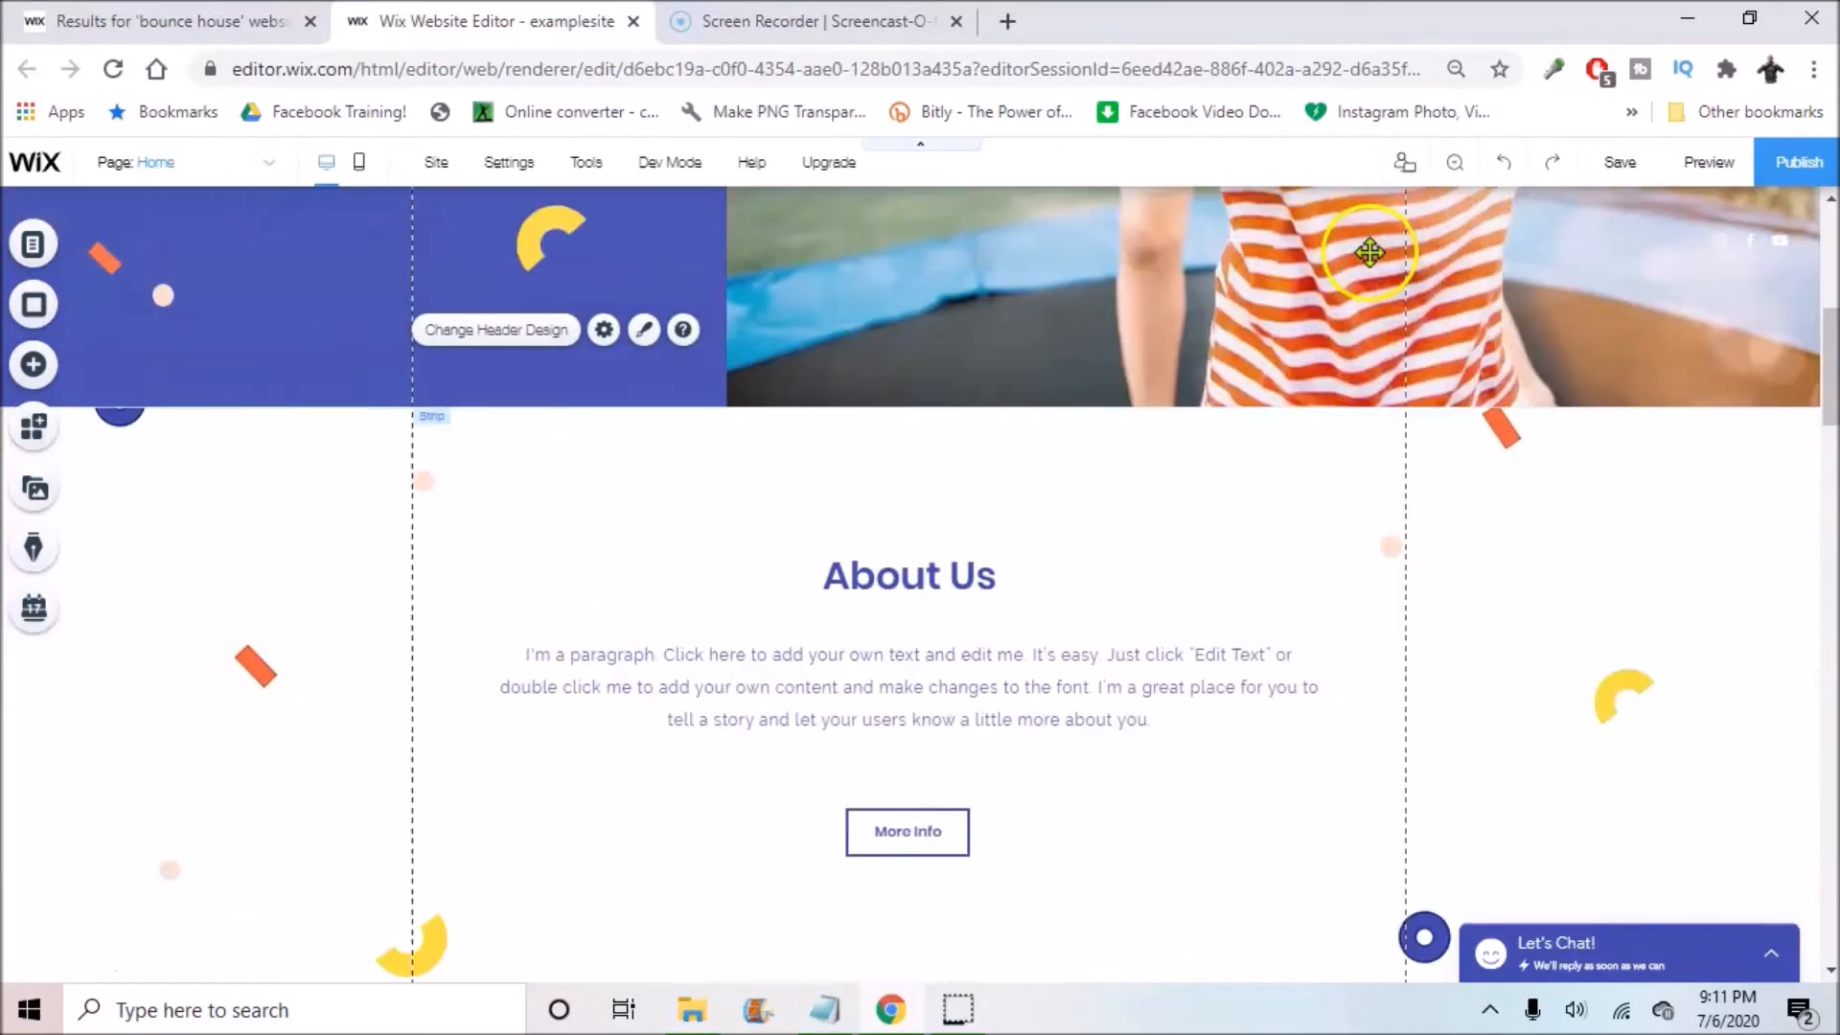
scroll(877, 499, down, 15)
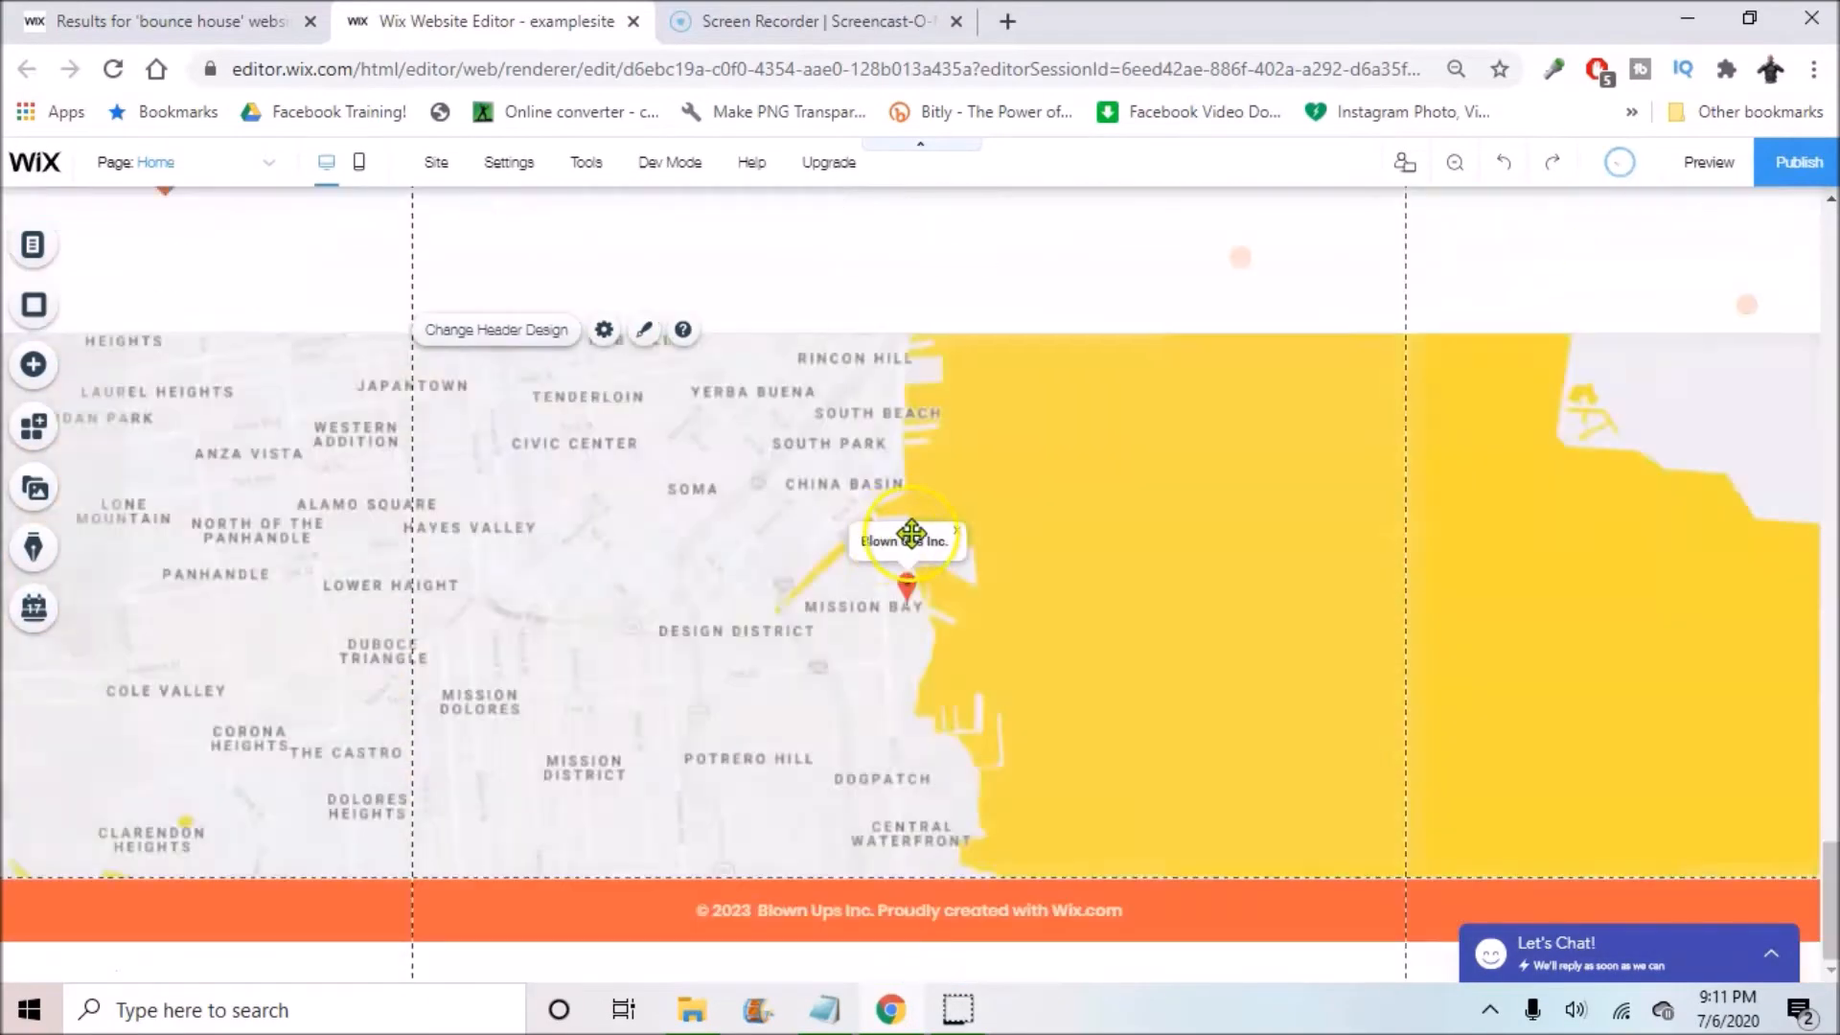
scroll(920, 532, up, 5)
scroll(920, 532, down, 5)
scroll(920, 532, up, 20)
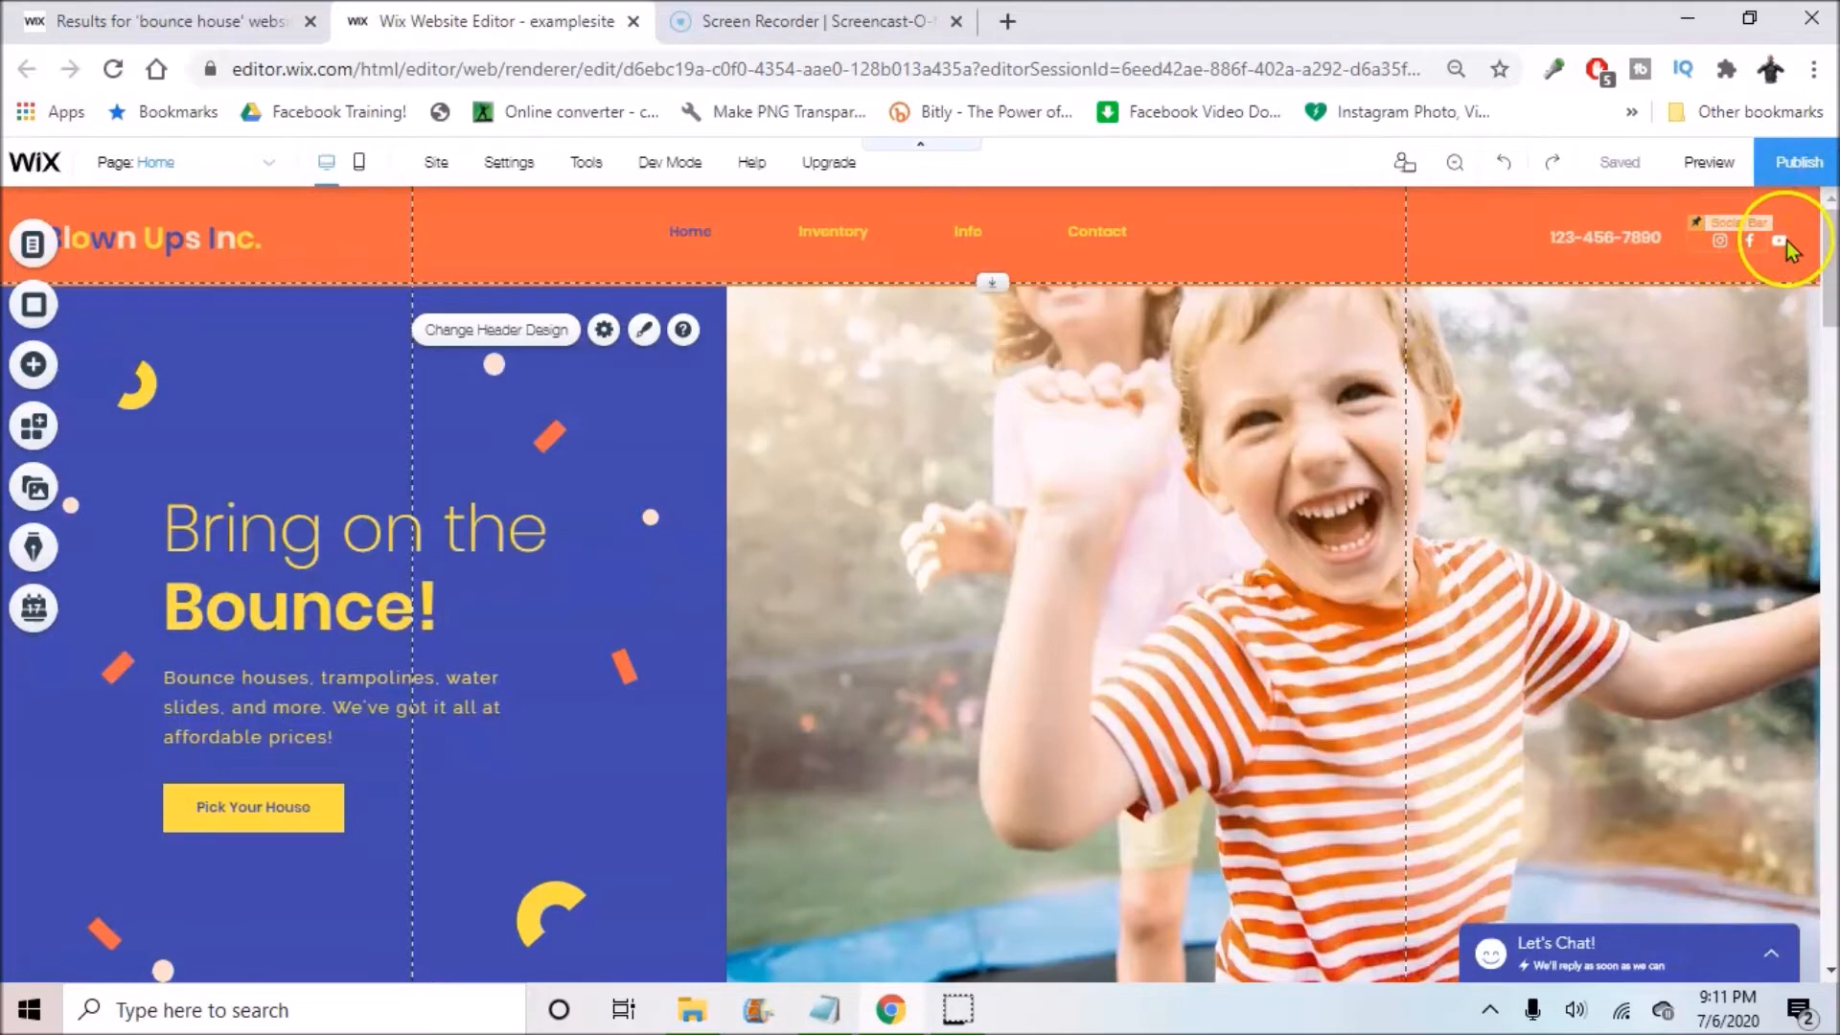
click(1786, 240)
click(1769, 301)
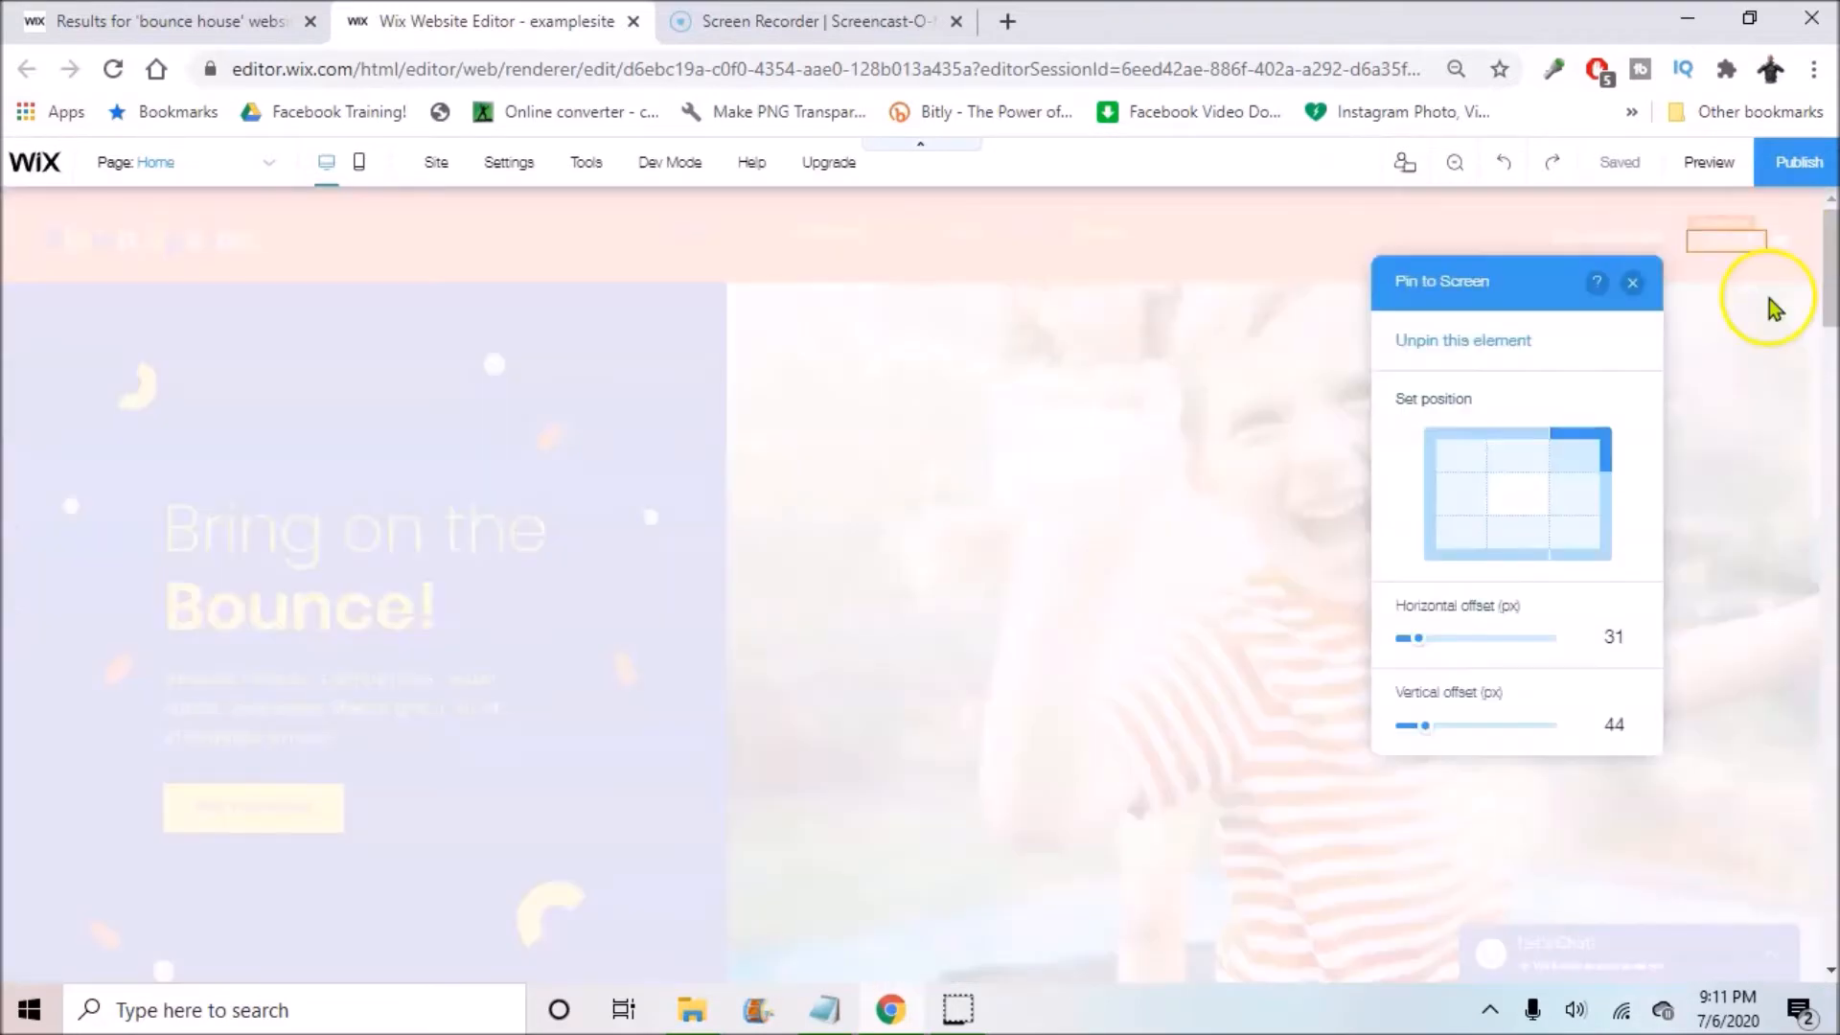
click(1479, 345)
drag(1717, 226, 1730, 241)
scroll(369, 254, down, 5)
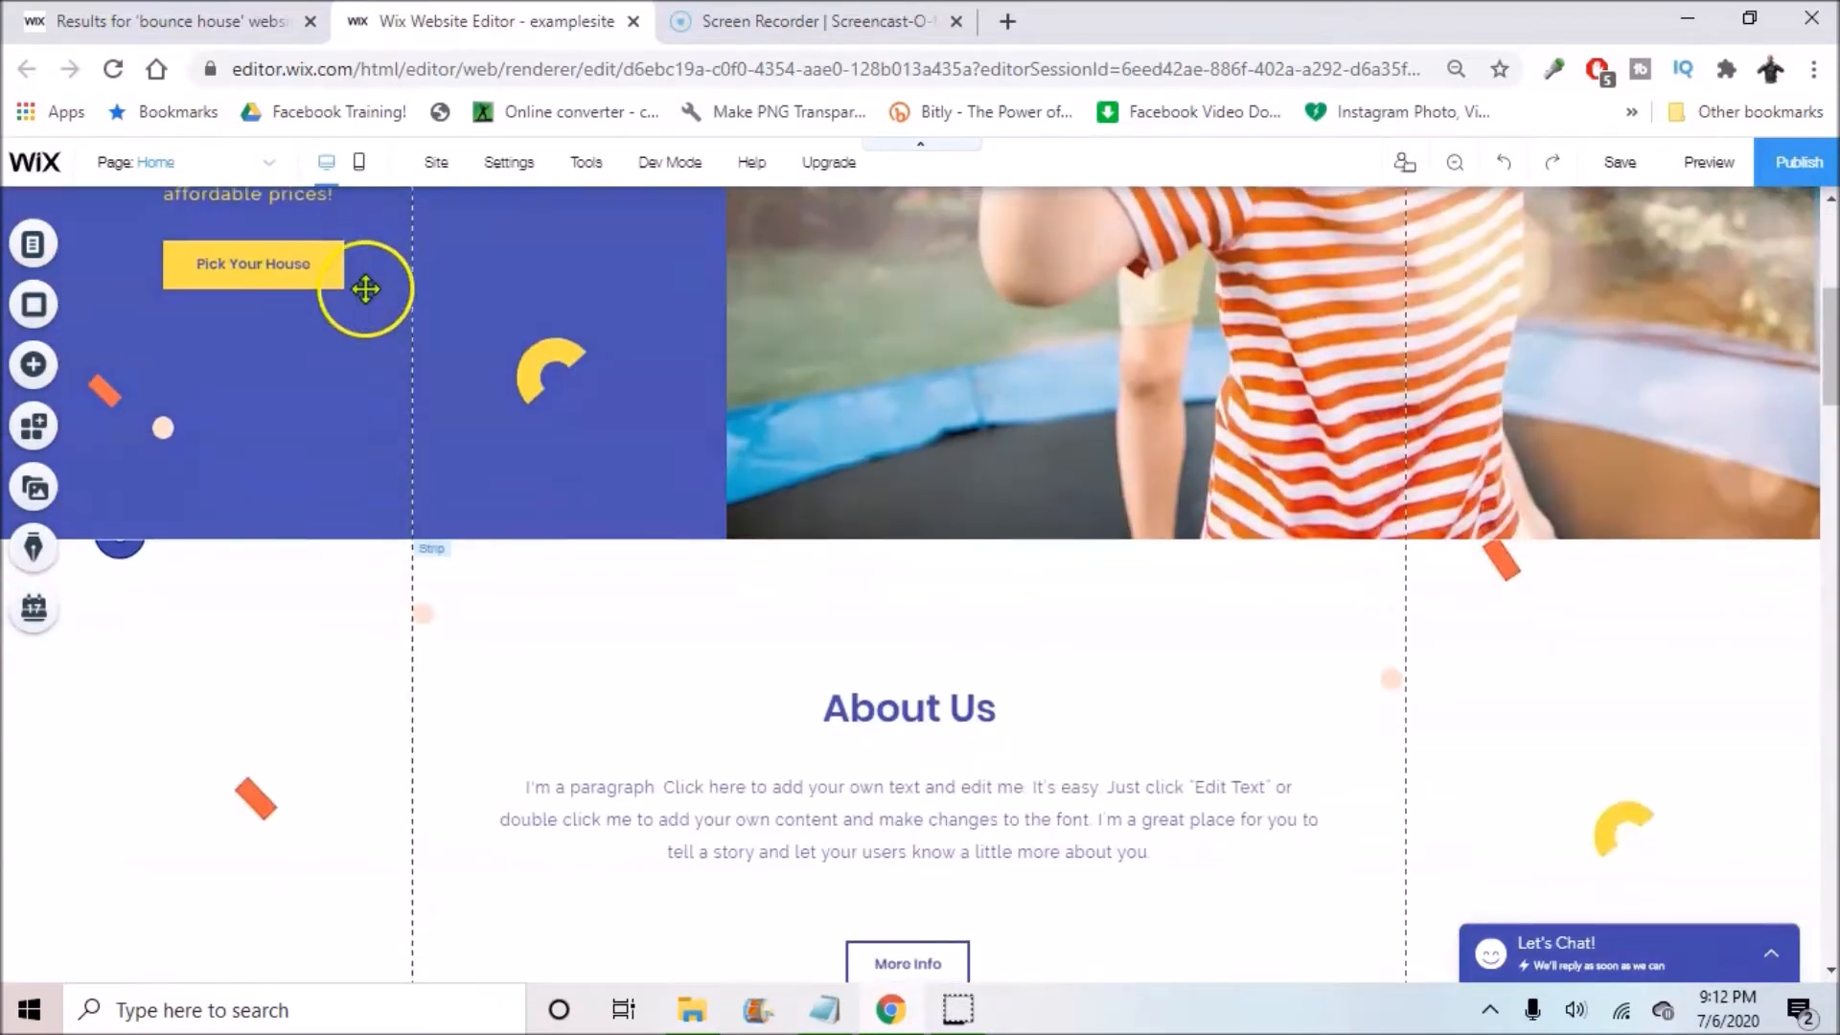
scroll(644, 300, up, 5)
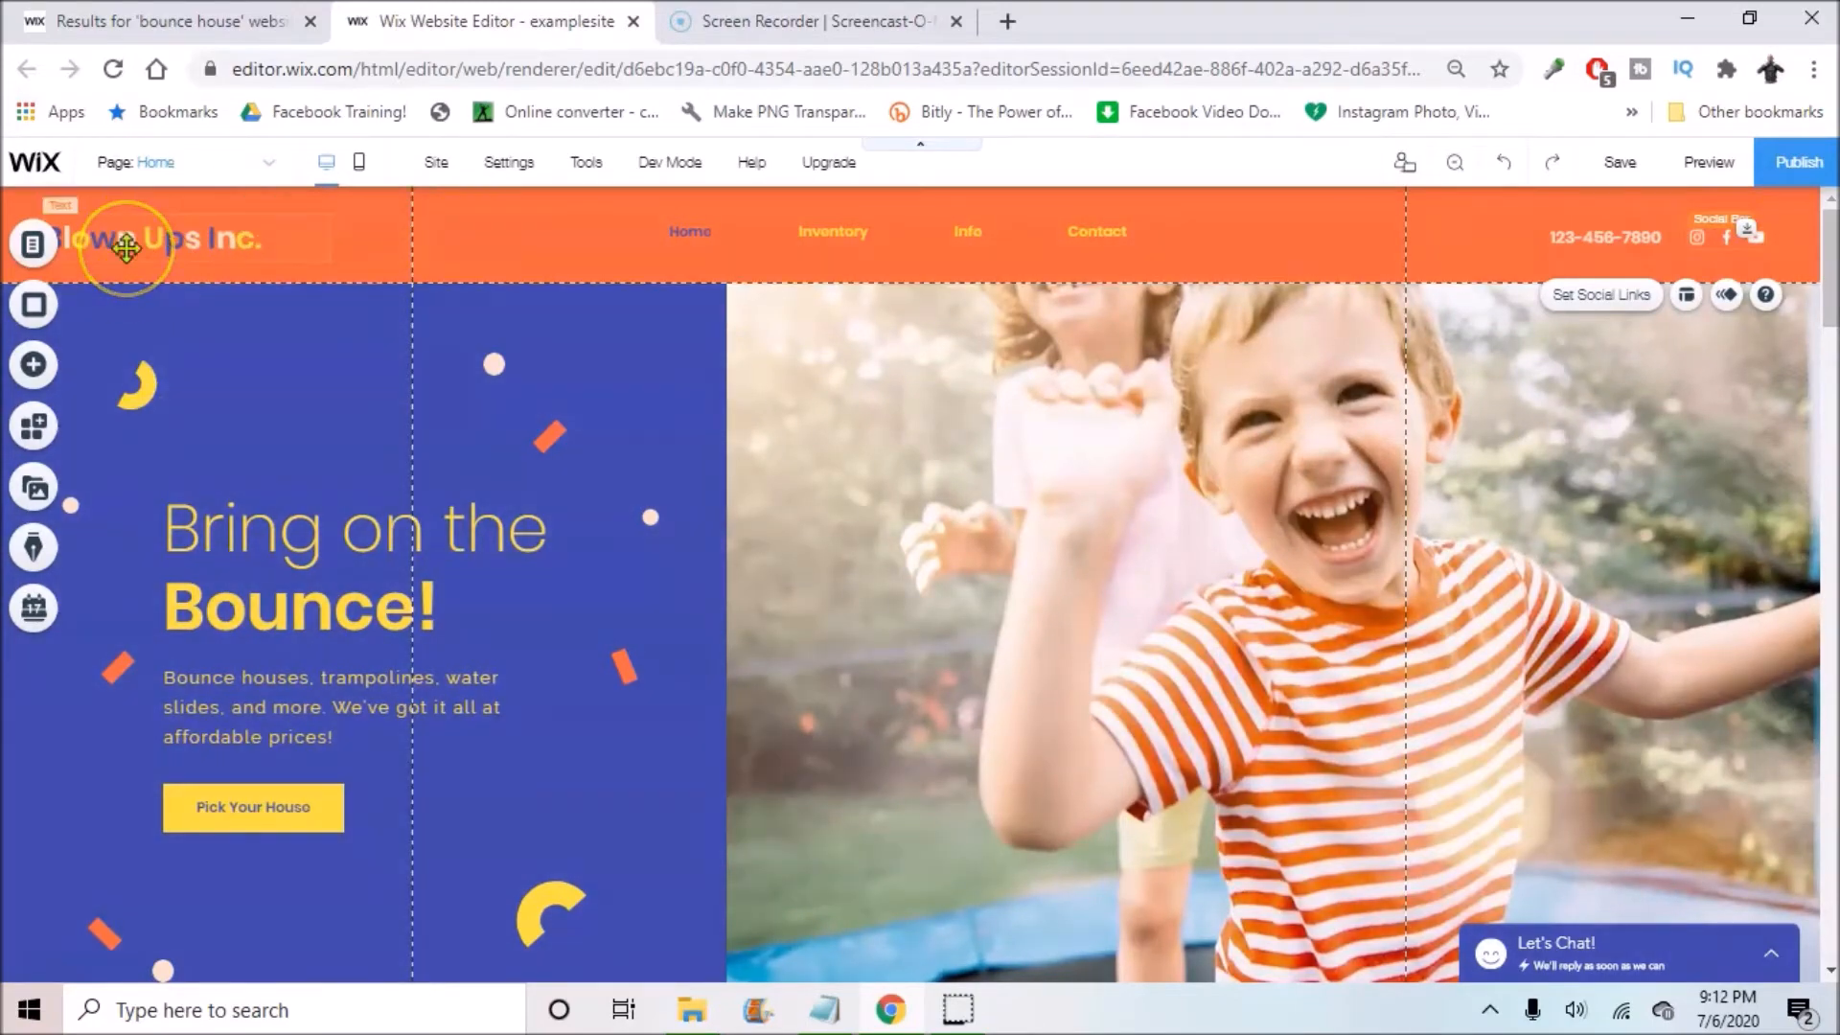
scroll(509, 456, down, 10)
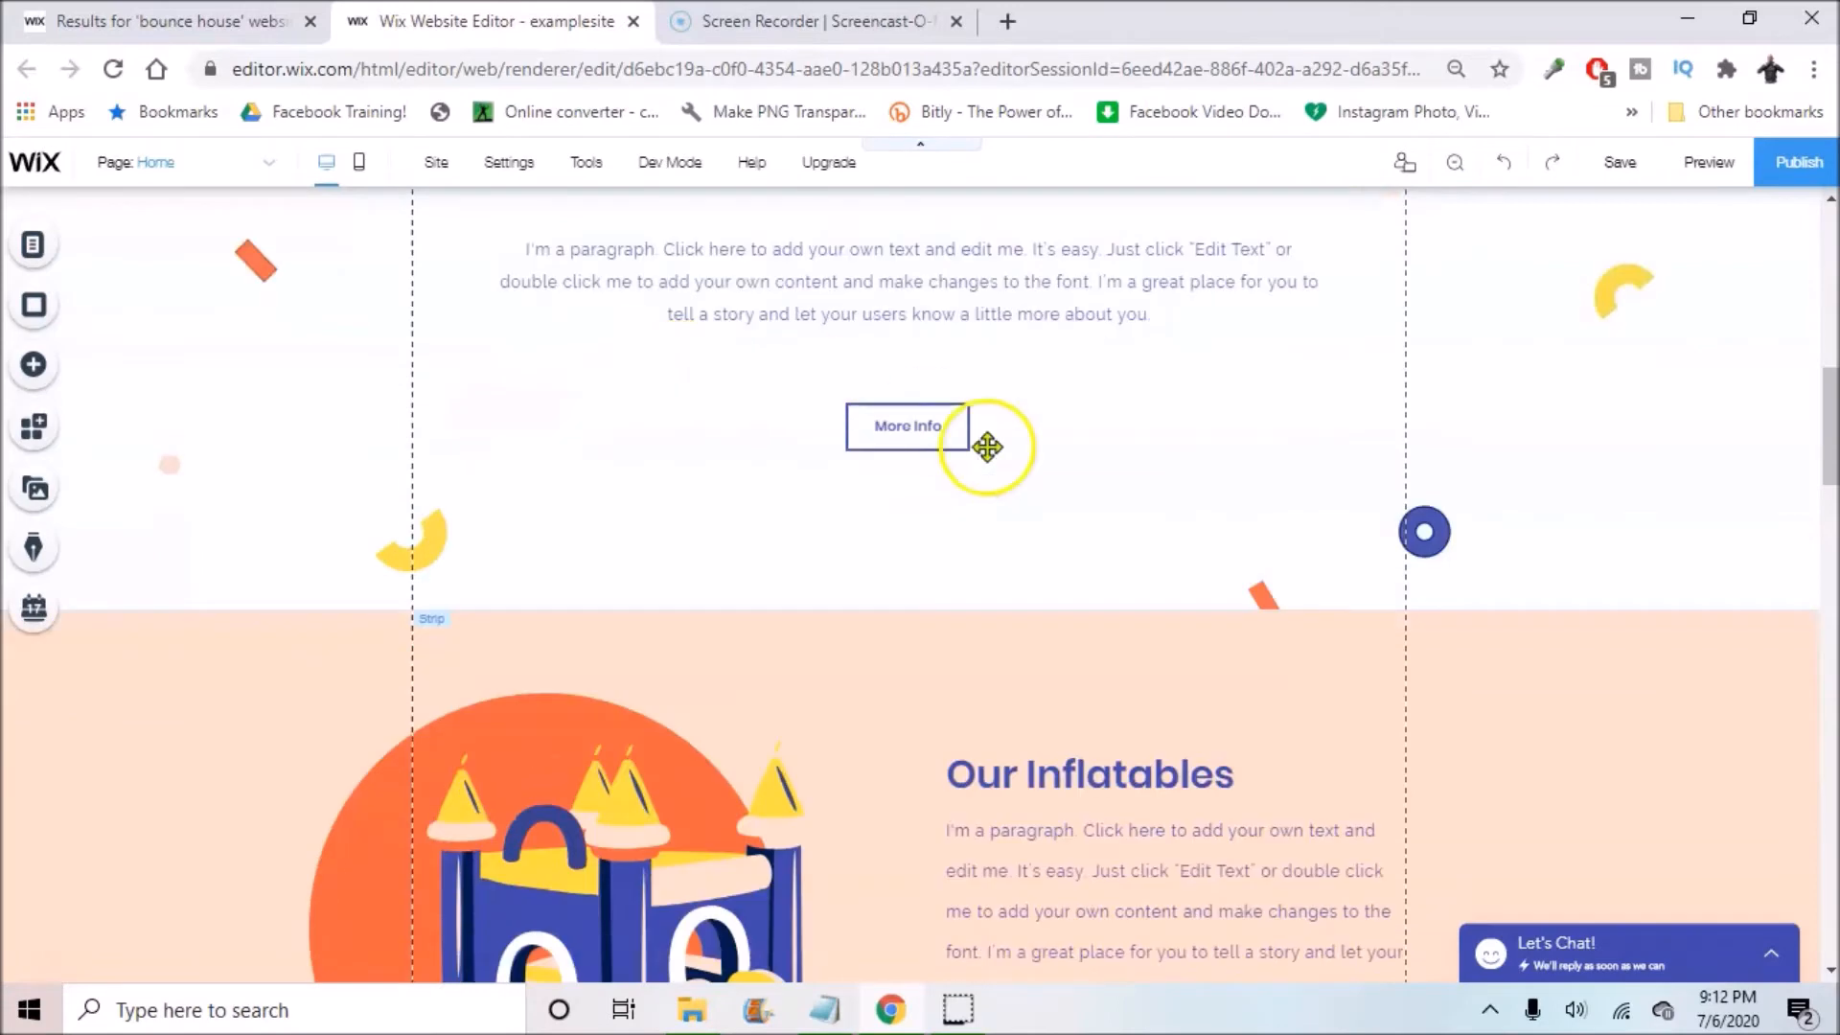
scroll(974, 480, down, 7)
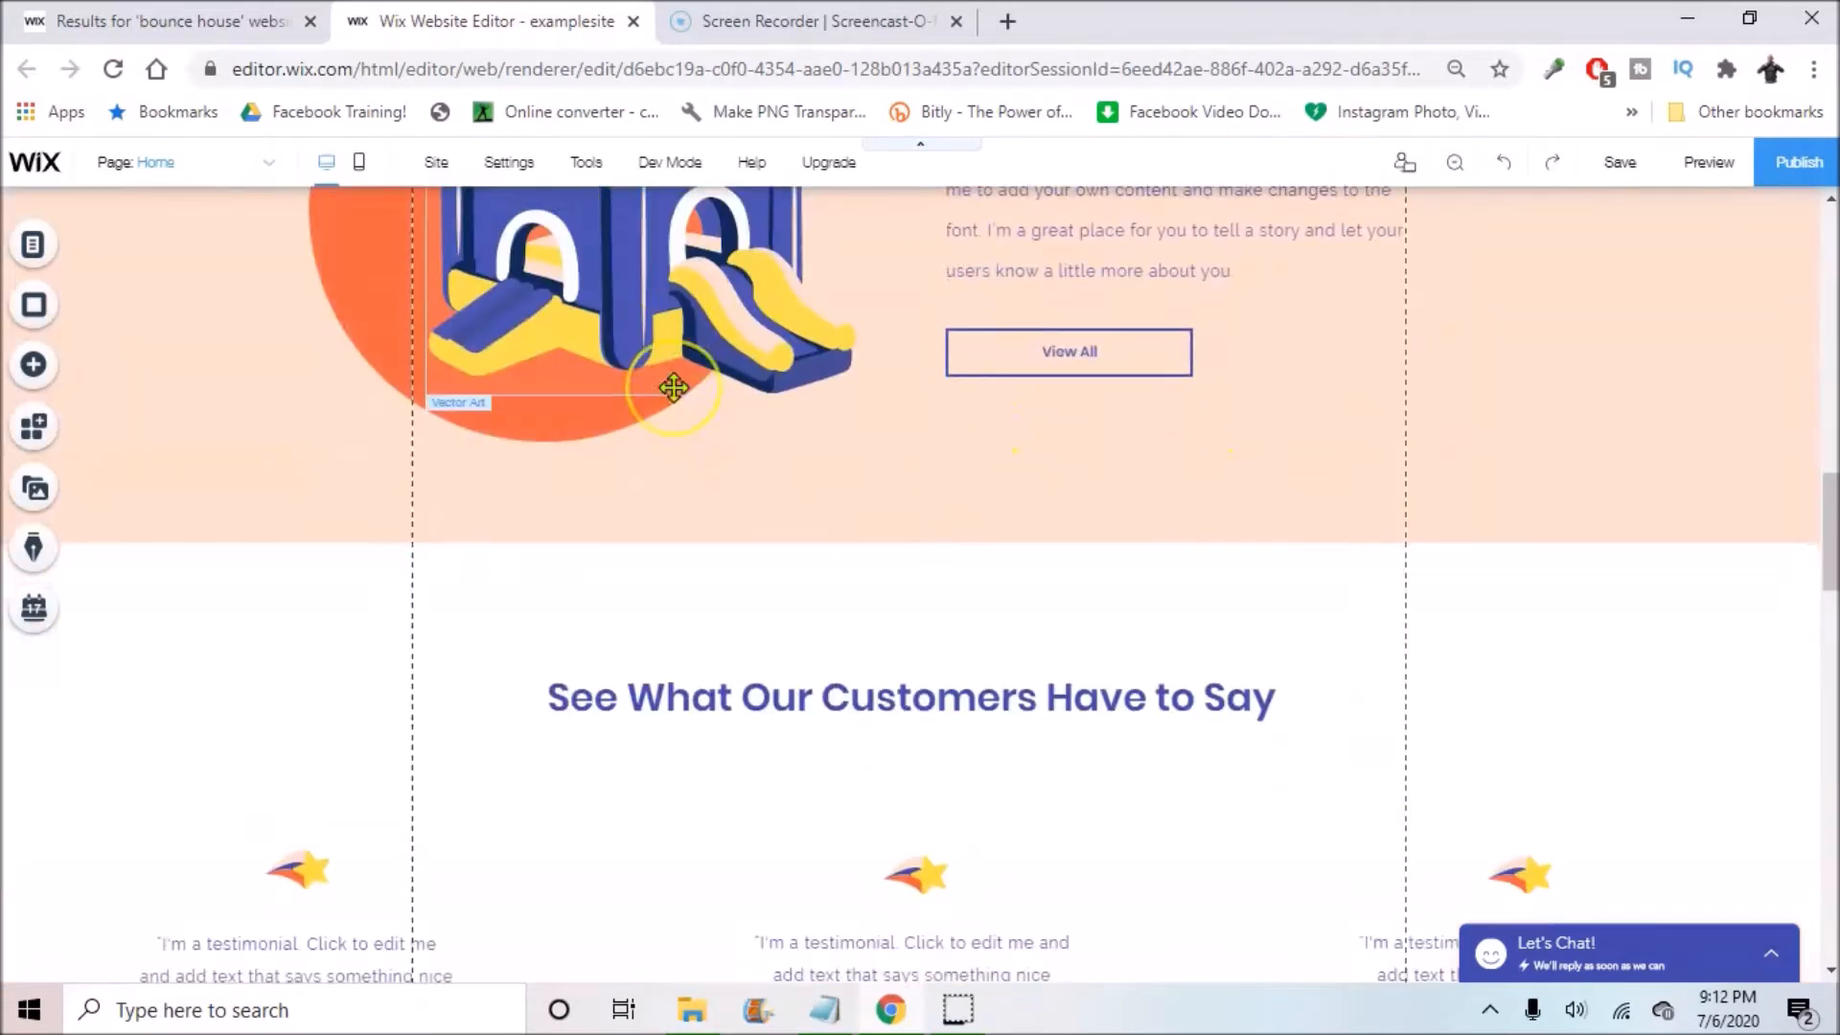
scroll(674, 387, down, 2)
scroll(907, 517, down, 5)
scroll(460, 634, up, 20)
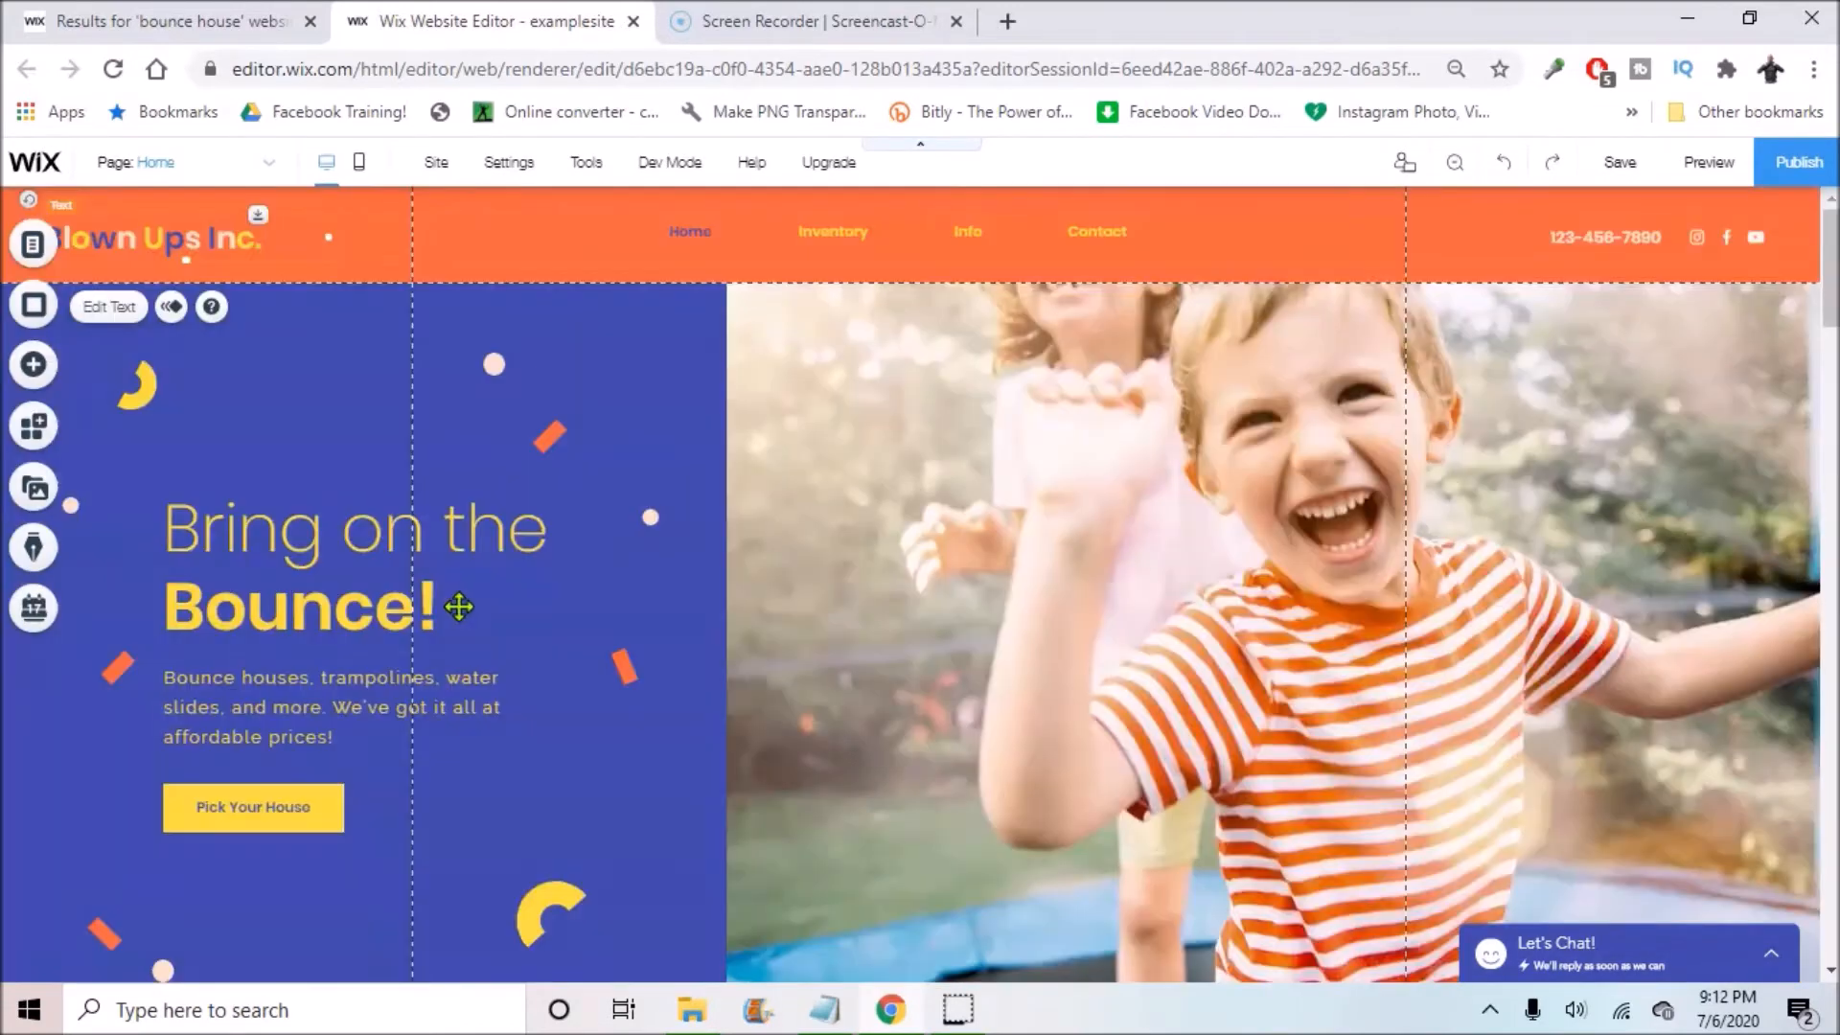
click(597, 547)
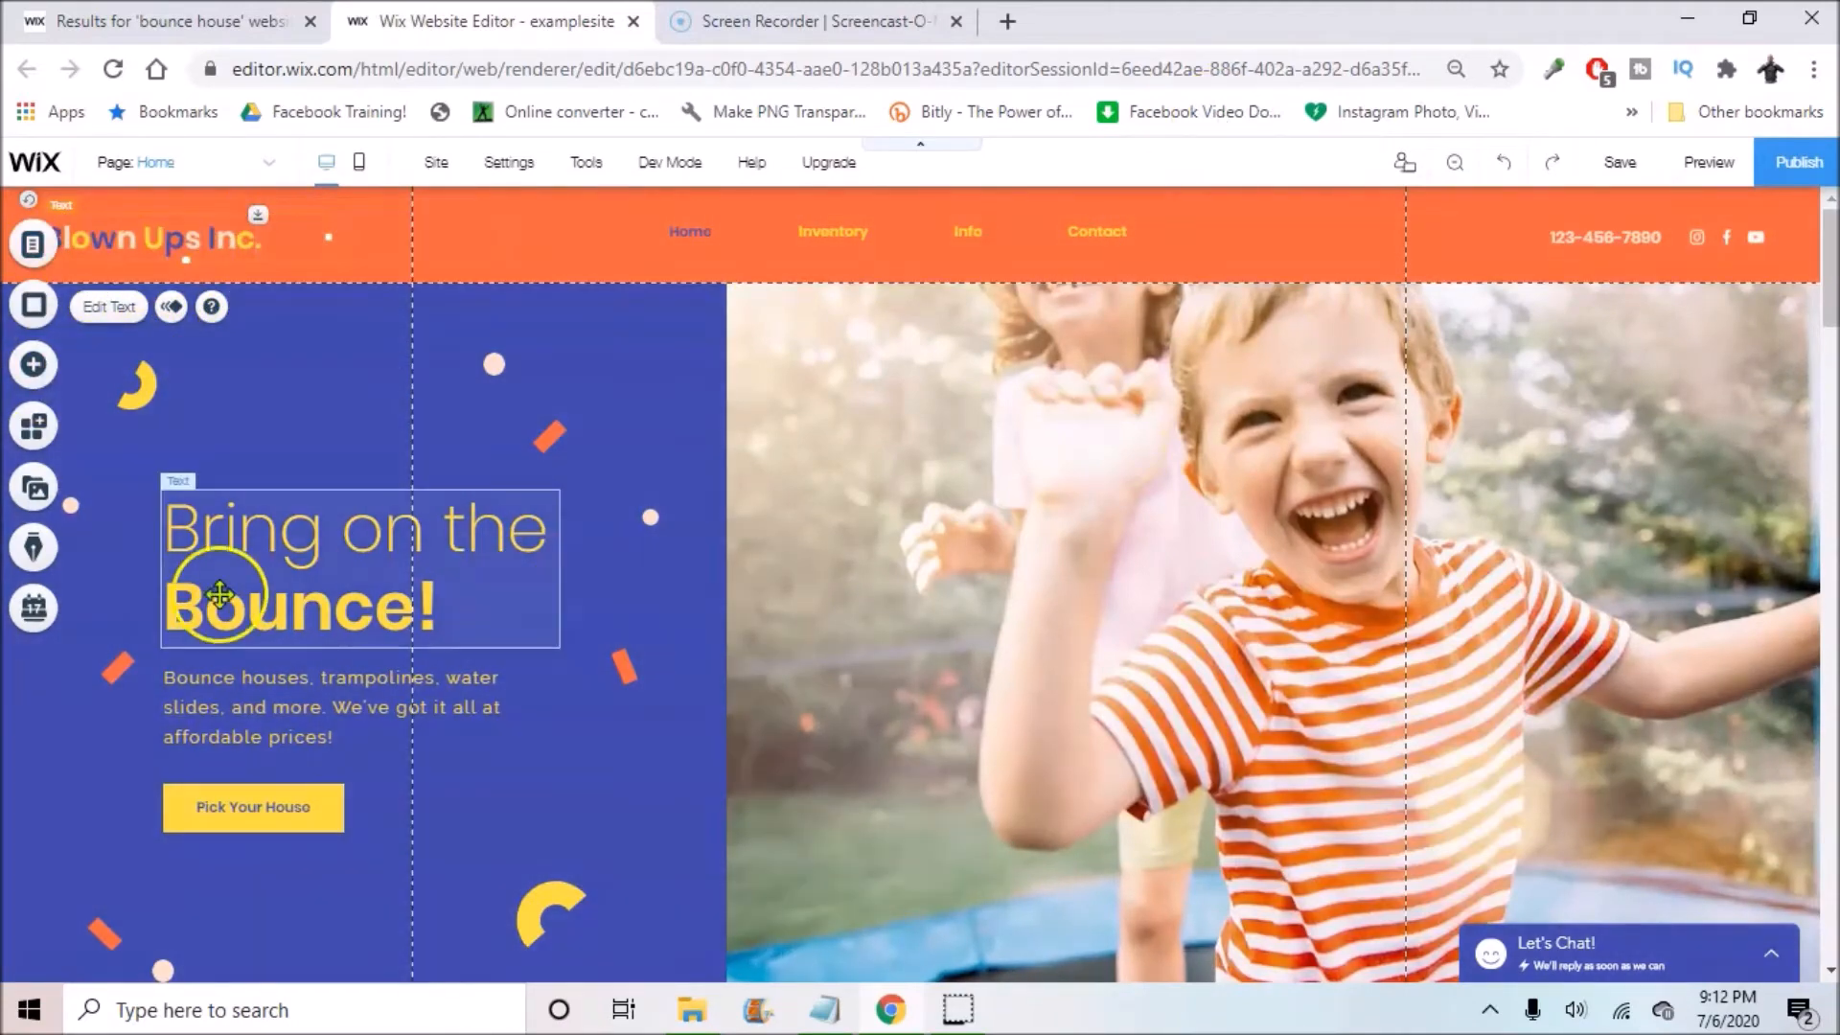
scroll(1158, 575, down, 5)
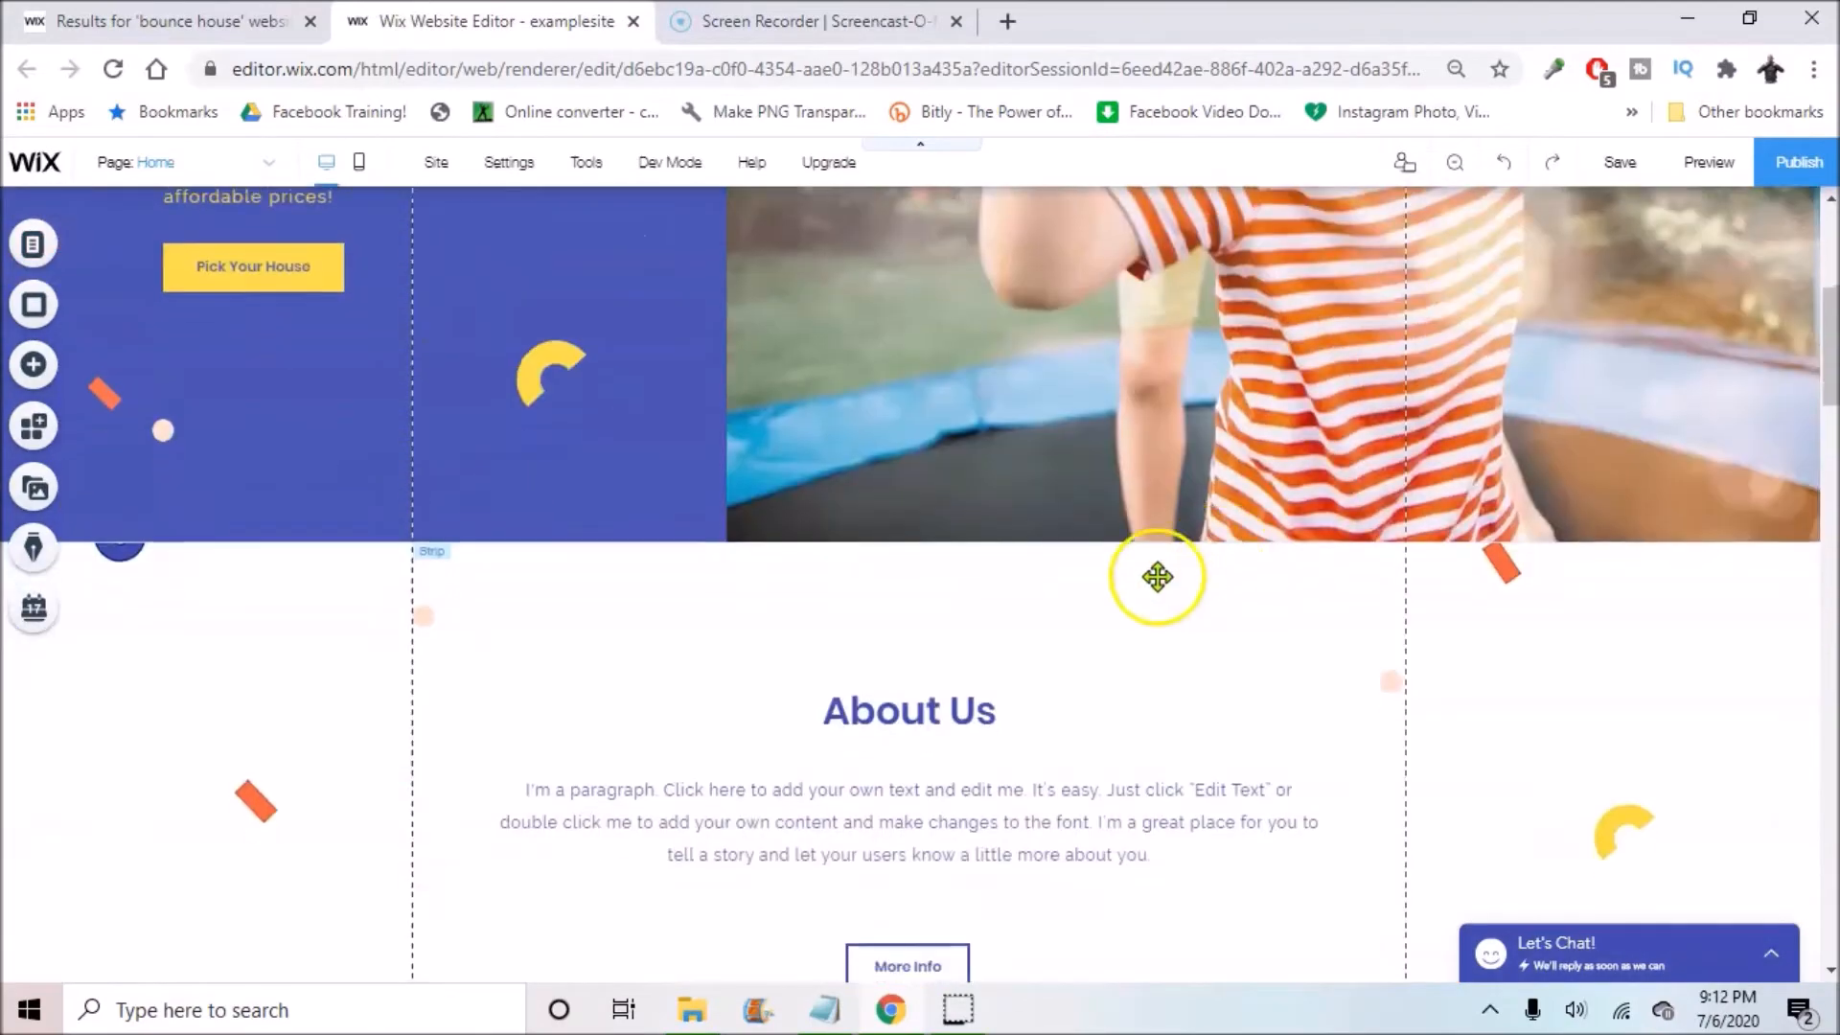
scroll(1341, 546, up, 1)
scroll(1342, 527, up, 5)
click(1280, 571)
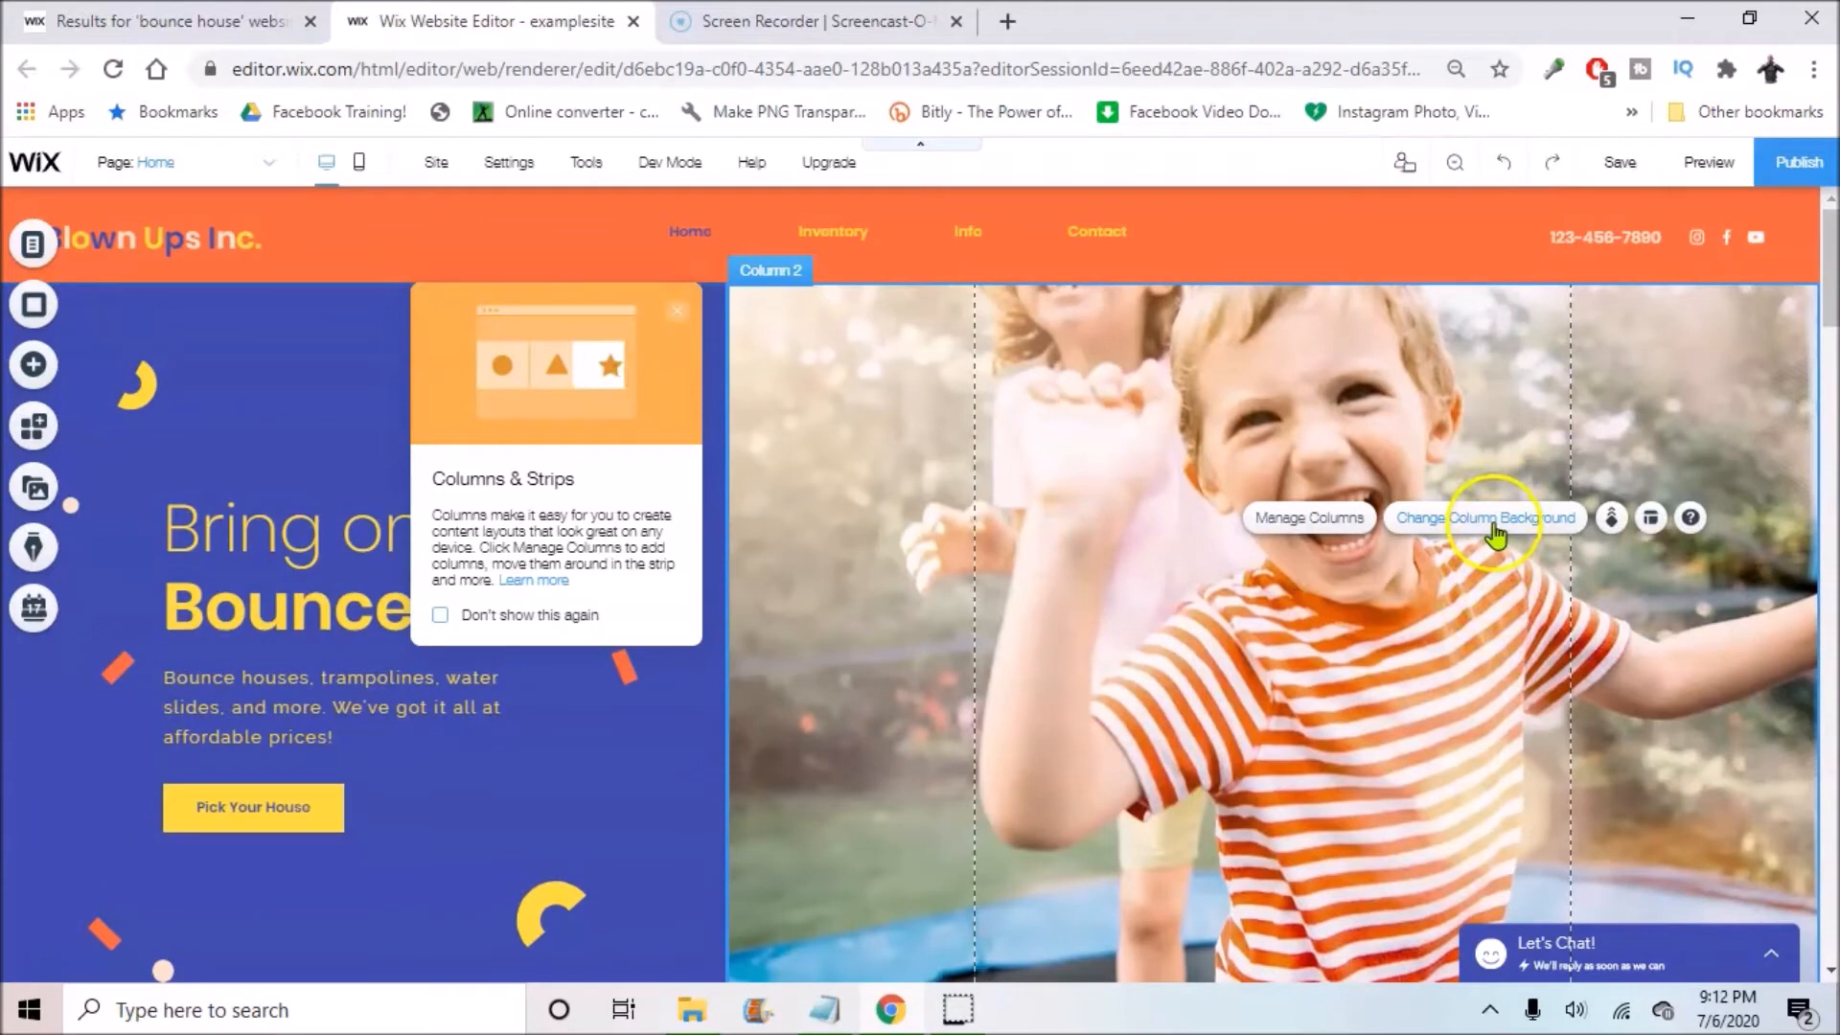
Step: Search the column background image library for 'bounce house' and select the Kids in Bouncy Castle photo
click(1495, 518)
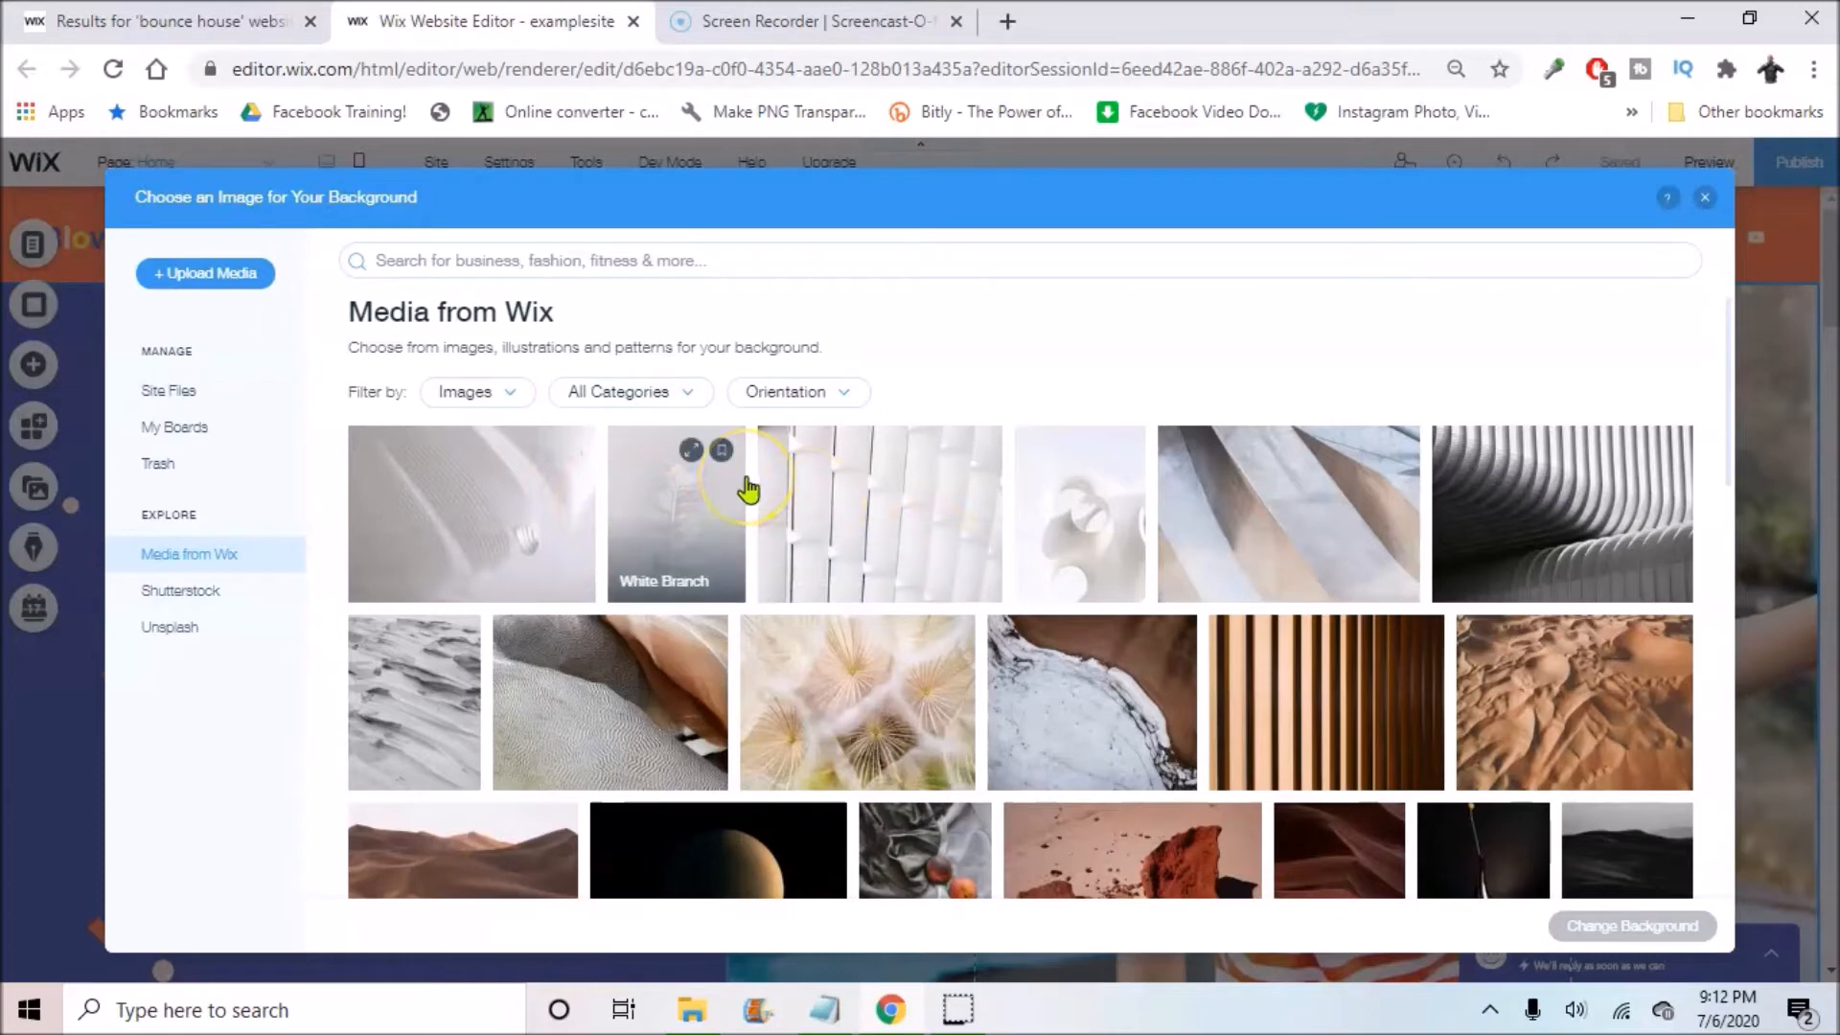
click(608, 269)
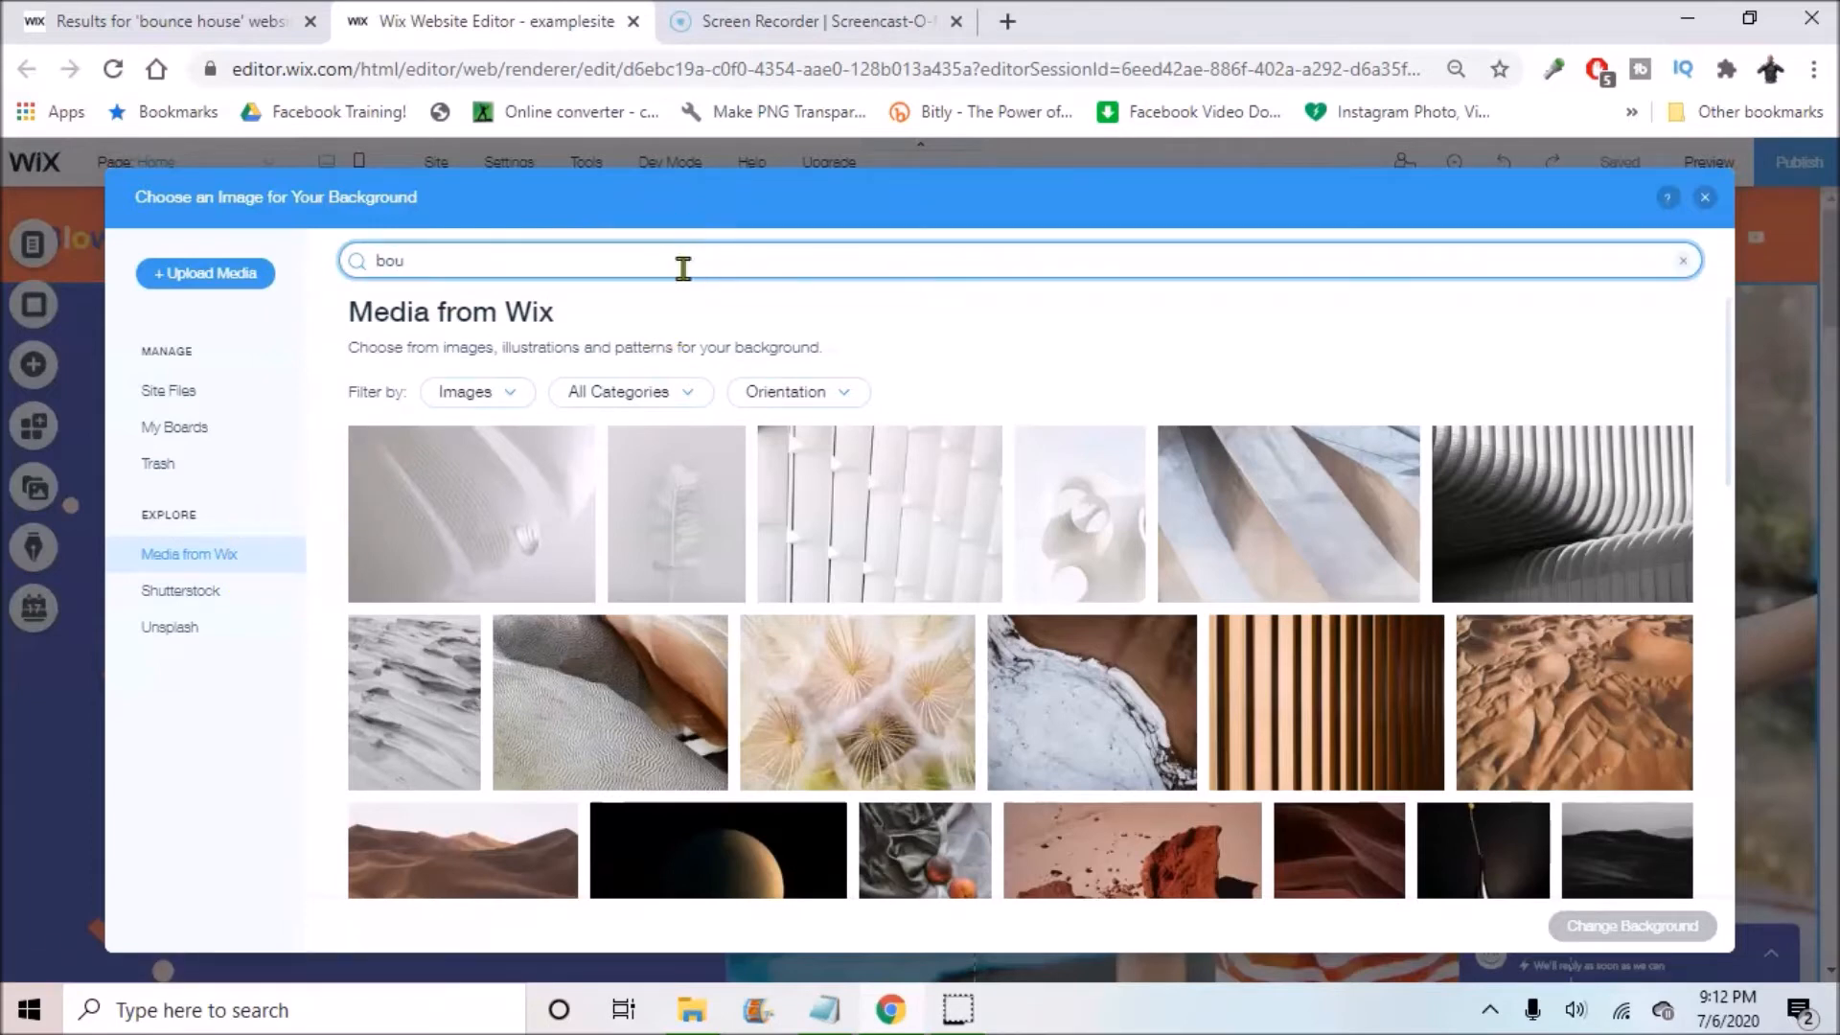
key(Return)
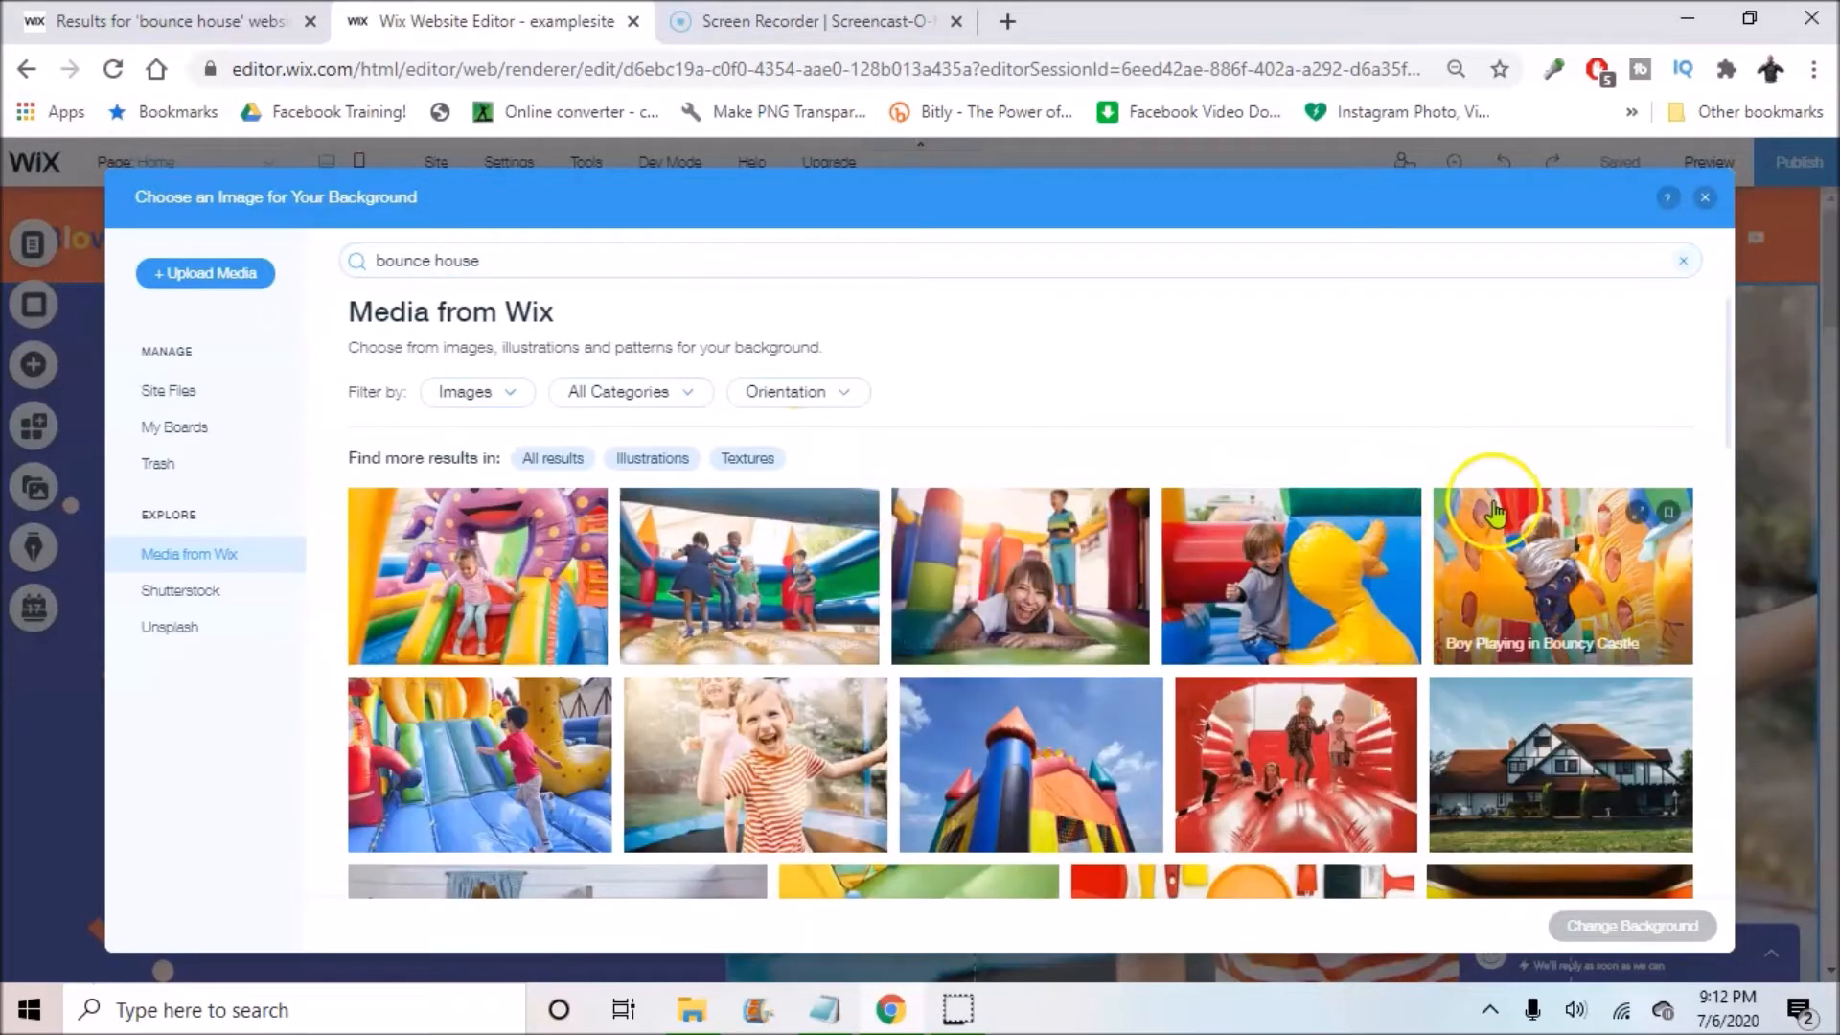
scroll(1000, 741, down, 5)
scroll(947, 546, up, 5)
scroll(978, 549, down, 2)
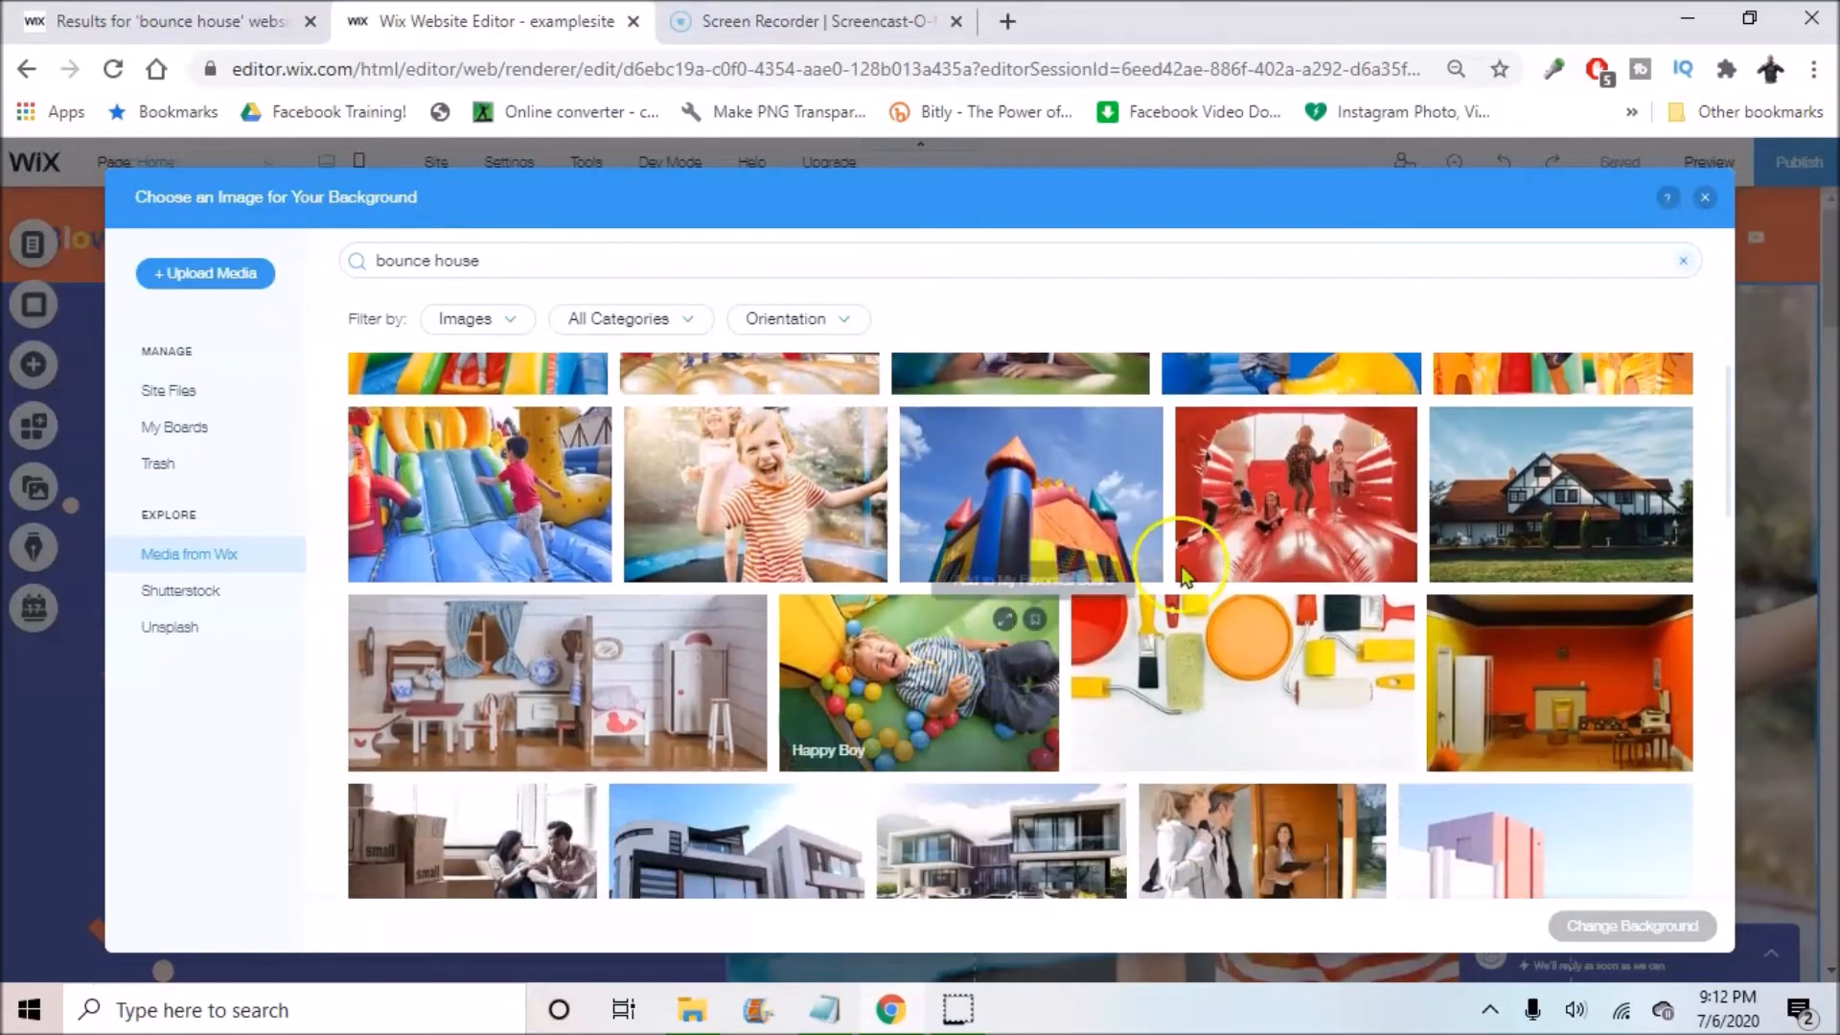
scroll(1428, 635, up, 2)
click(1307, 619)
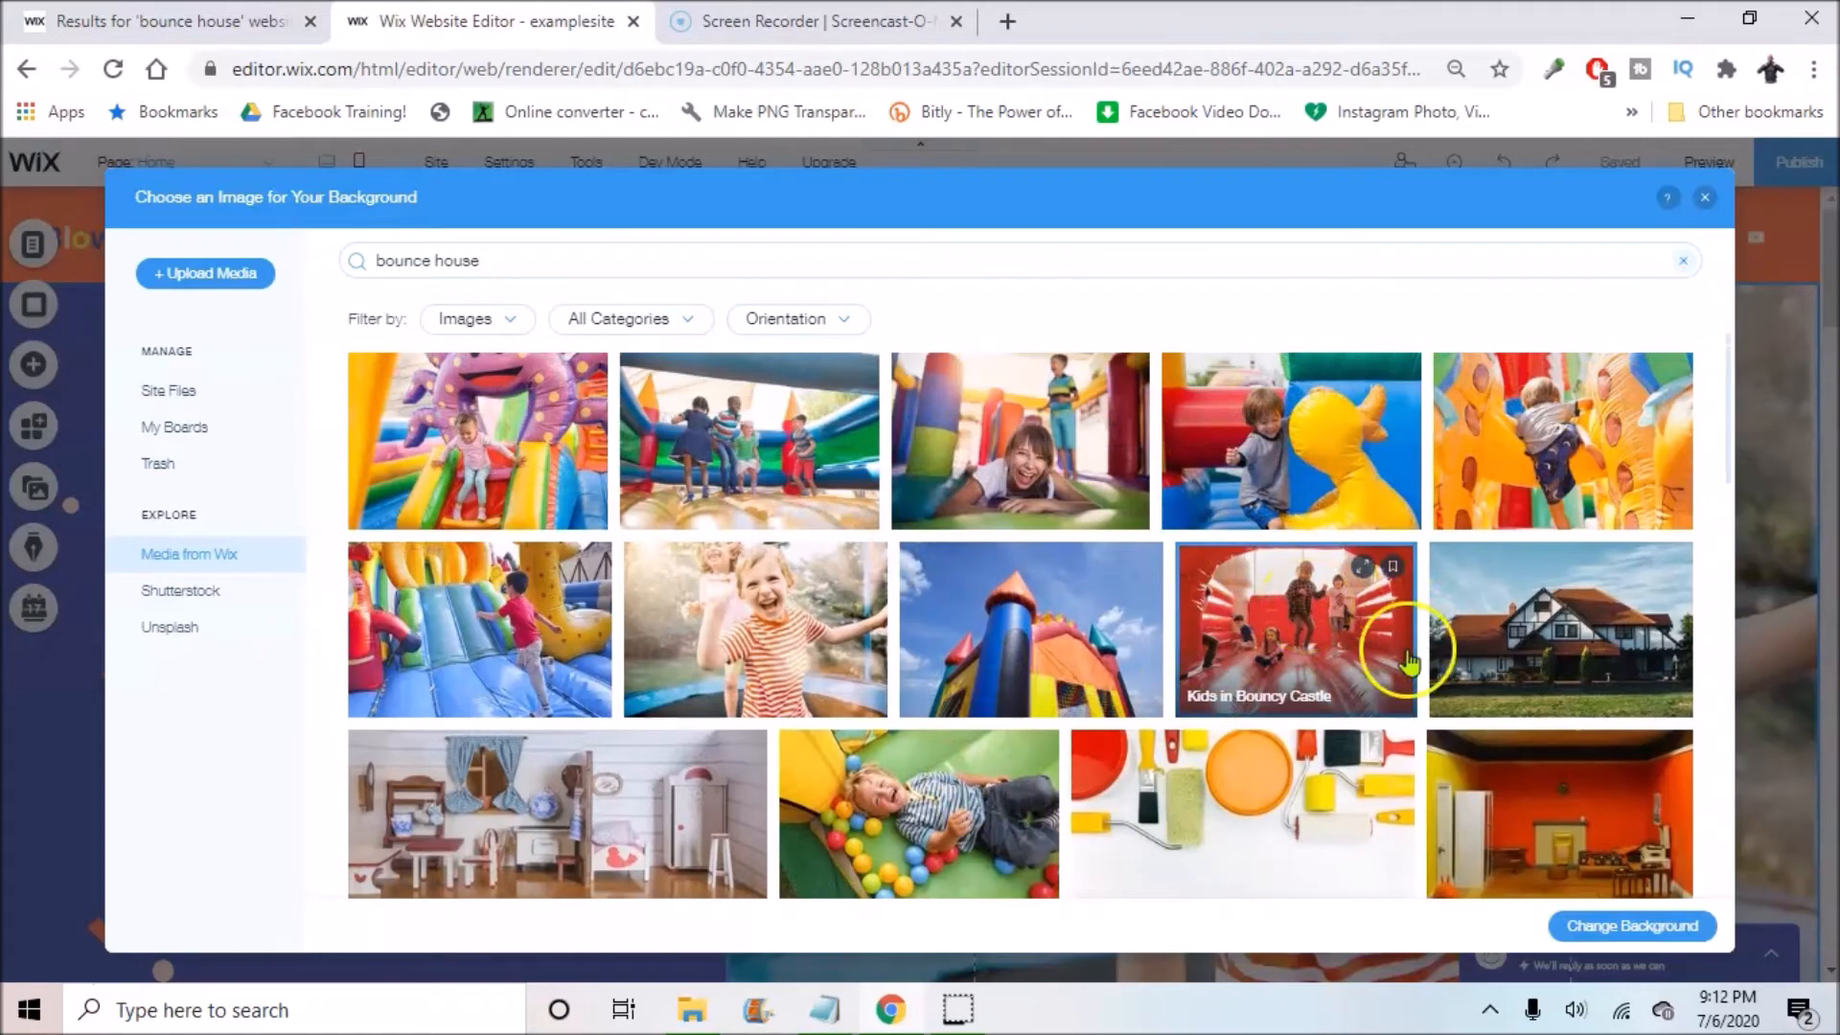
Step: Apply the Kids in Bouncy Castle photo as the hero column background
click(1617, 923)
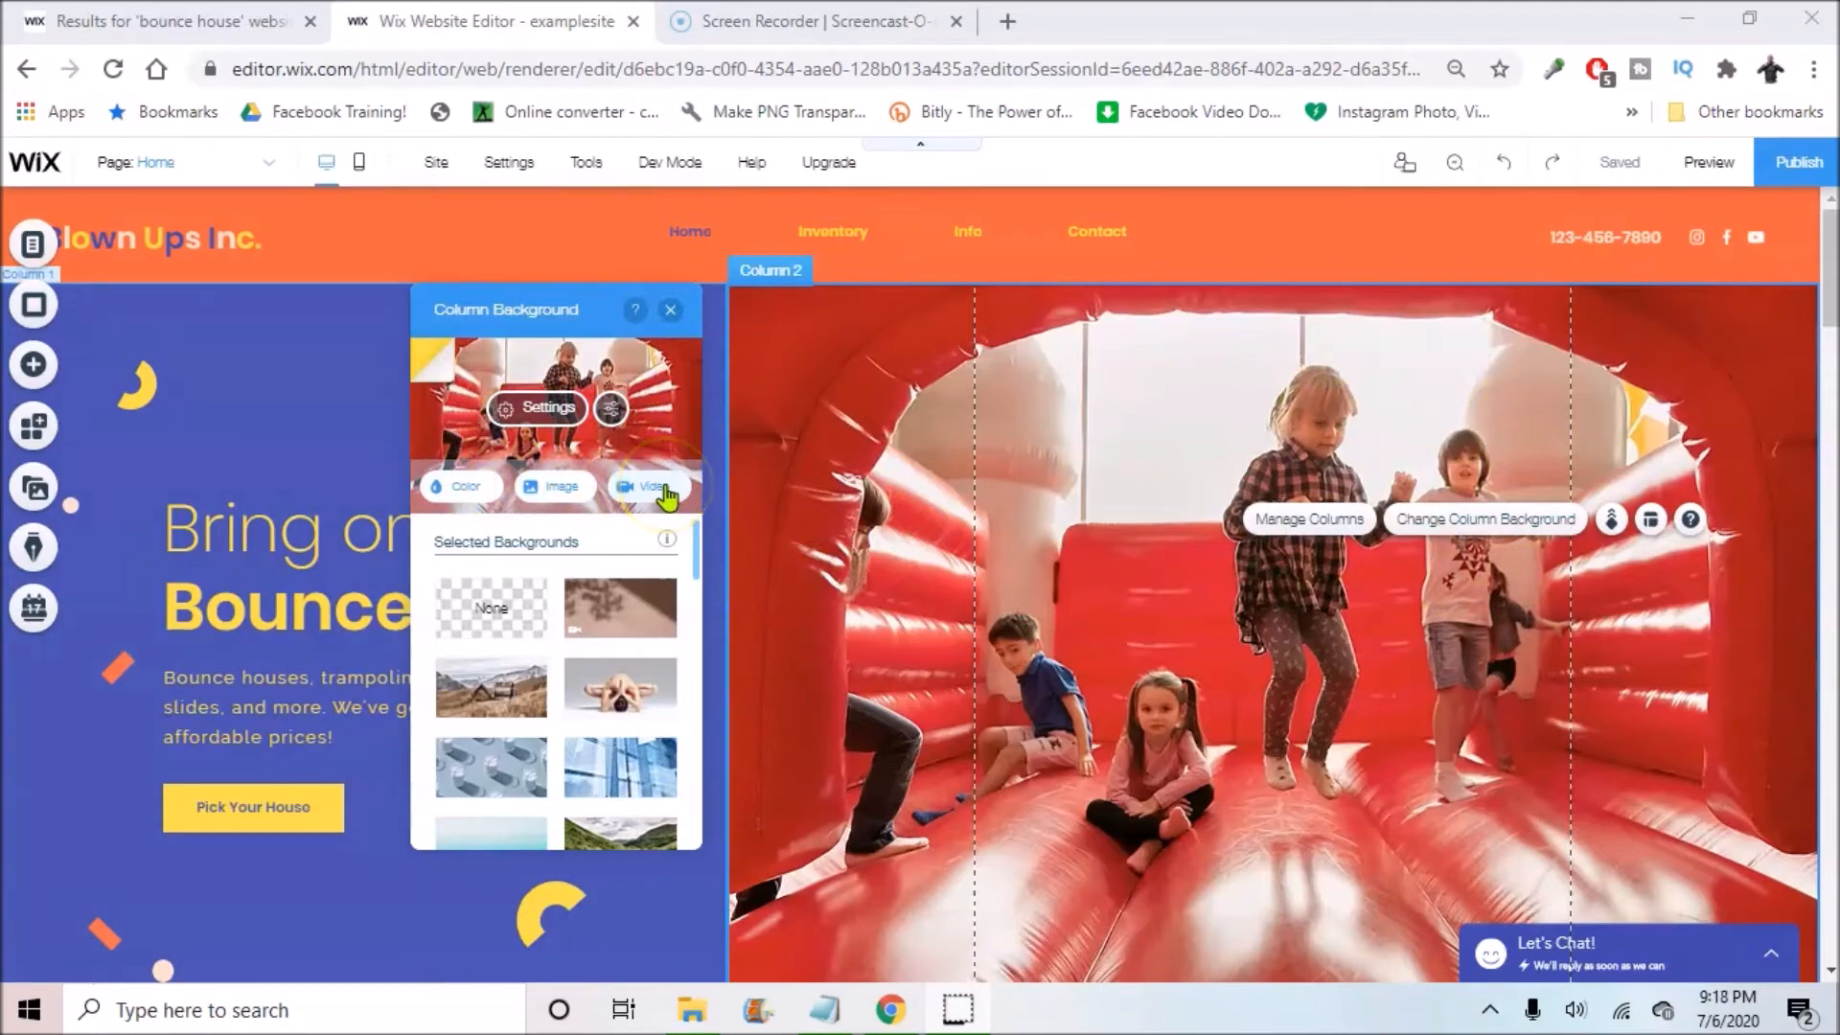
click(480, 489)
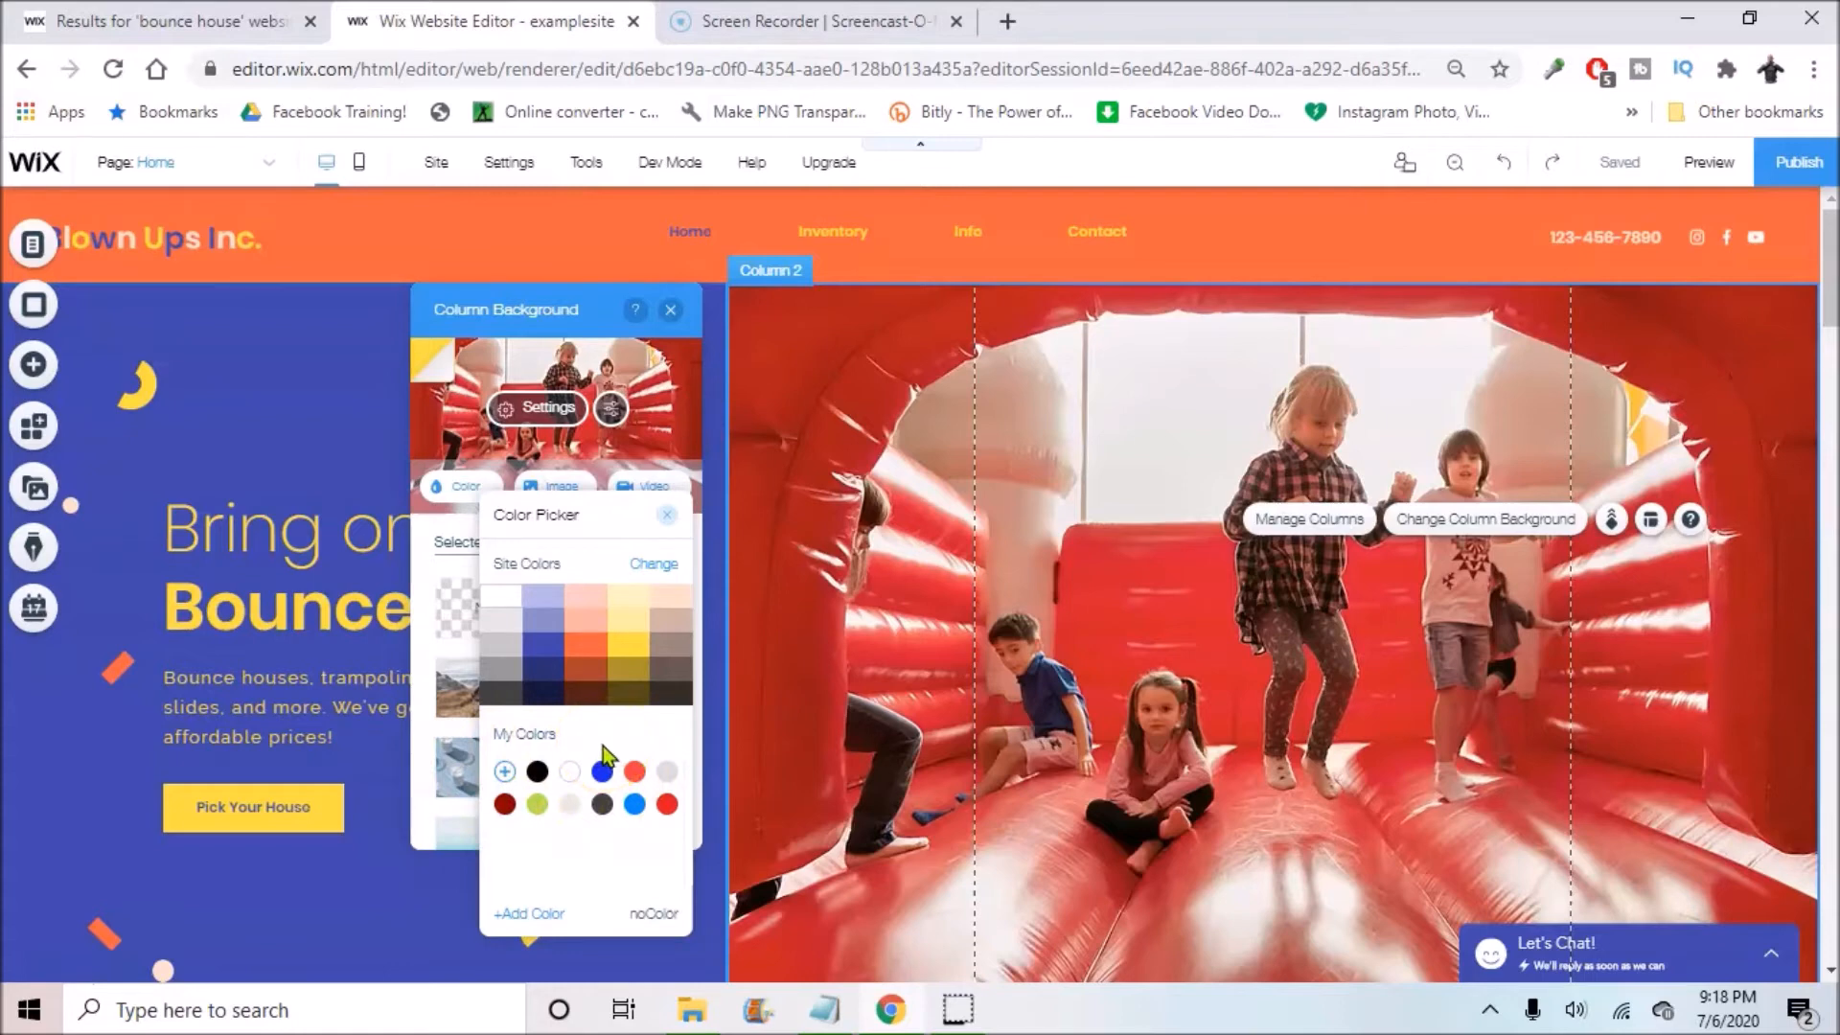
Step: Try a custom deep red C71616 as the column background colour
click(505, 774)
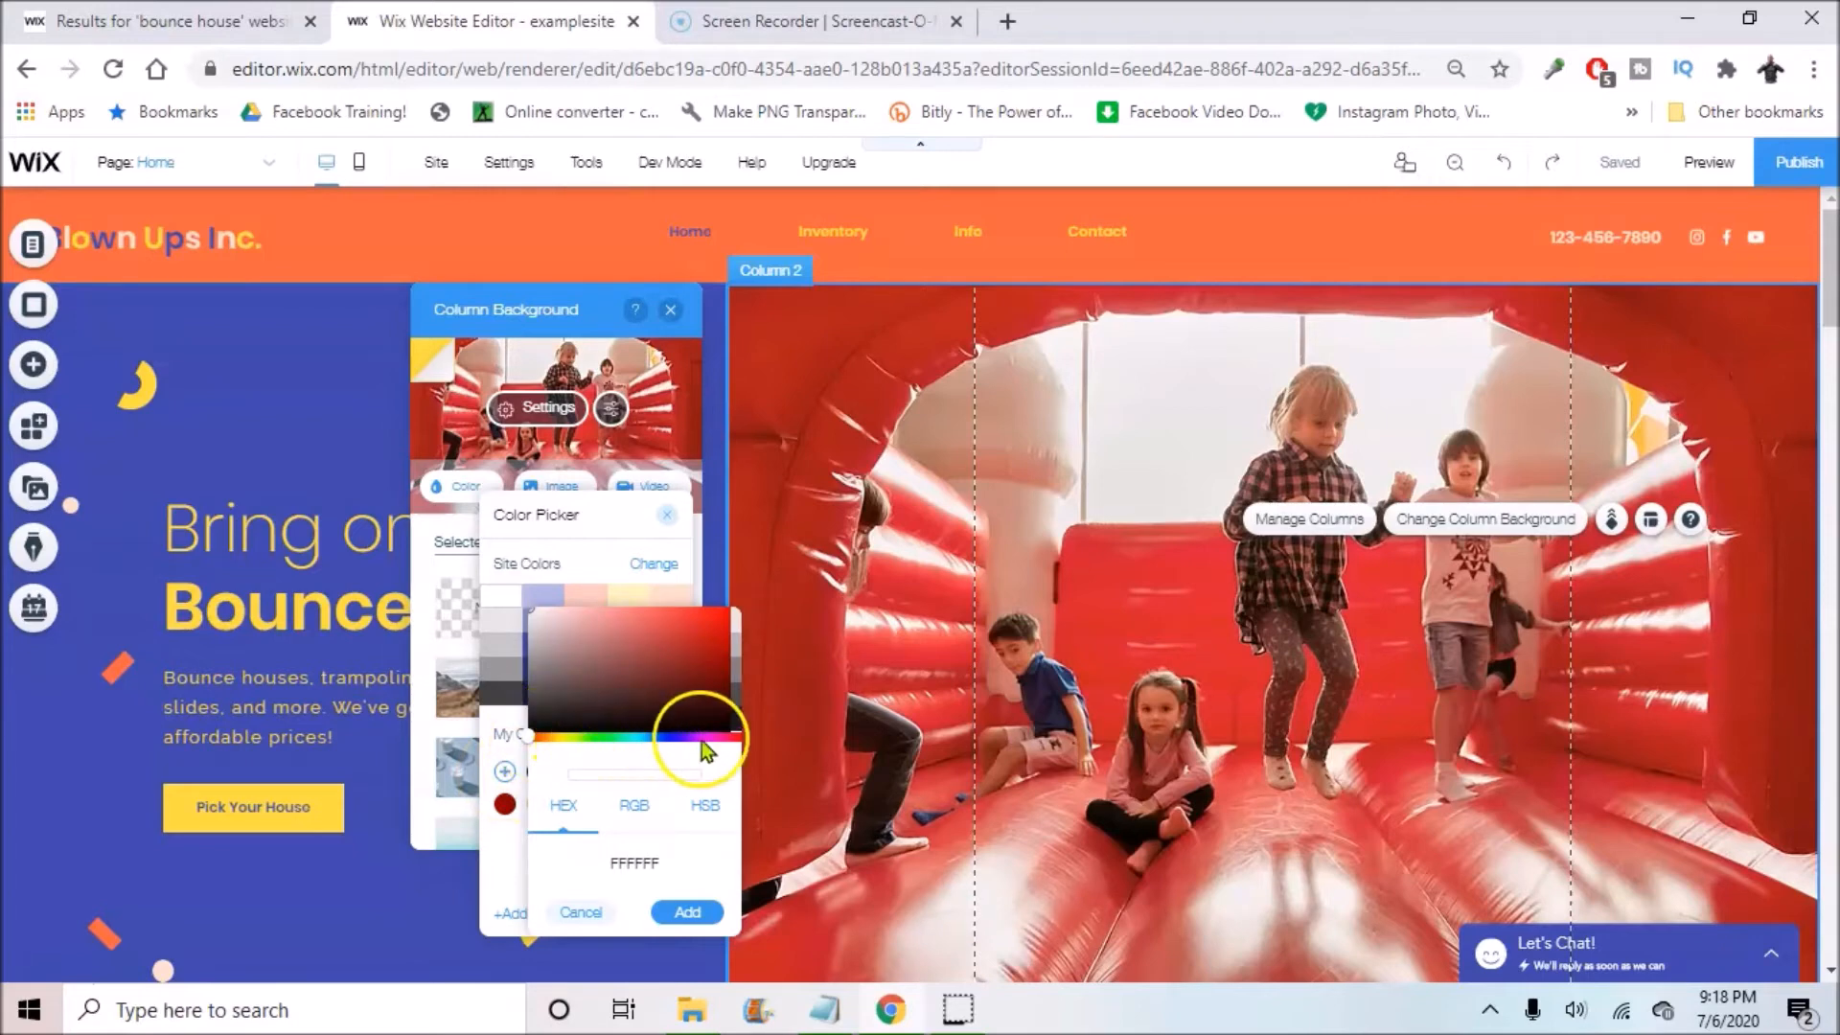
drag(717, 665, 709, 637)
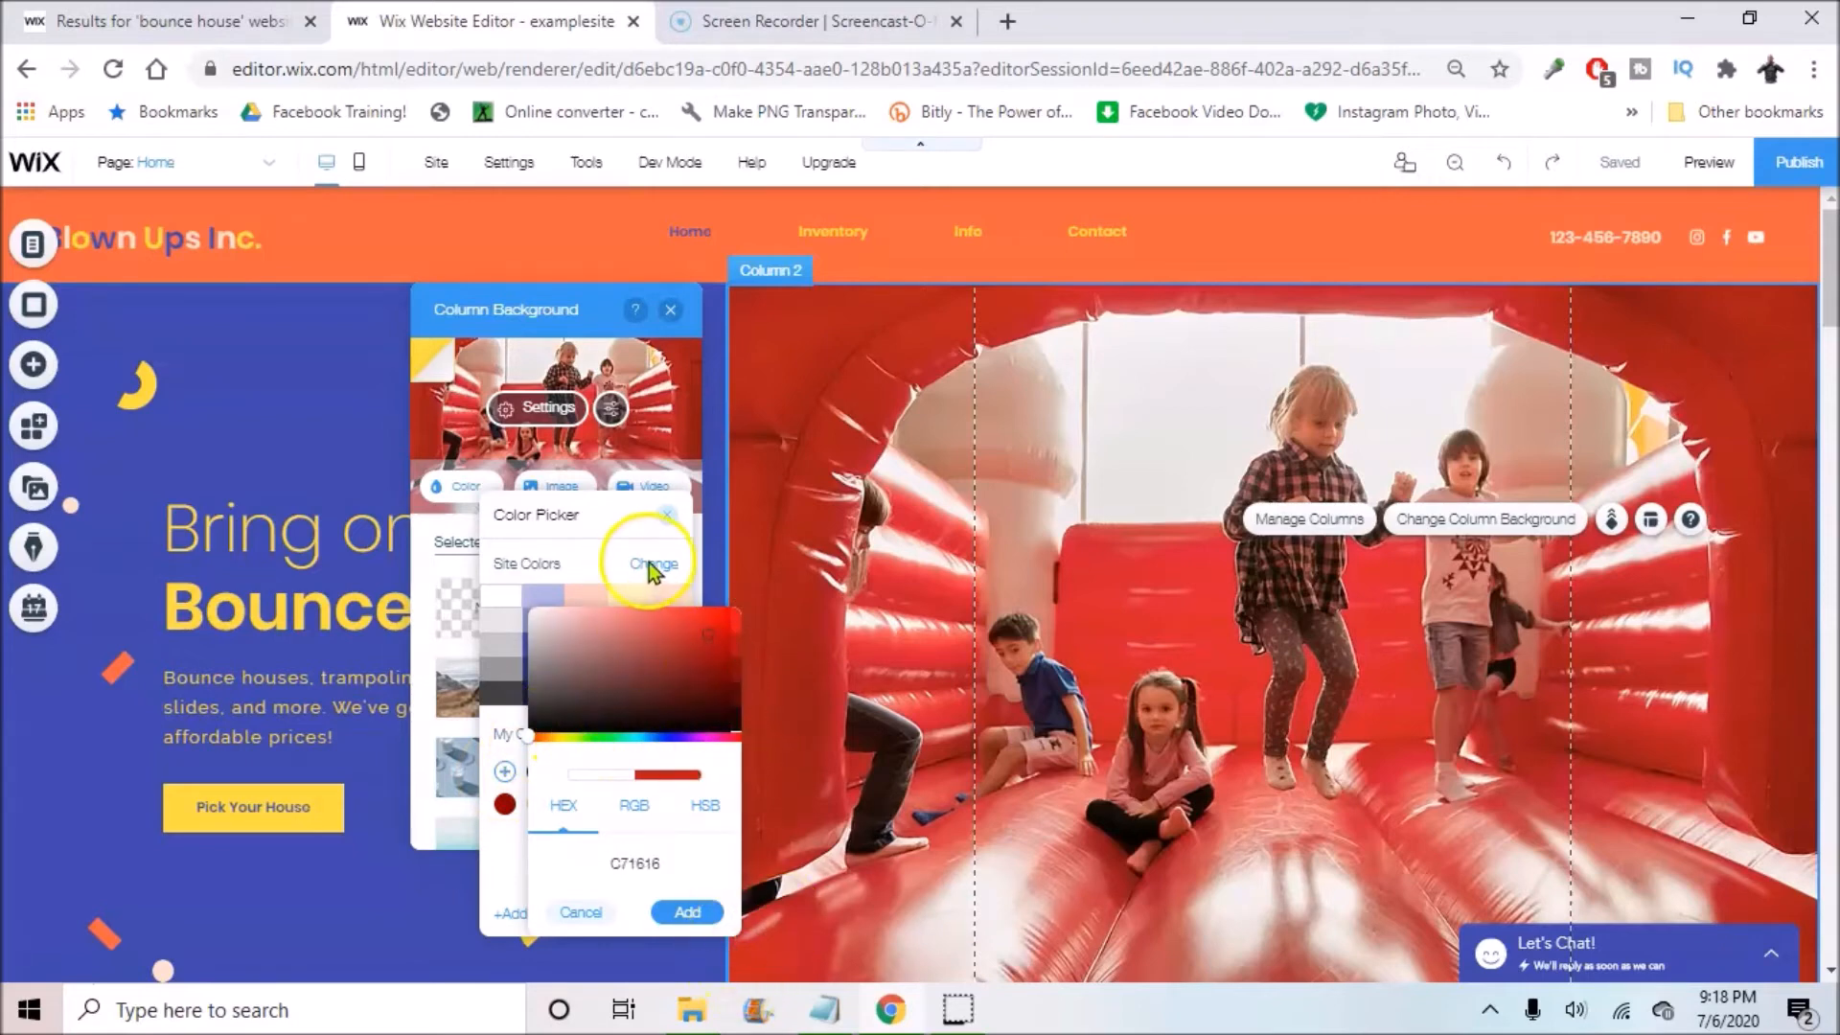
click(676, 522)
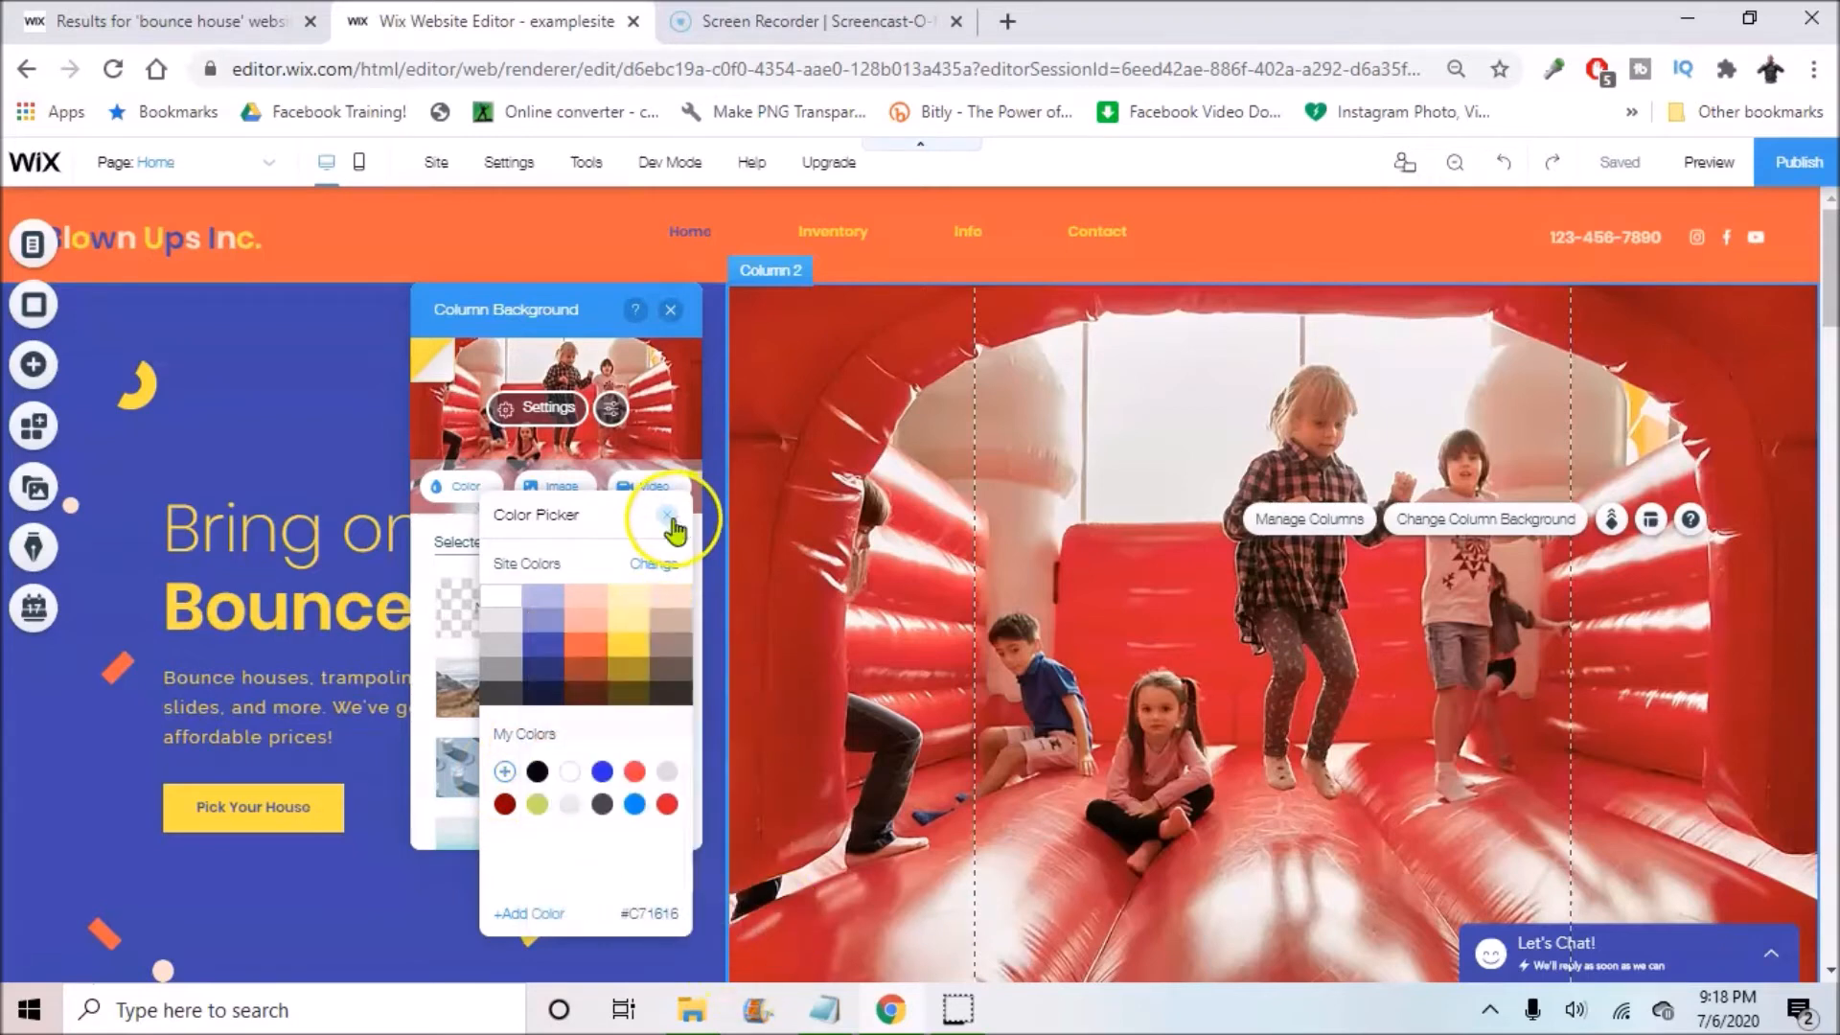
Step: Browse the site's uploaded files, then close the library keeping the bouncy castle image
click(557, 487)
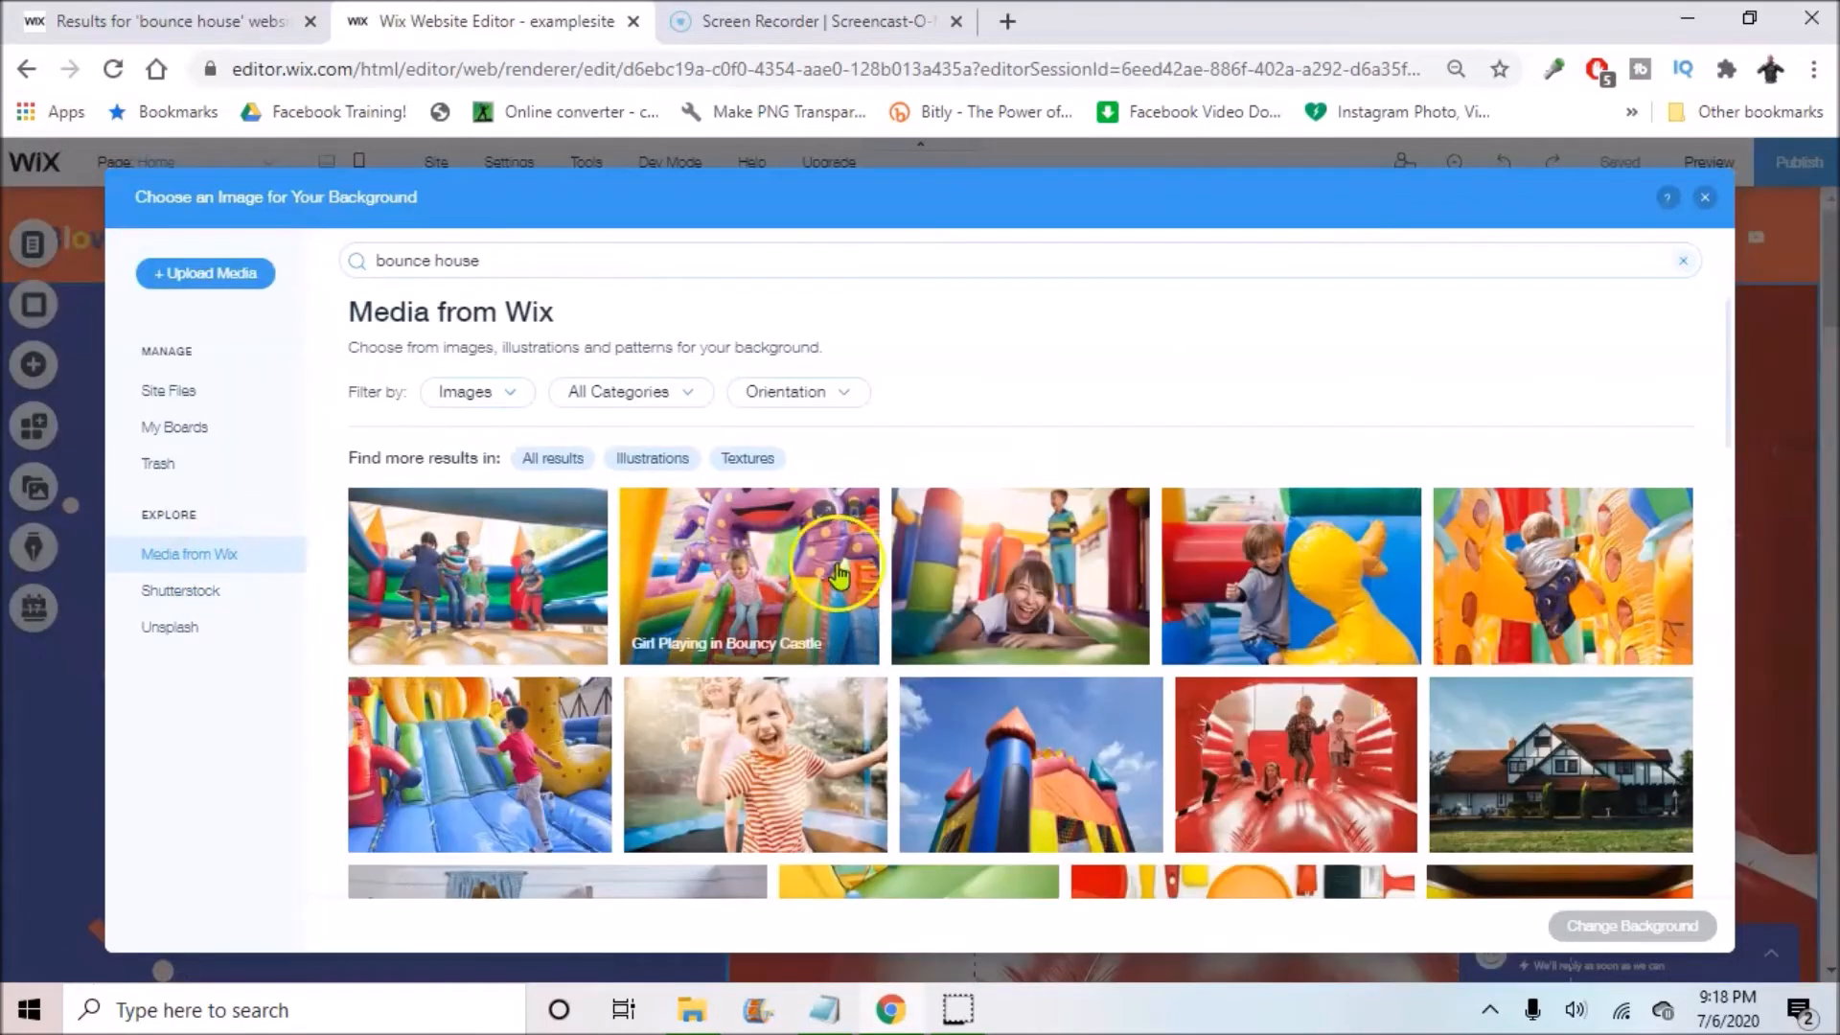
click(156, 411)
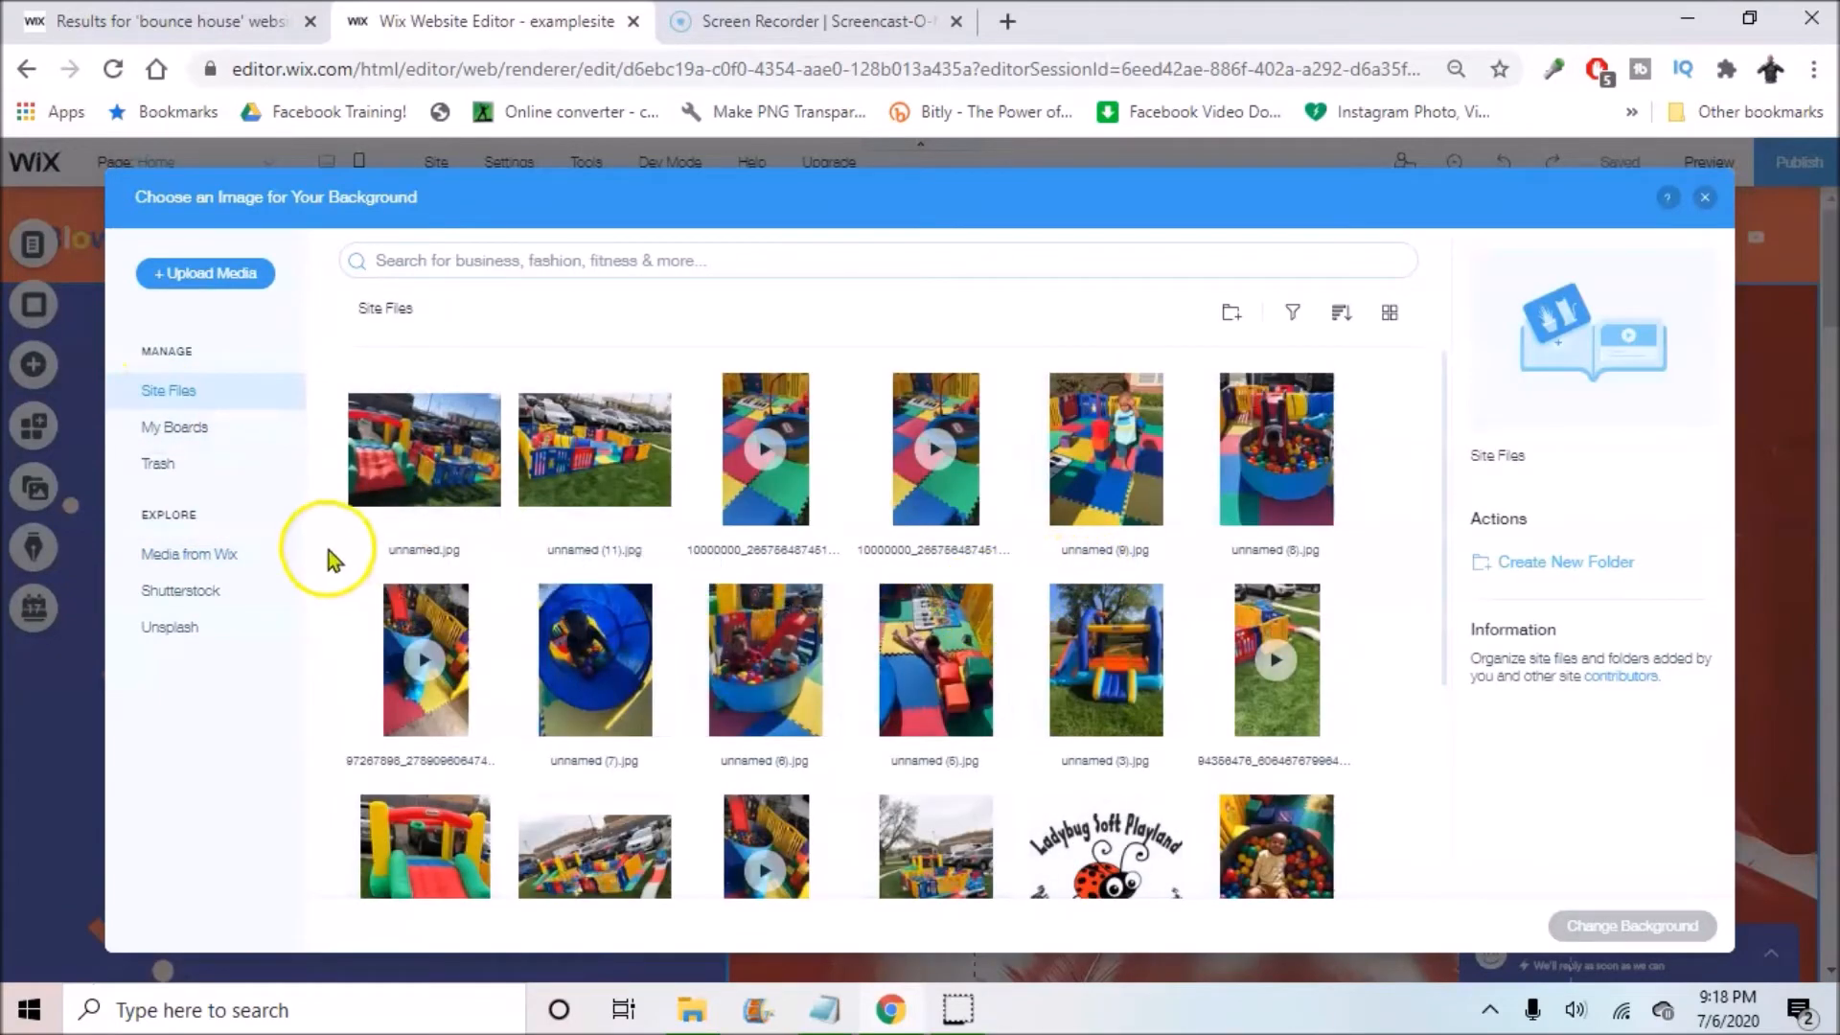
click(1706, 199)
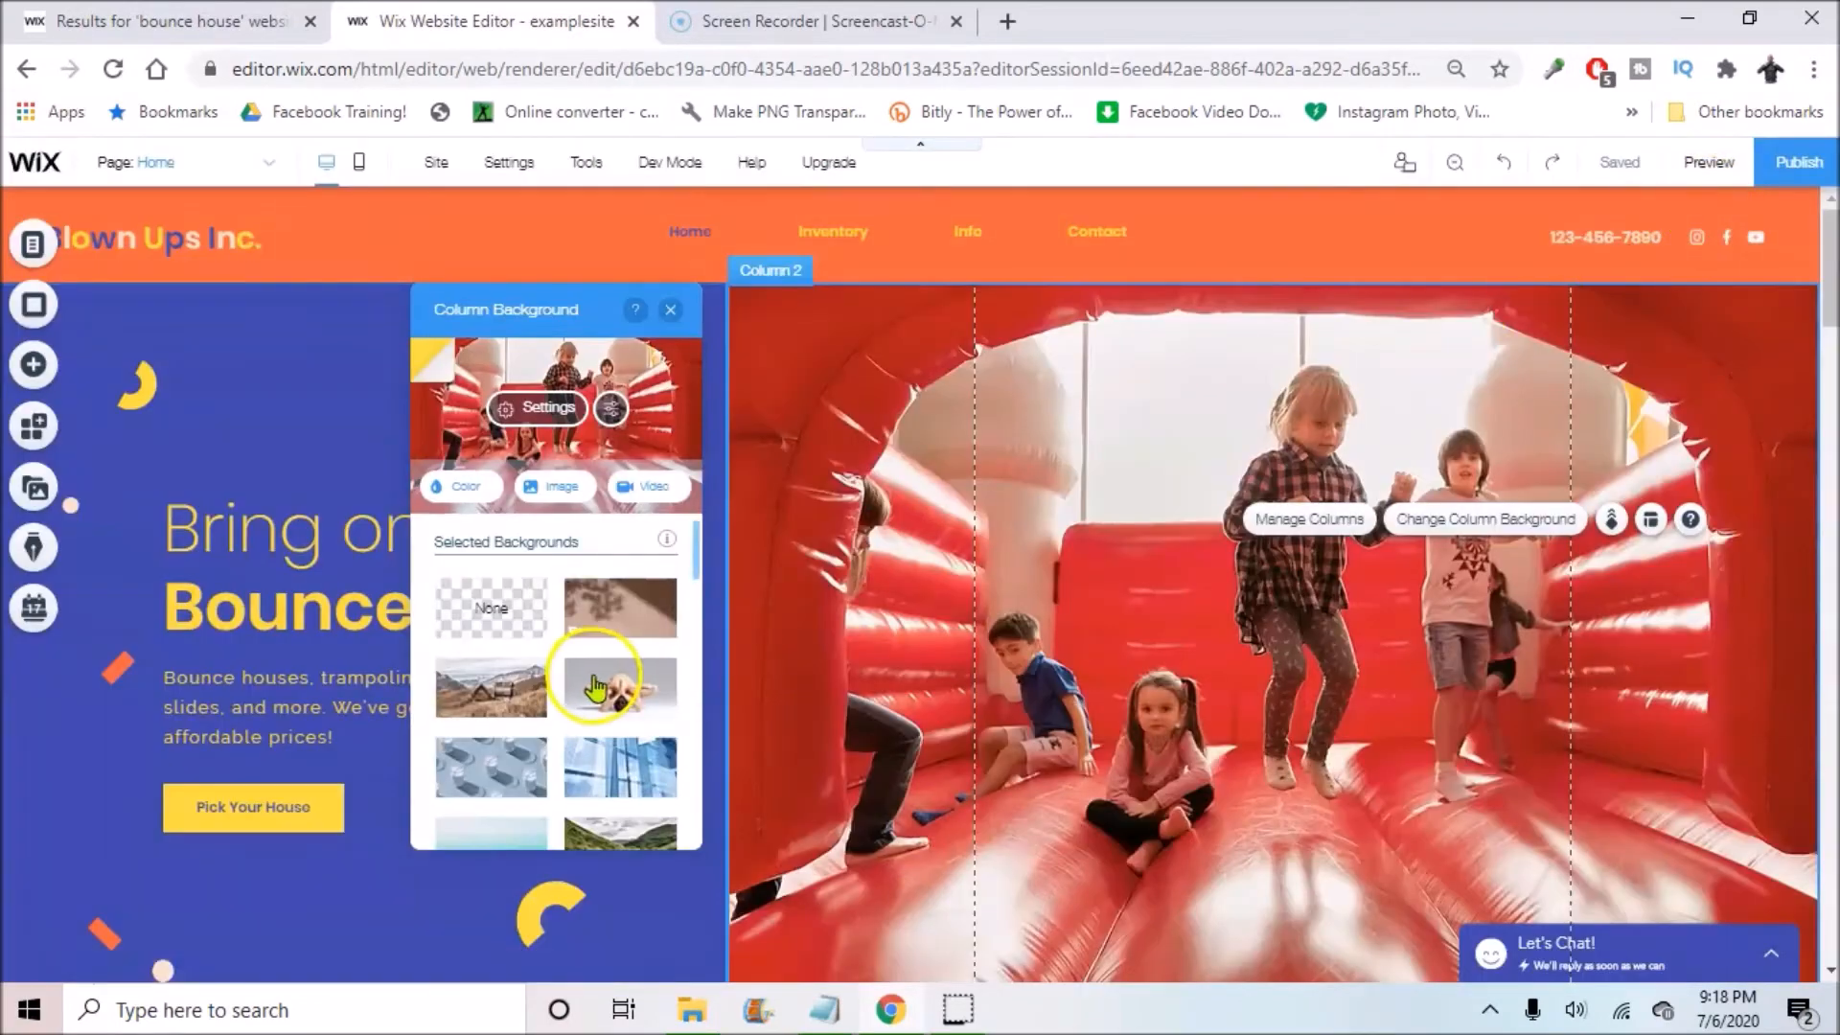
Step: Keep the column image centred and set to Scale to Fill in Image Settings
click(548, 408)
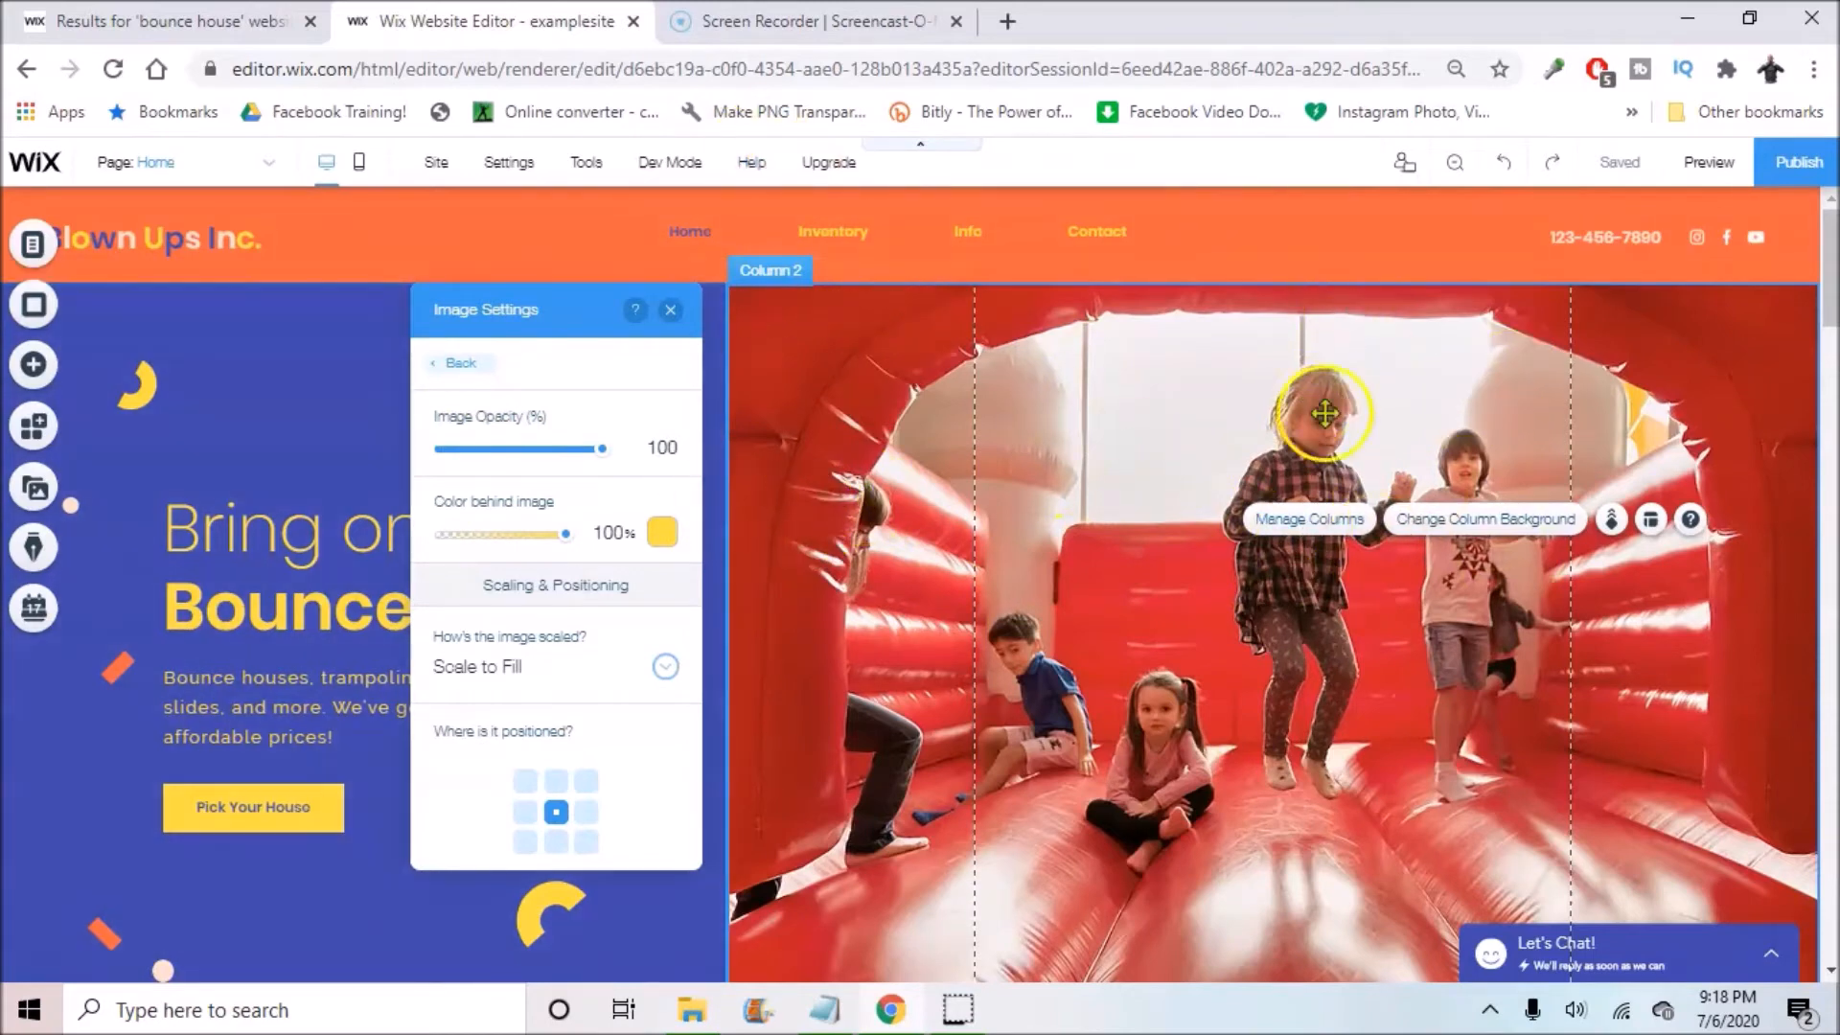
click(529, 681)
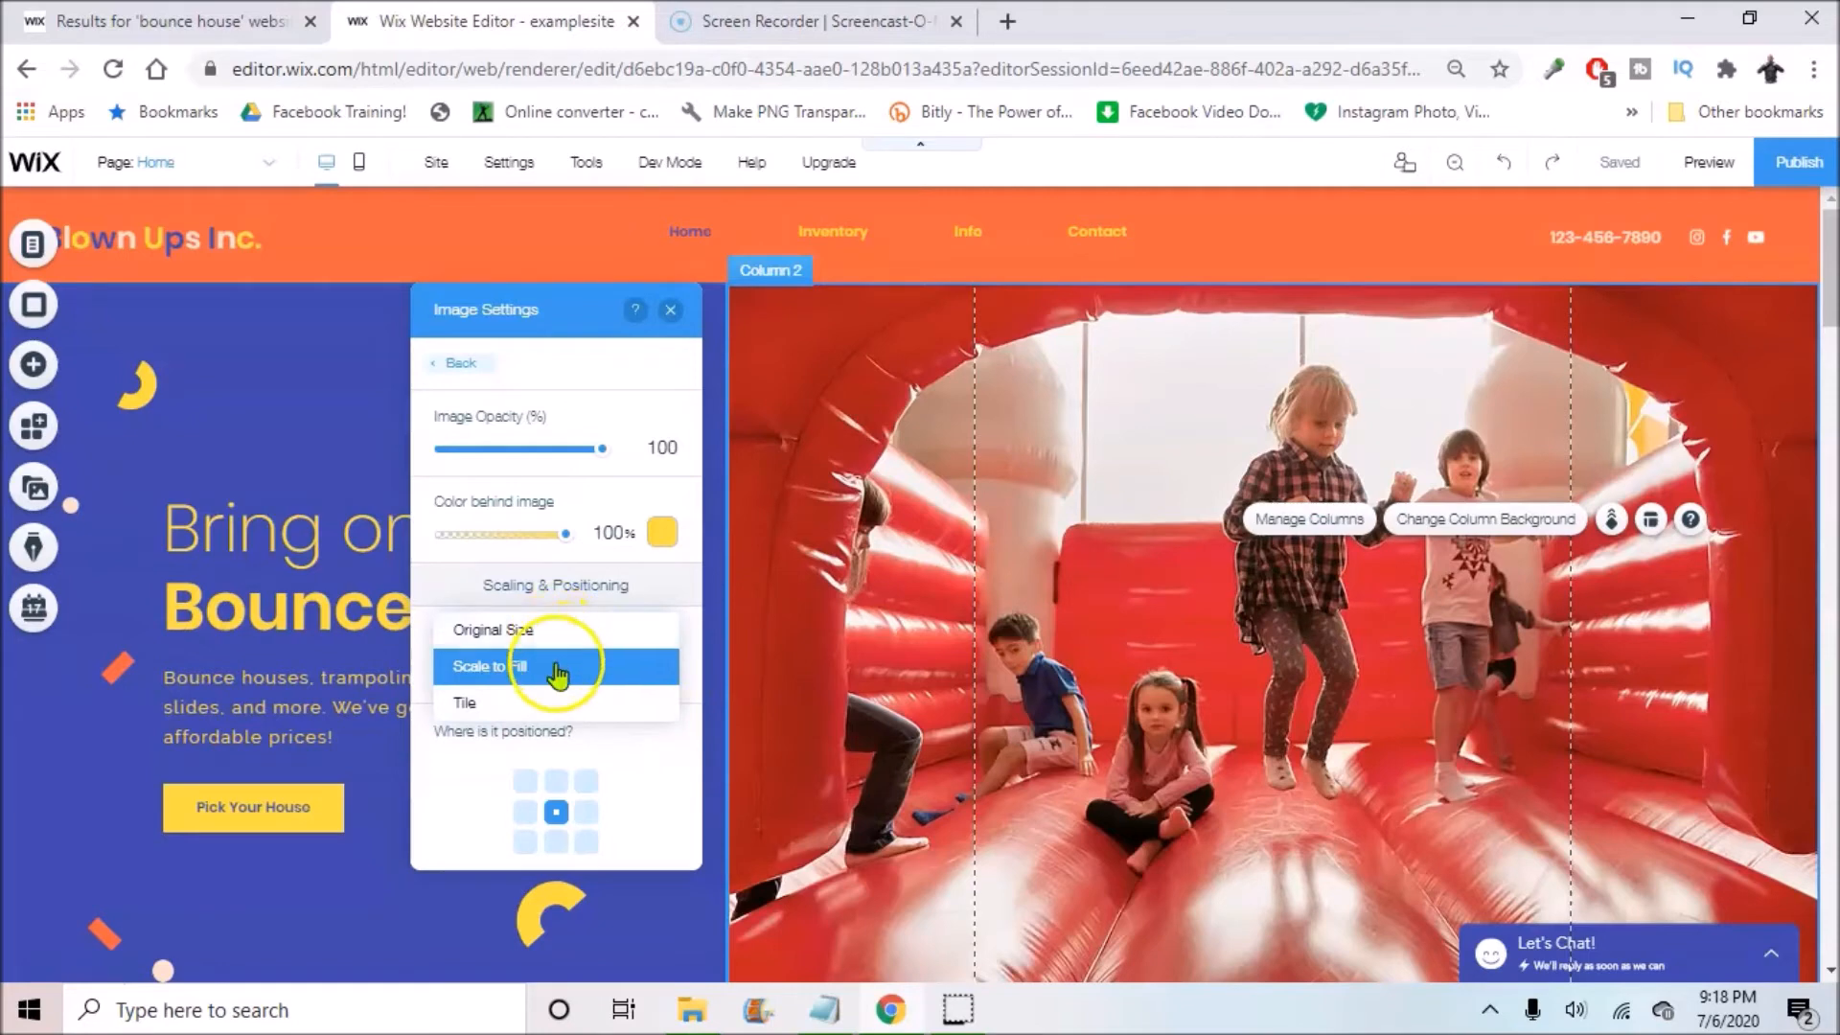
click(611, 757)
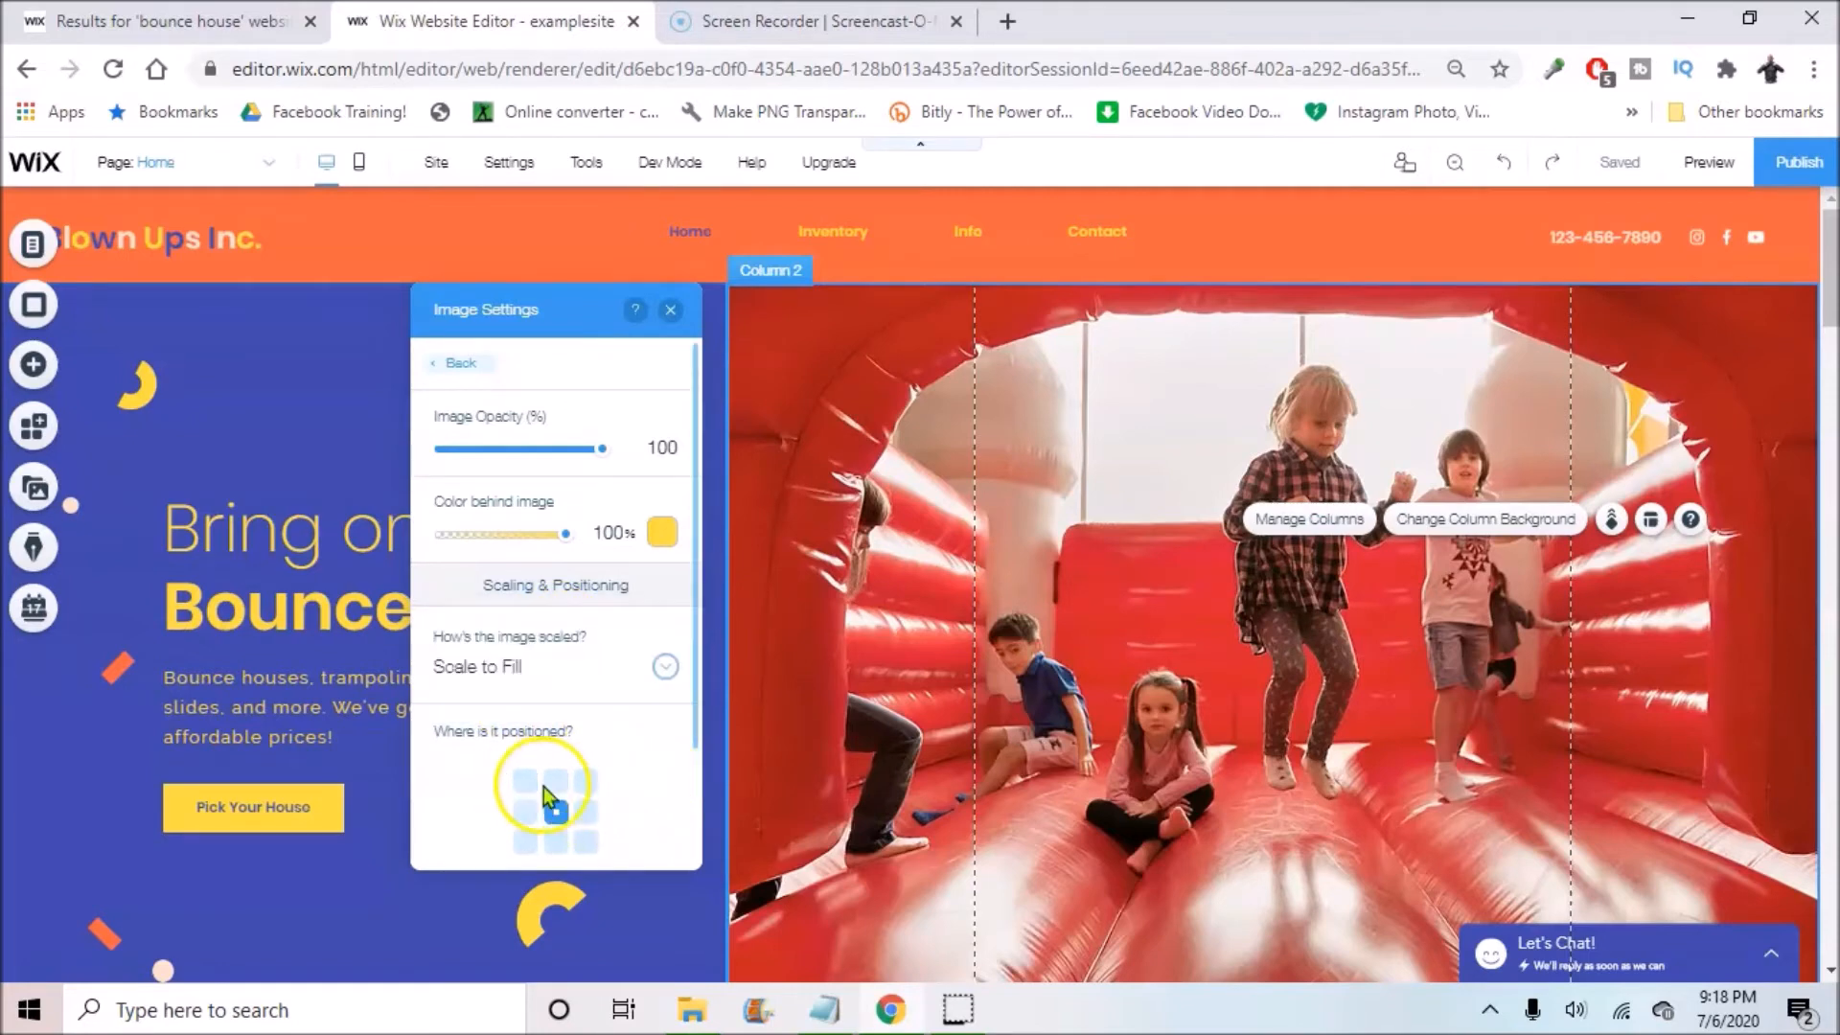
scroll(646, 767, down, 3)
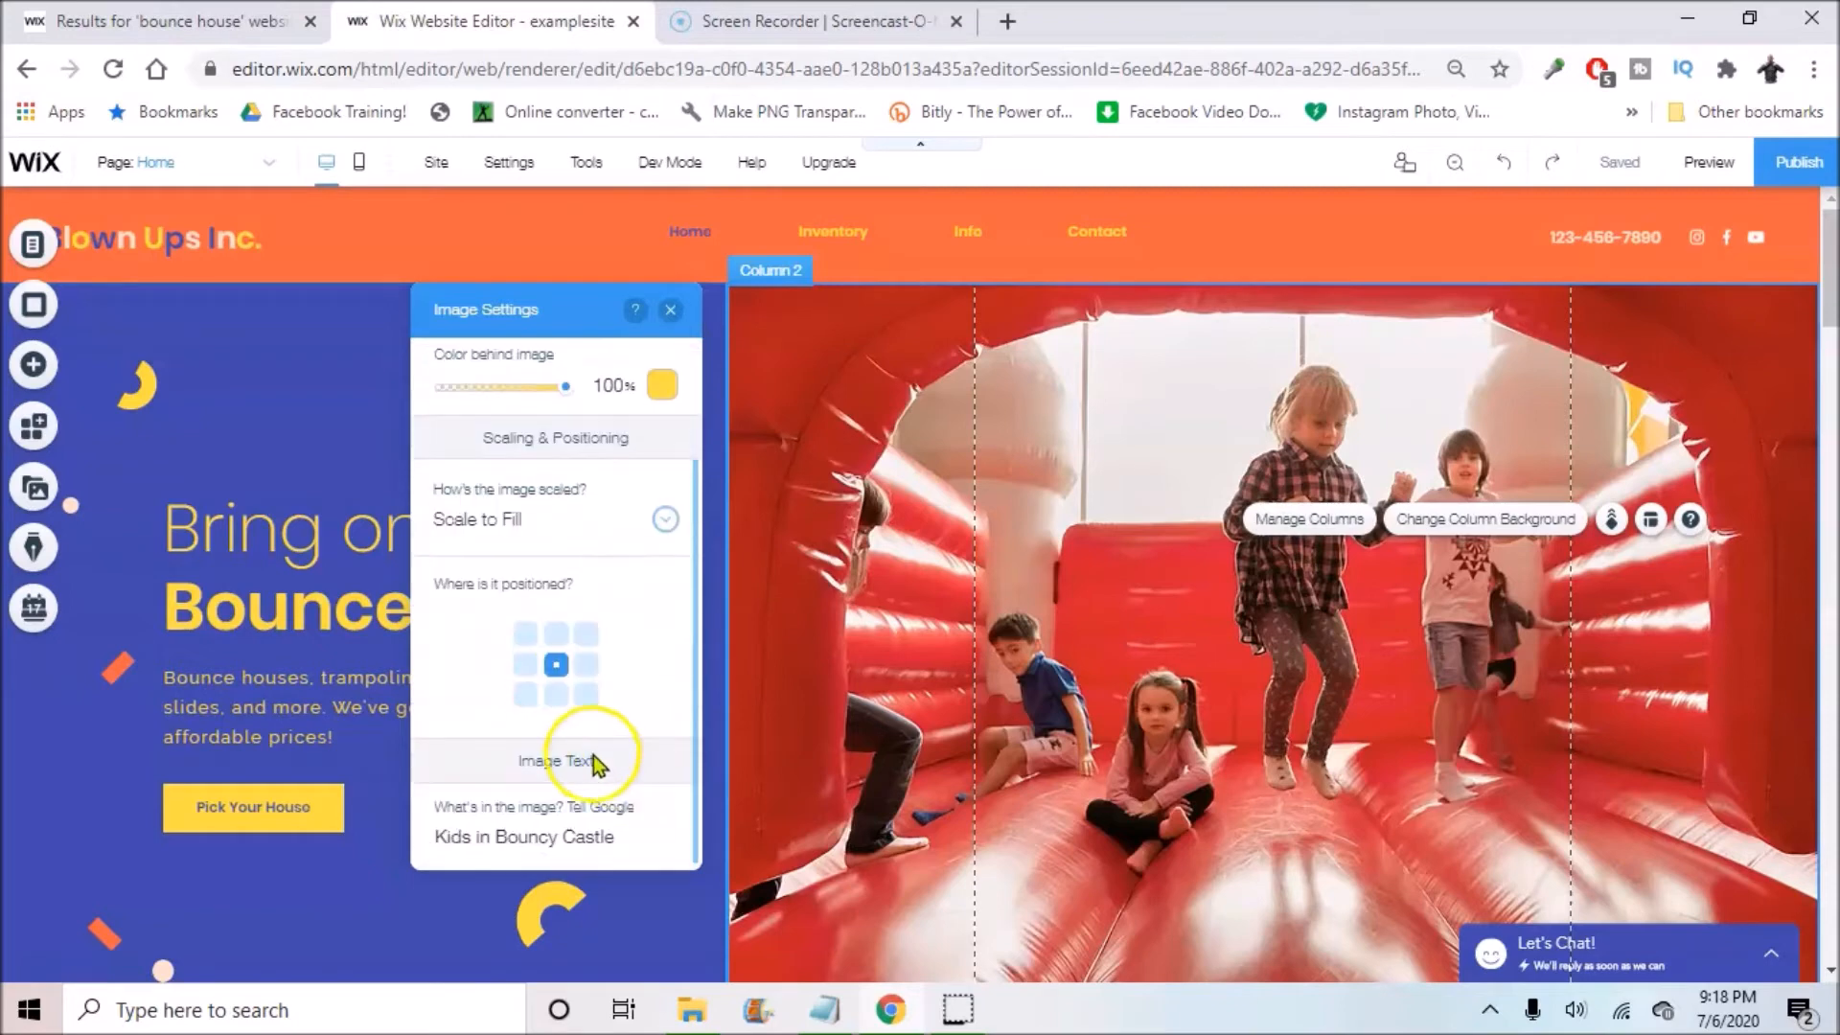
click(535, 641)
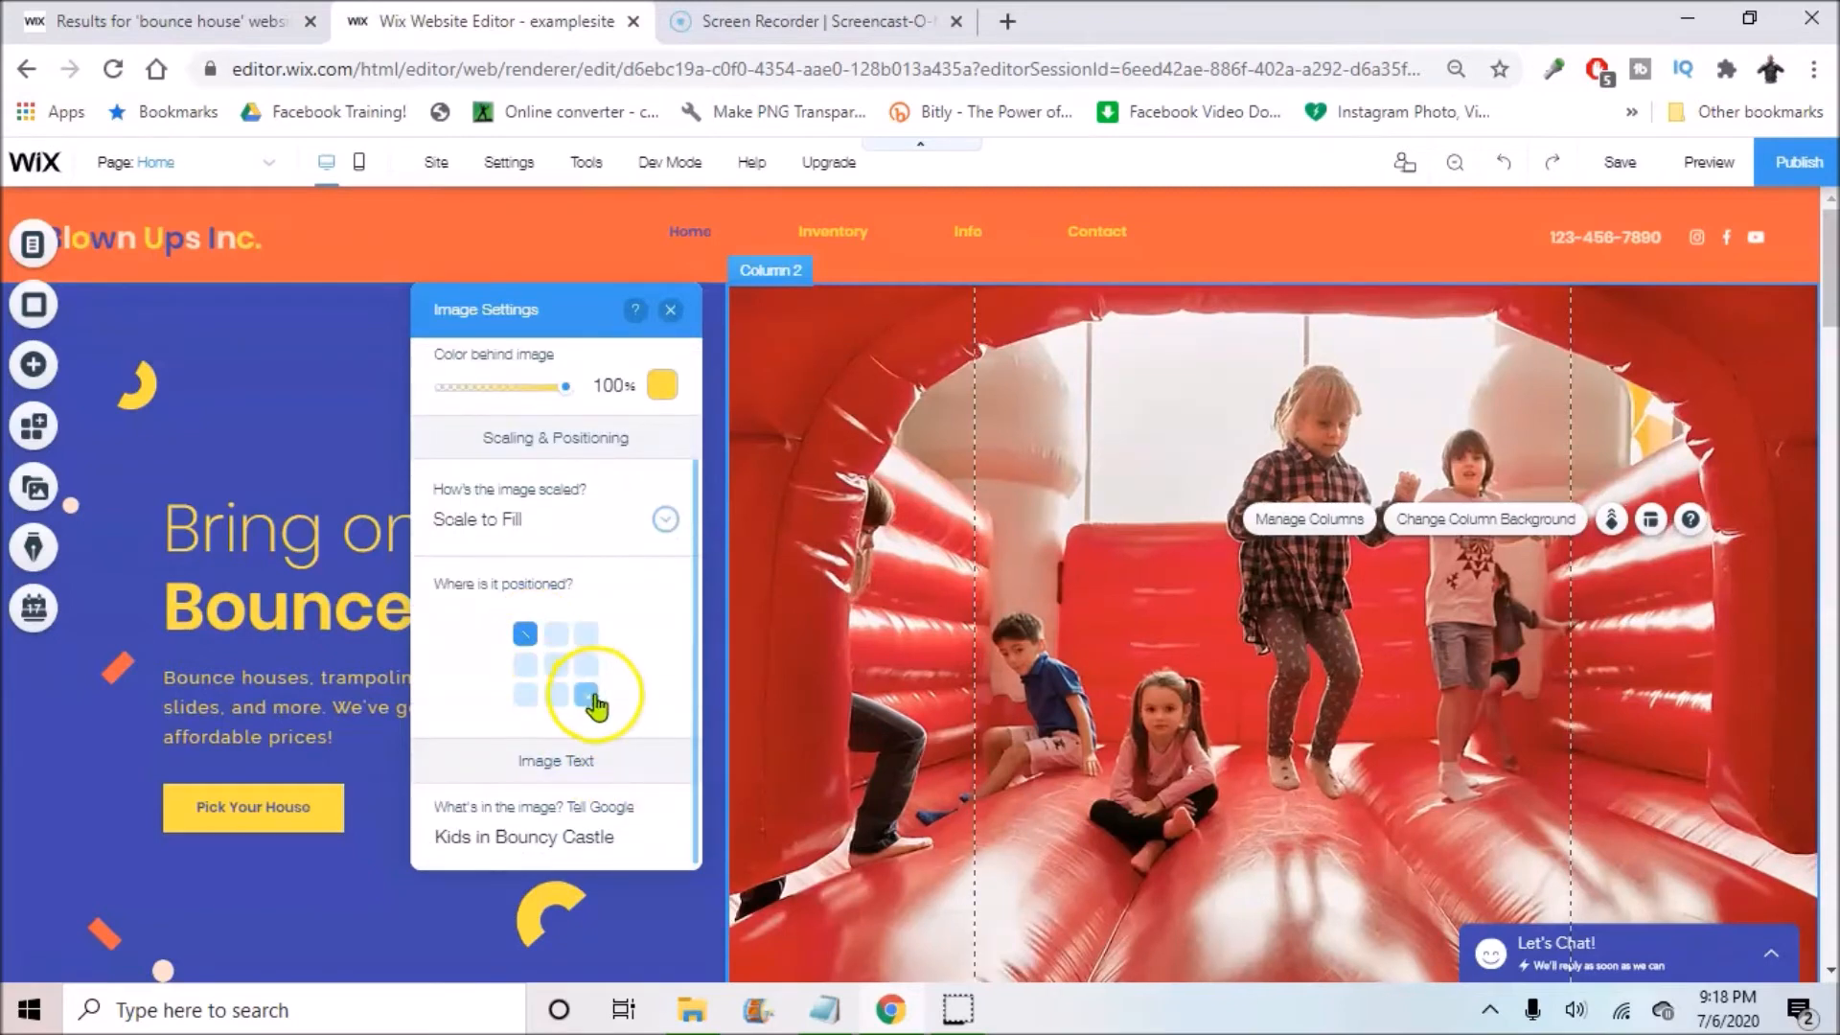
click(555, 668)
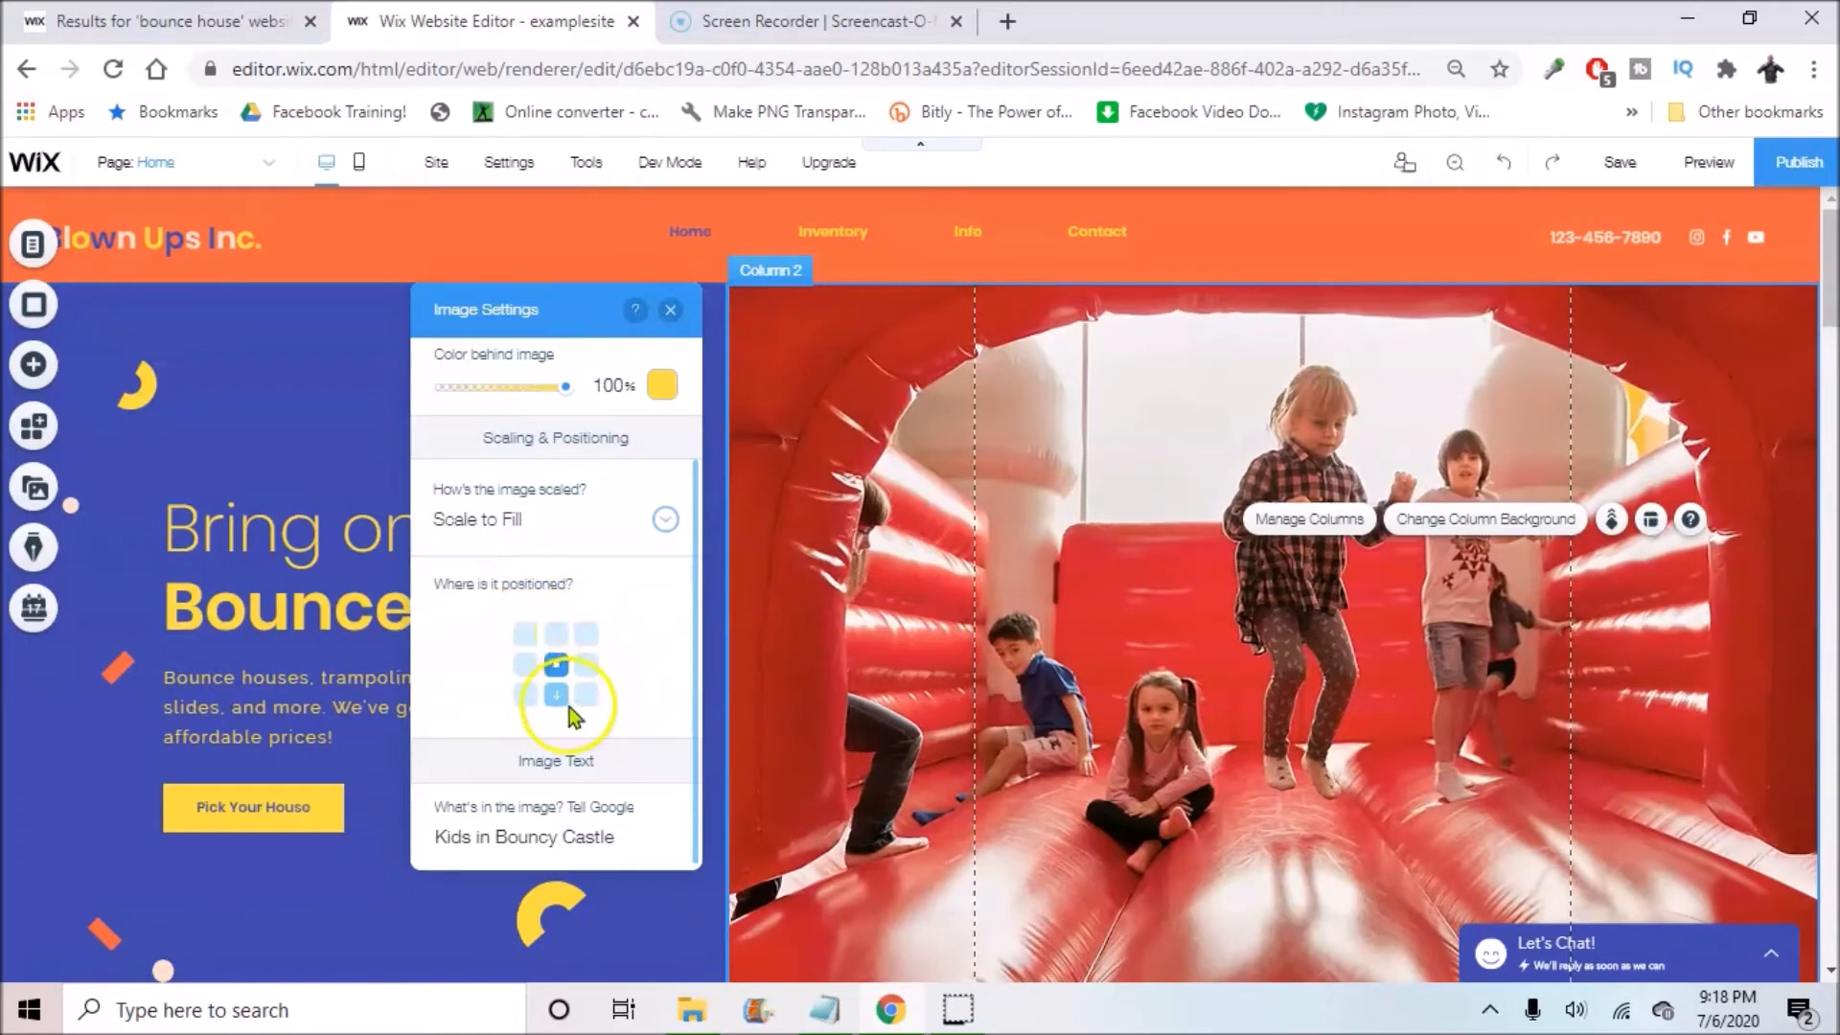
click(659, 522)
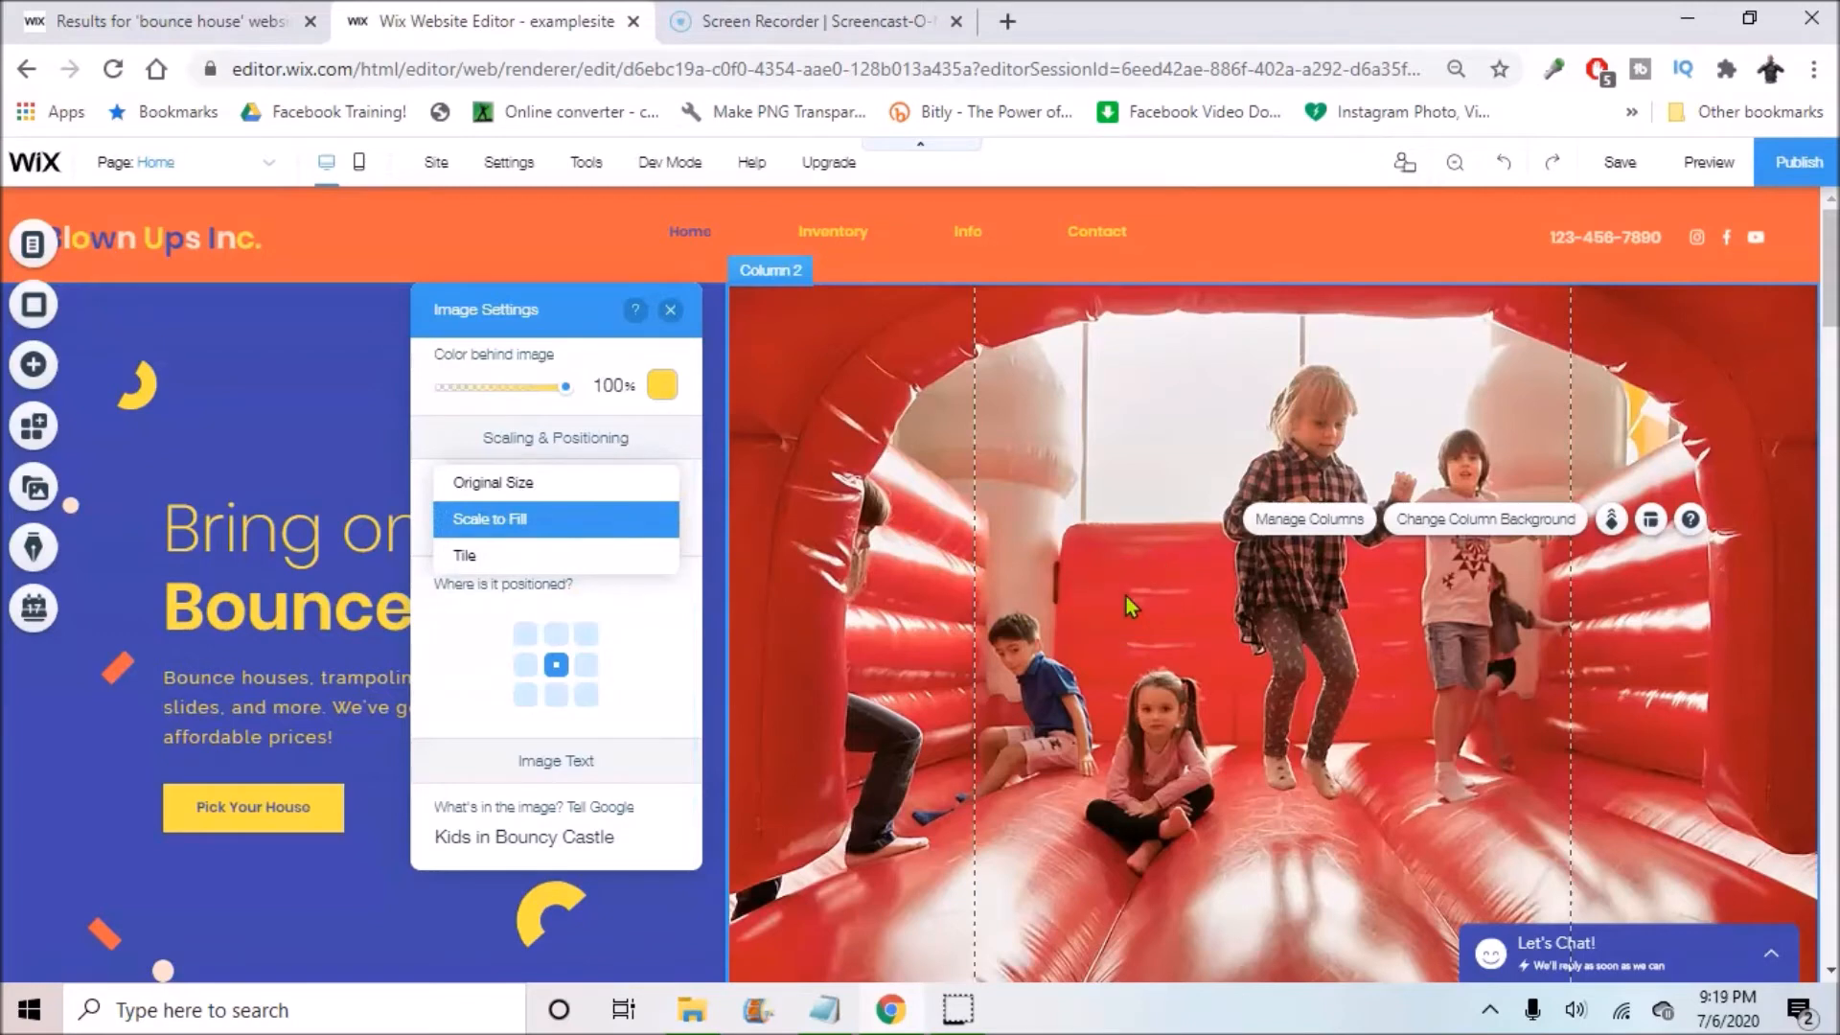
click(652, 618)
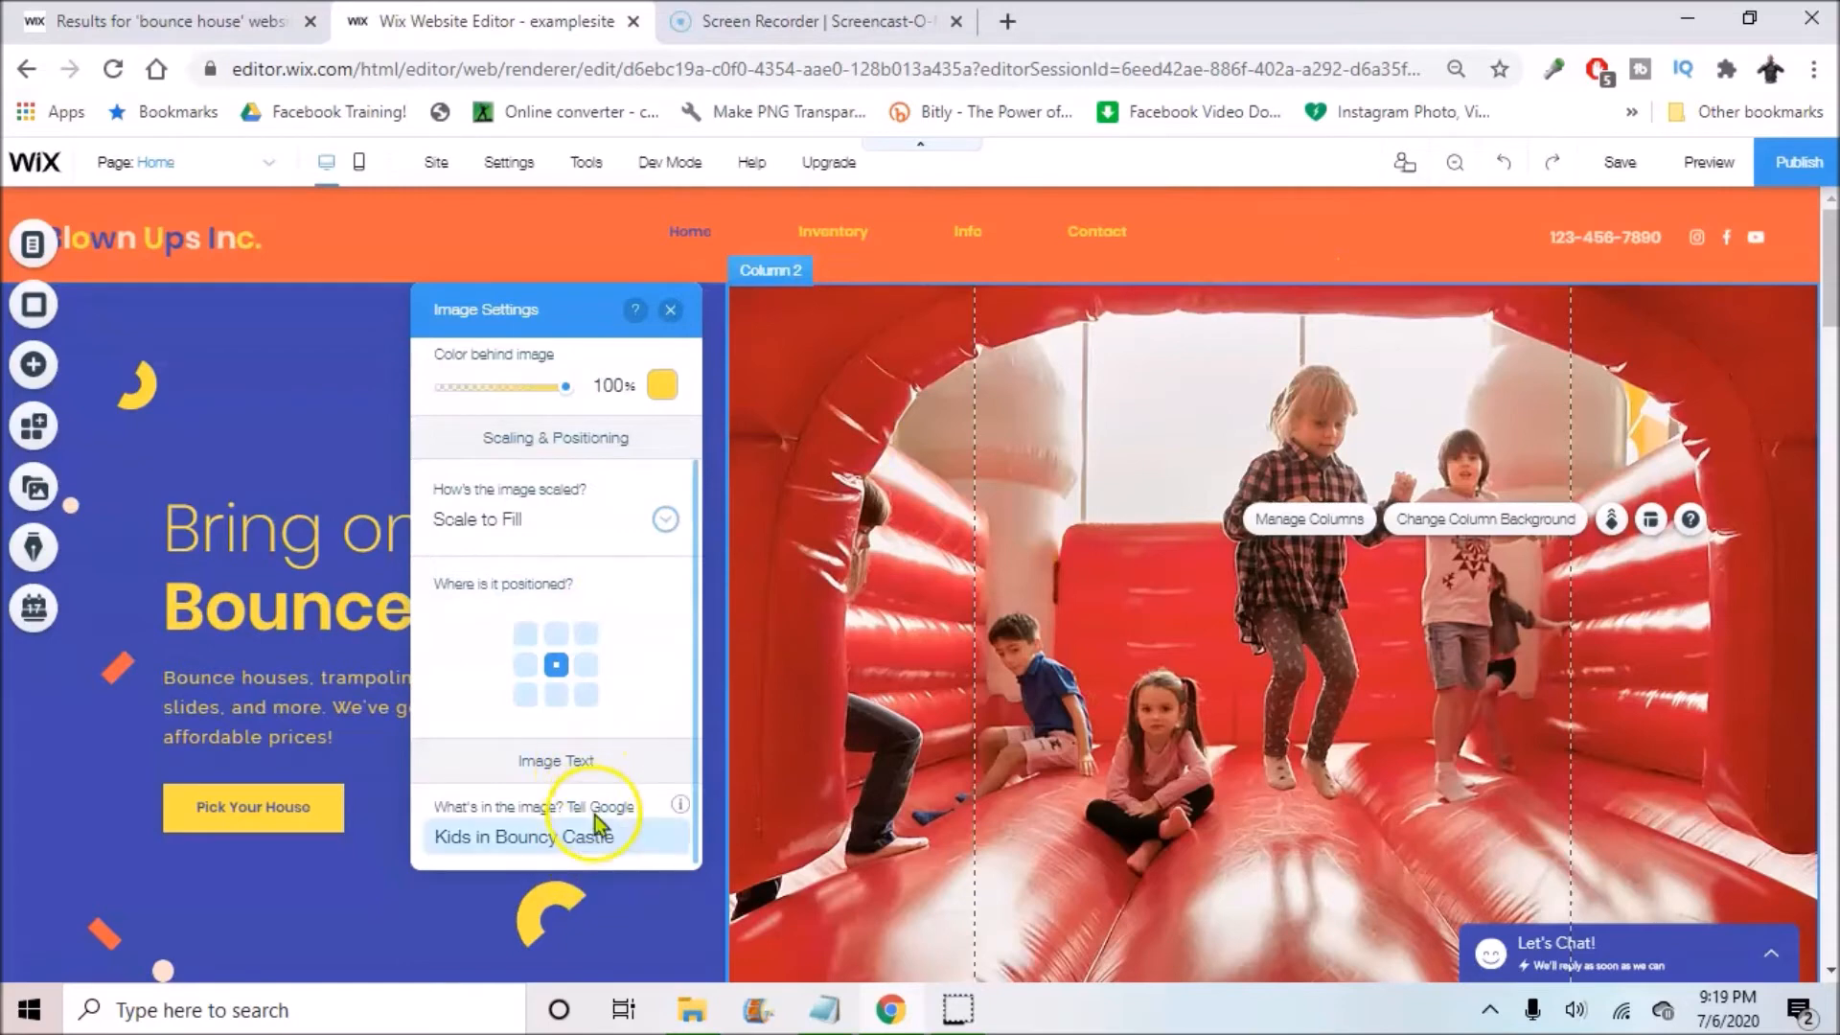
Step: Keep the yellow backing colour and the image opacity at 100, then go back
scroll(607, 683, up, 2)
click(663, 534)
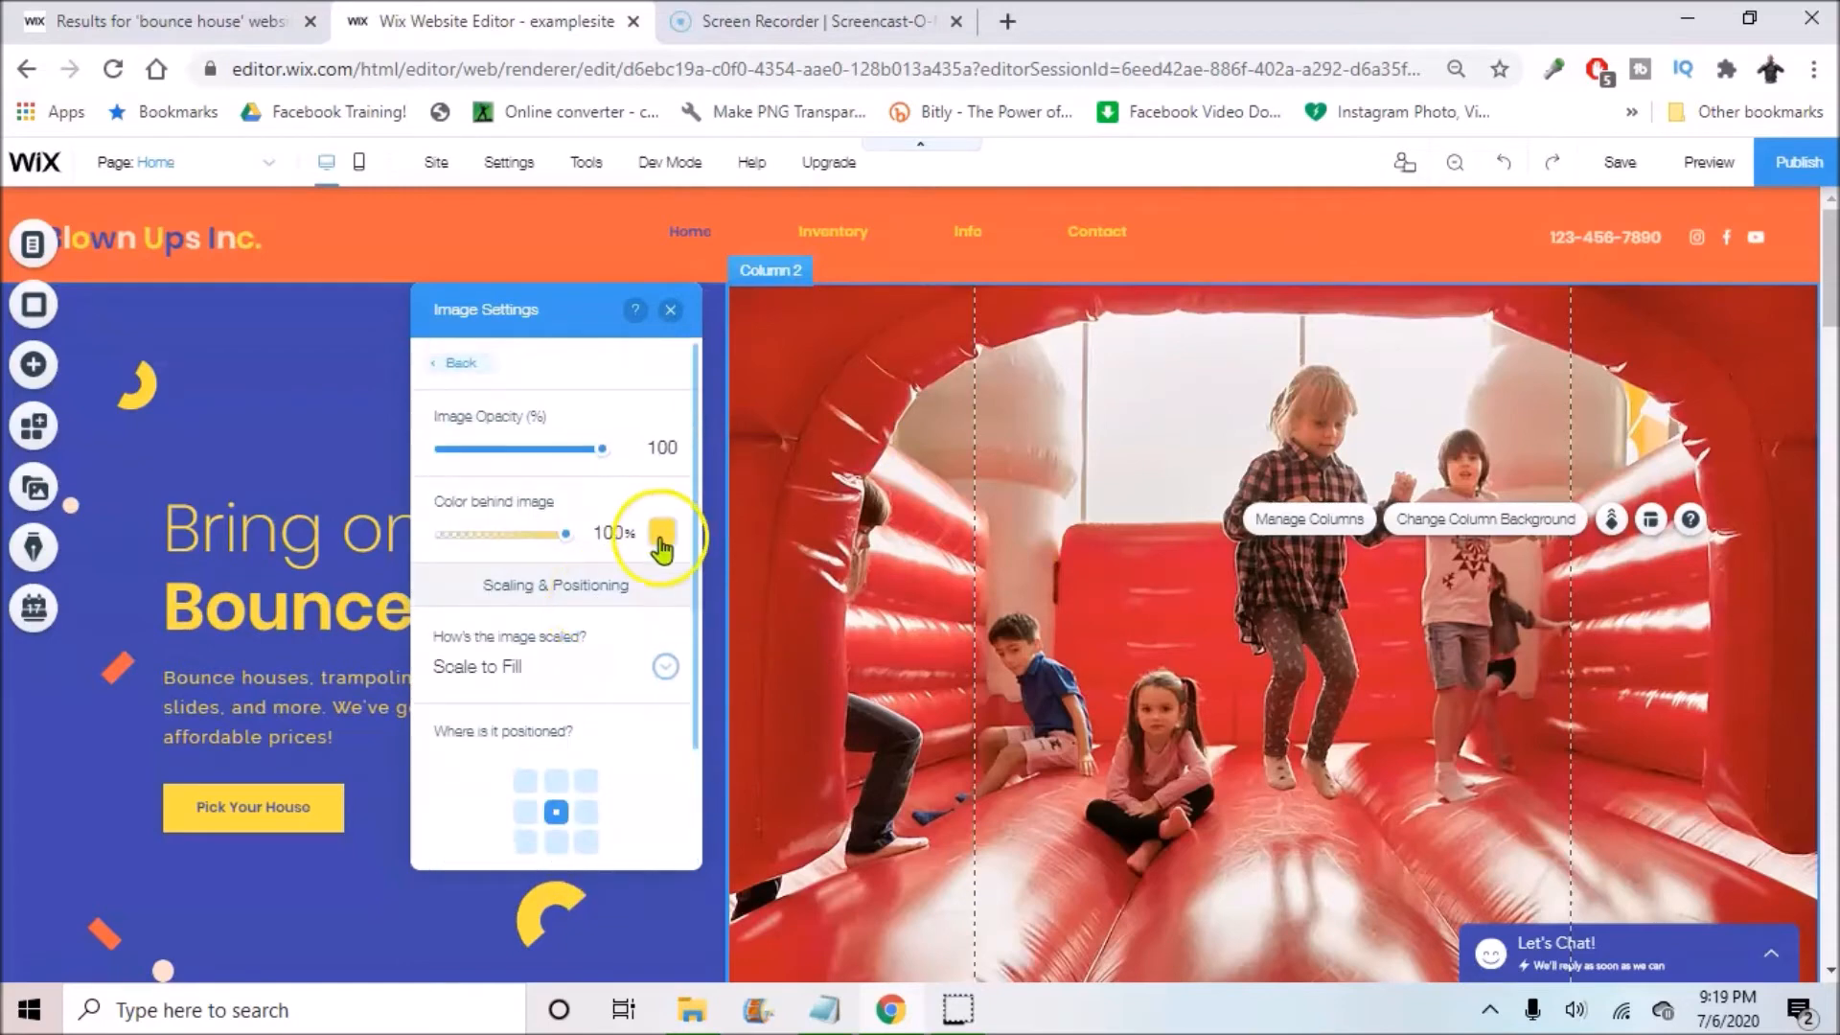
click(600, 467)
drag(600, 464, 642, 458)
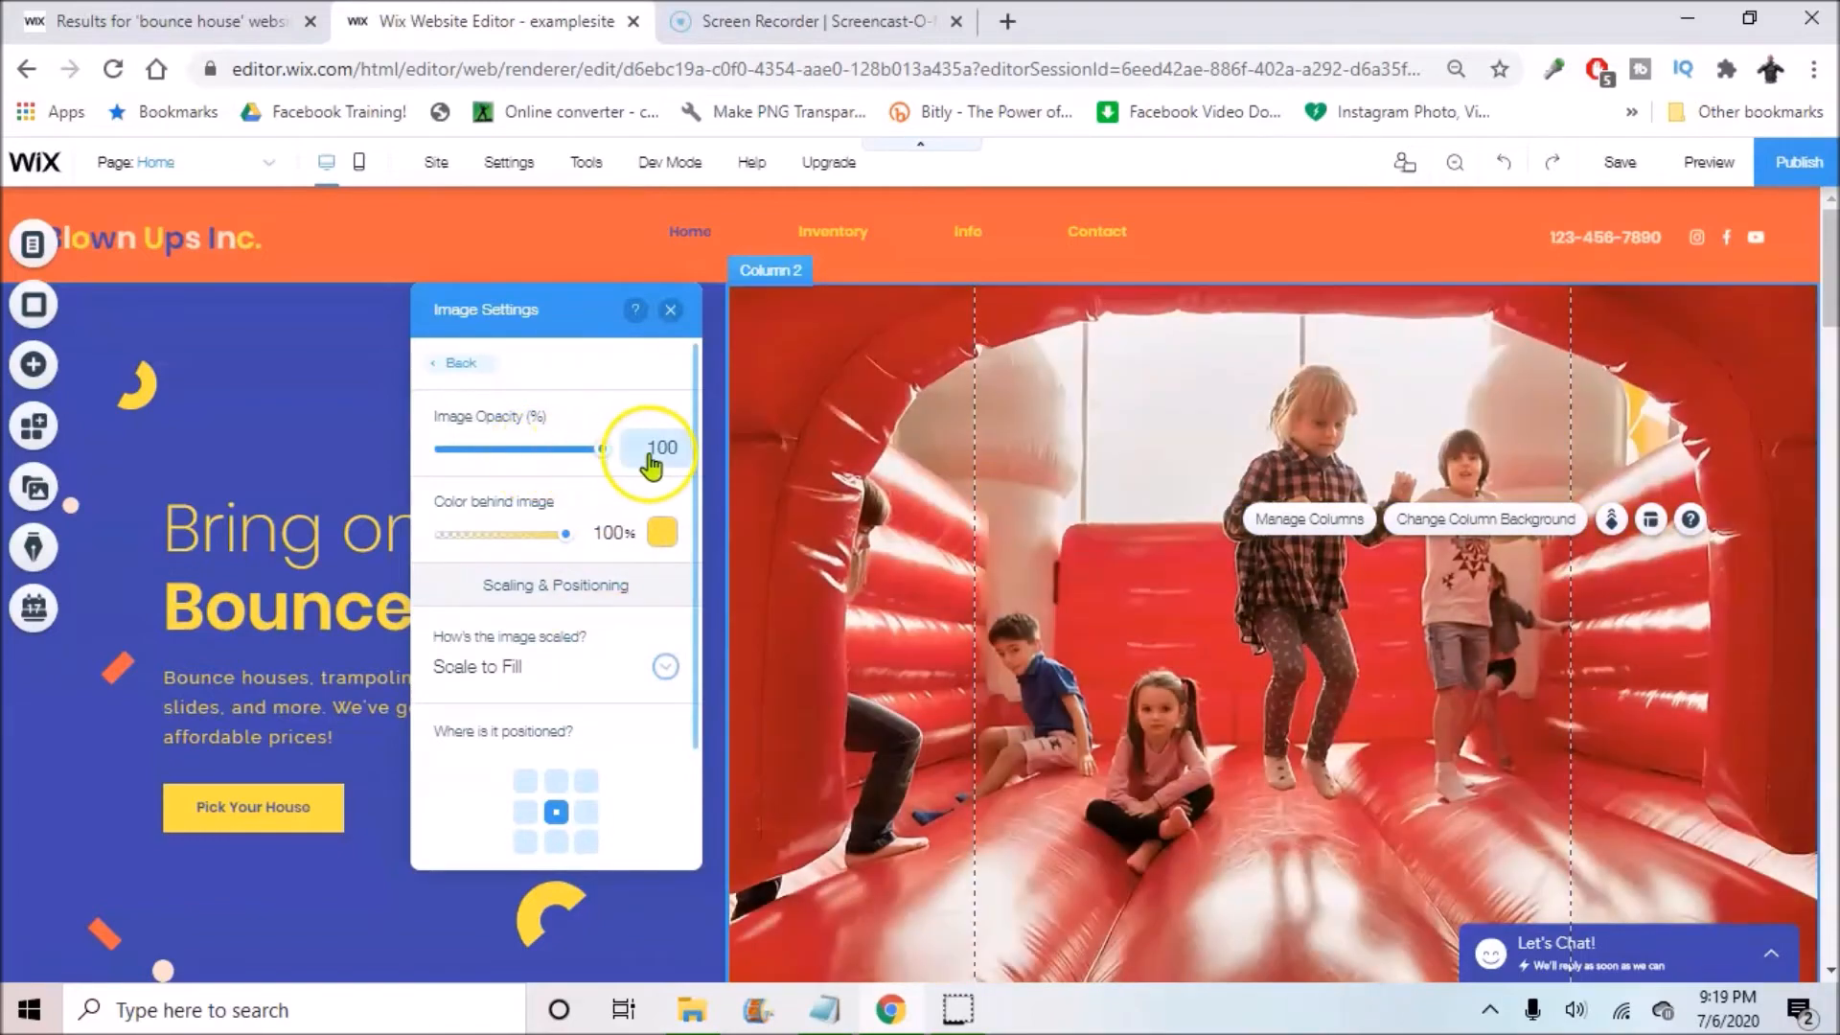
click(452, 366)
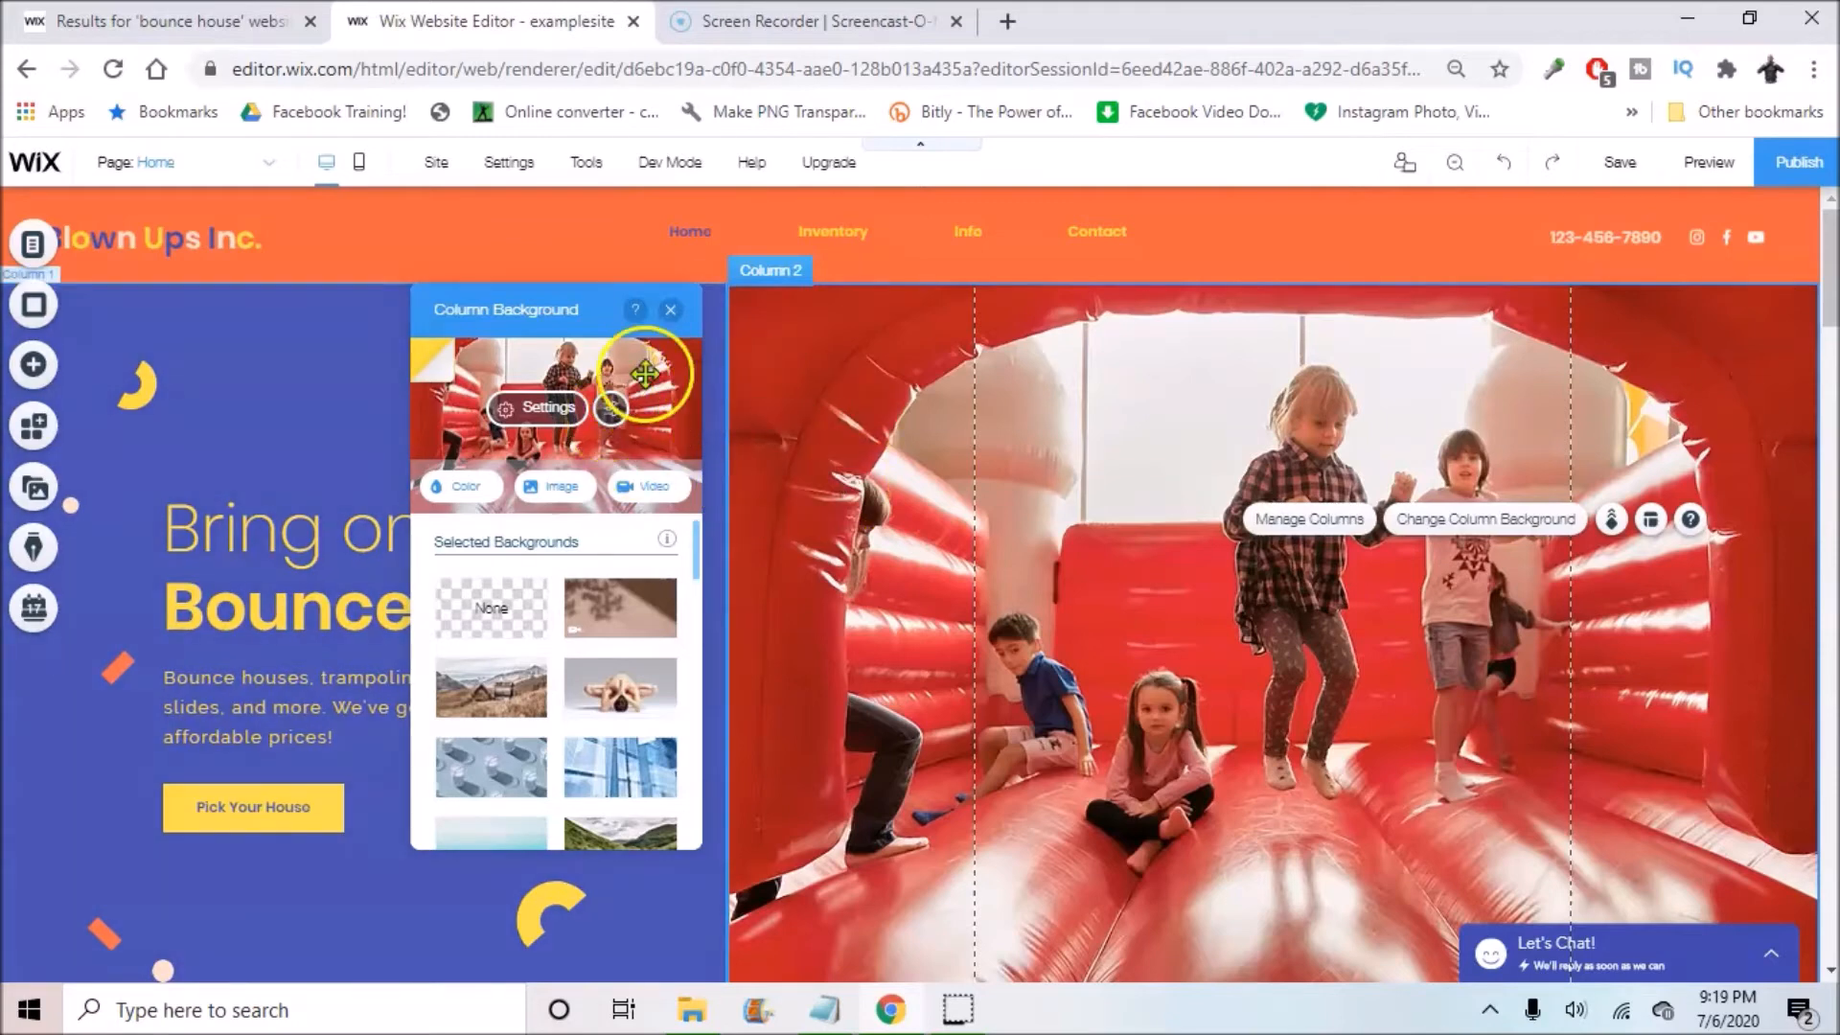
Step: Open the column image in Photo Studio, cancel without changes, and close the background settings
click(614, 416)
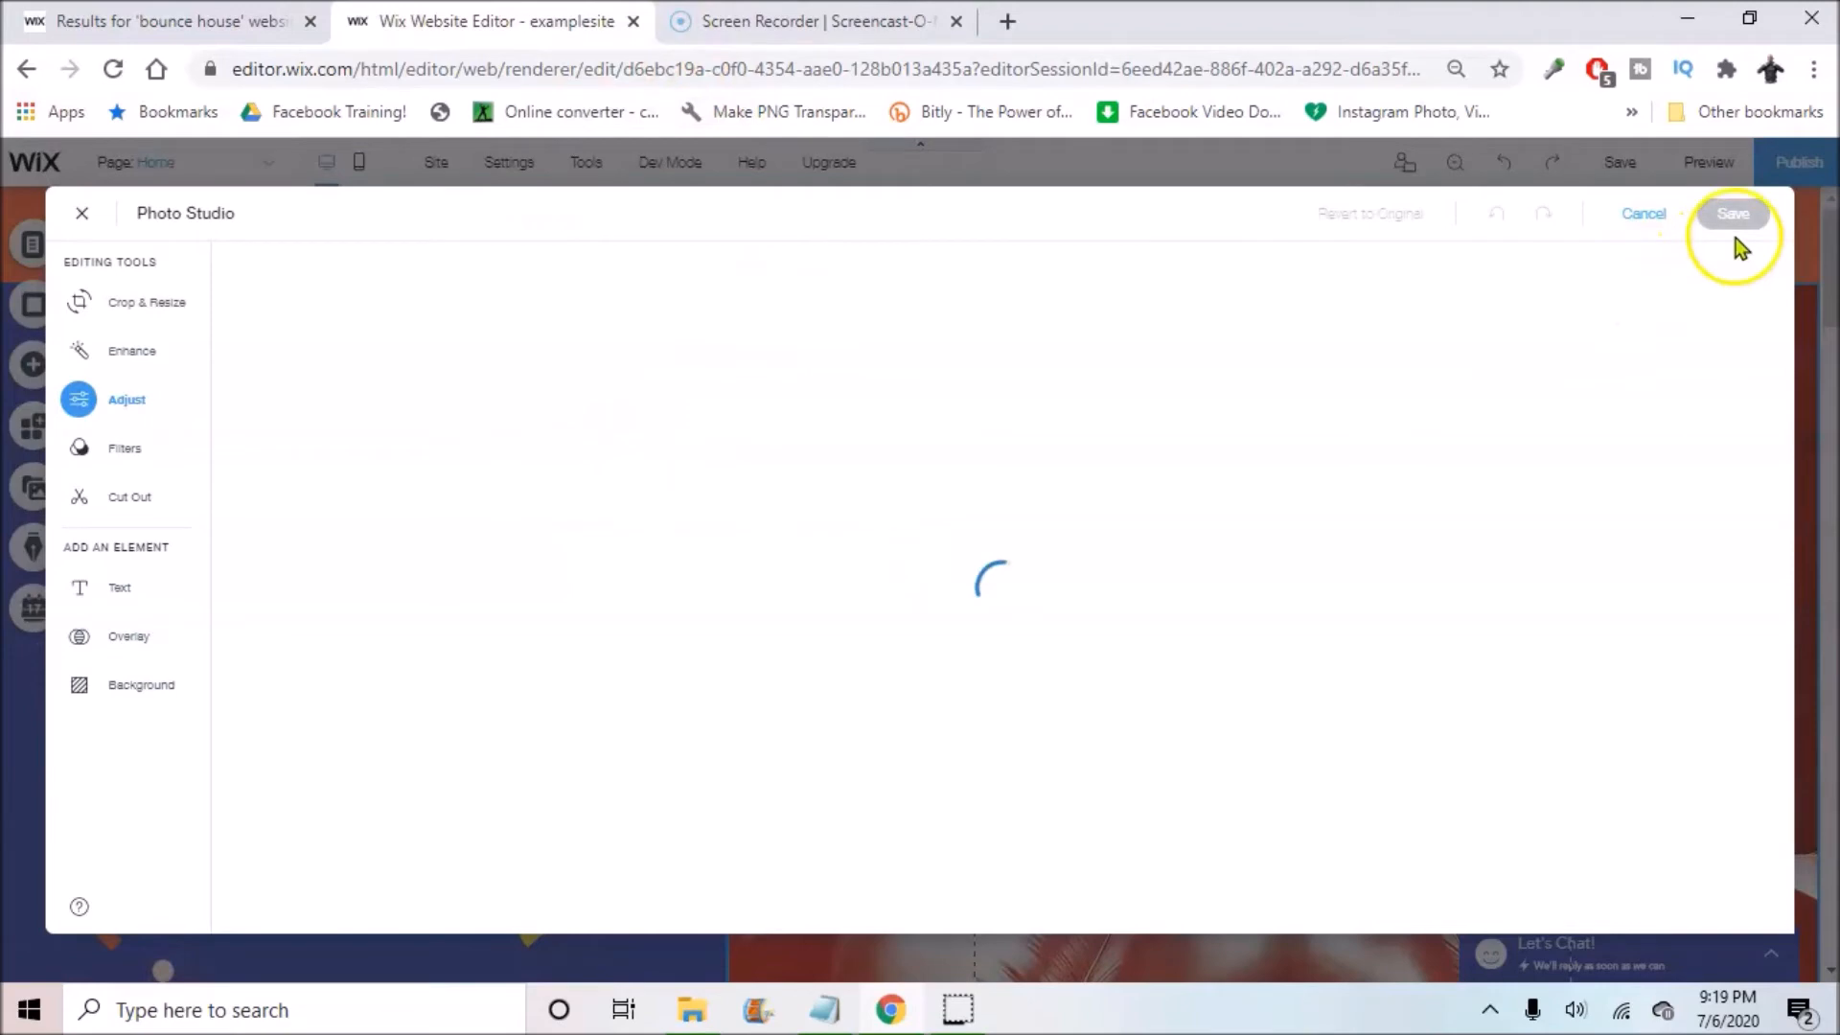
click(1644, 214)
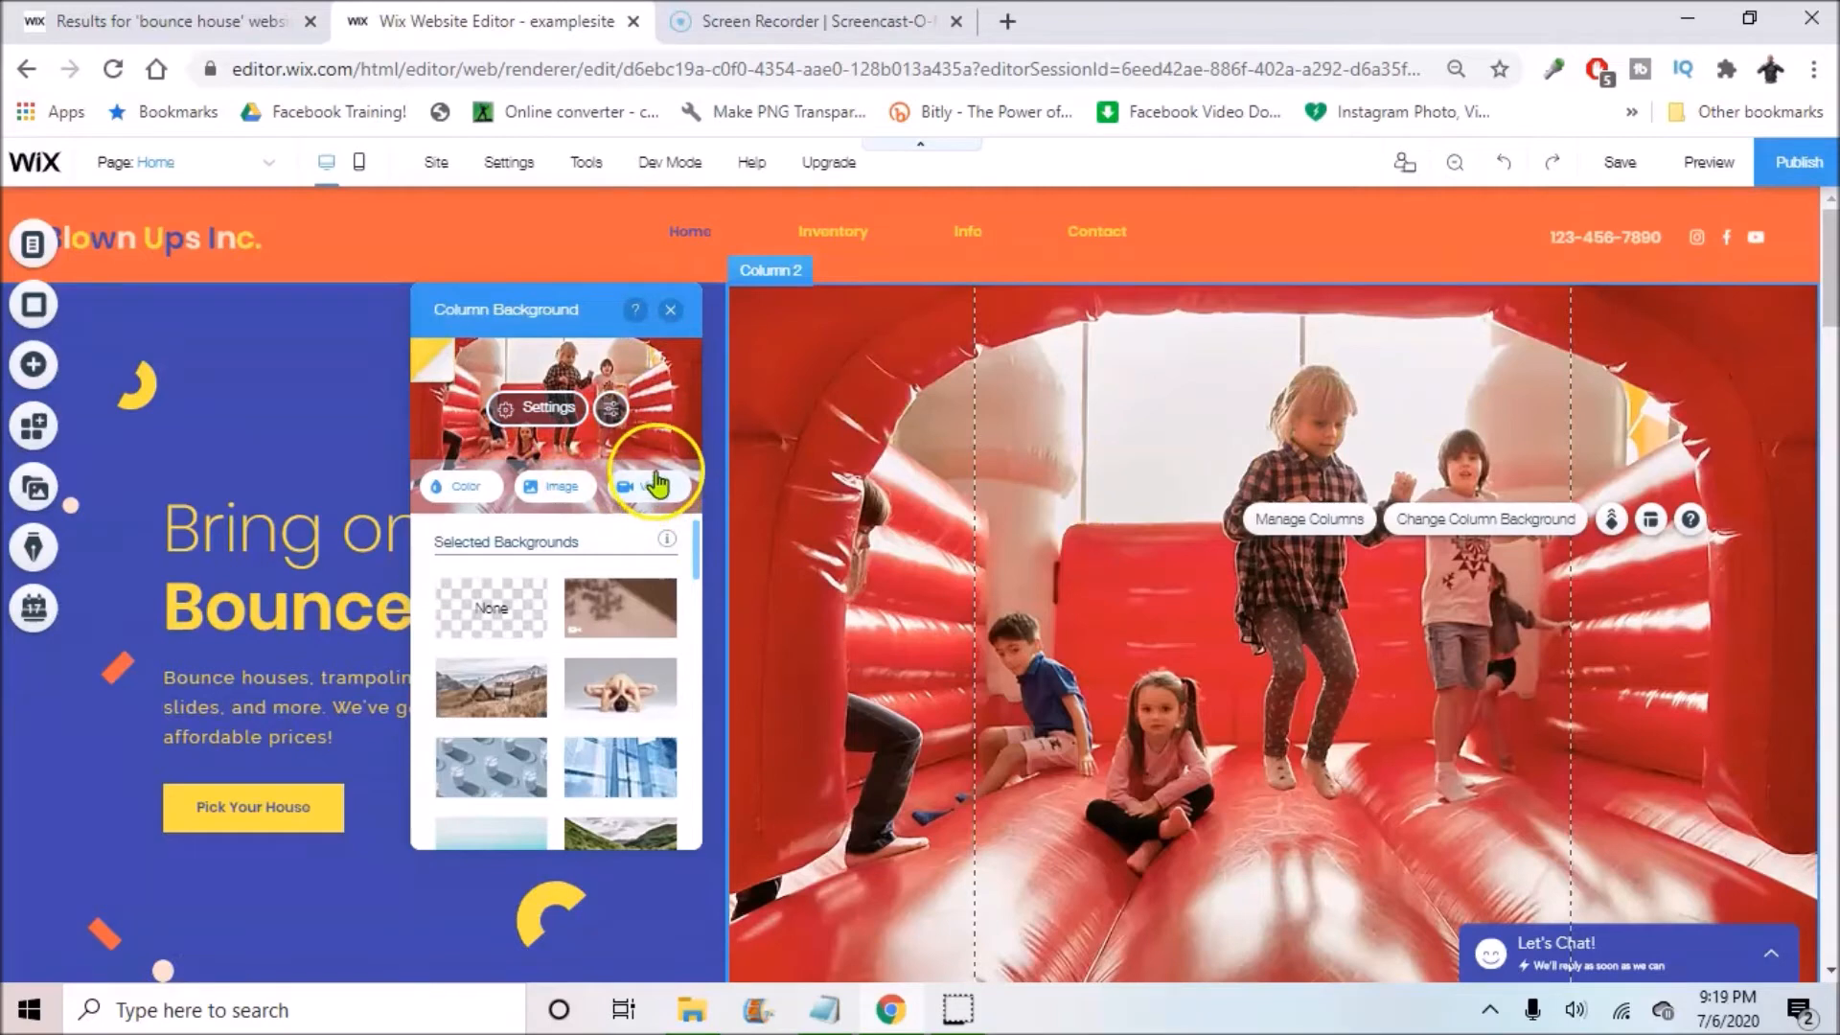
click(670, 311)
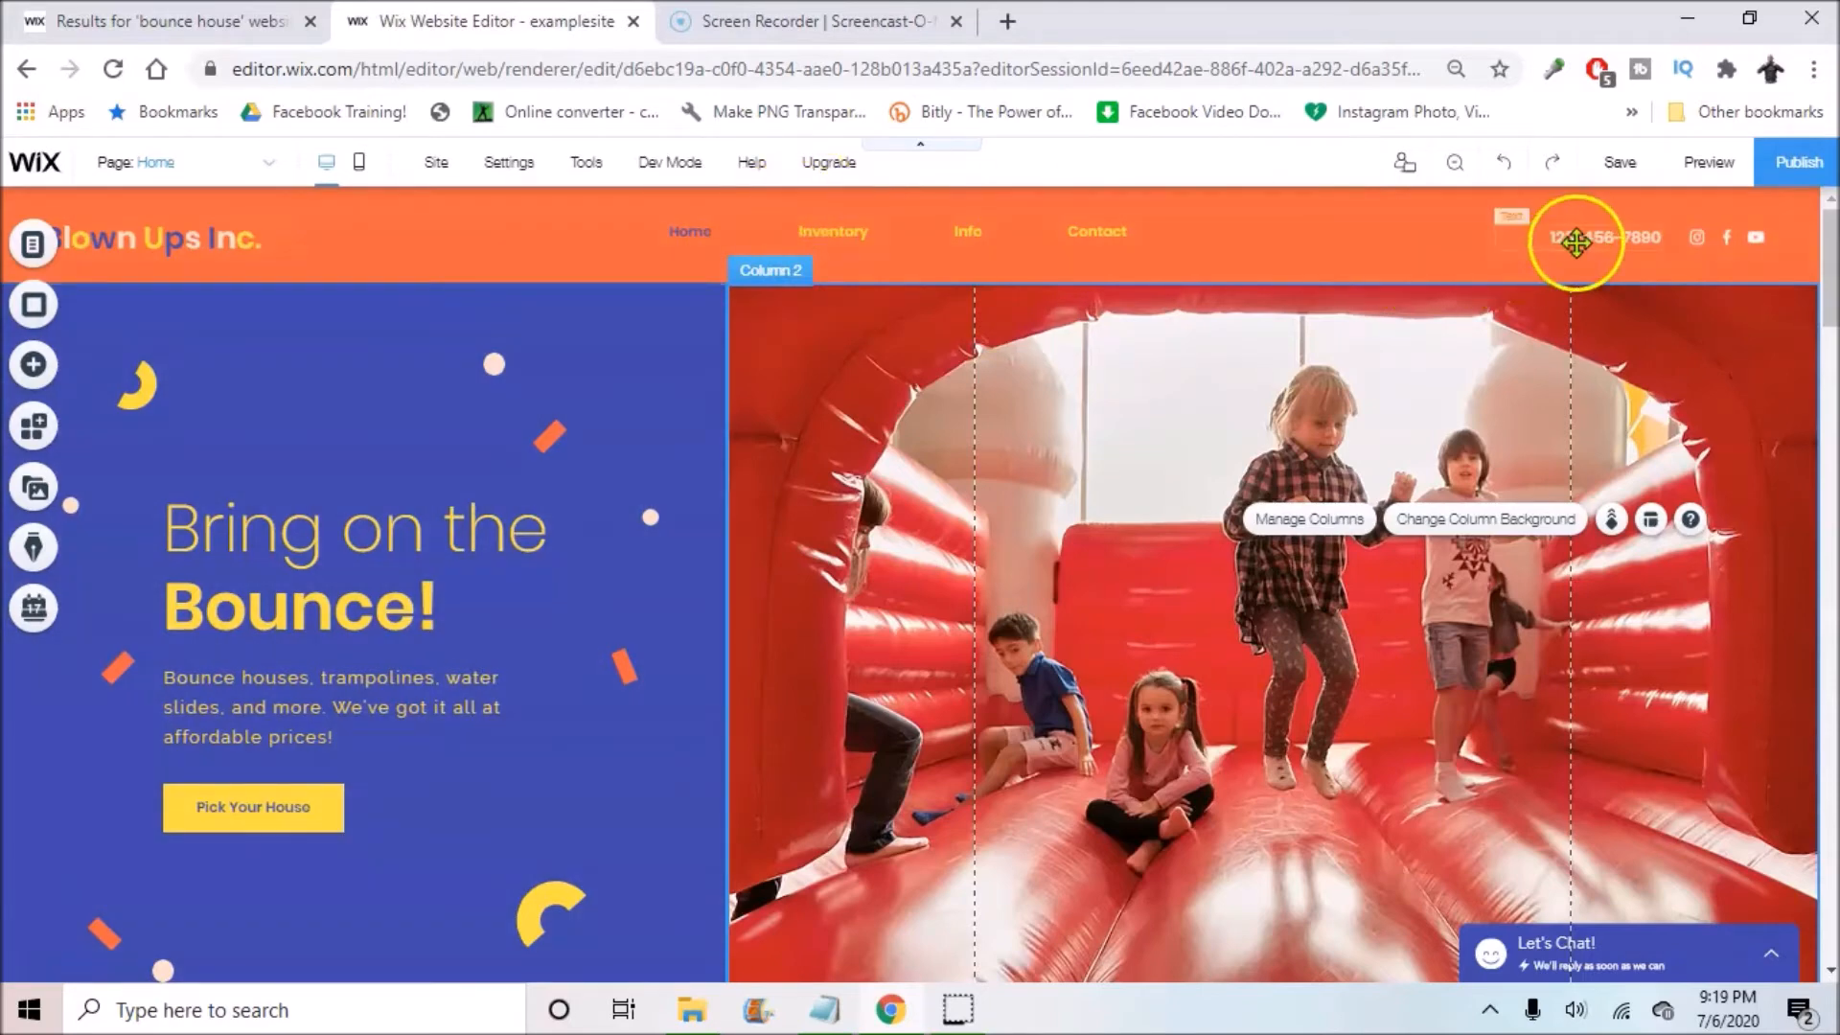
click(1573, 237)
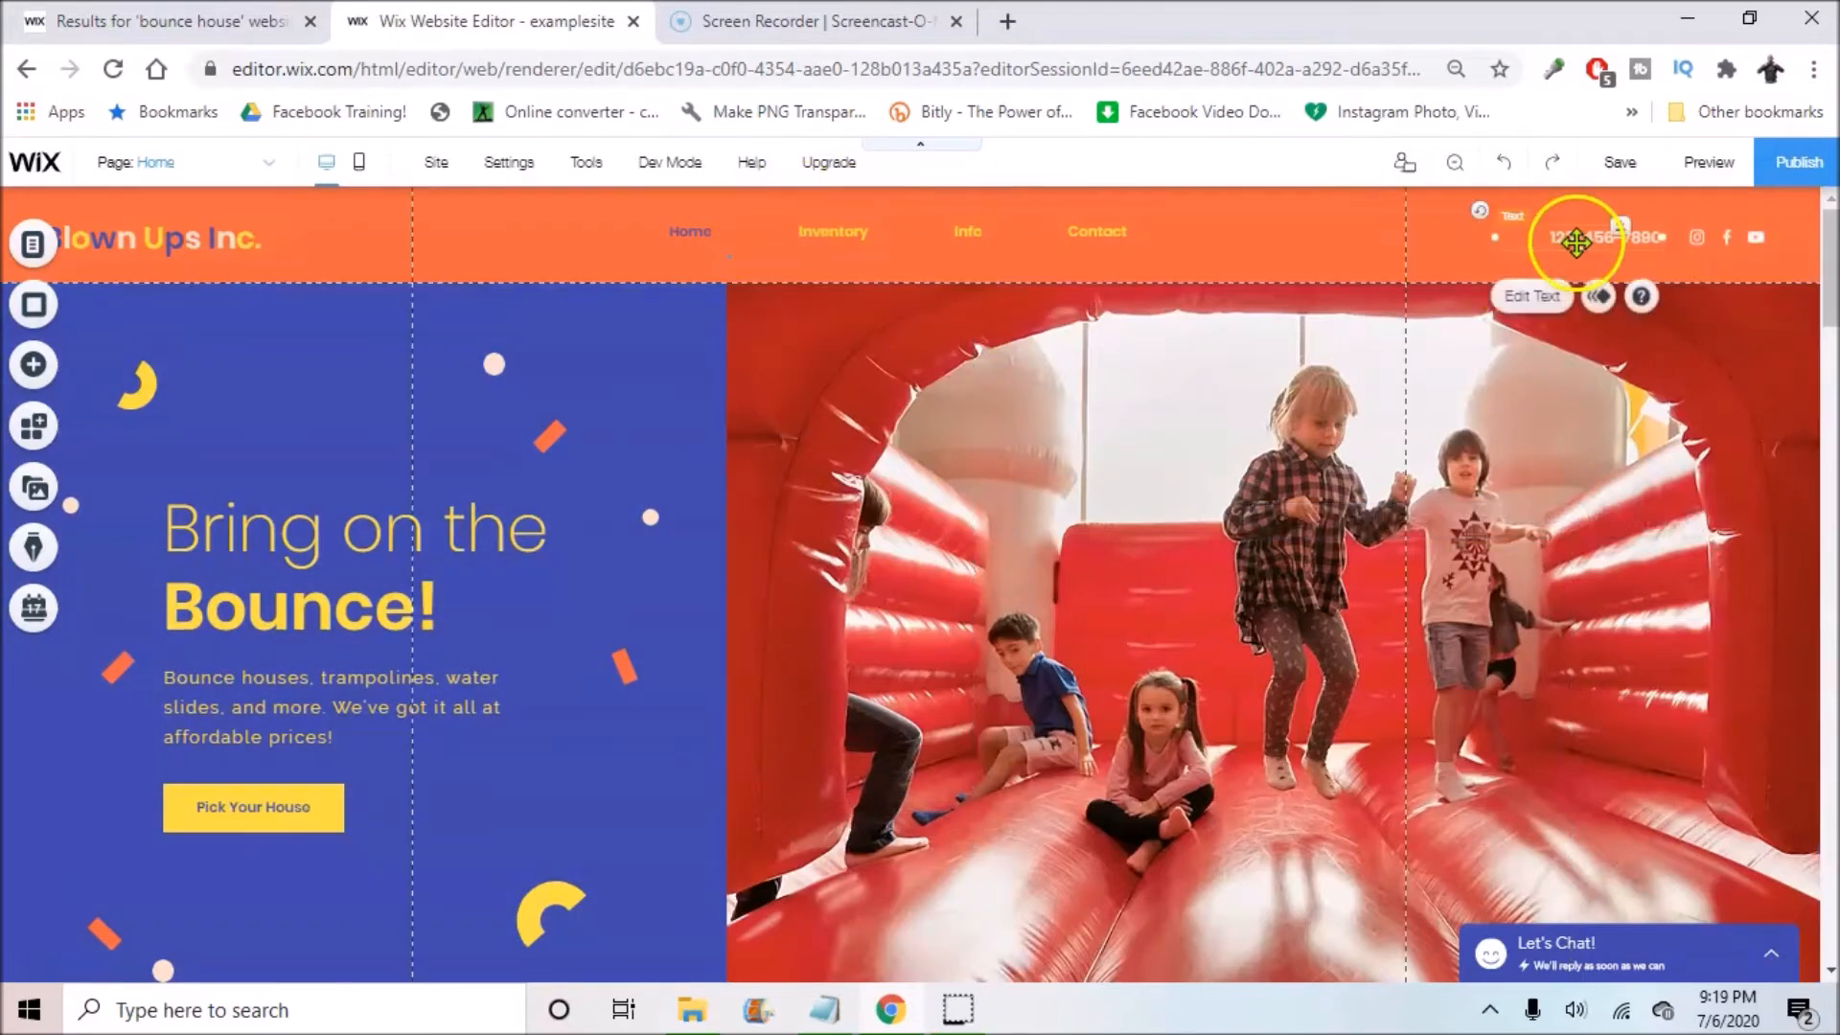
click(1535, 299)
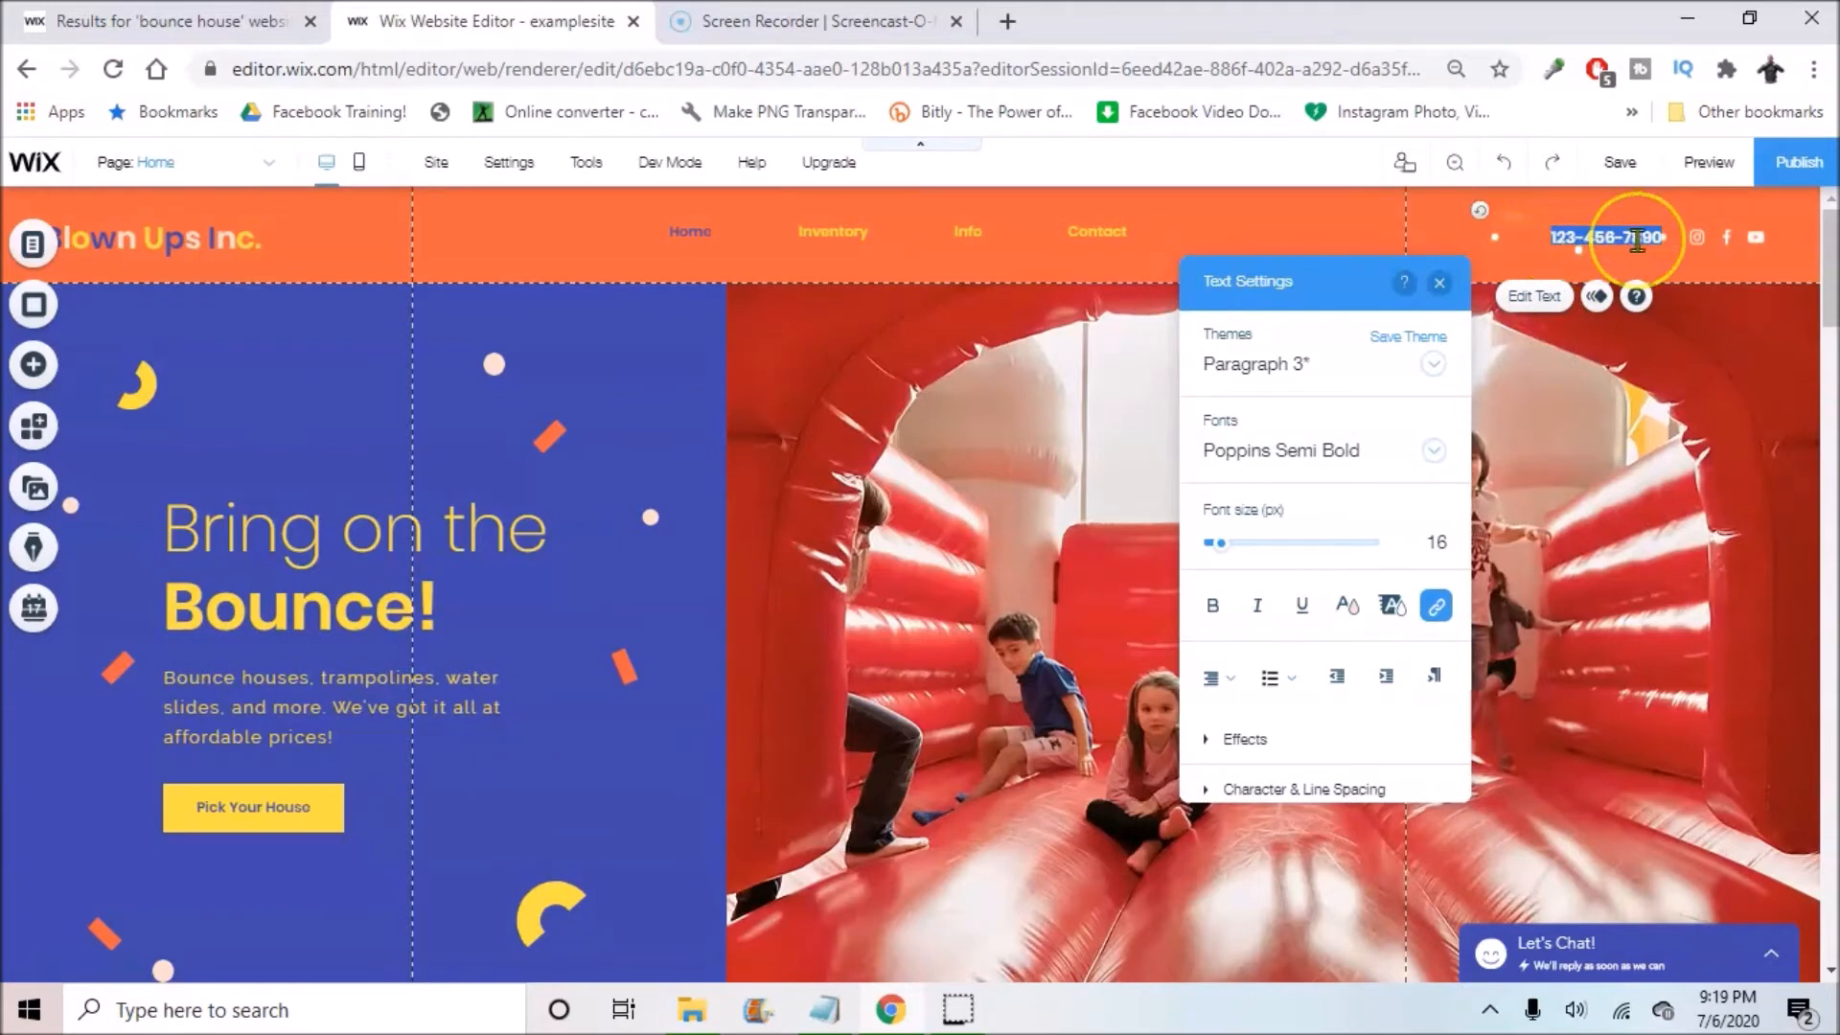
click(1566, 236)
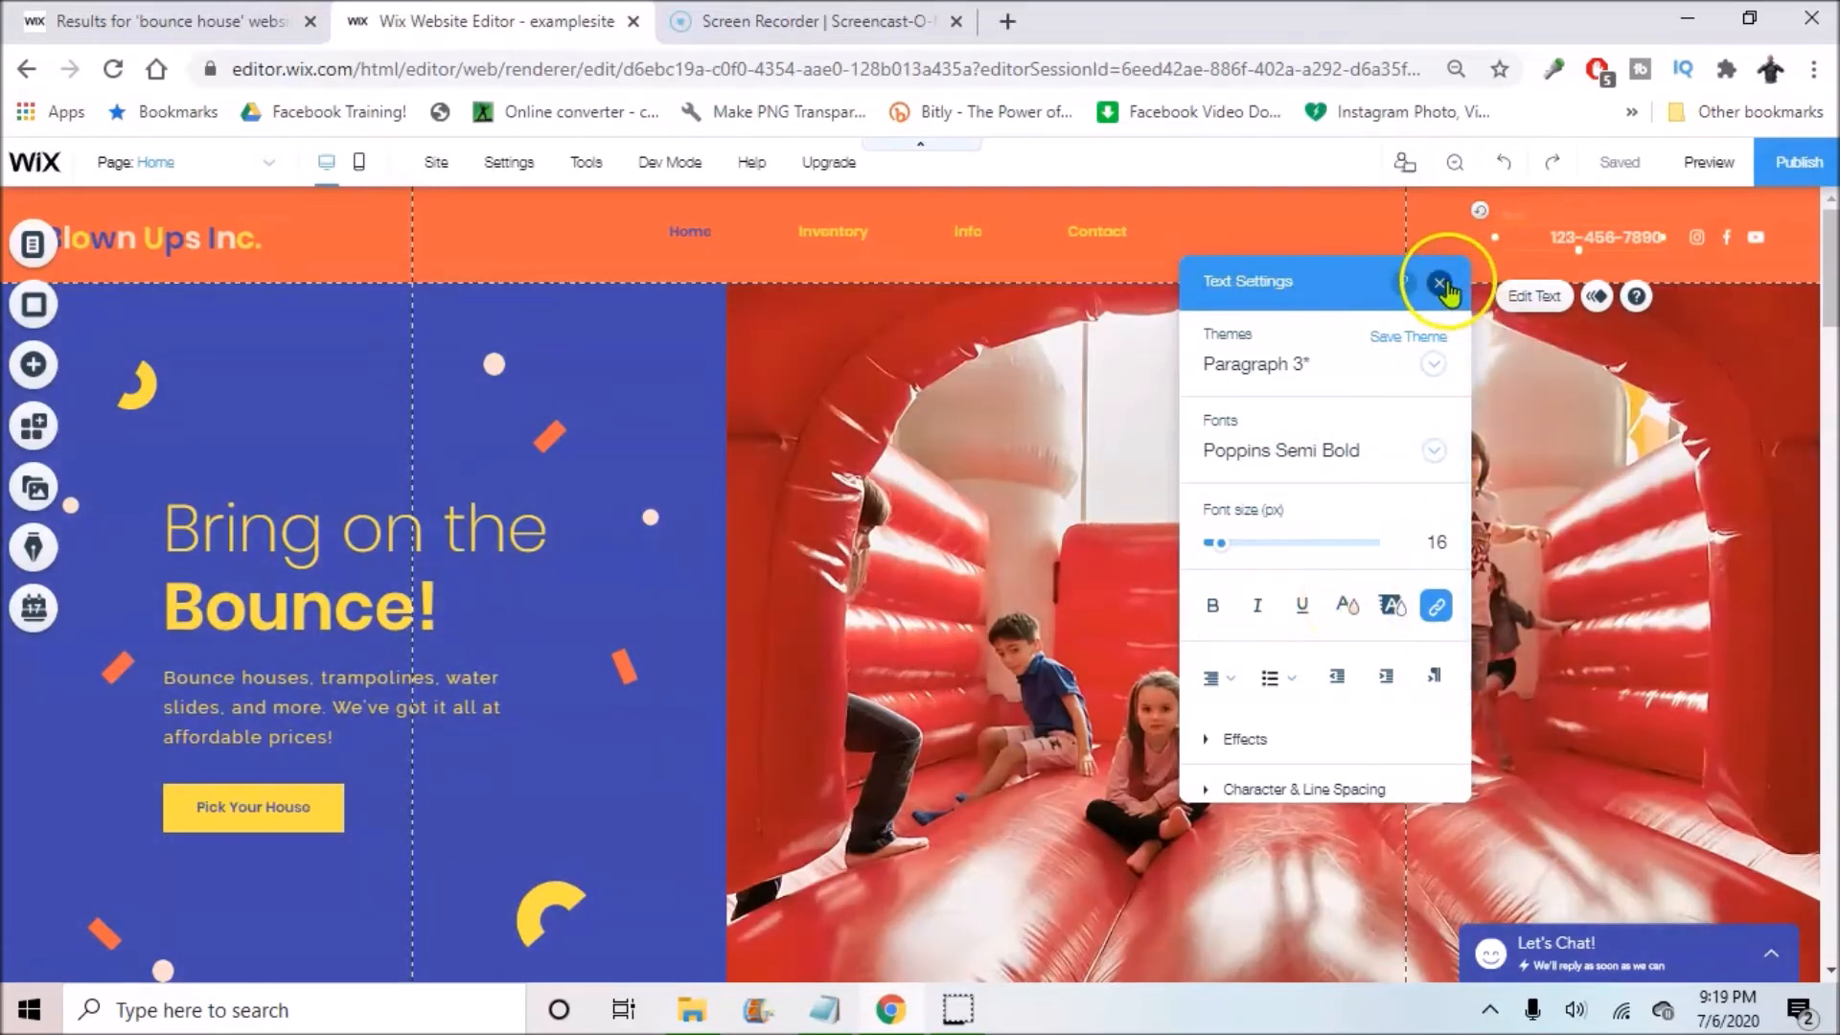
click(1439, 282)
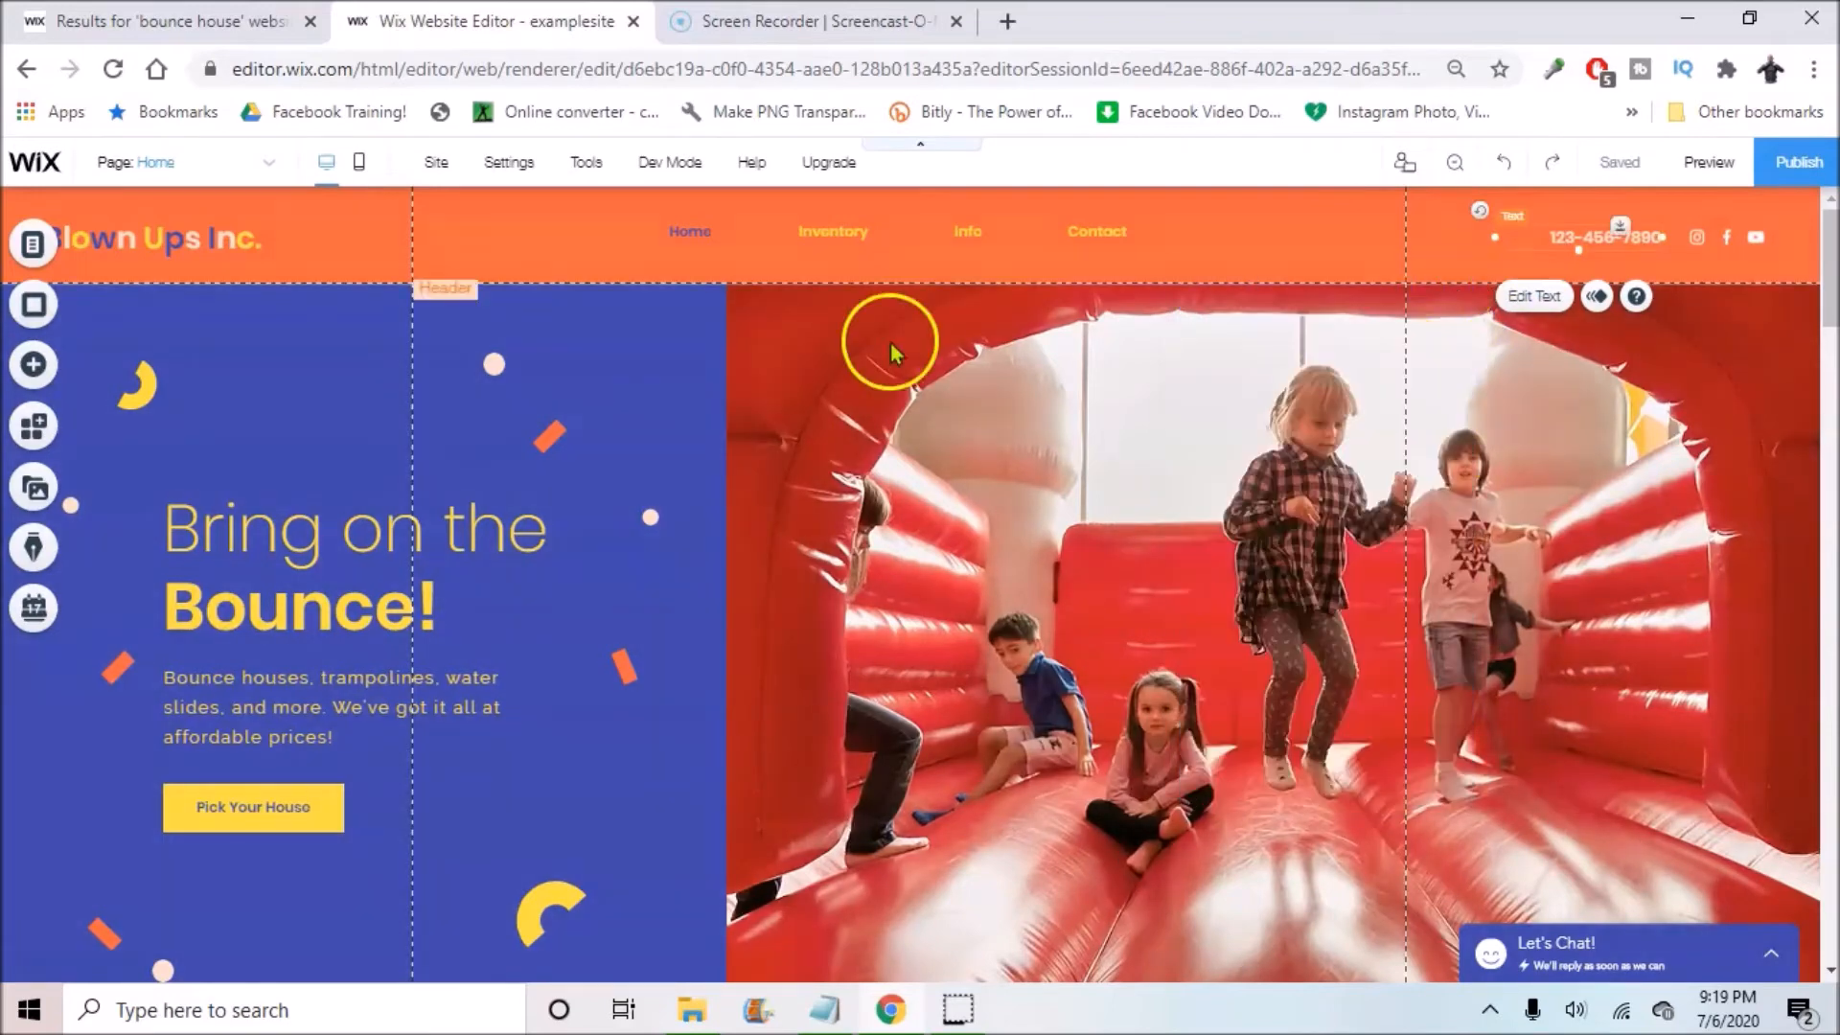
click(723, 239)
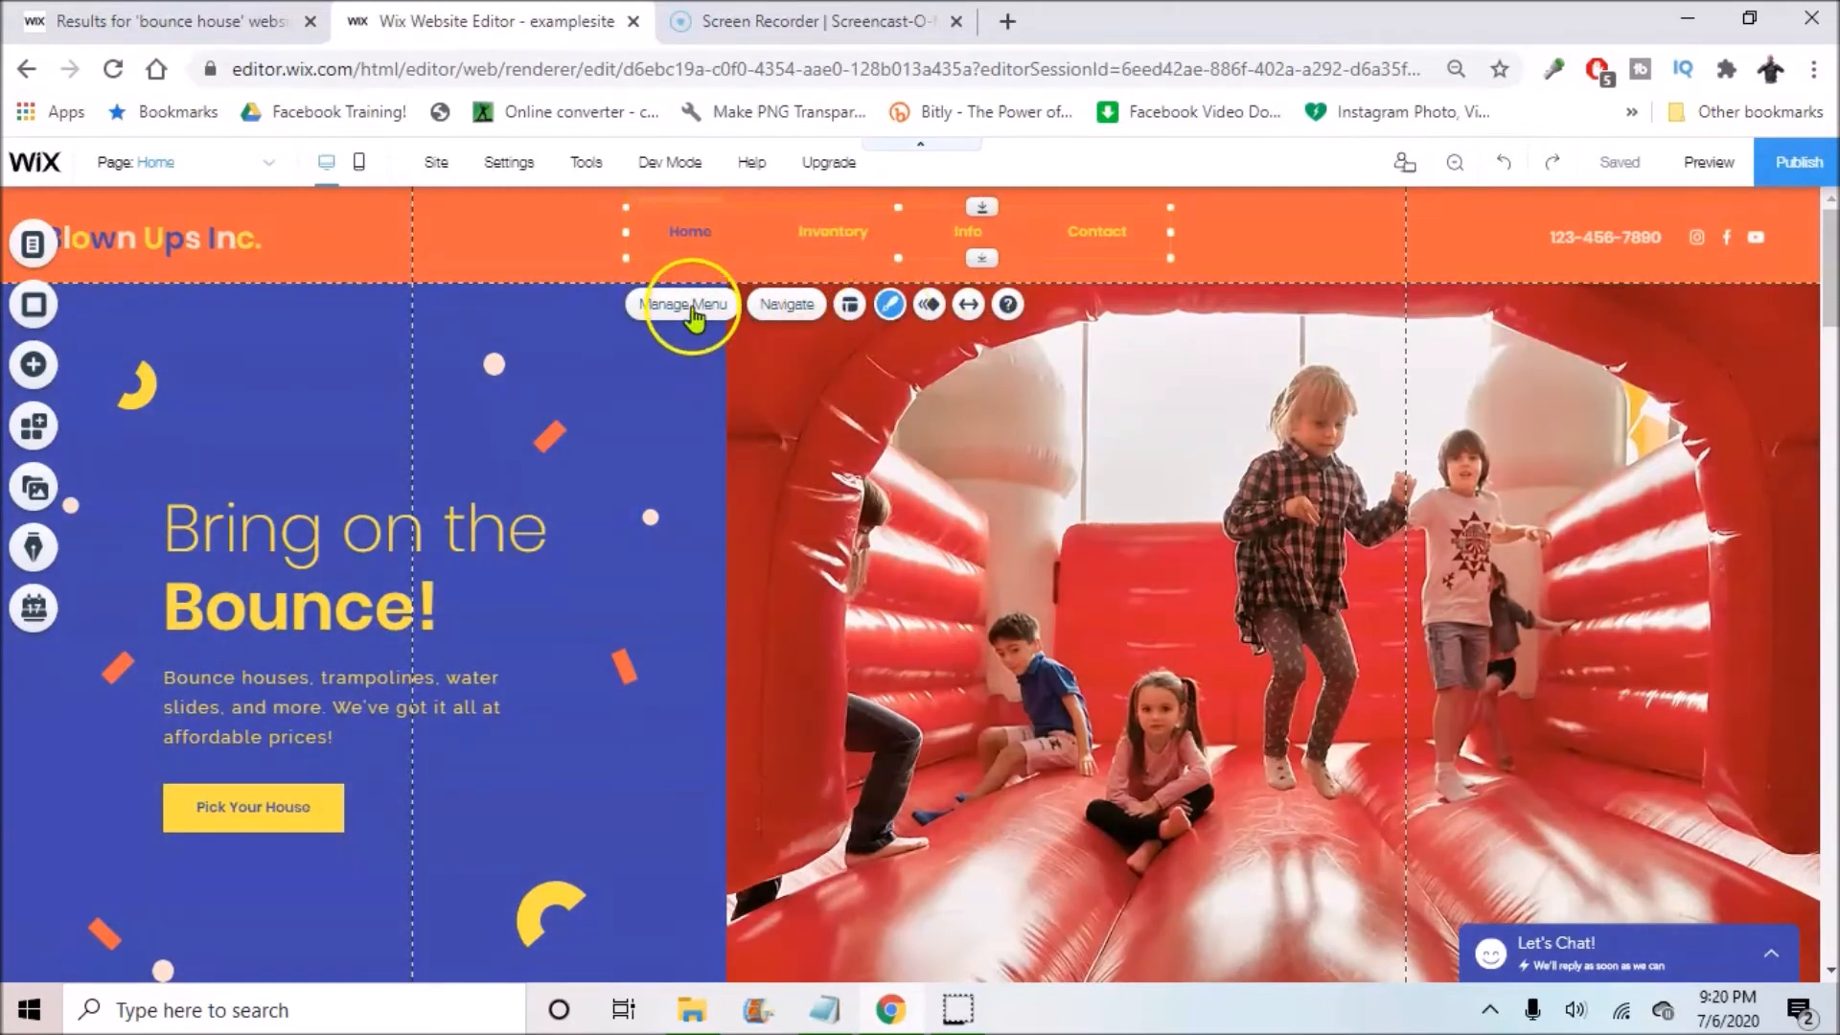
click(890, 303)
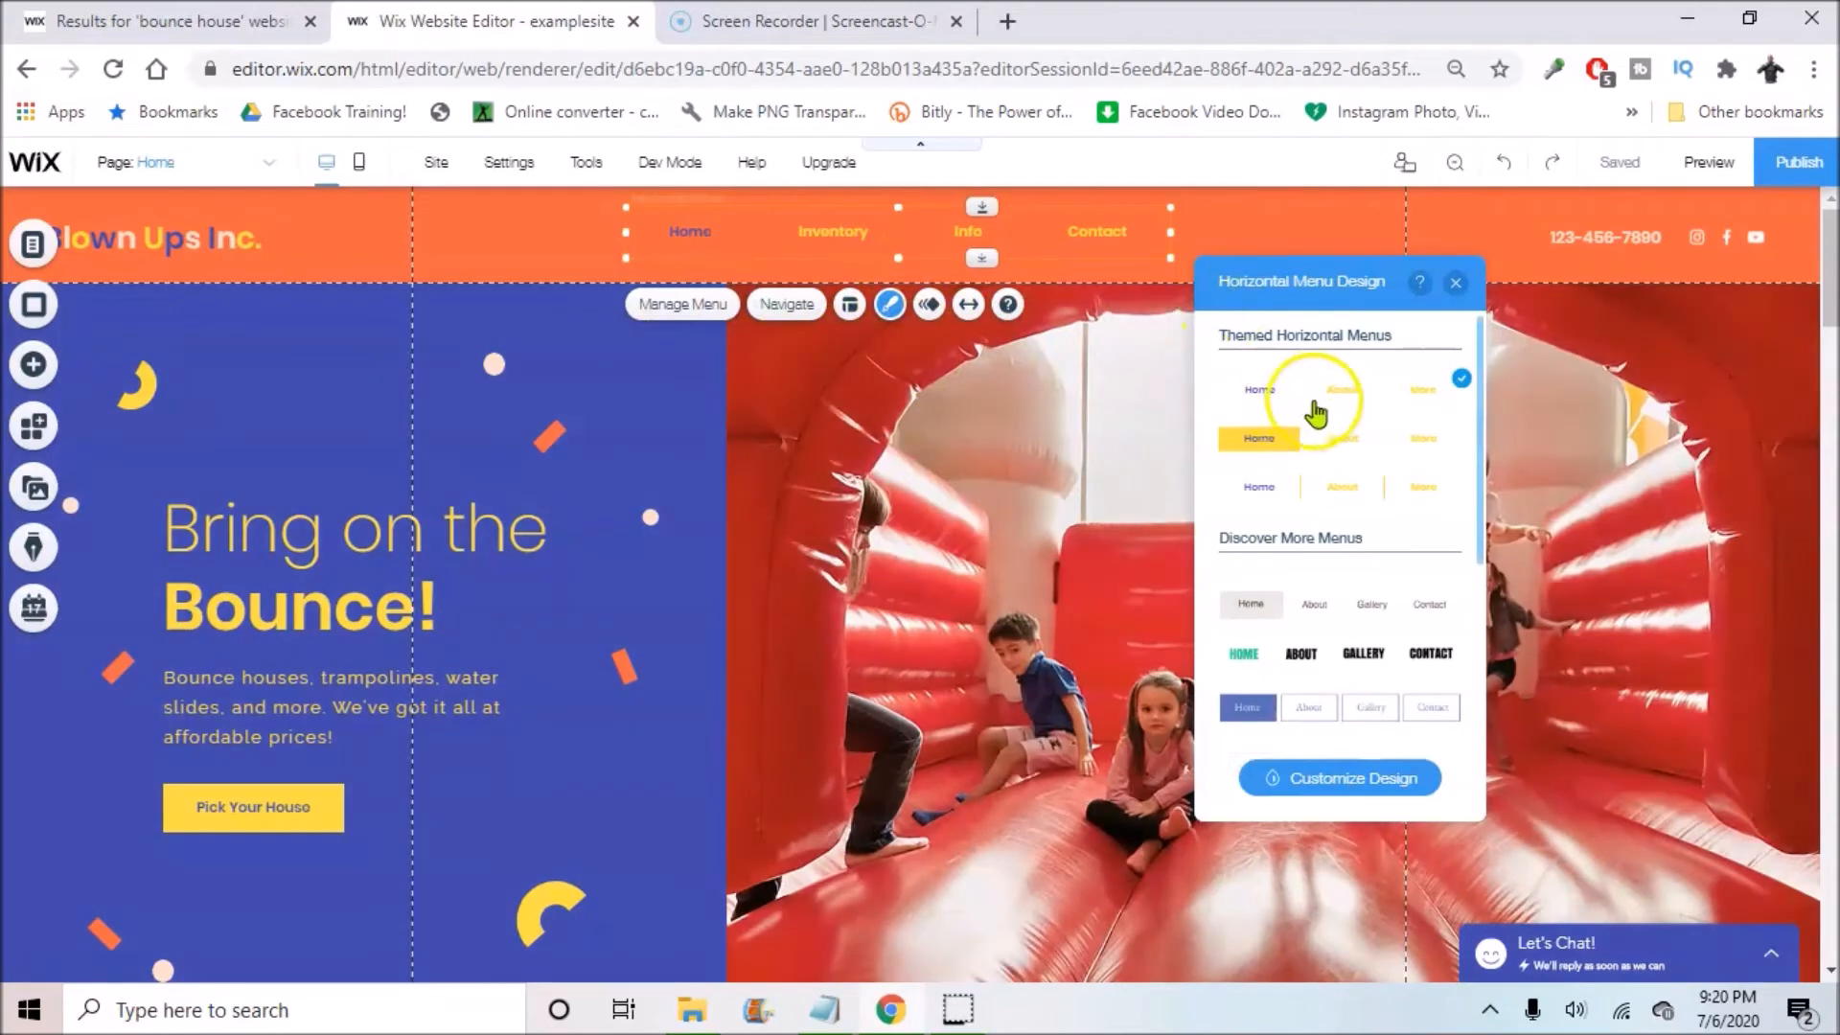
click(1367, 441)
scroll(1365, 431, down, 5)
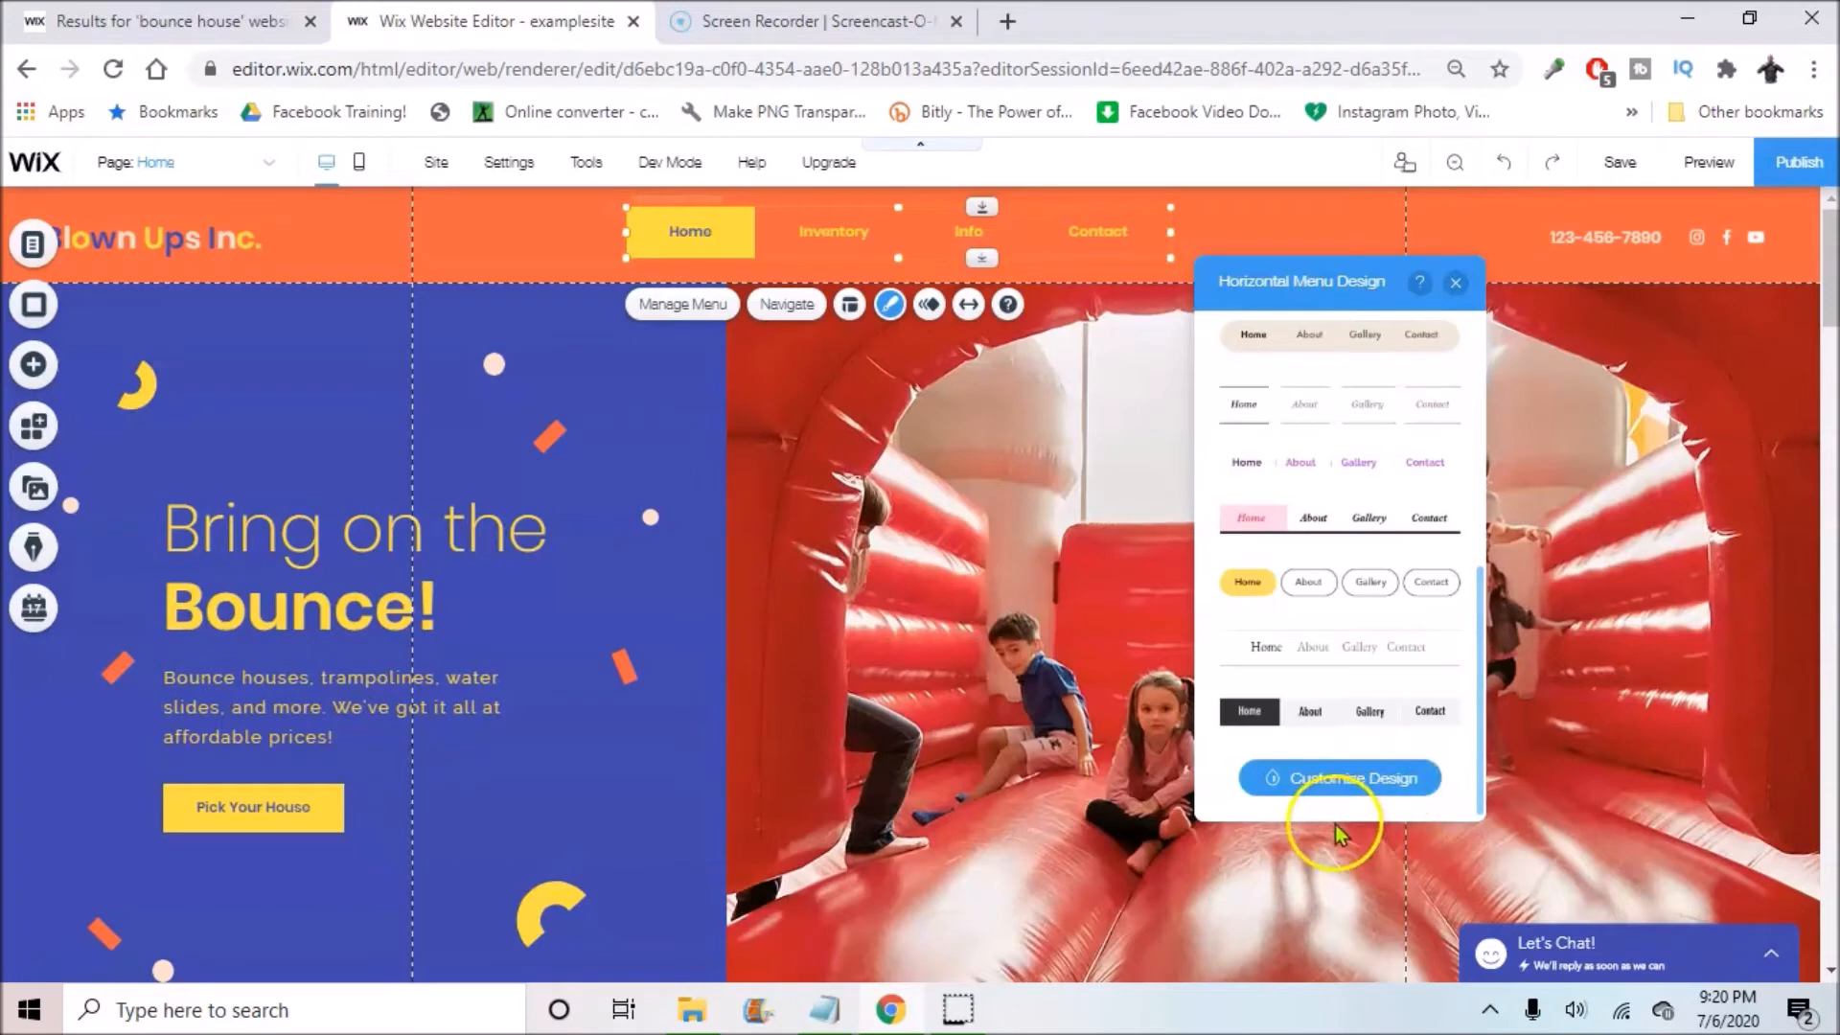
click(1366, 786)
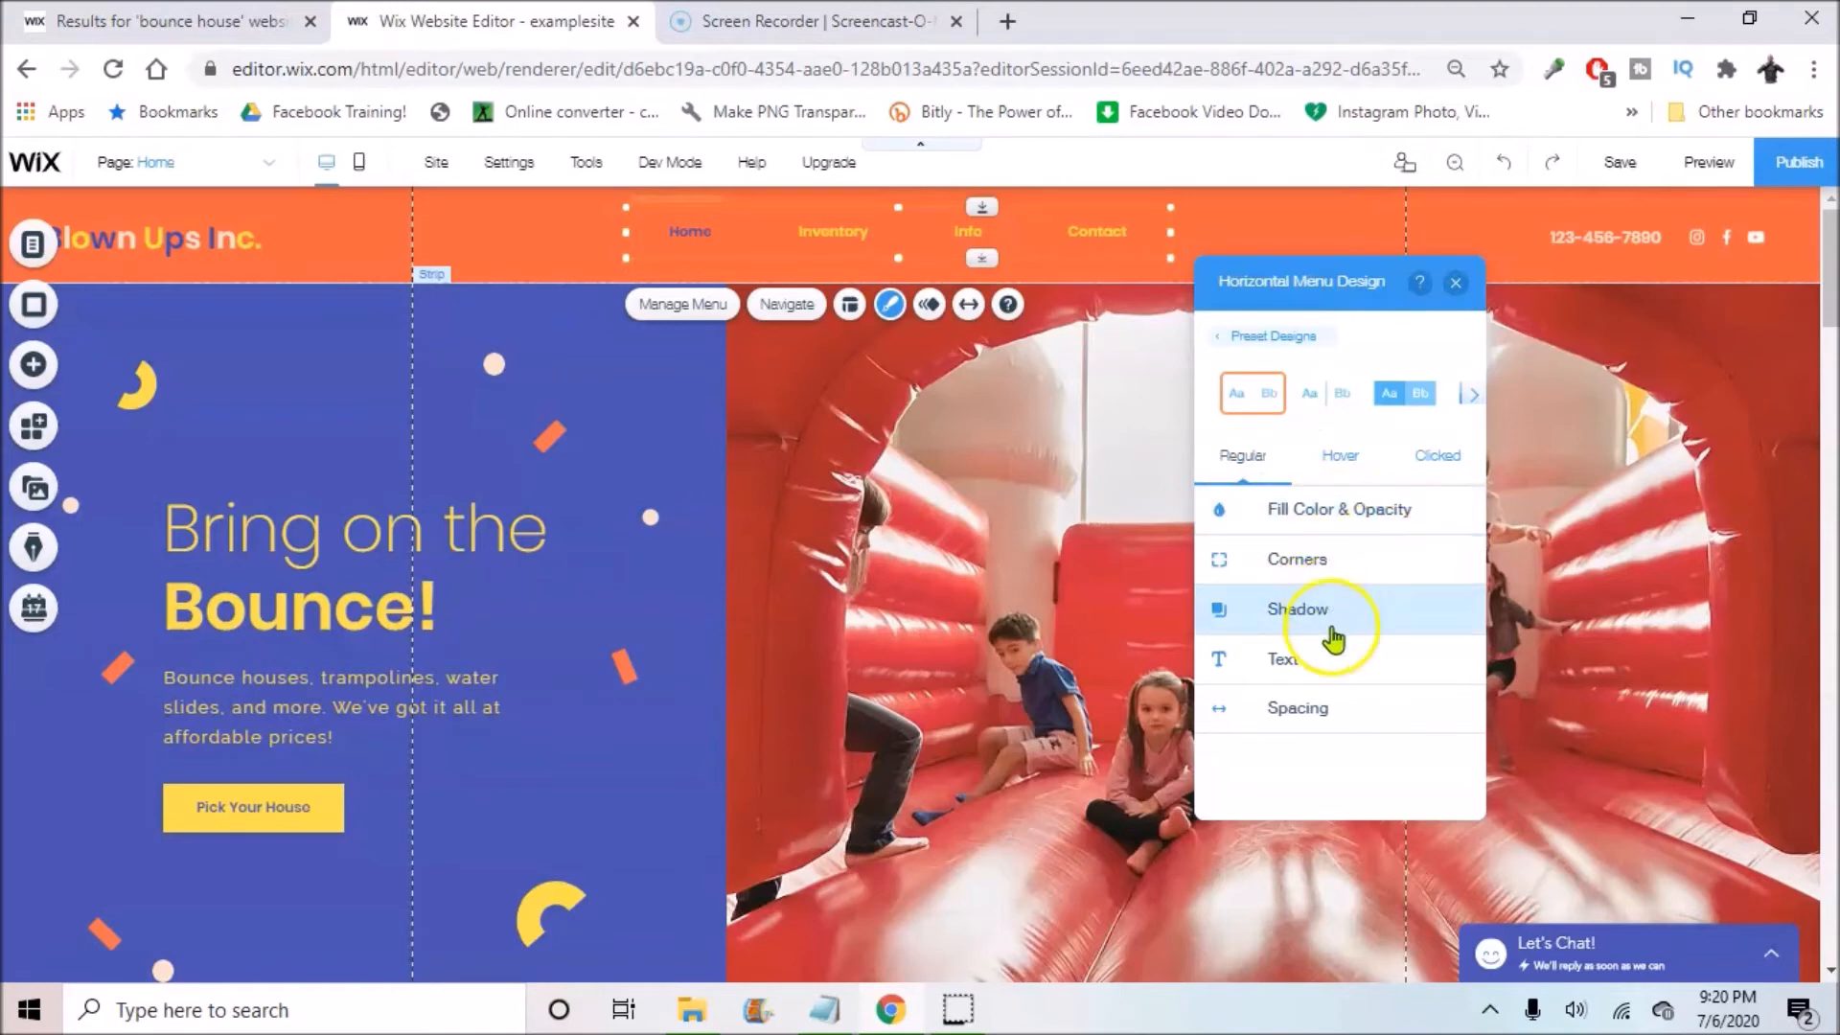
click(1284, 658)
click(1360, 458)
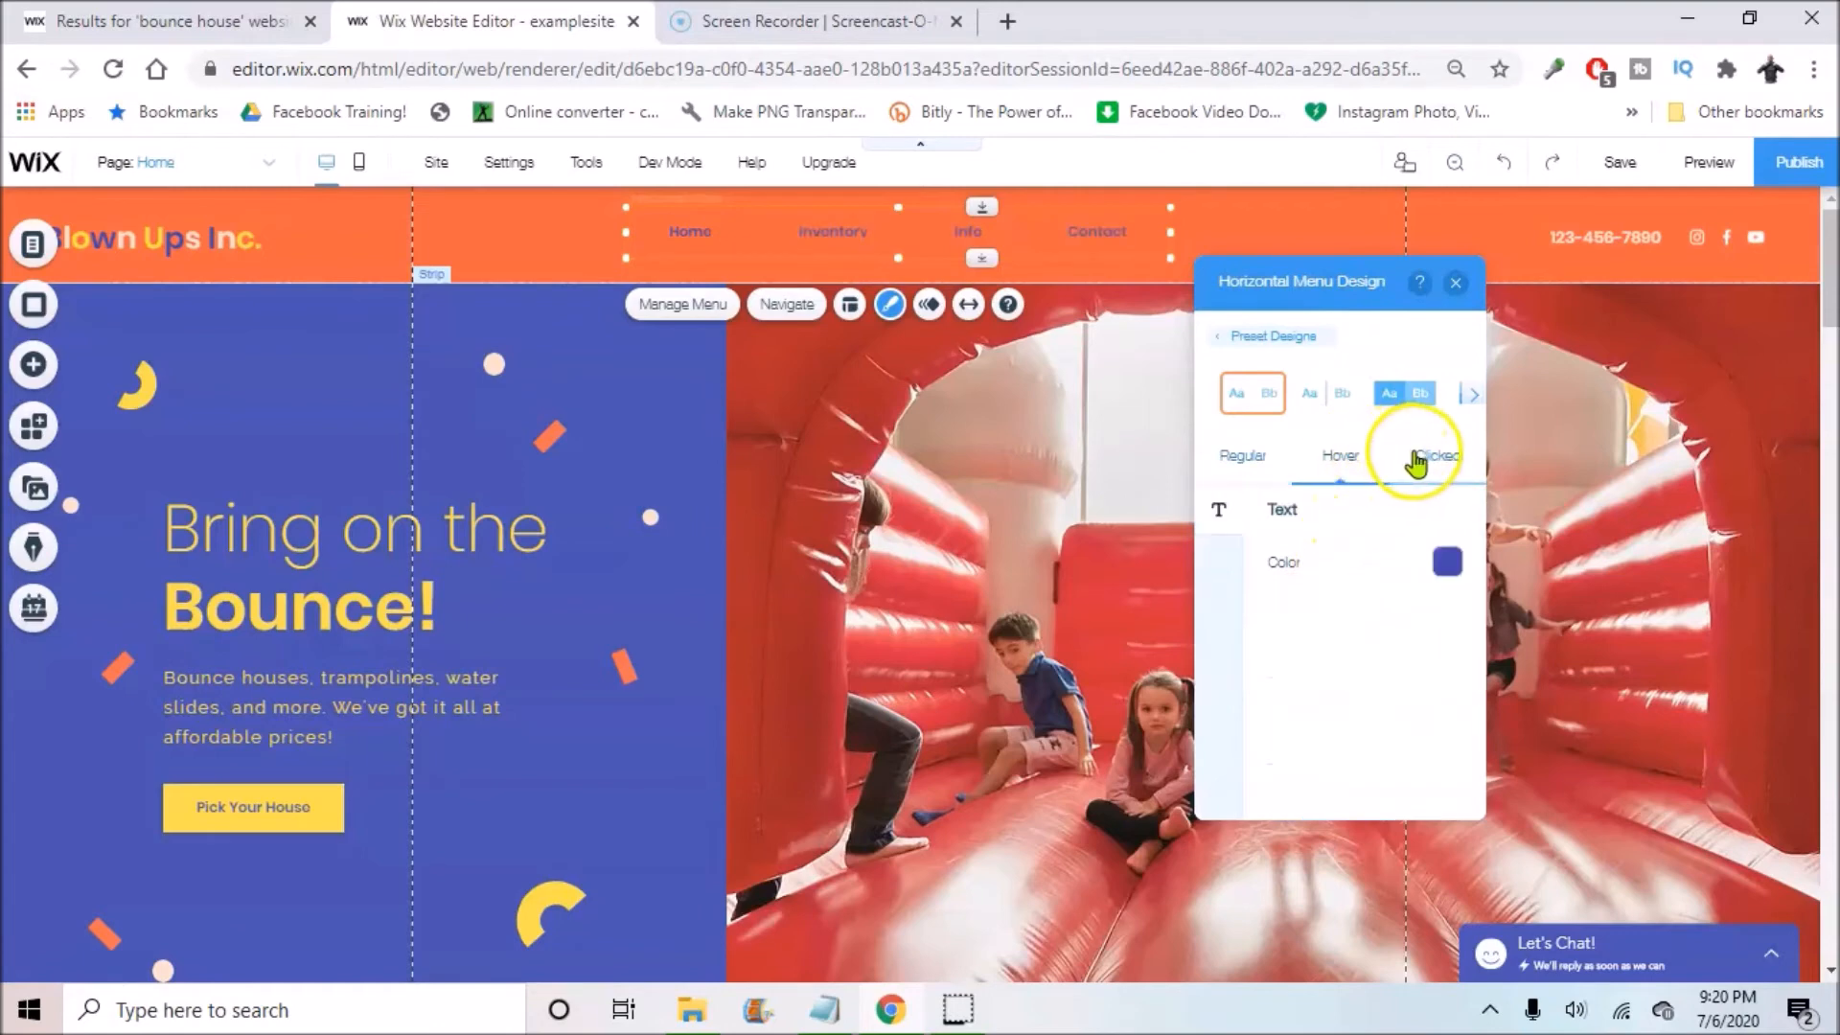
click(1234, 462)
scroll(1378, 596, down, 1)
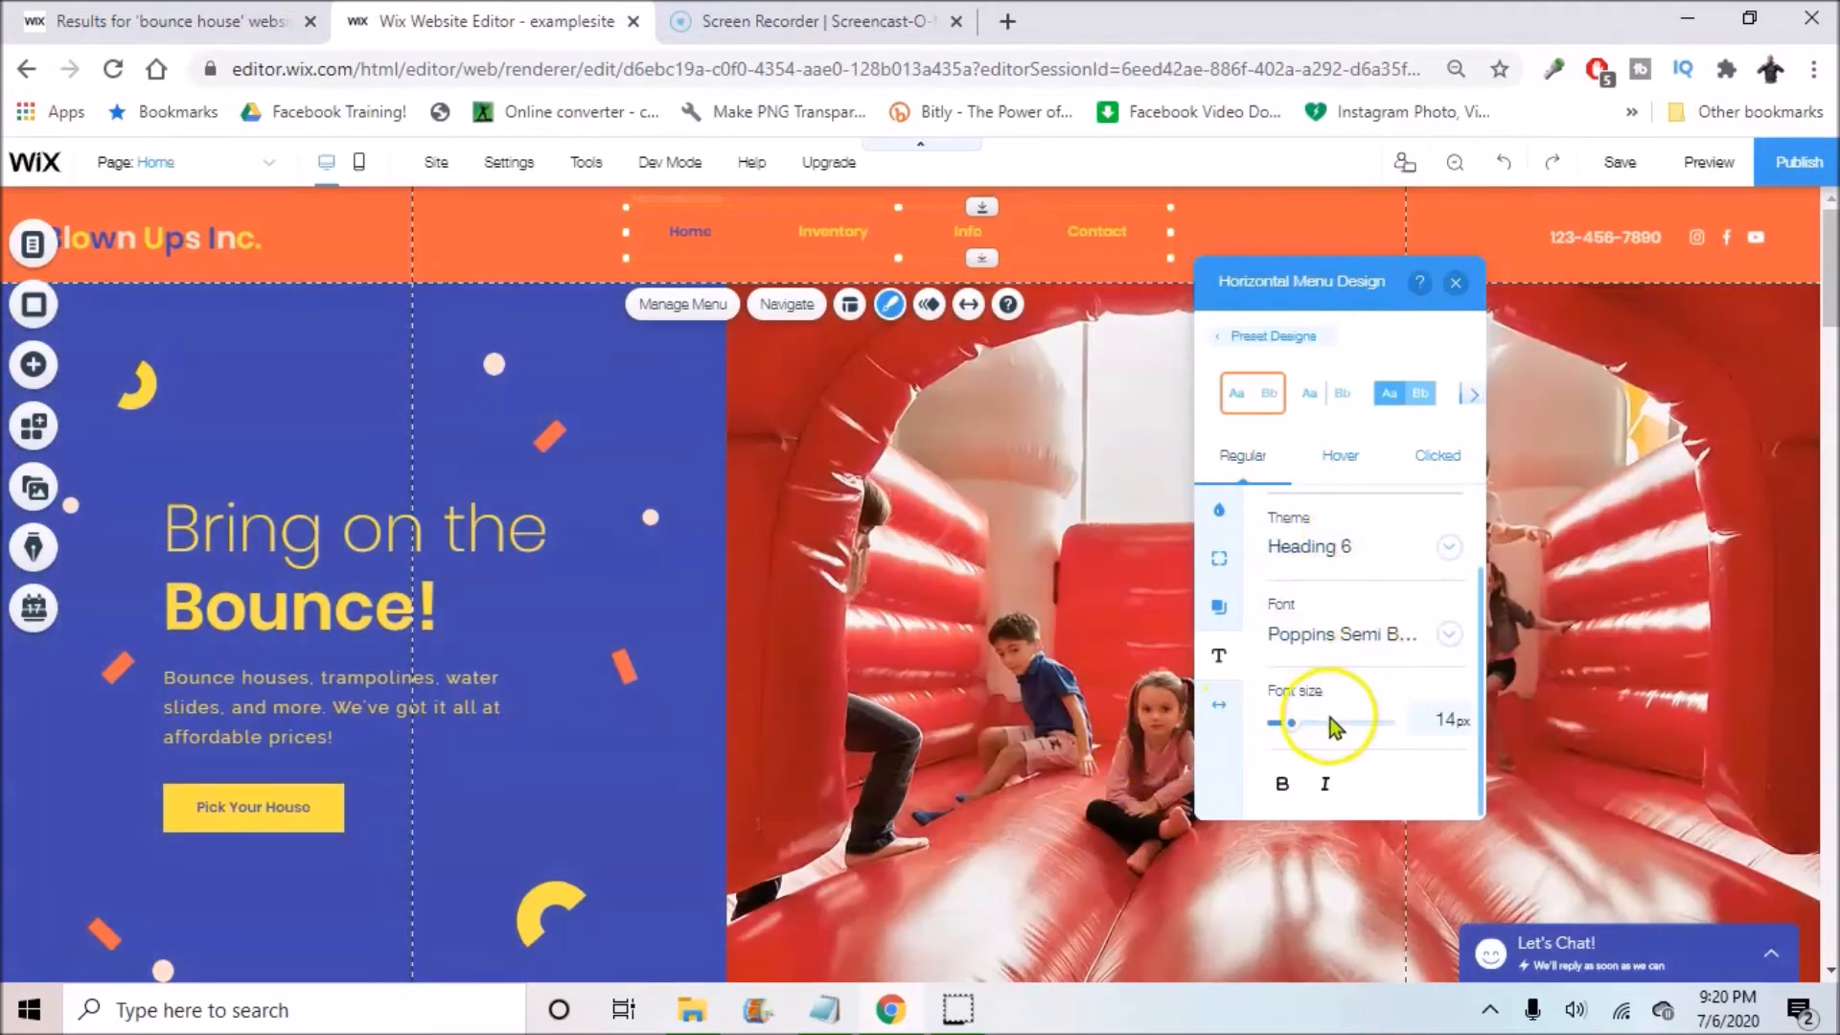
scroll(1447, 619, up, 1)
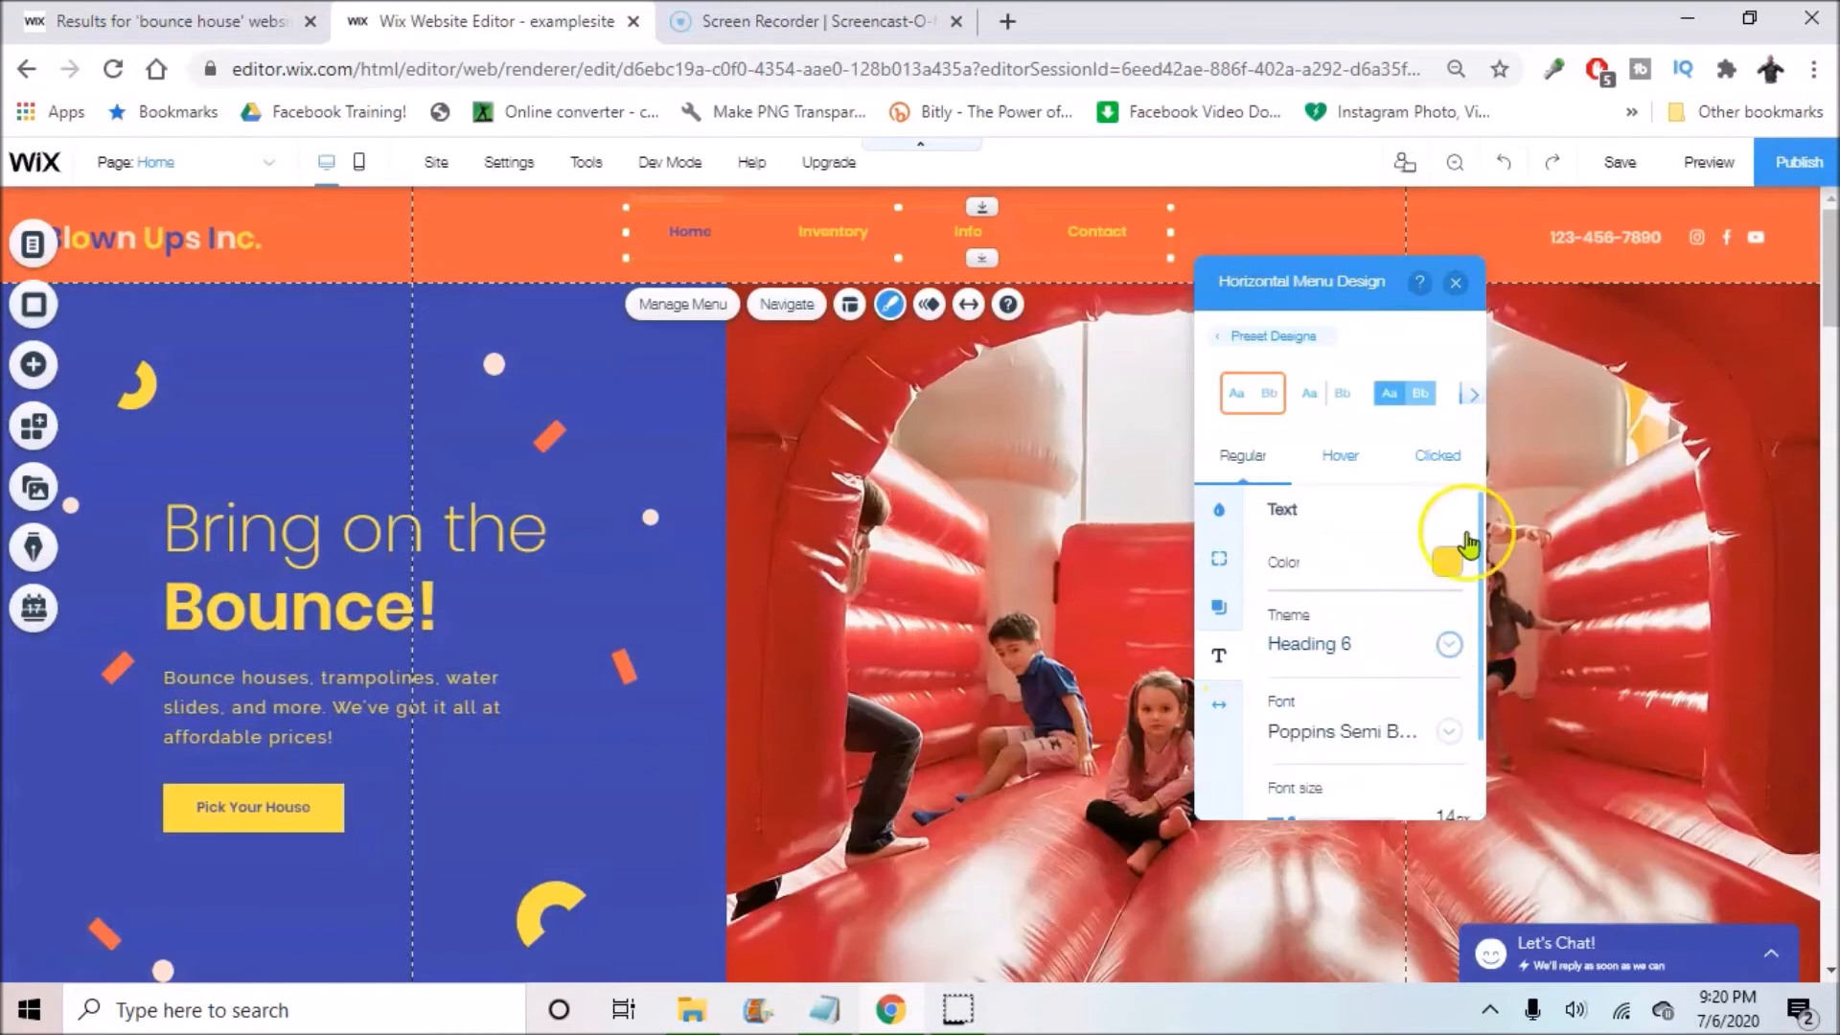
click(1455, 281)
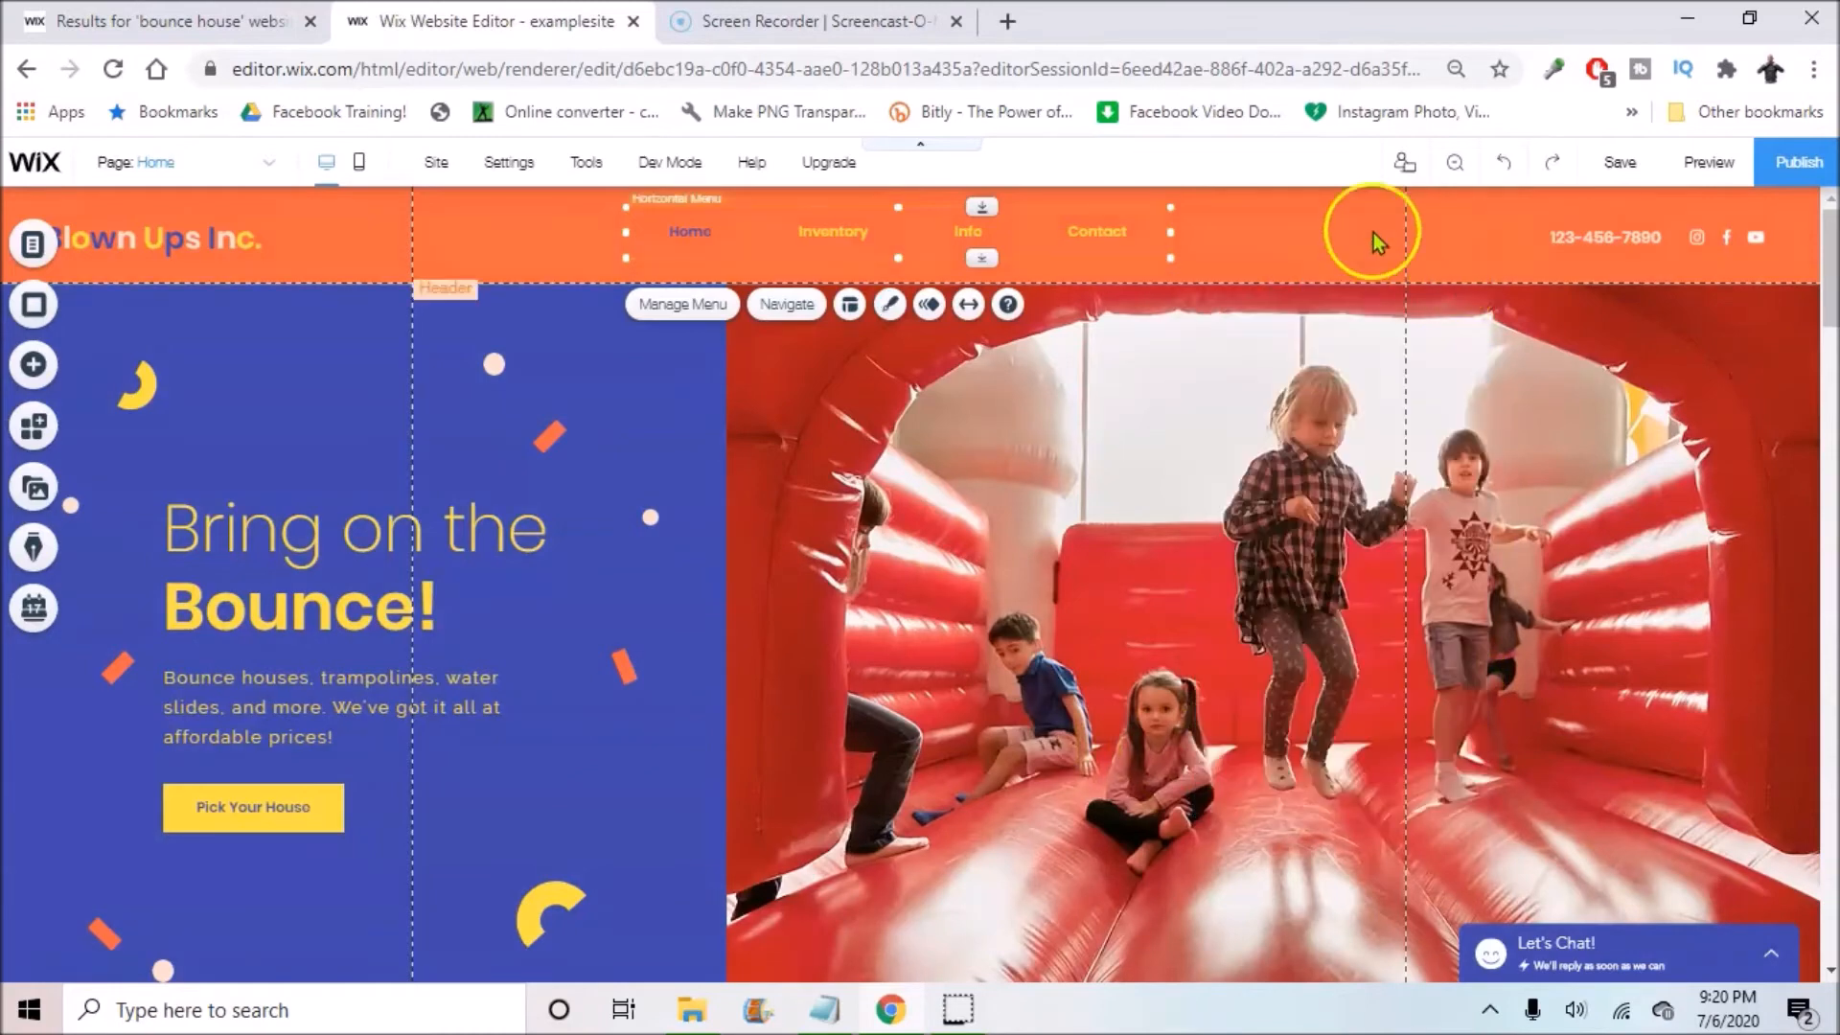
click(381, 234)
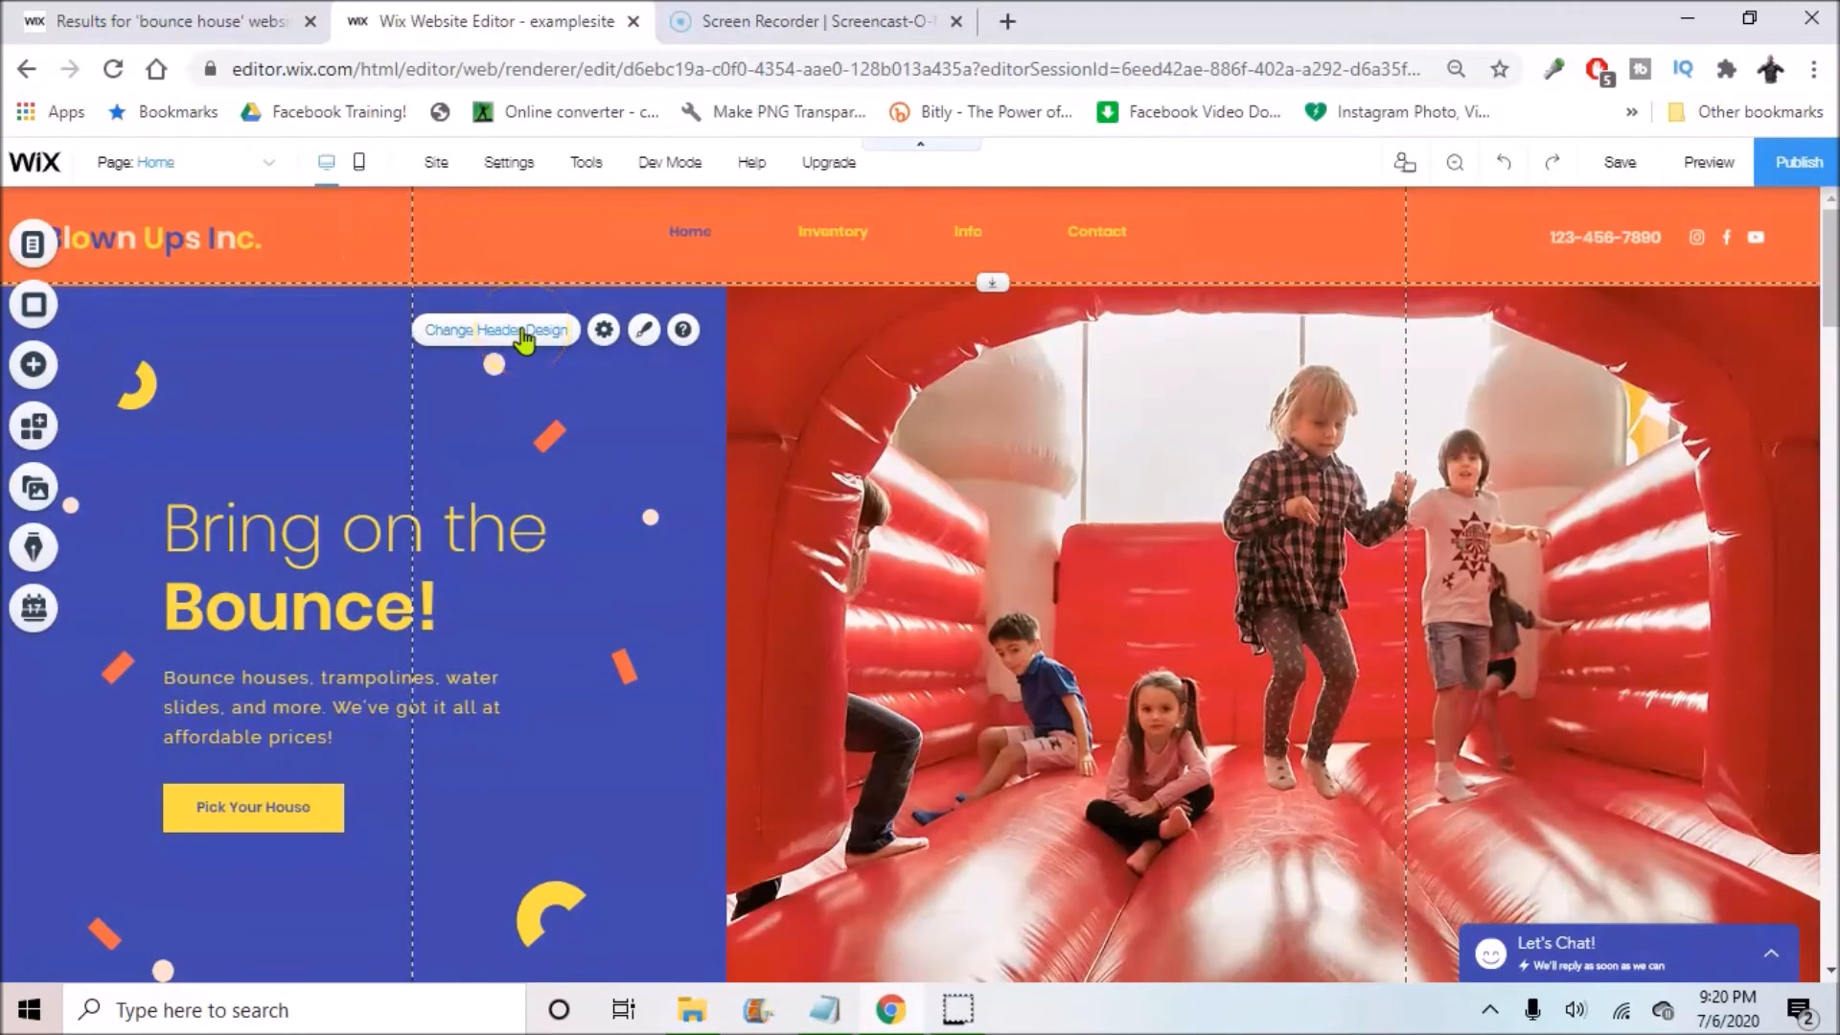
Step: Restore the orange header background to 100% opacity and close the header design panel
click(524, 337)
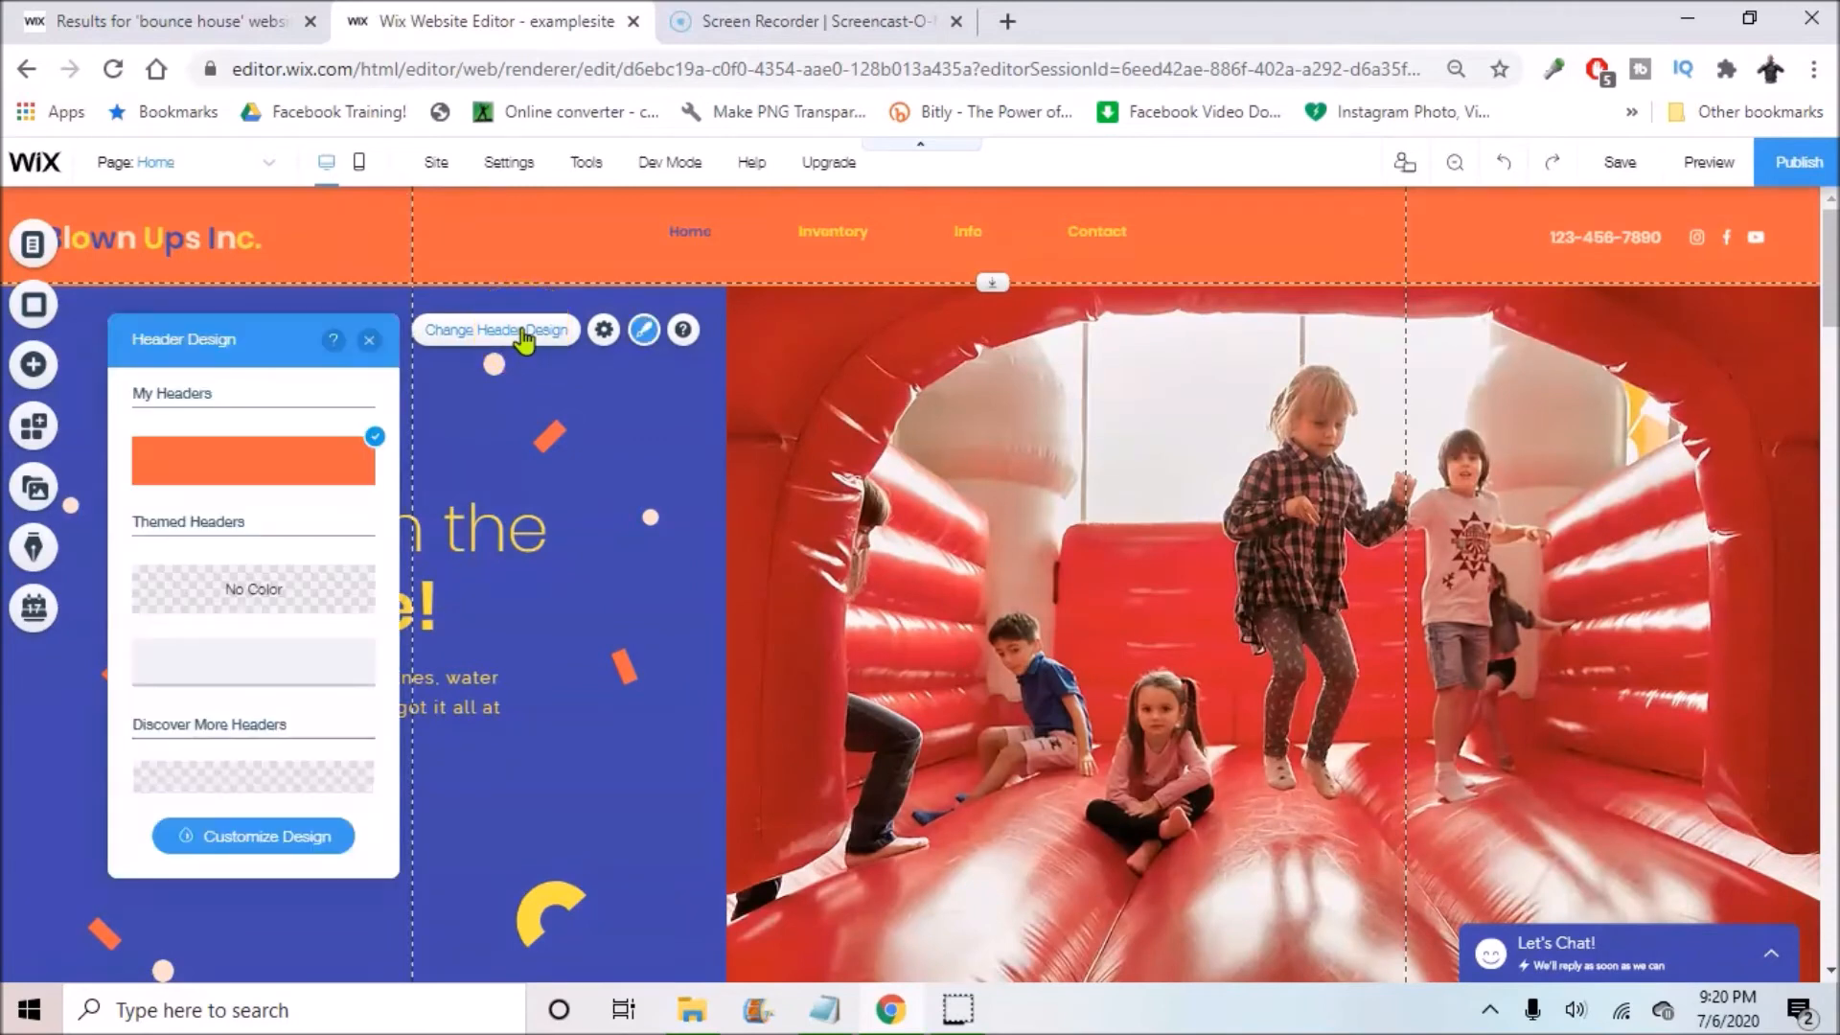
click(296, 834)
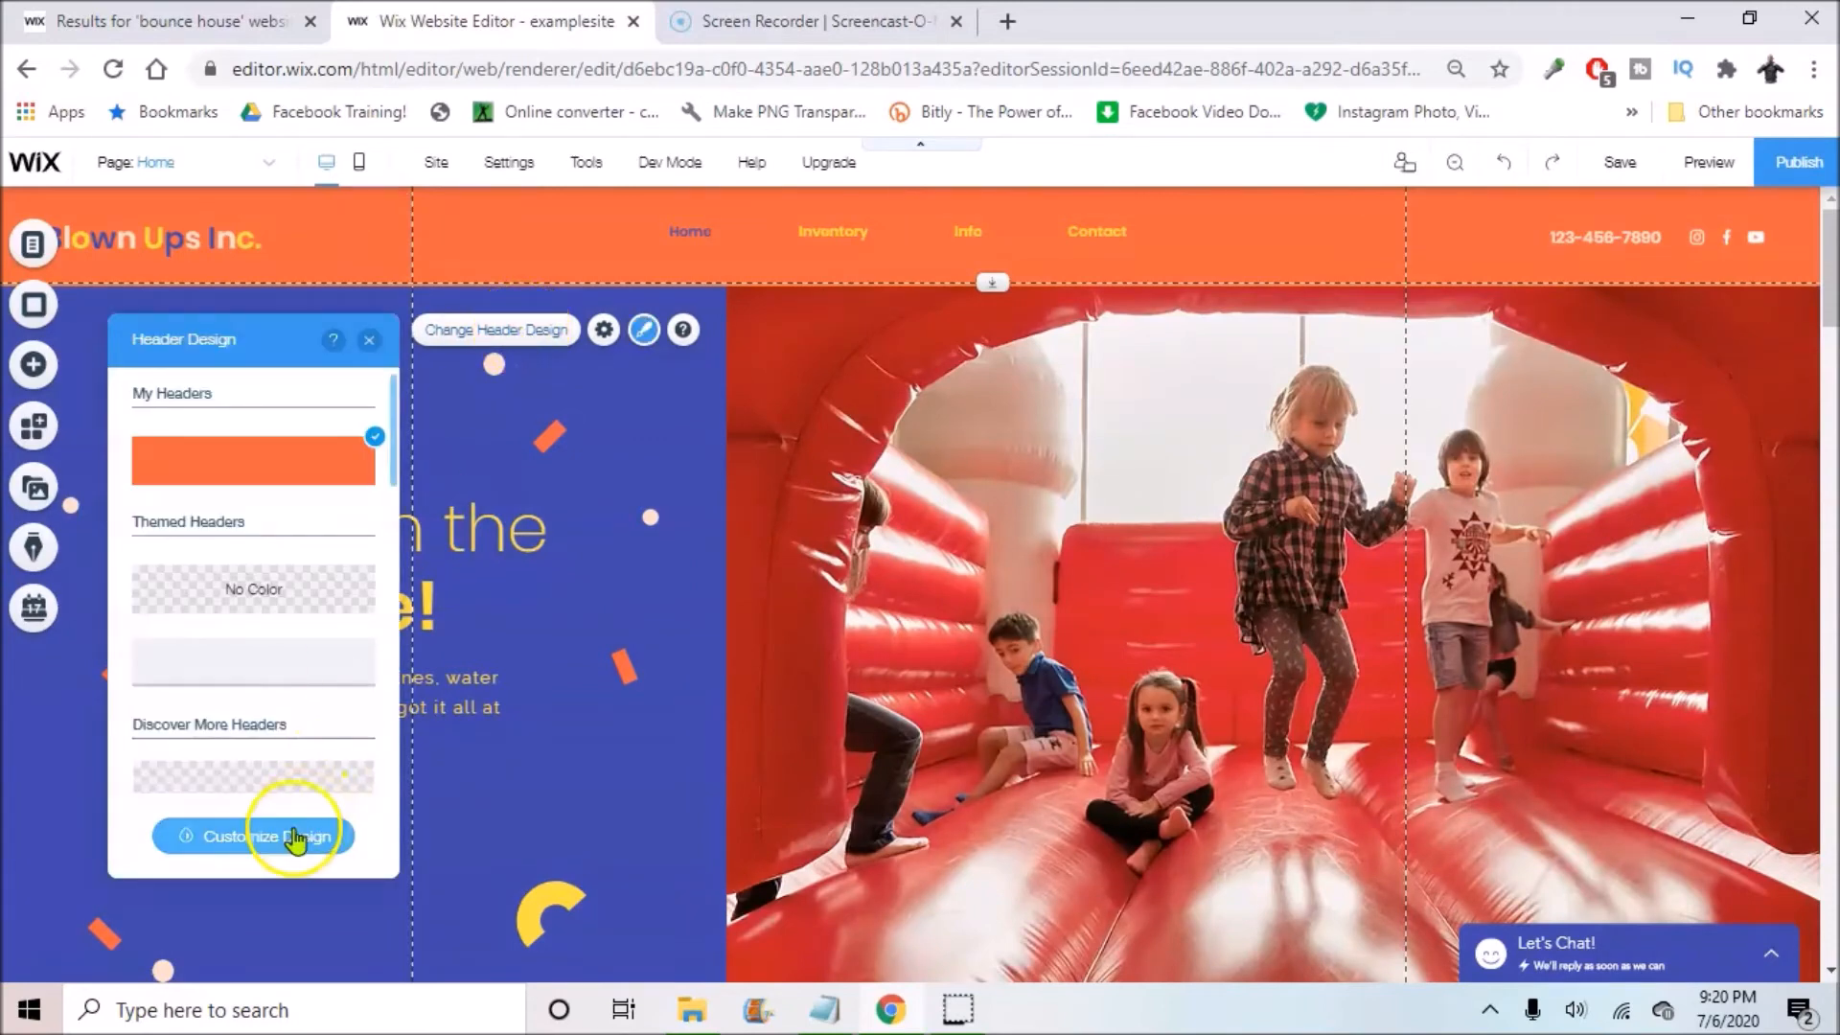
click(227, 534)
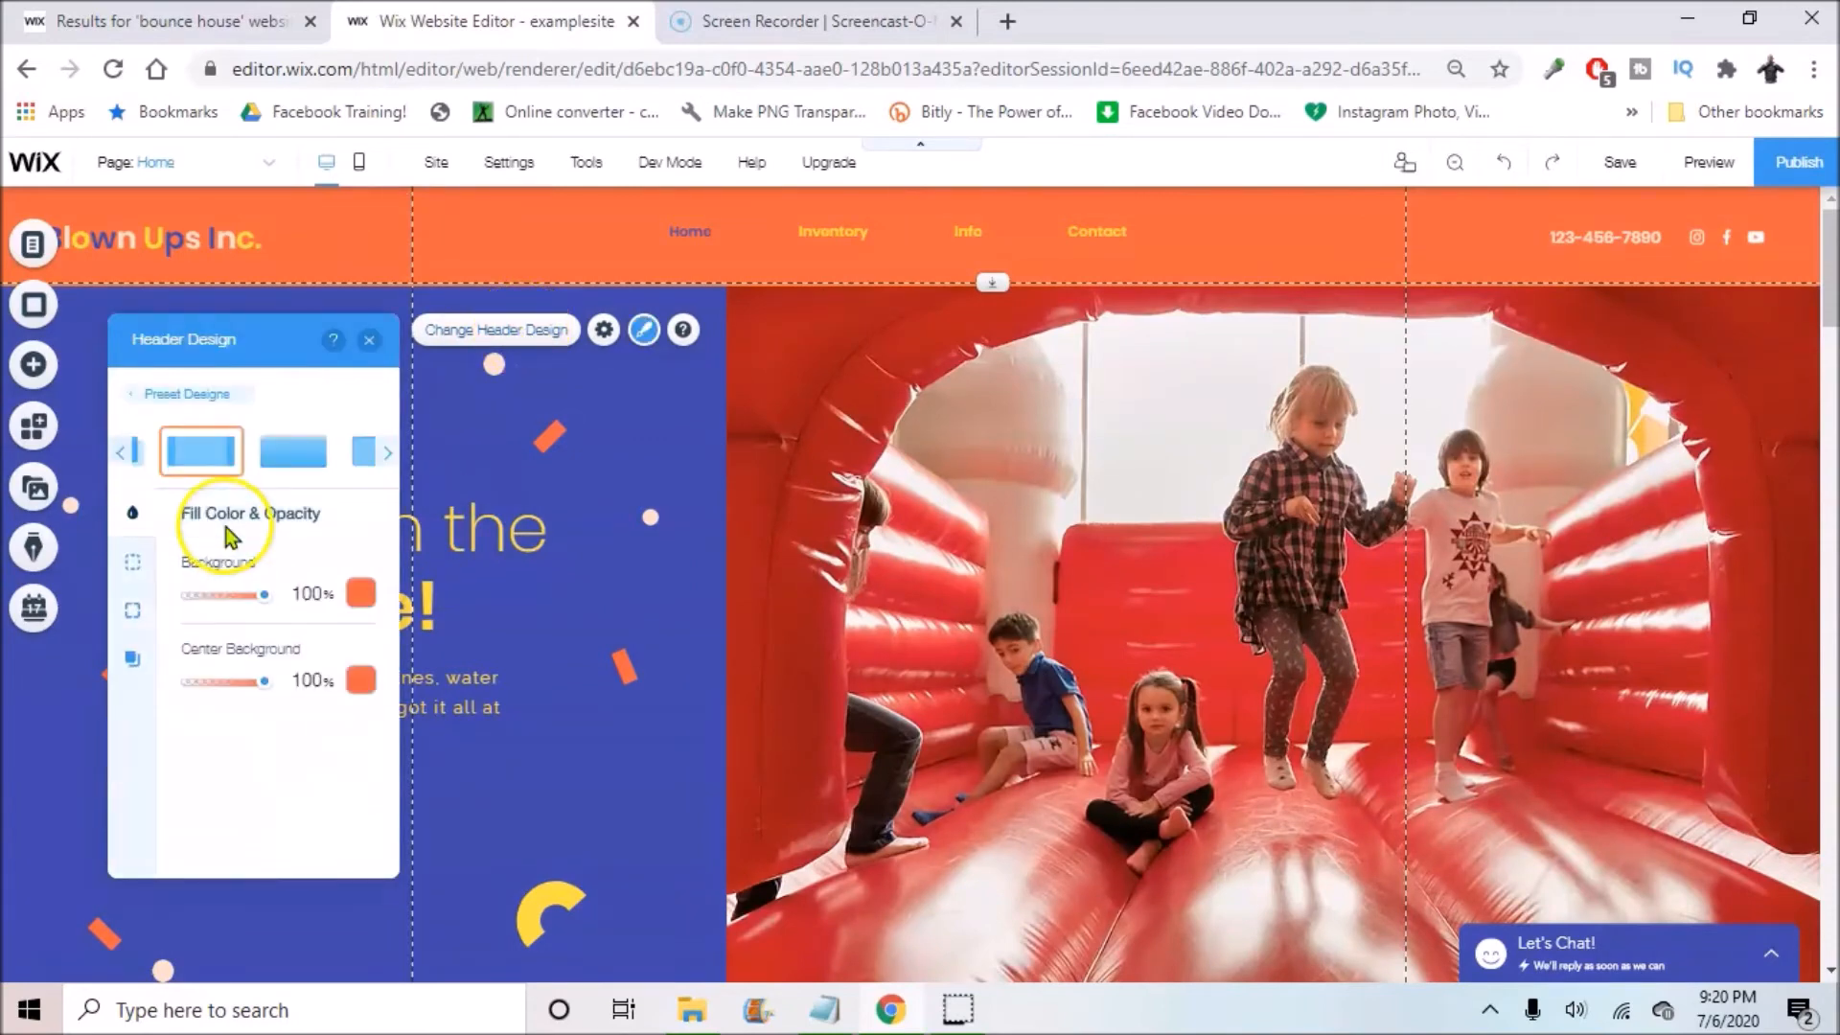
click(359, 593)
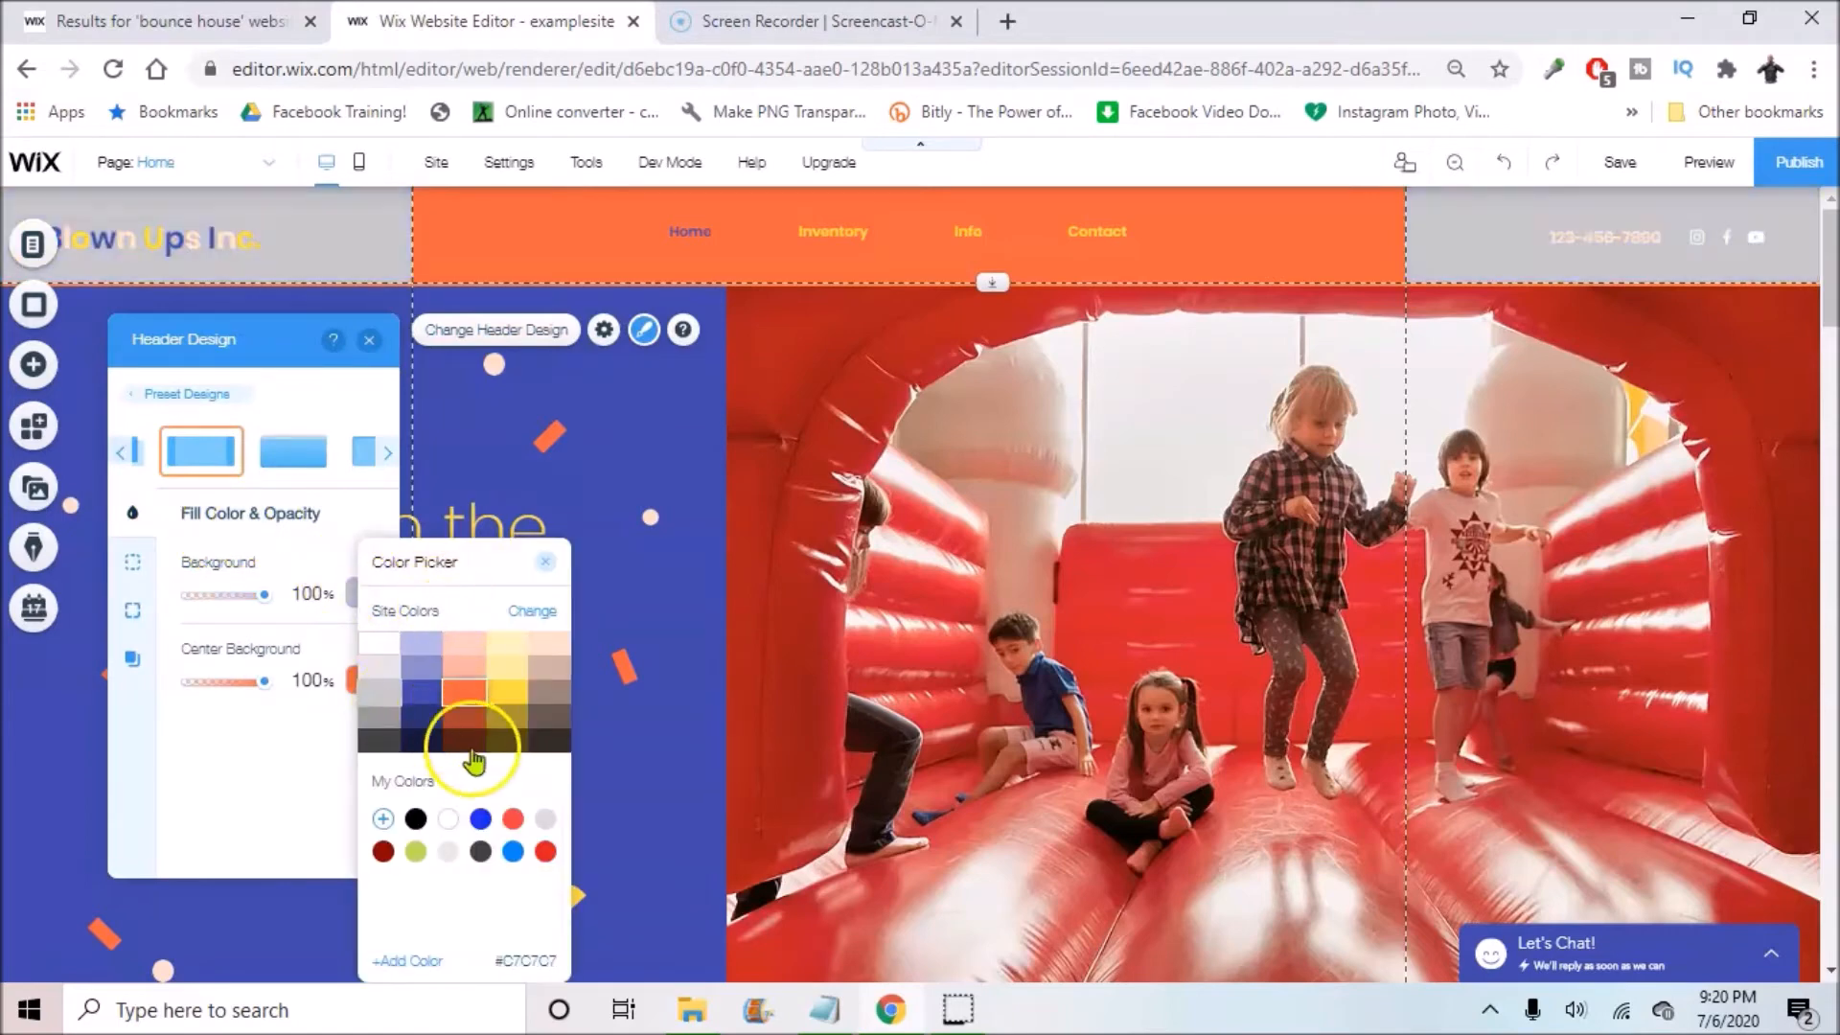
click(211, 594)
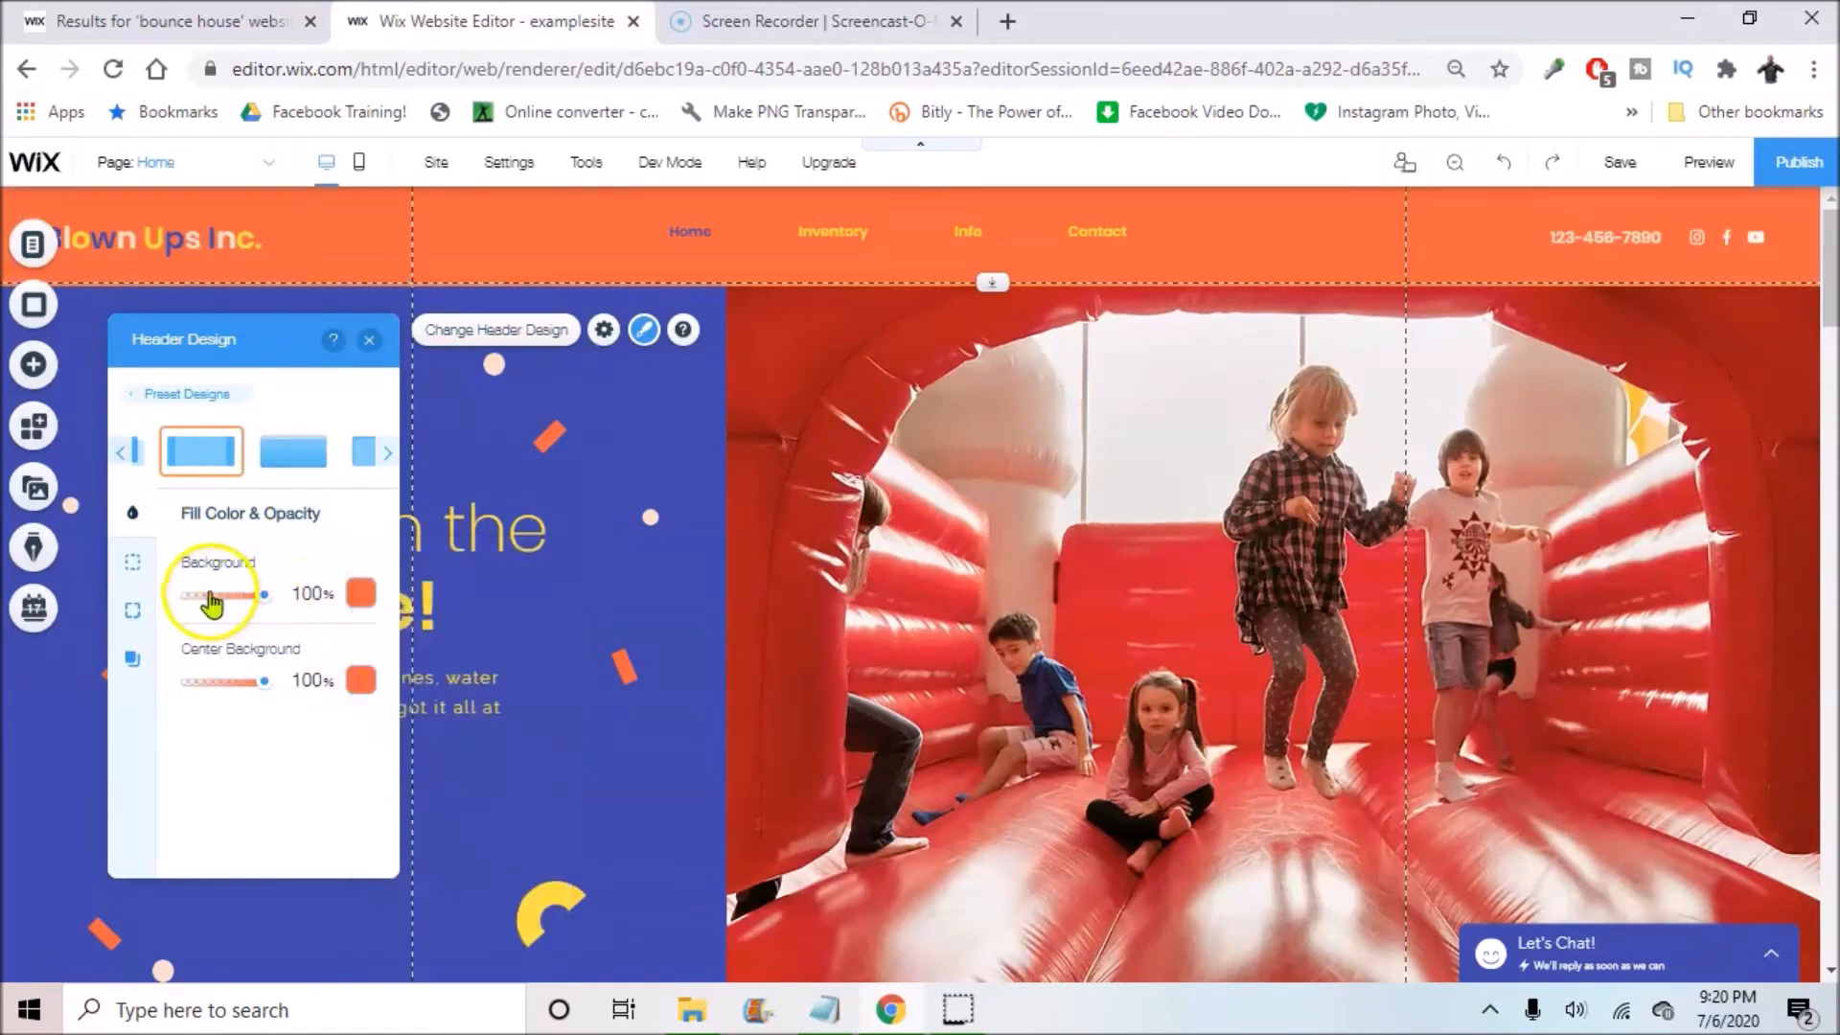
click(210, 594)
drag(245, 598, 316, 599)
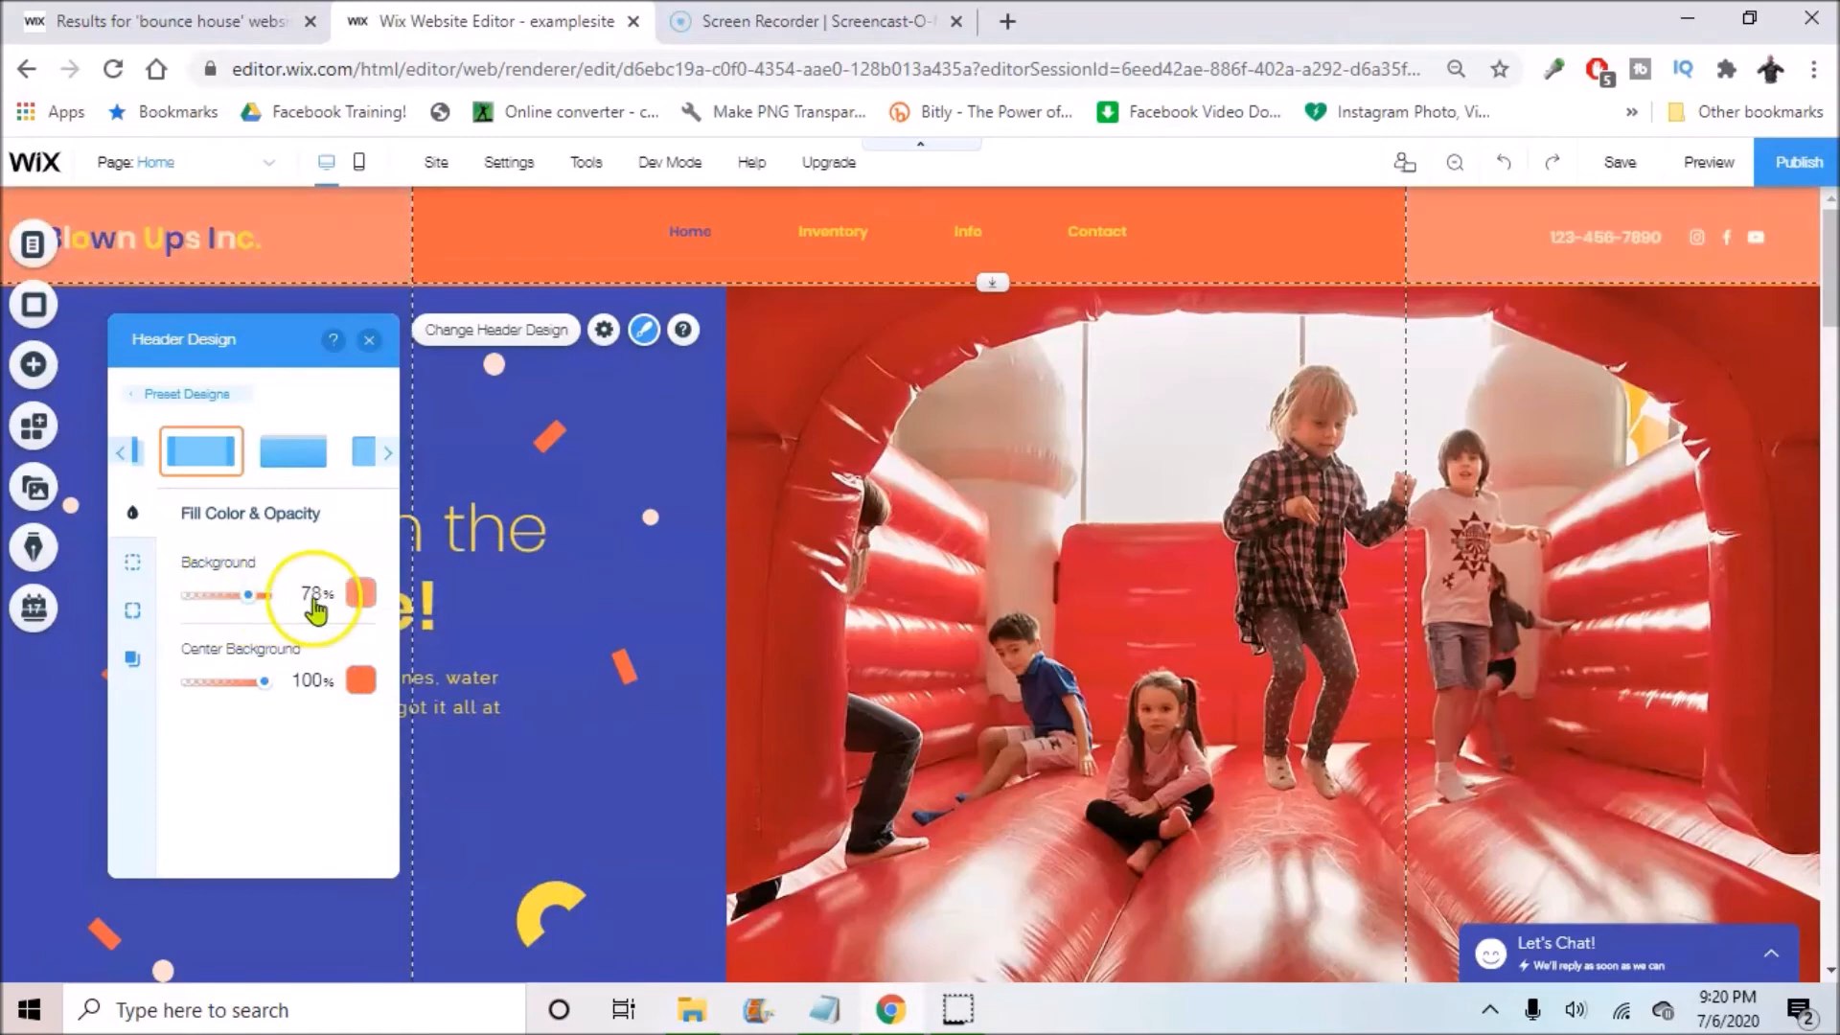
click(368, 340)
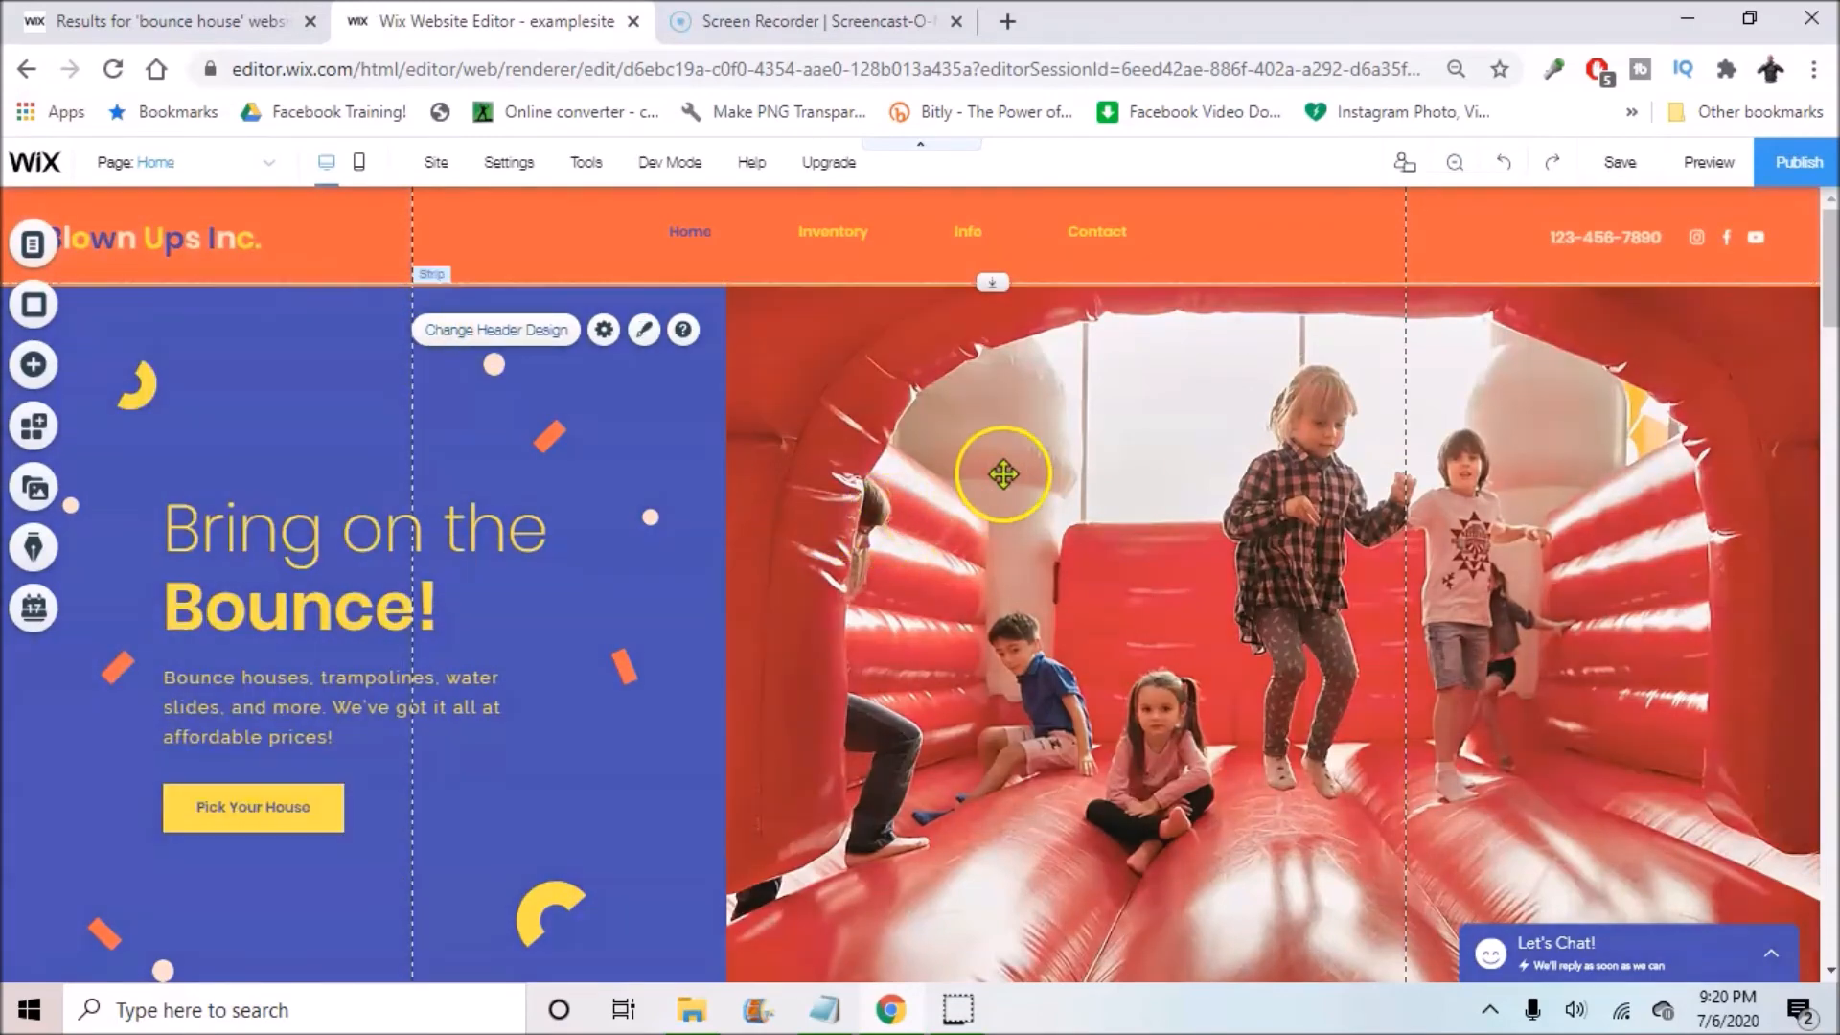
click(958, 484)
scroll(320, 285, down, 2)
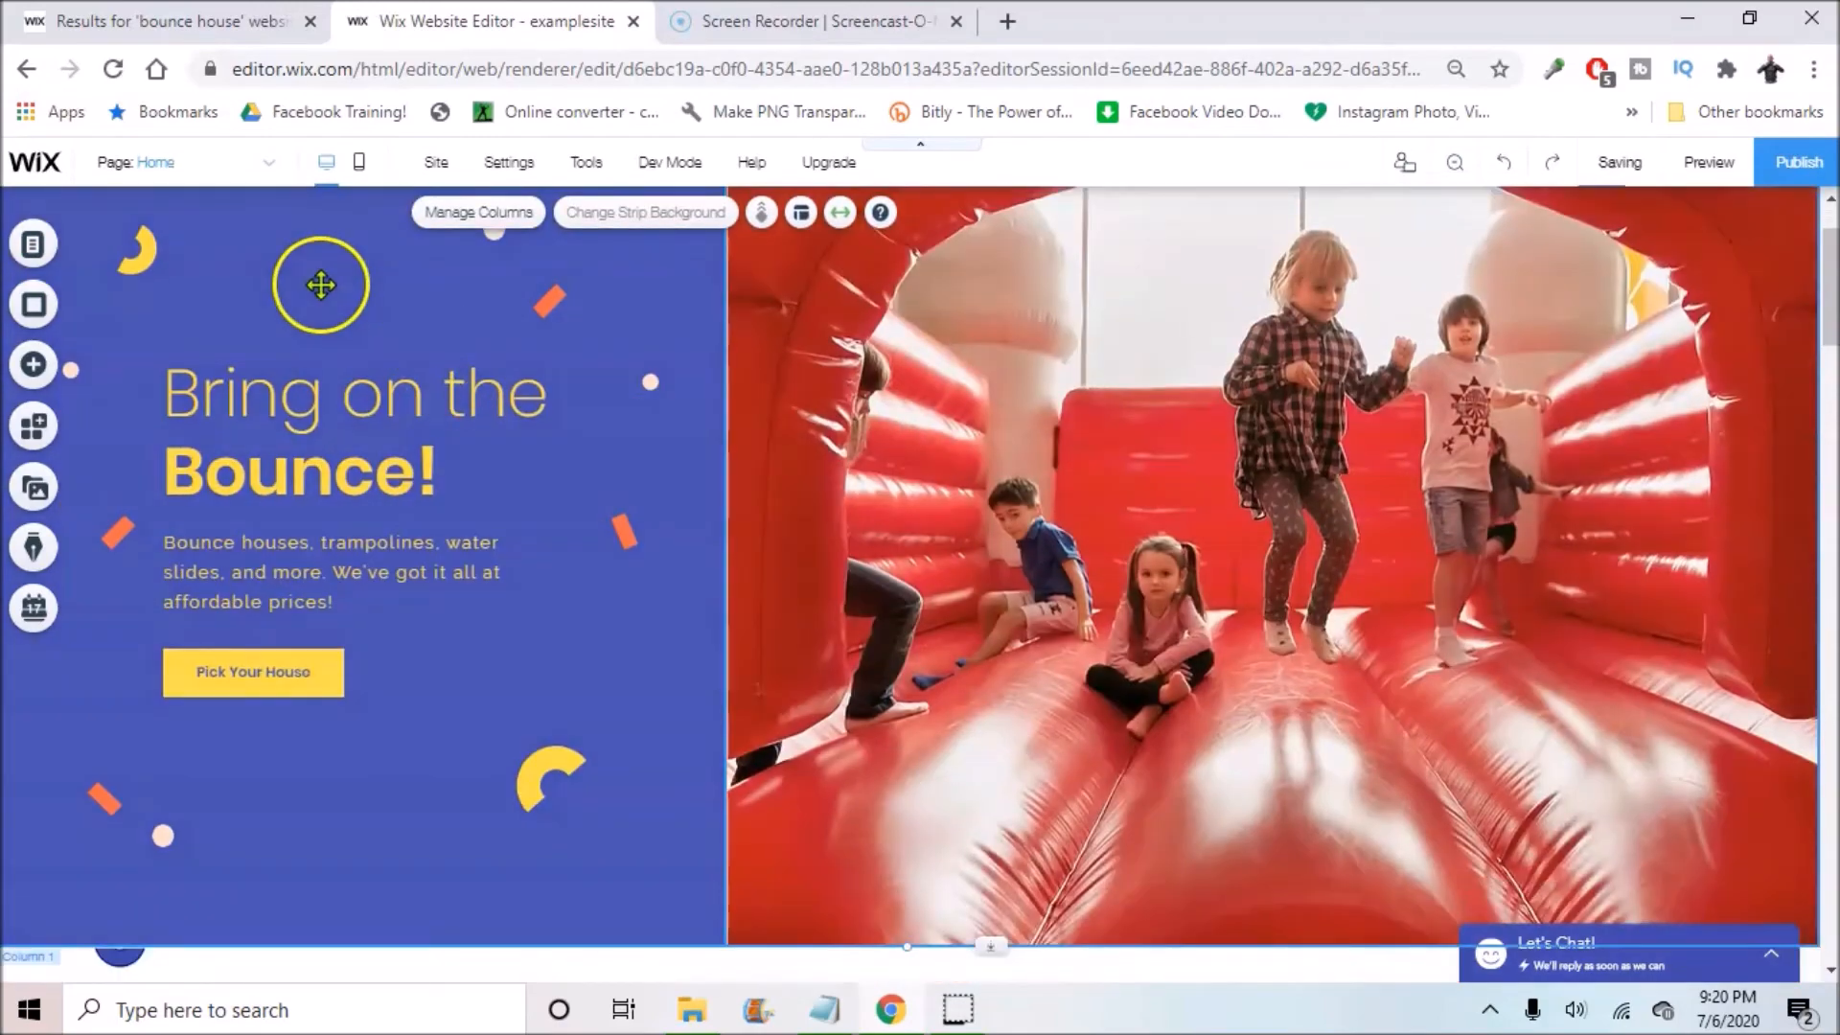
click(320, 285)
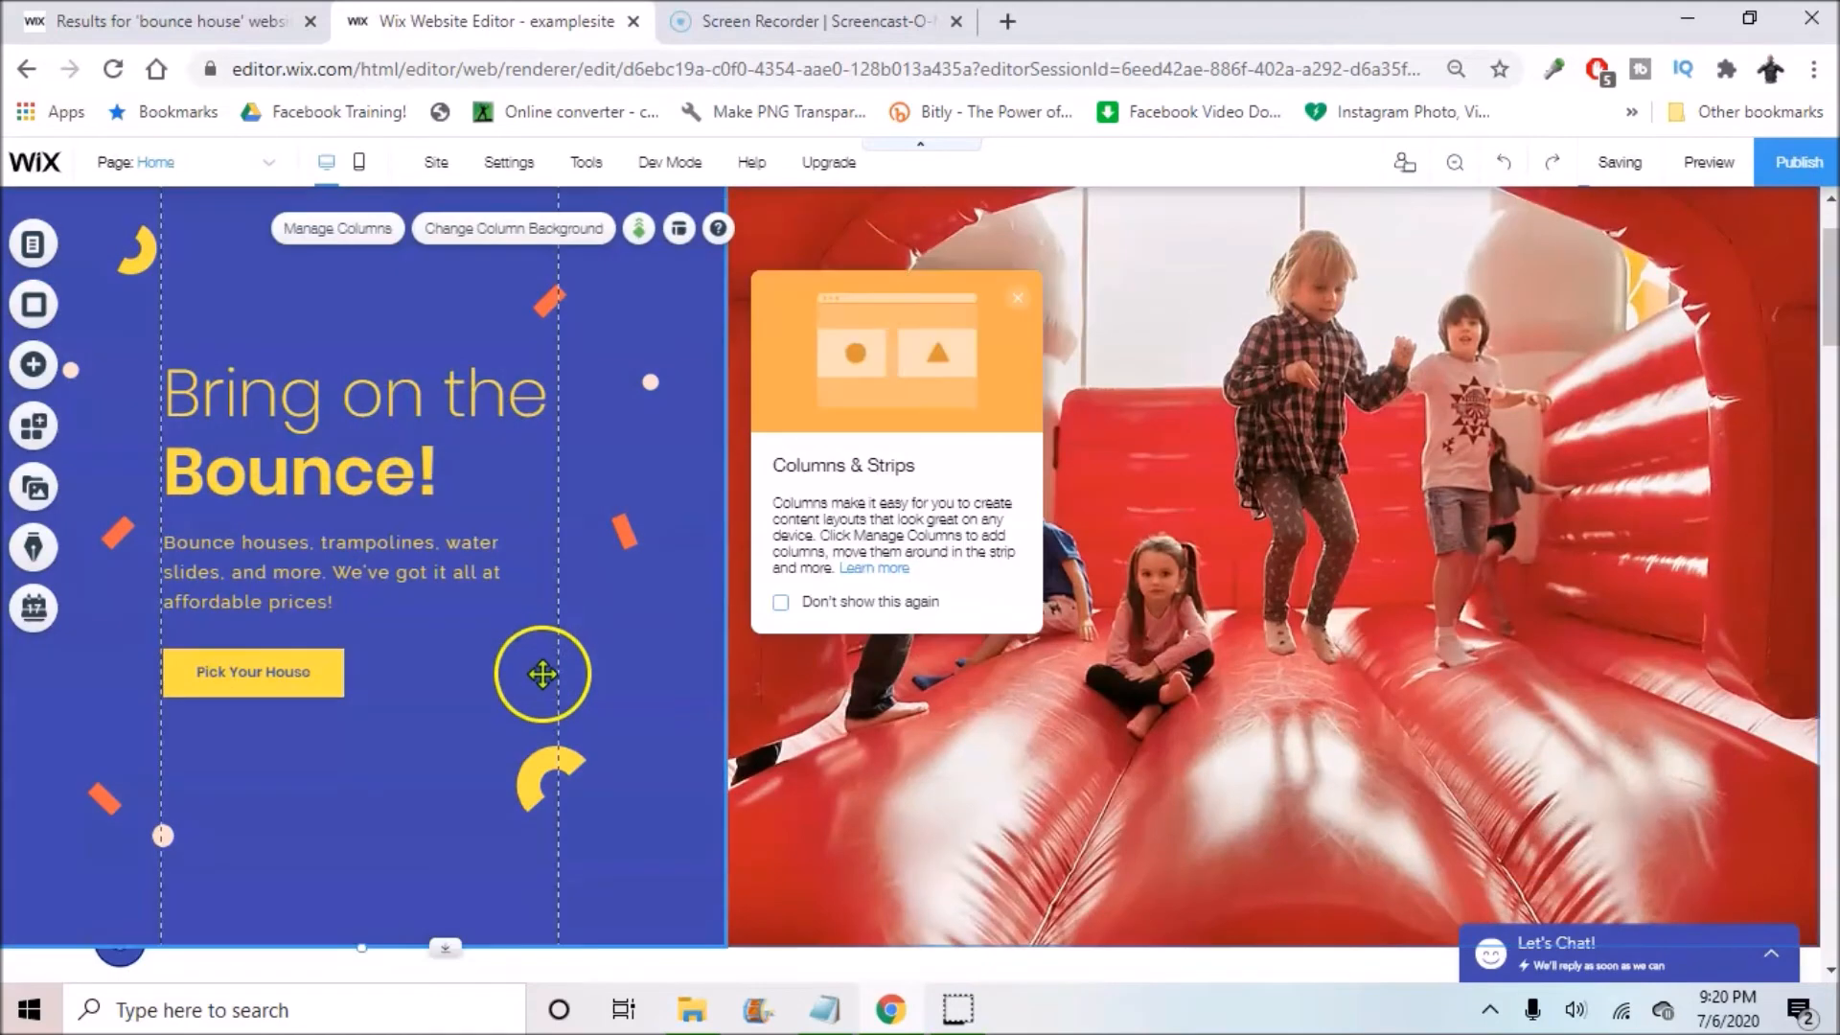
click(472, 233)
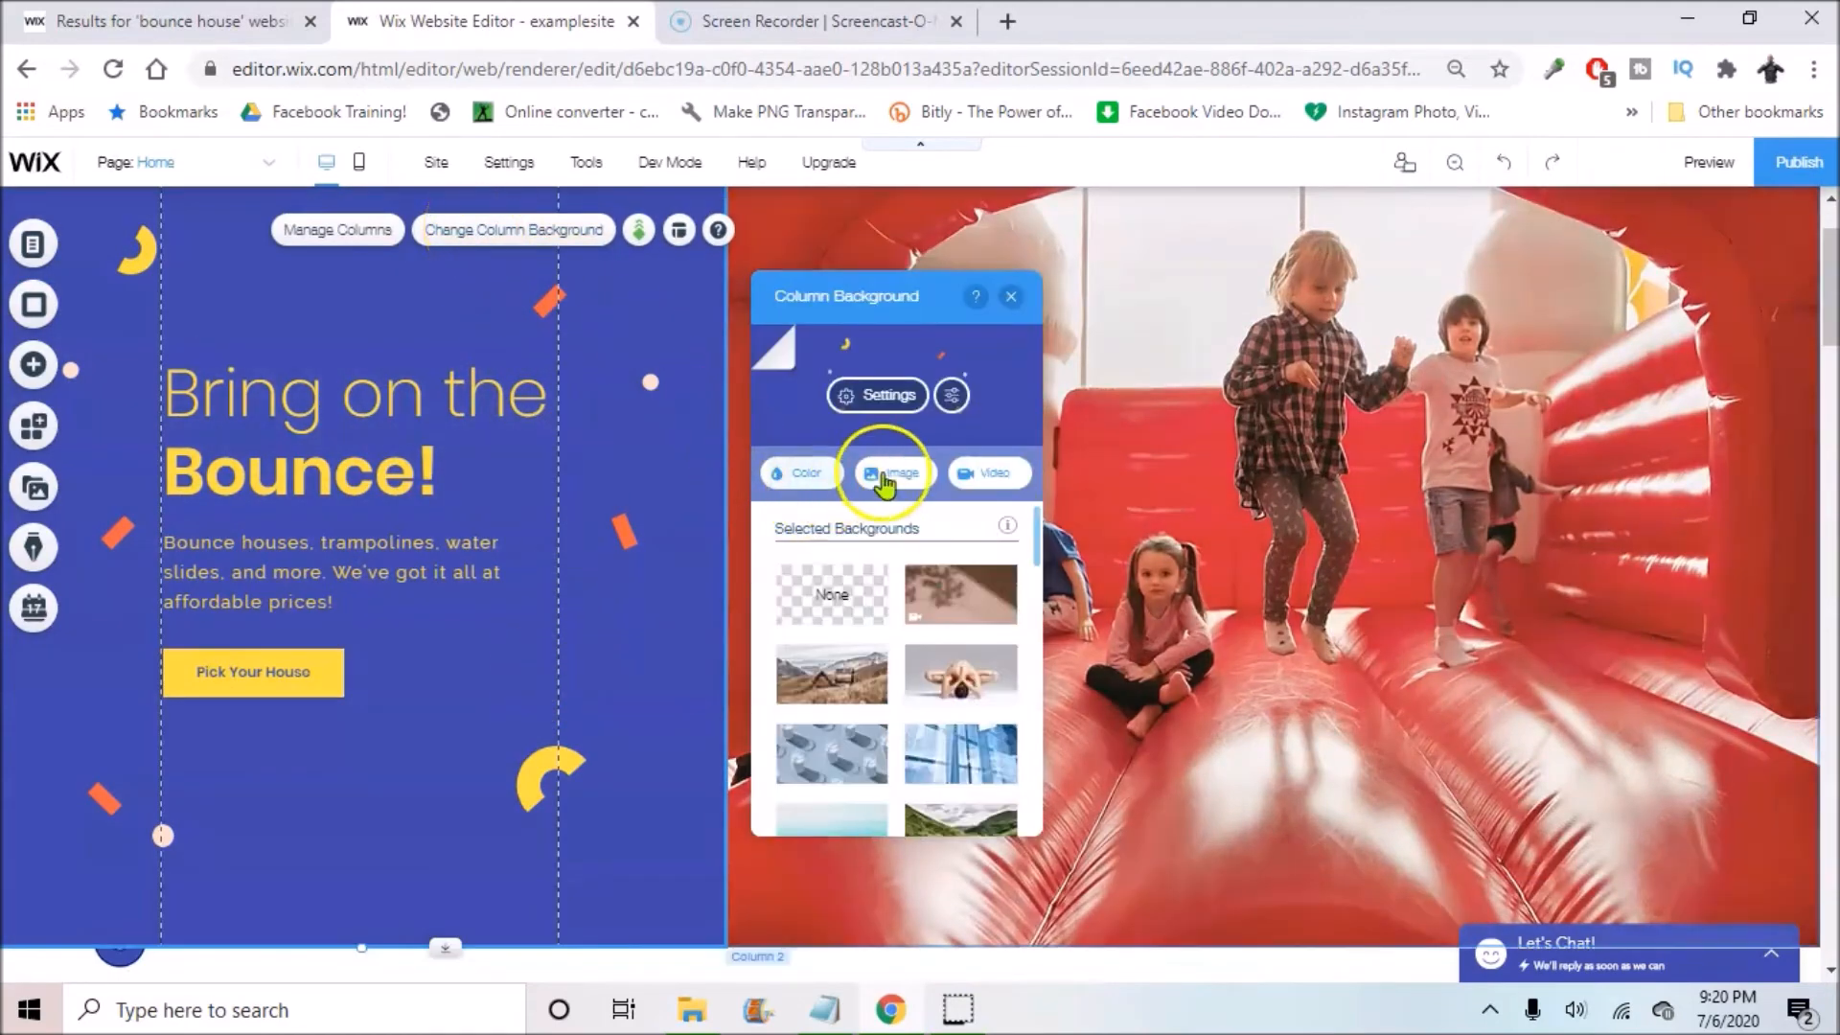
scroll(964, 614, down, 3)
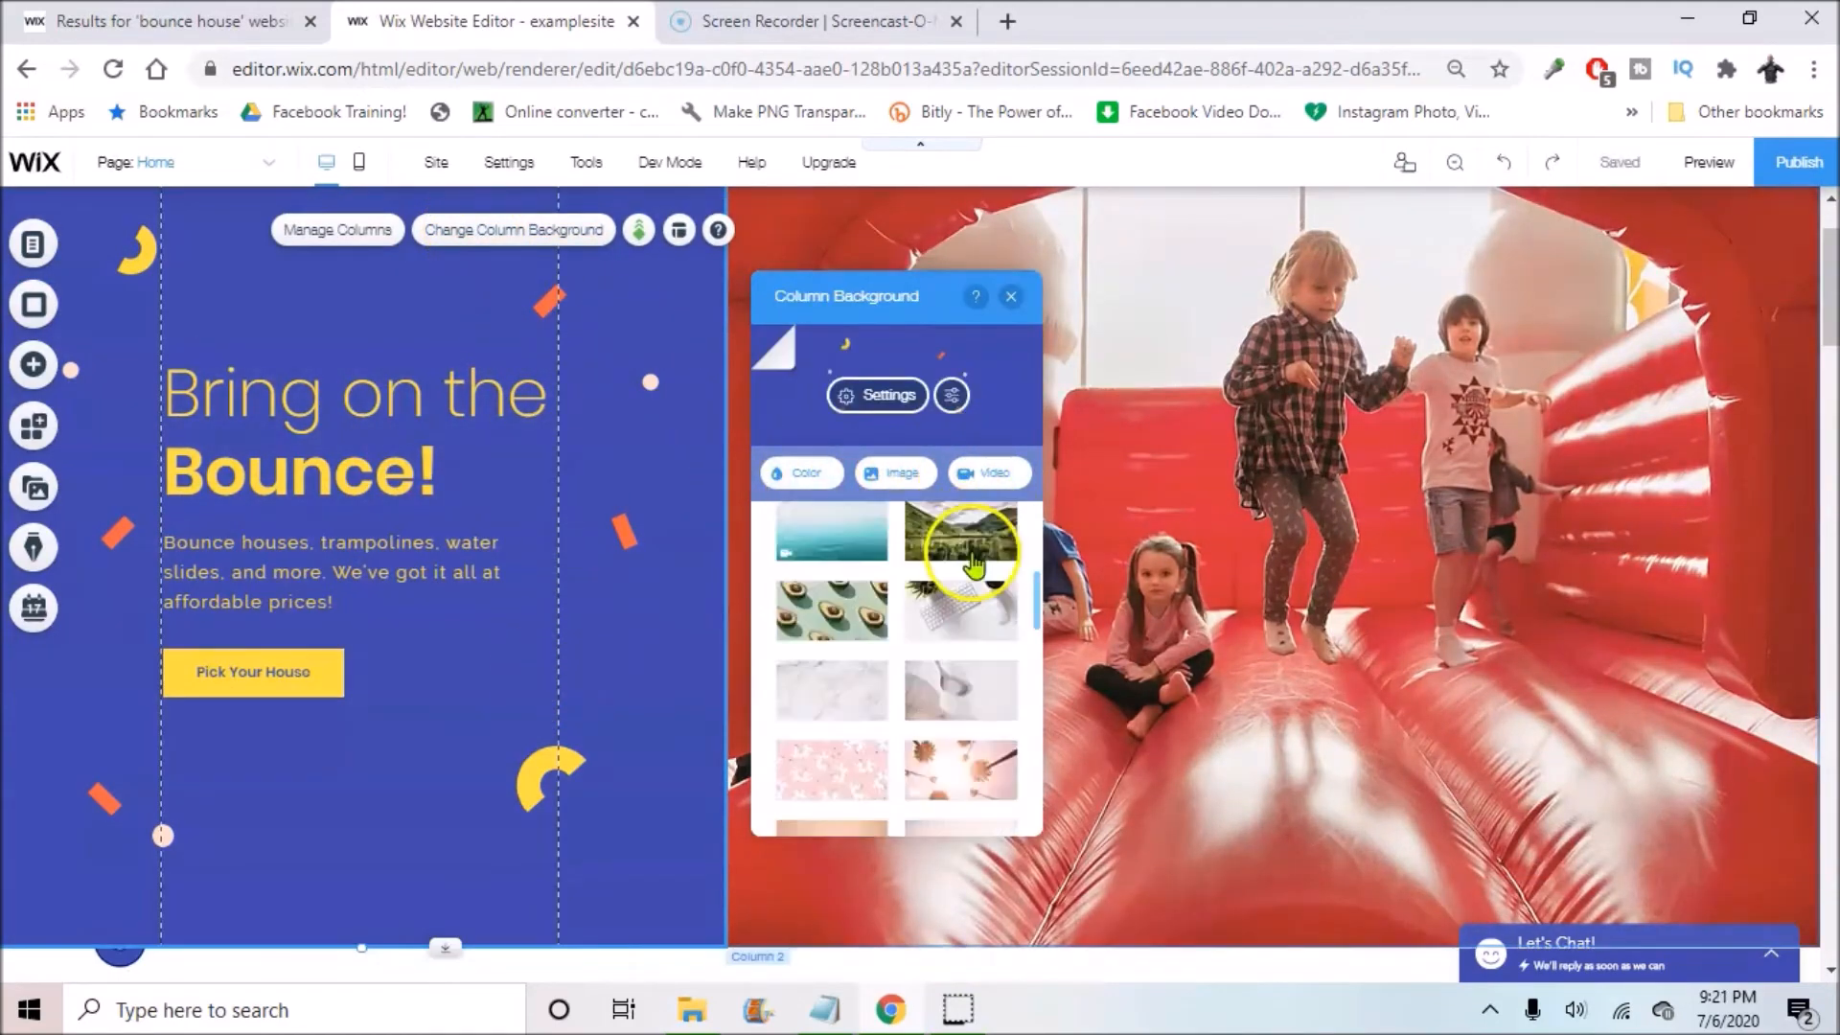
scroll(964, 625, up, 3)
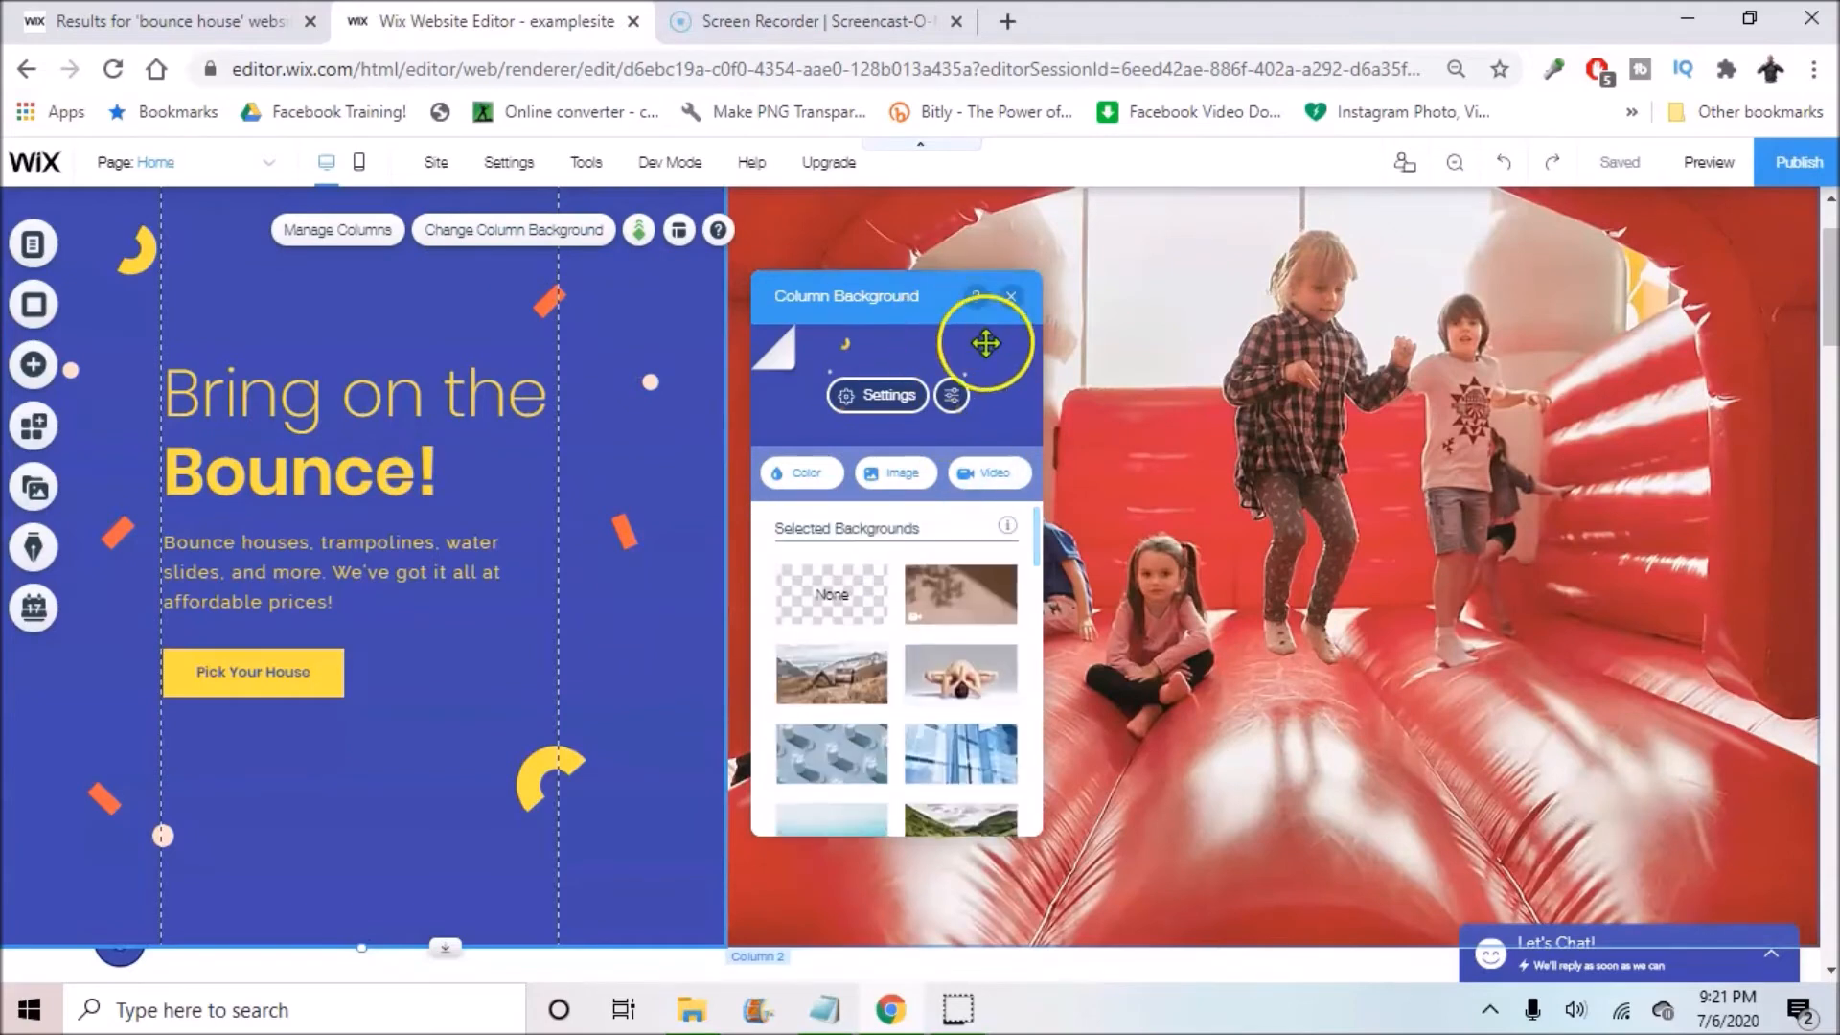
click(996, 473)
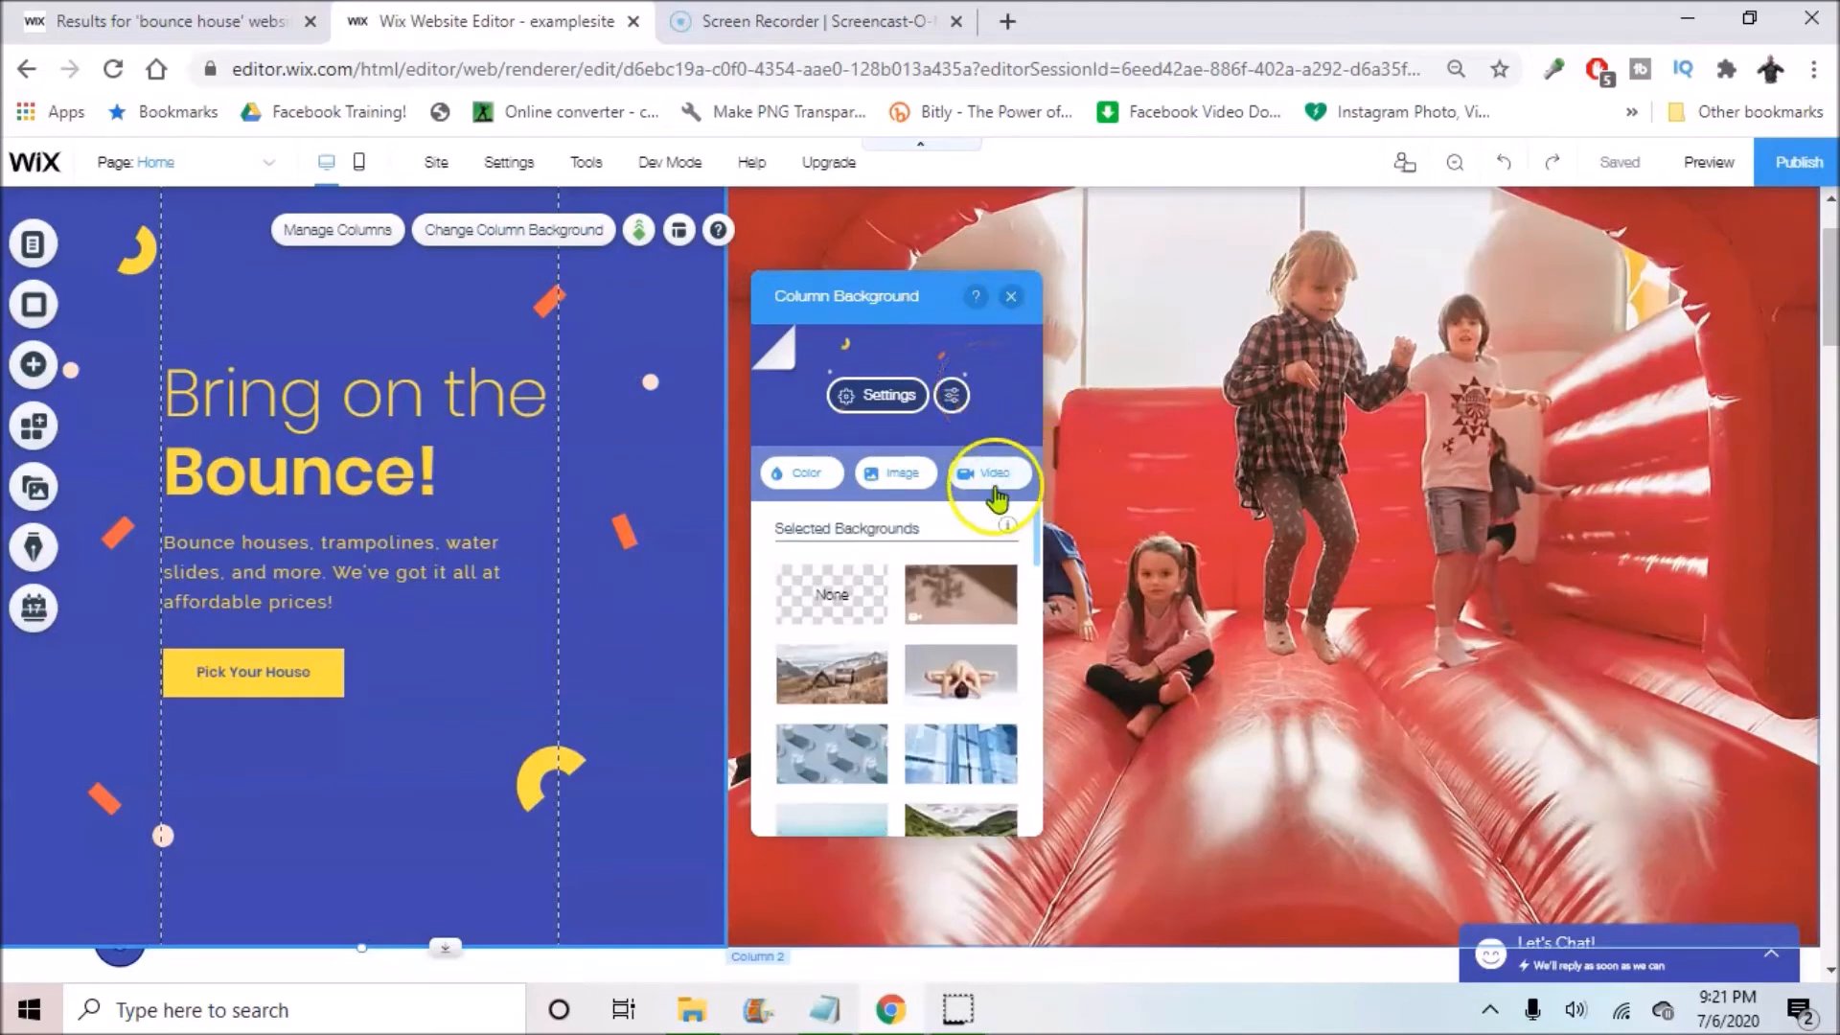
click(1011, 297)
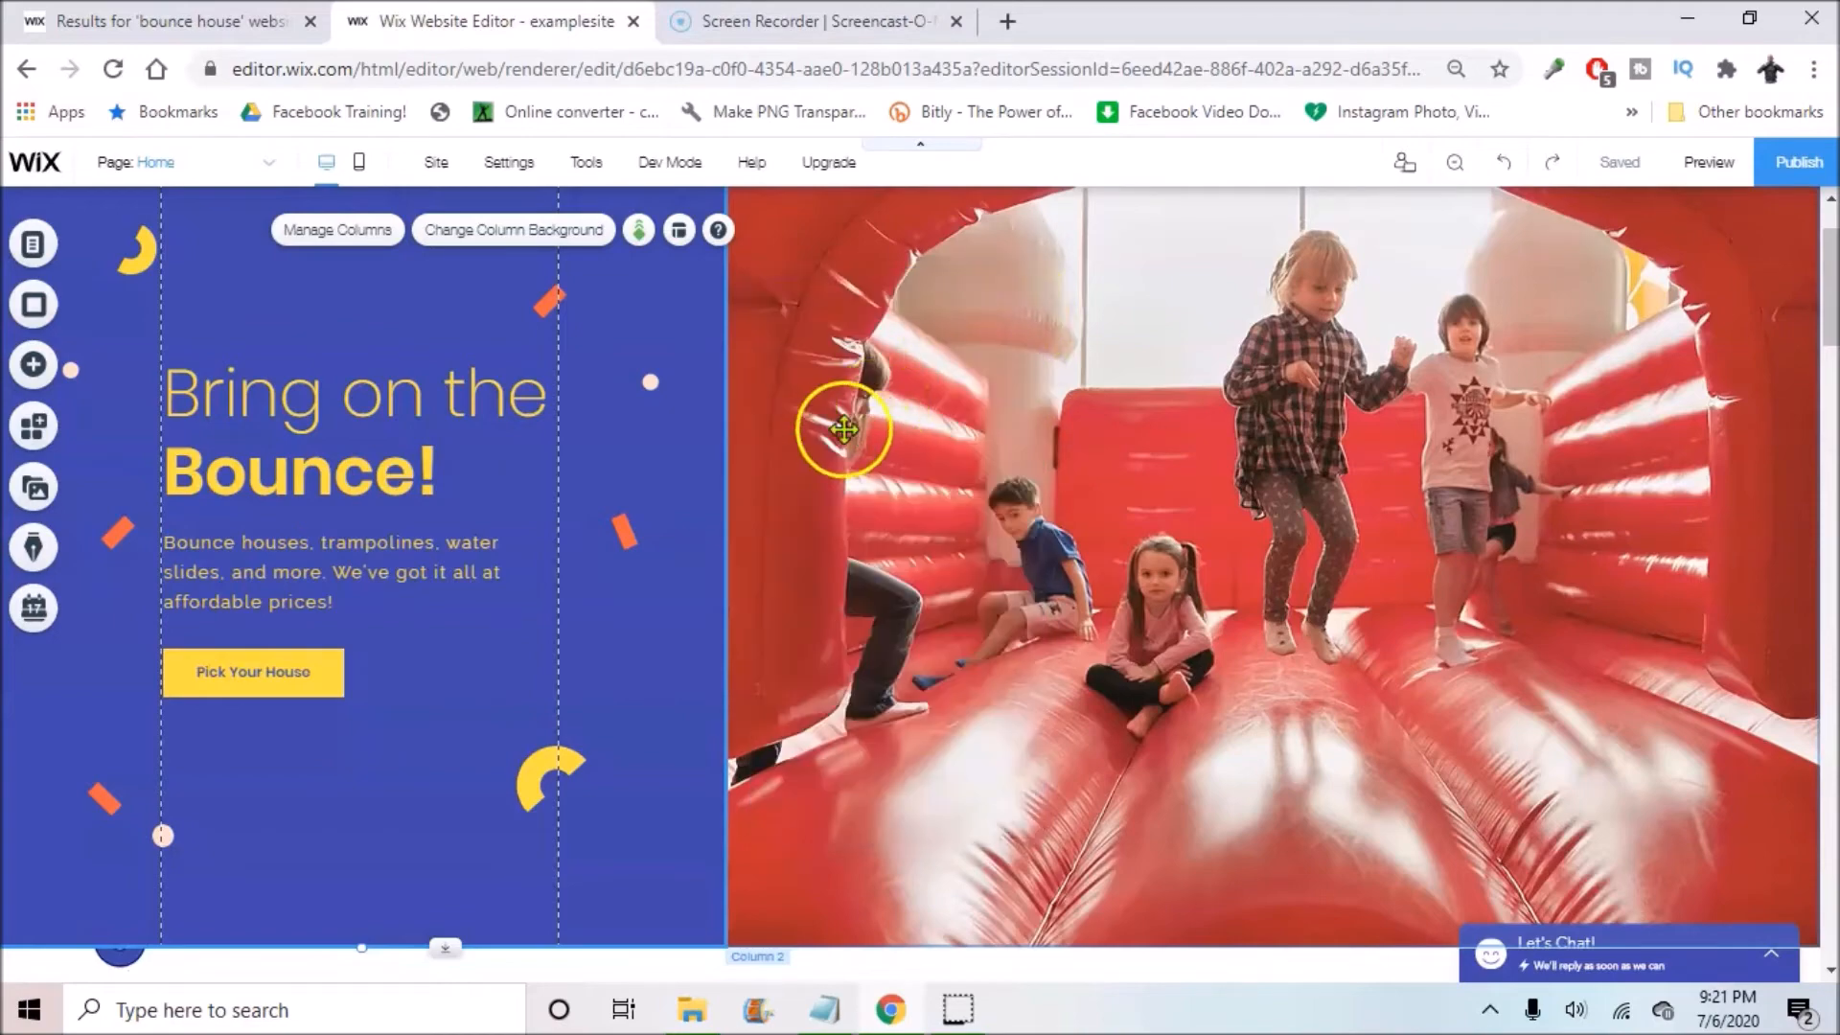
scroll(314, 494, down, 4)
scroll(313, 495, up, 3)
click(290, 538)
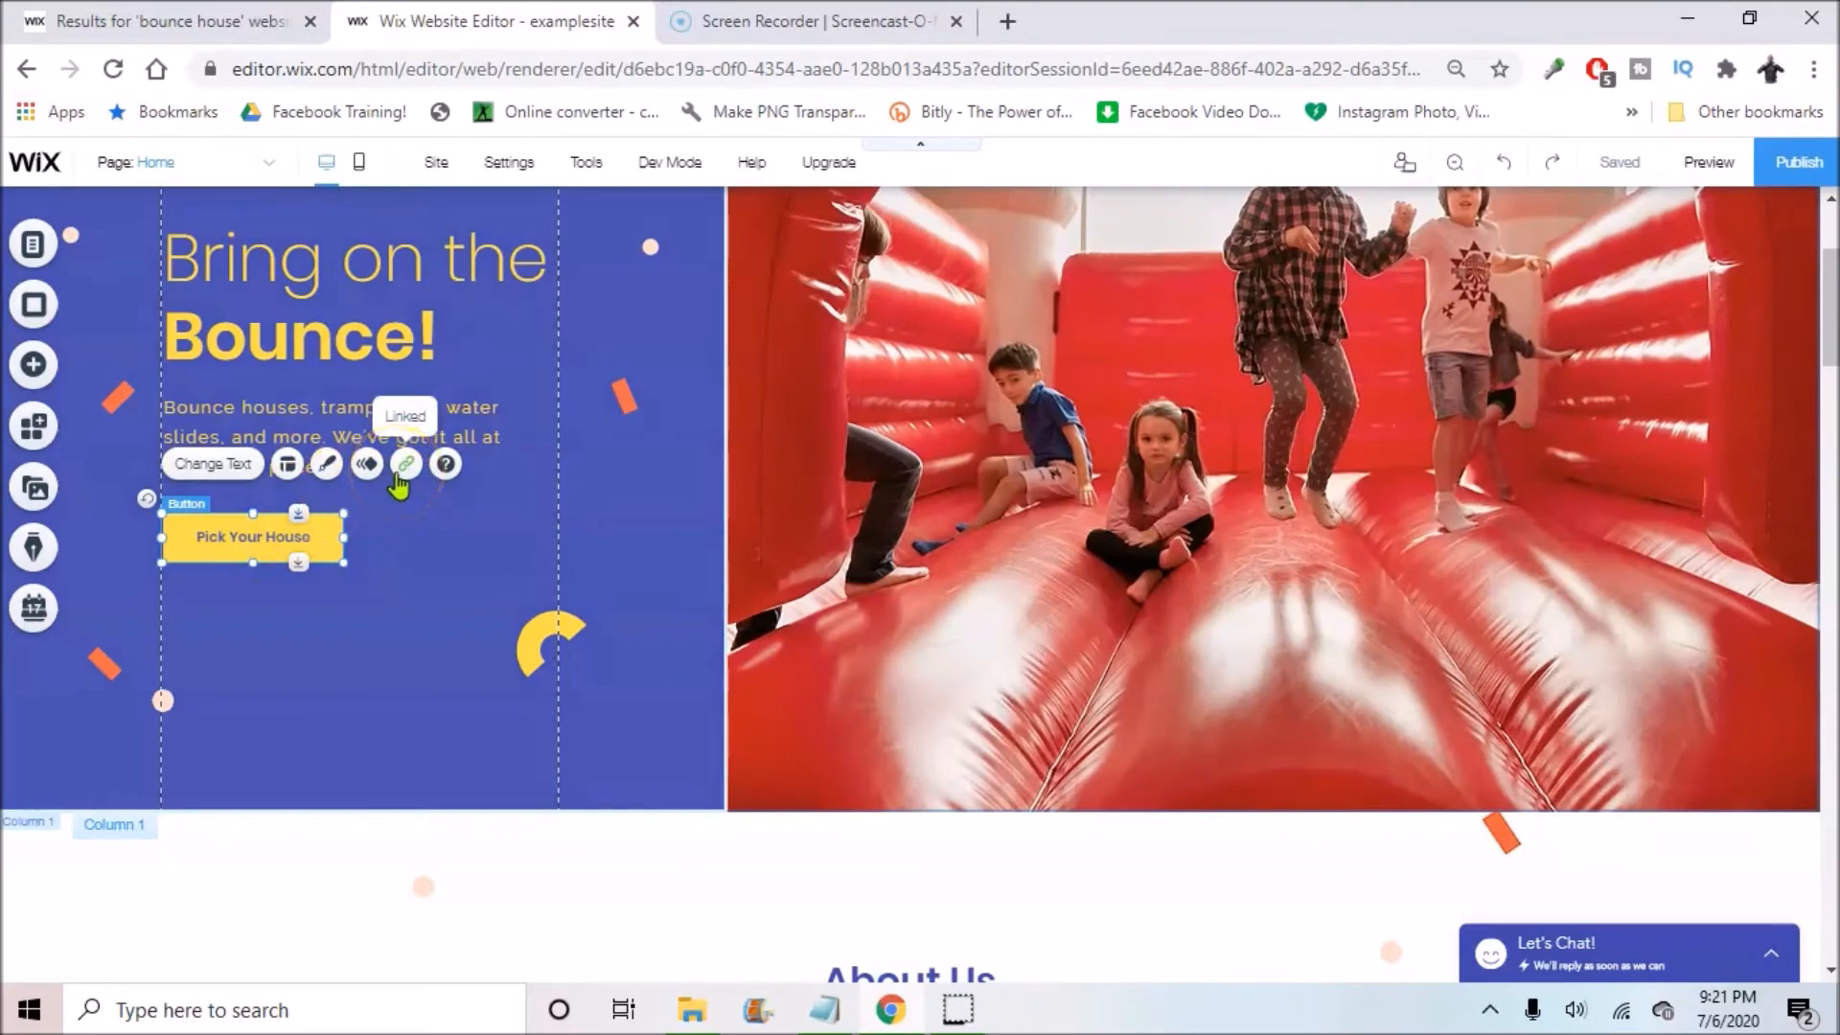
click(405, 463)
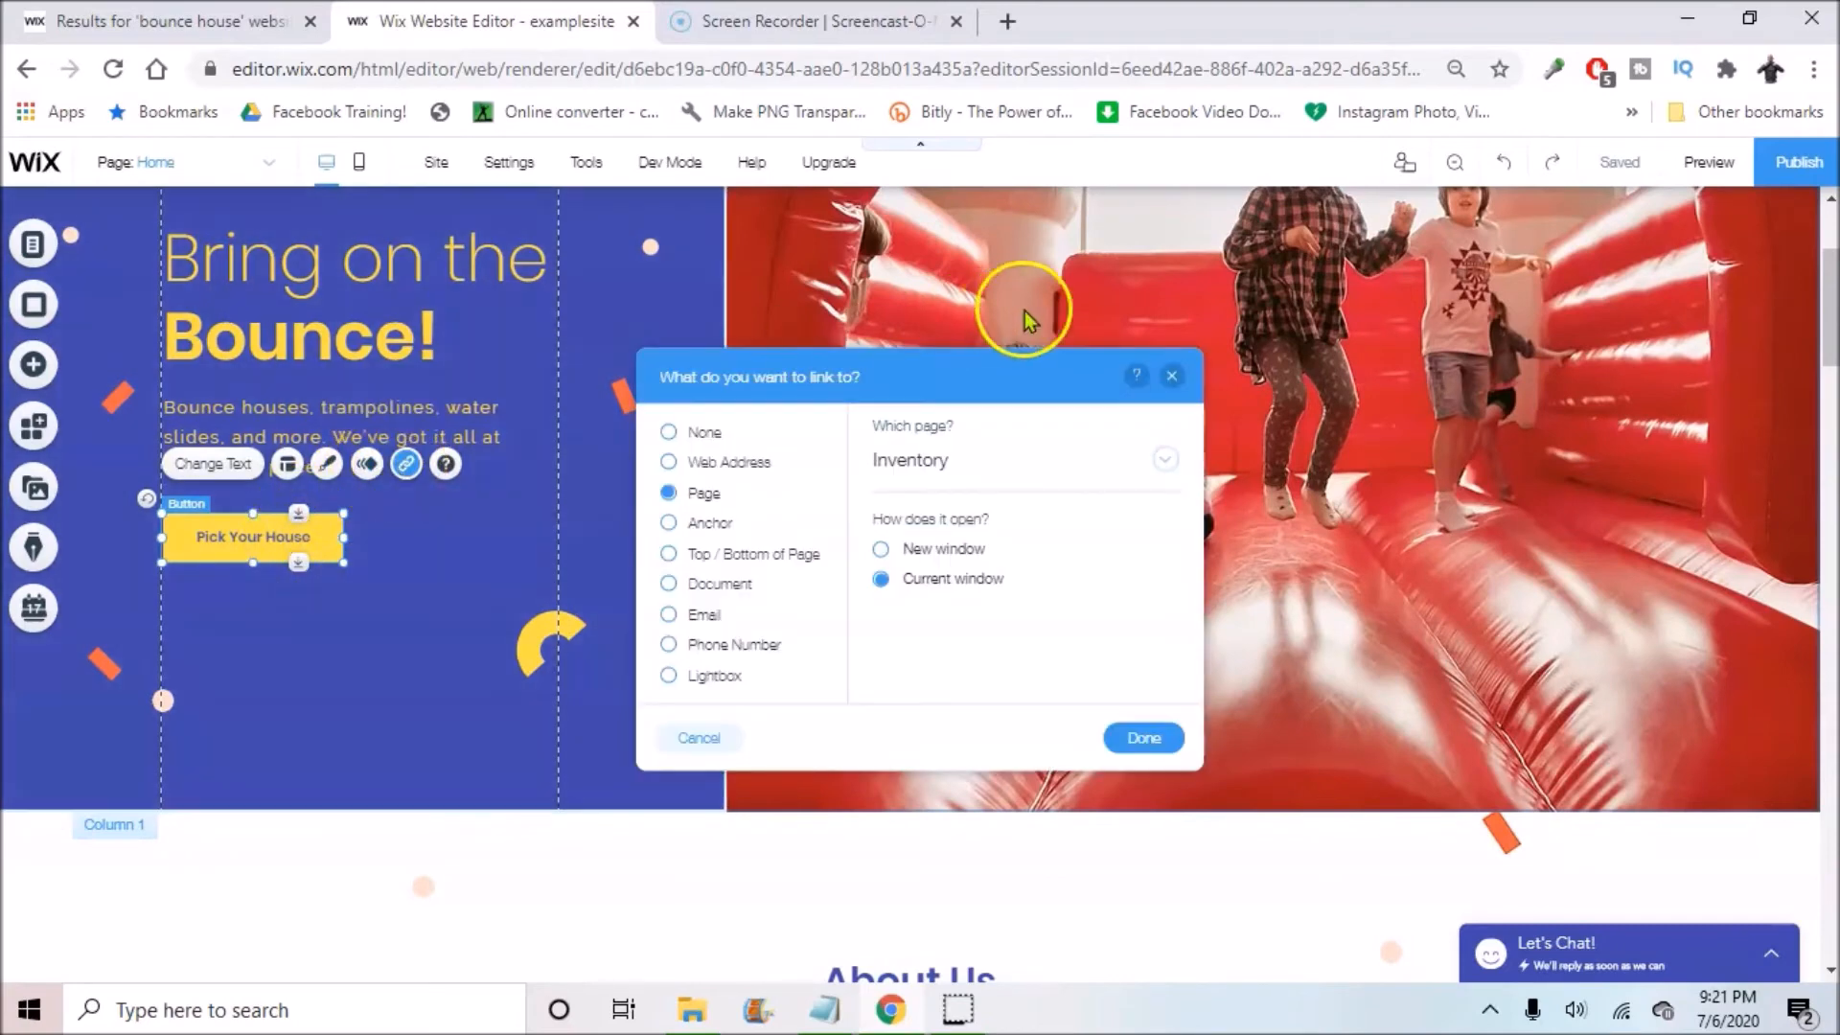
click(669, 462)
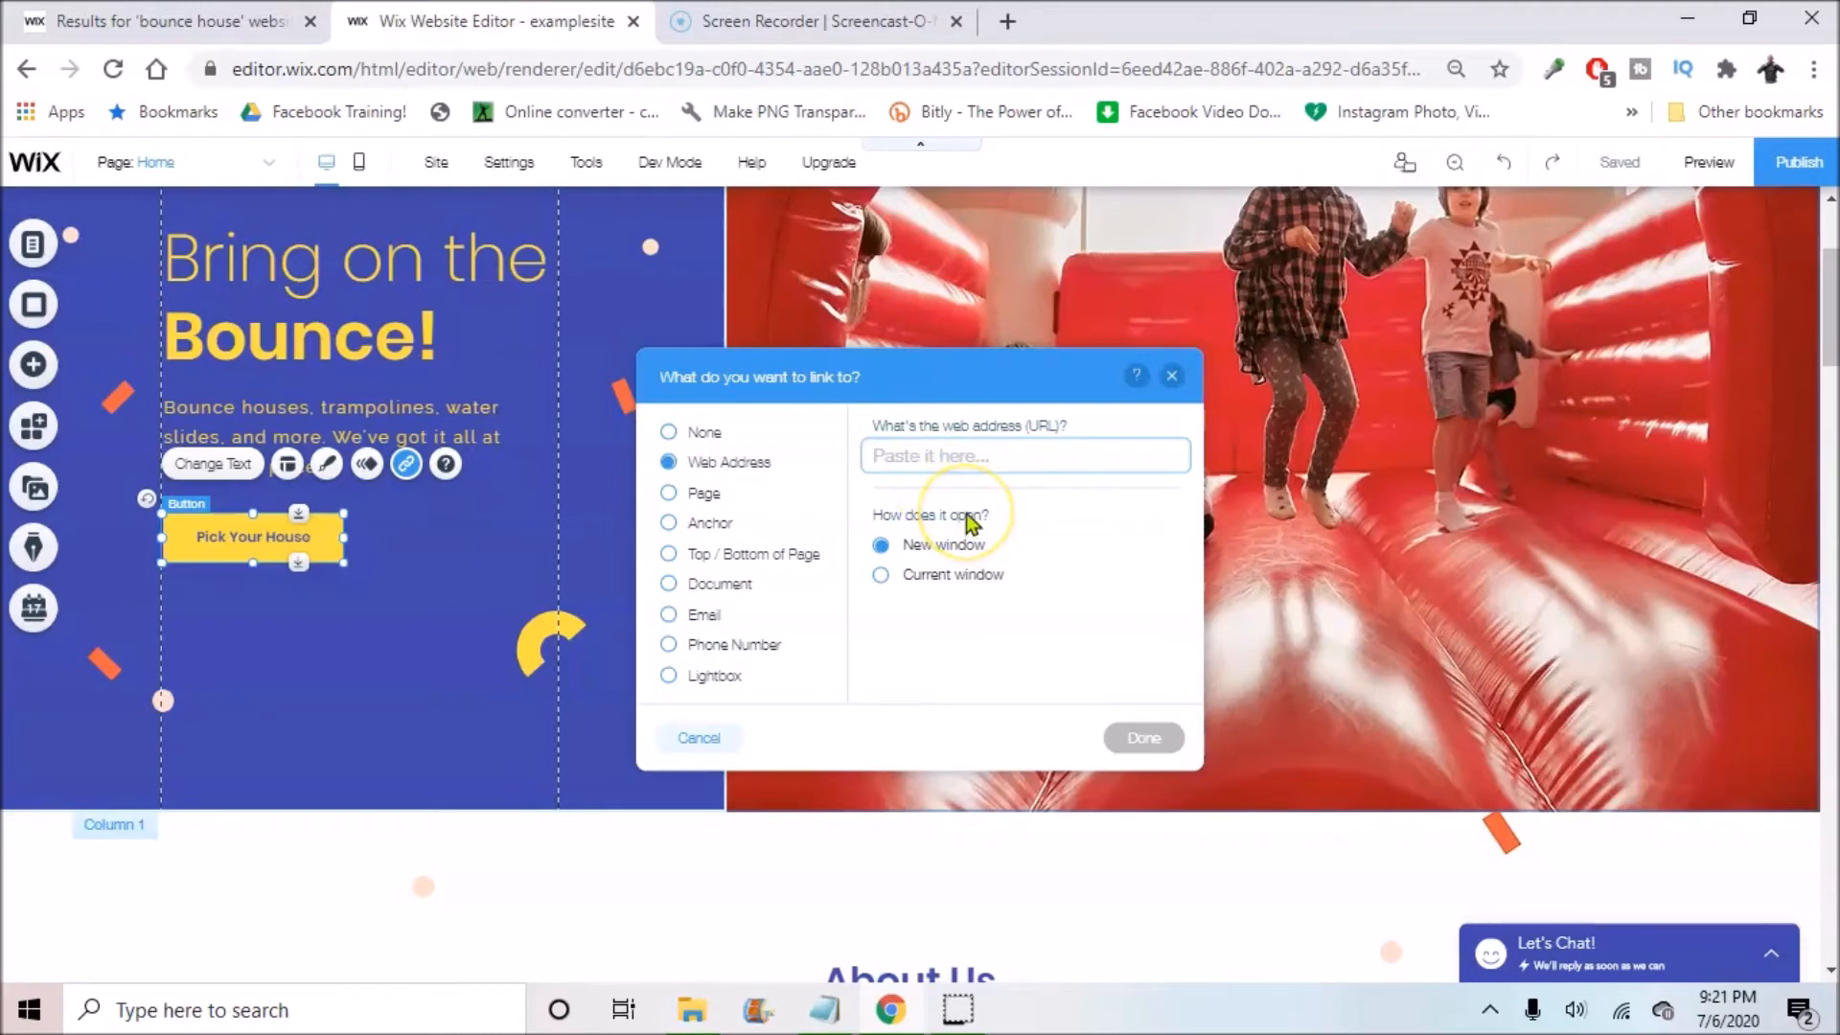
click(669, 494)
click(952, 462)
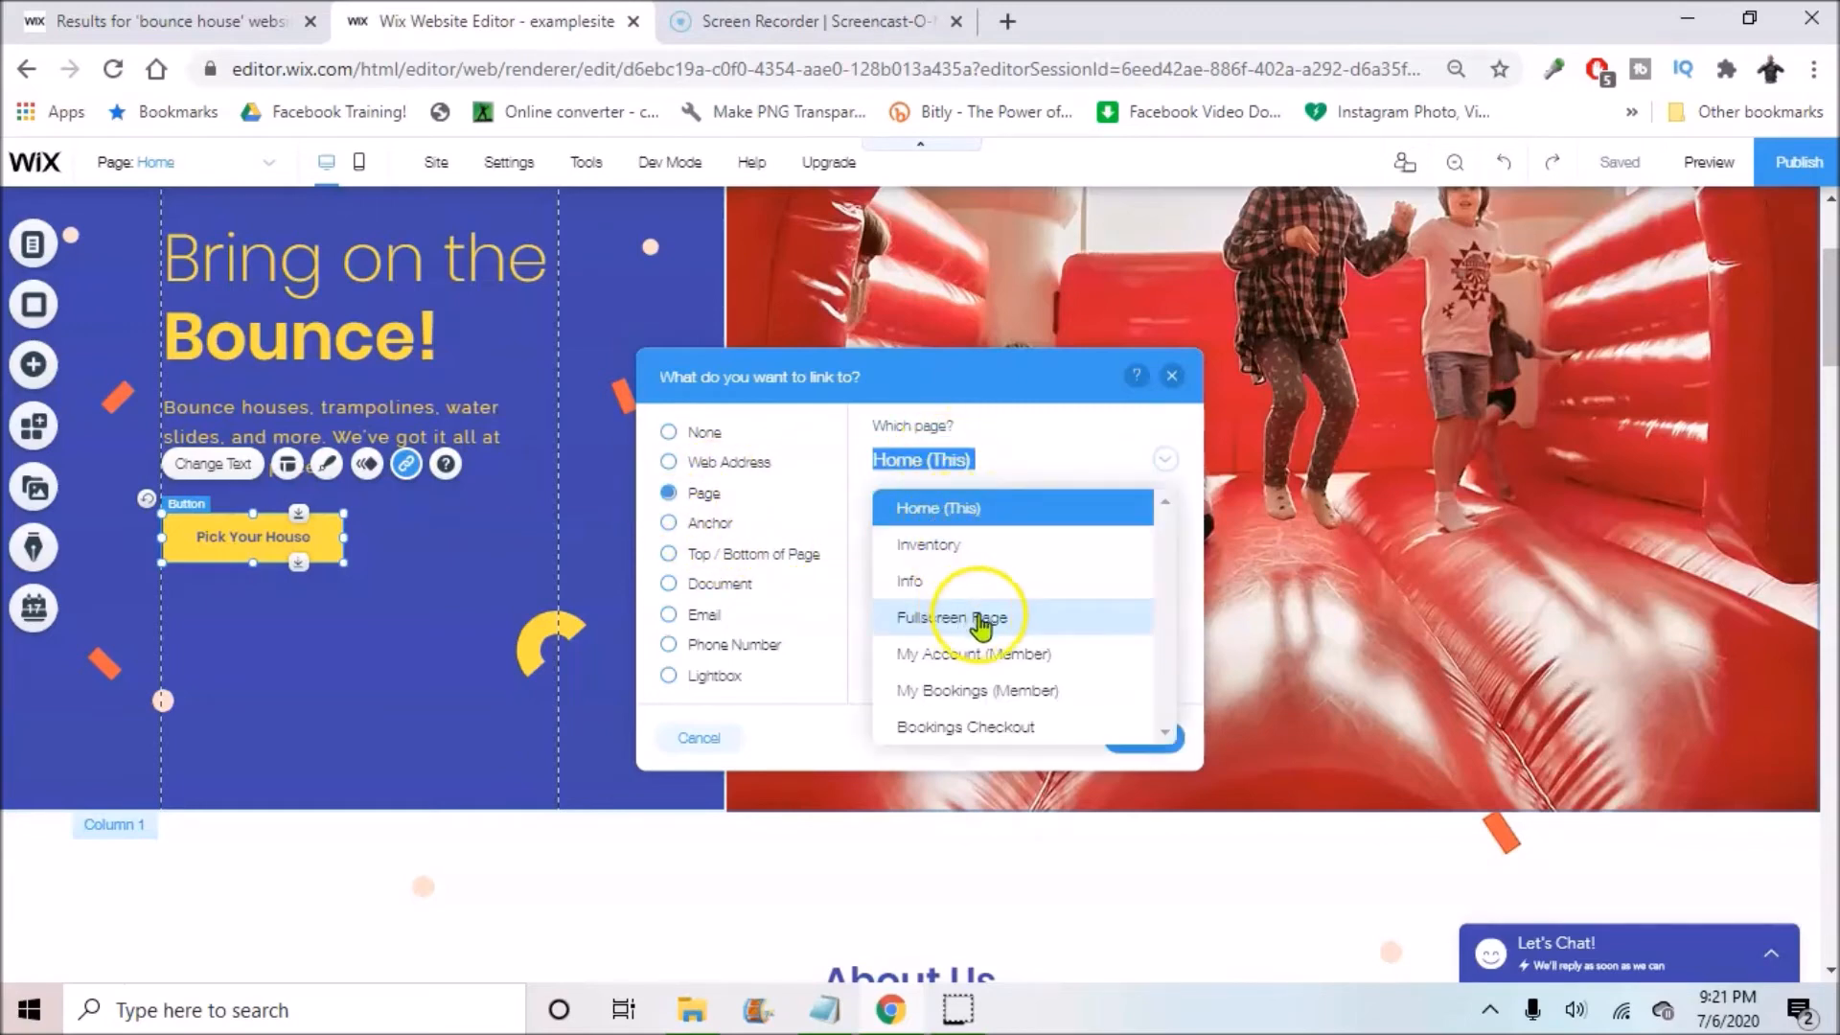
click(998, 509)
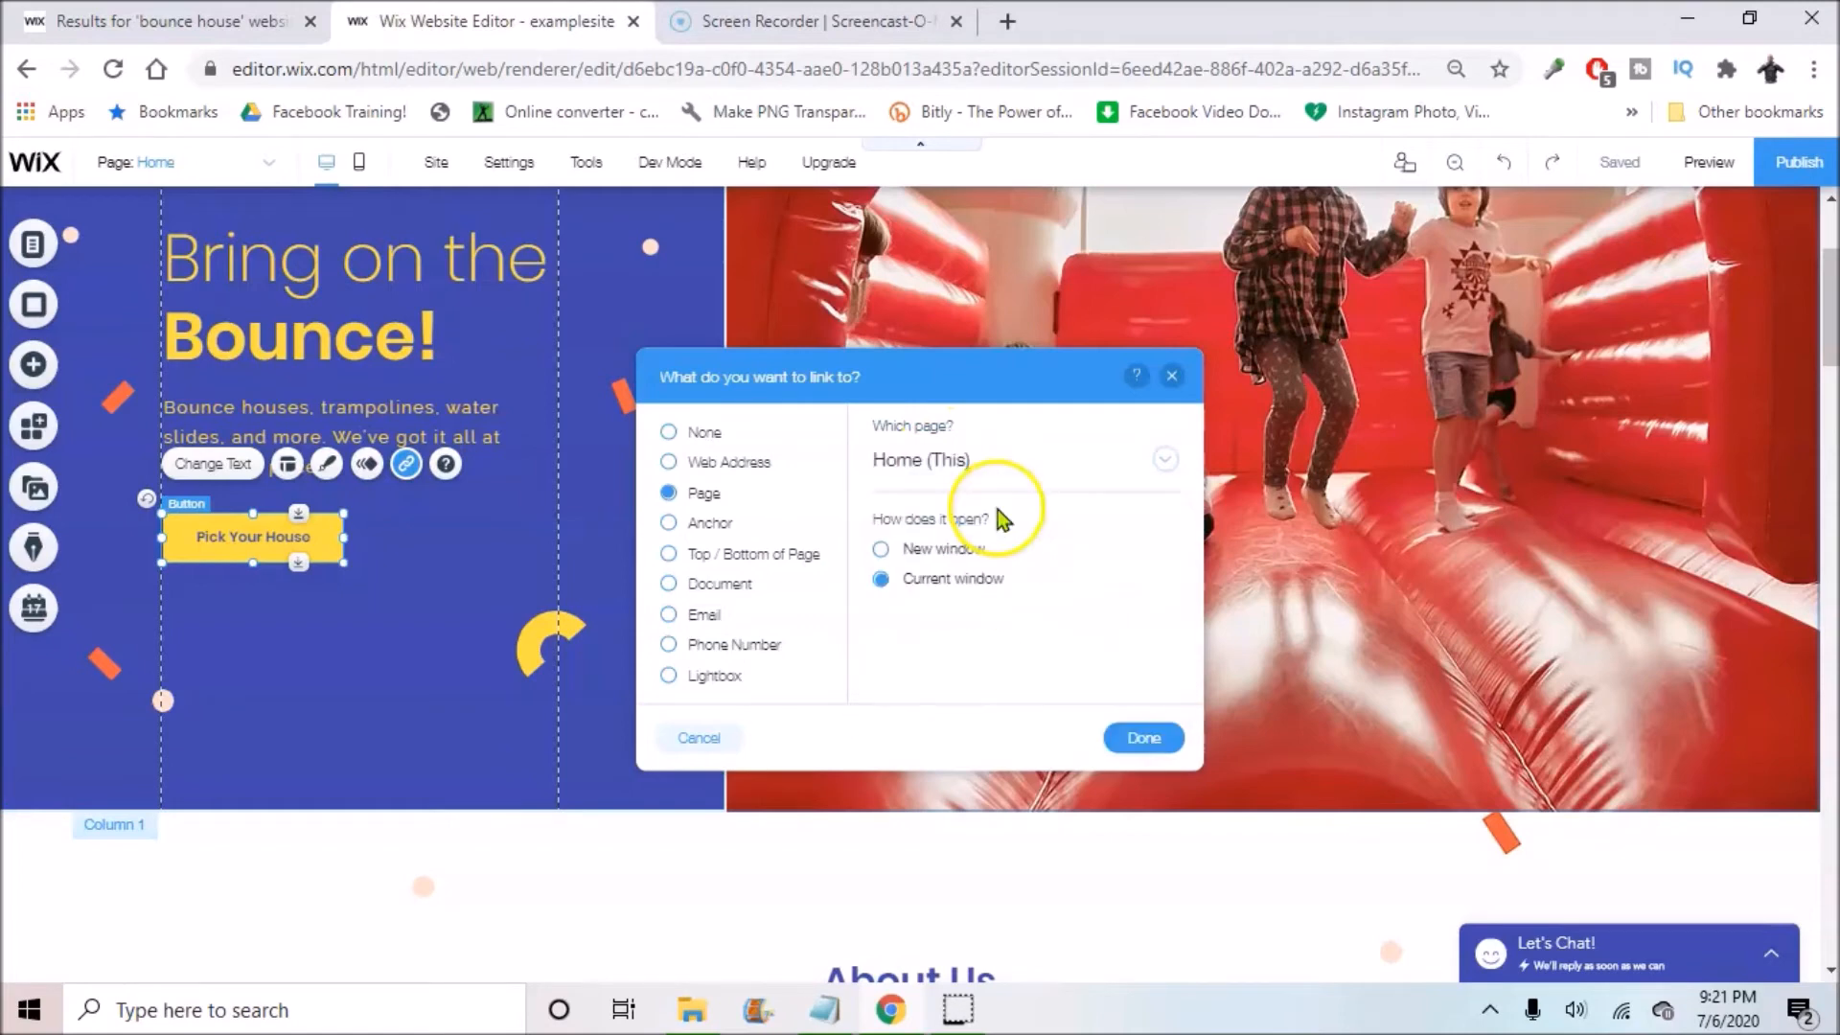
click(1171, 376)
scroll(854, 452, down, 7)
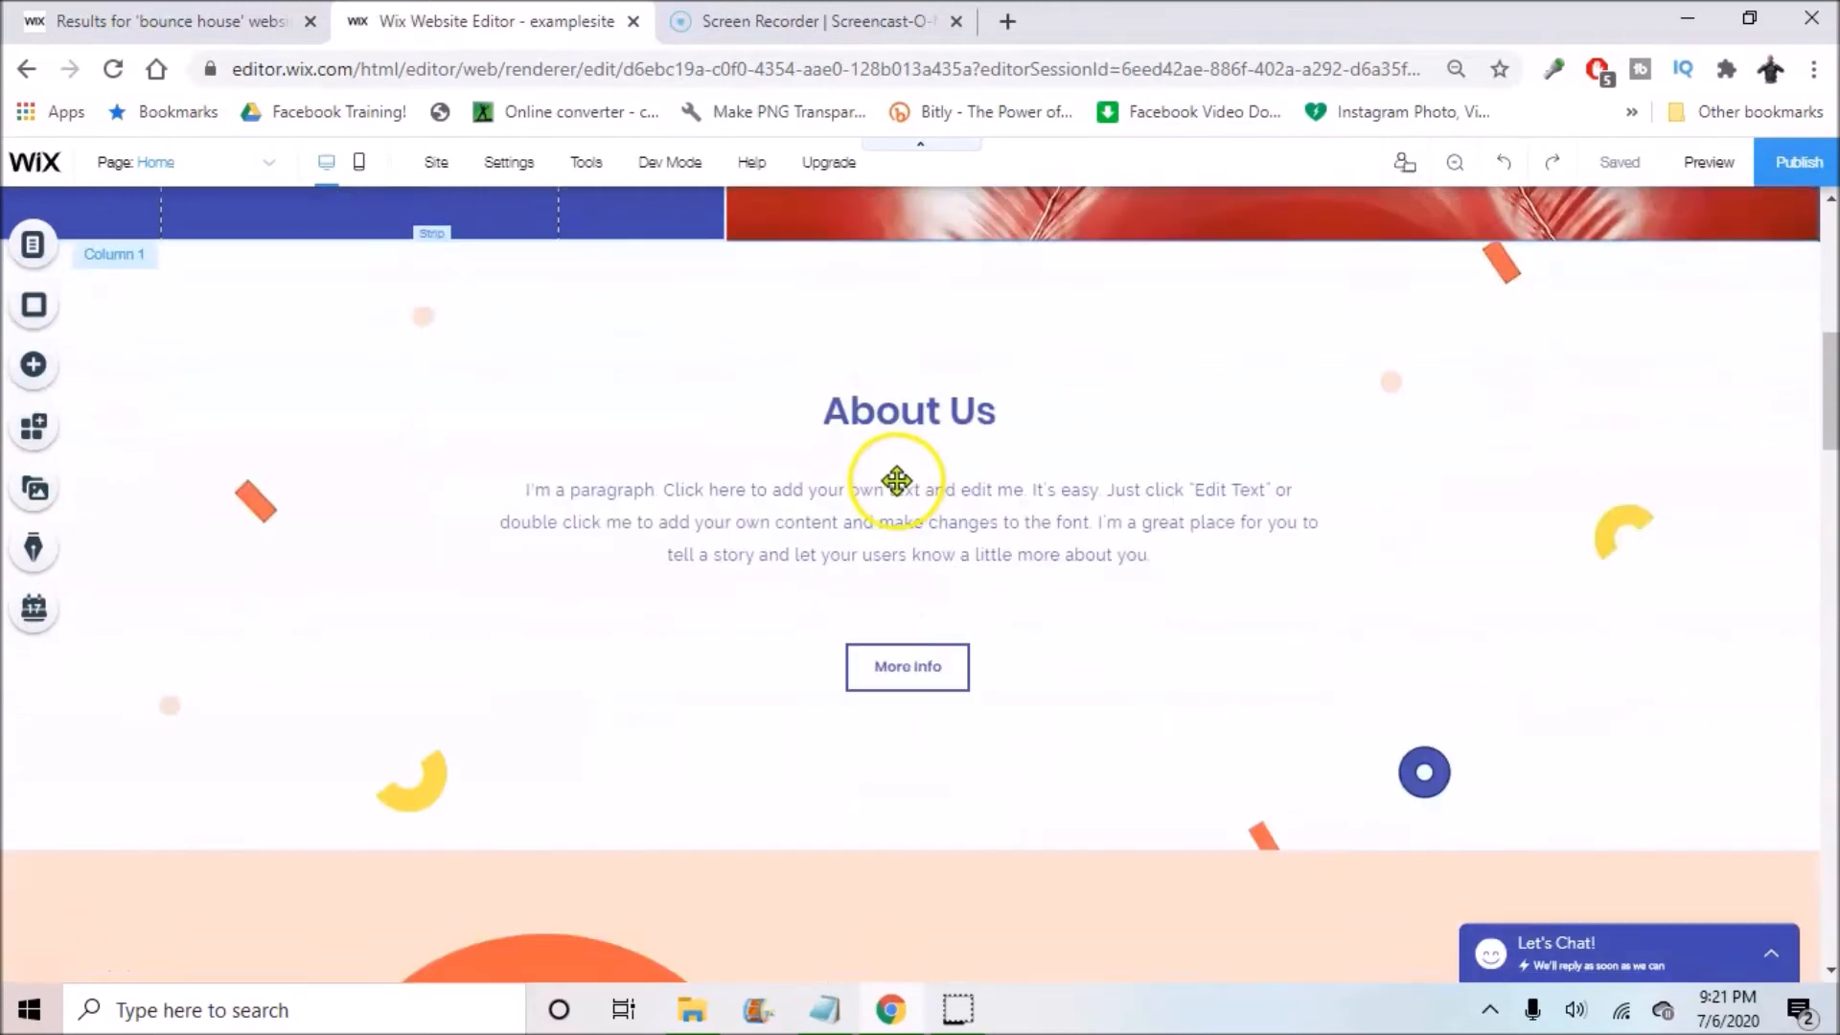
Step: Glance at Manage Pages, then scroll to About Us and open its heading for text editing
scroll(897, 475, up, 5)
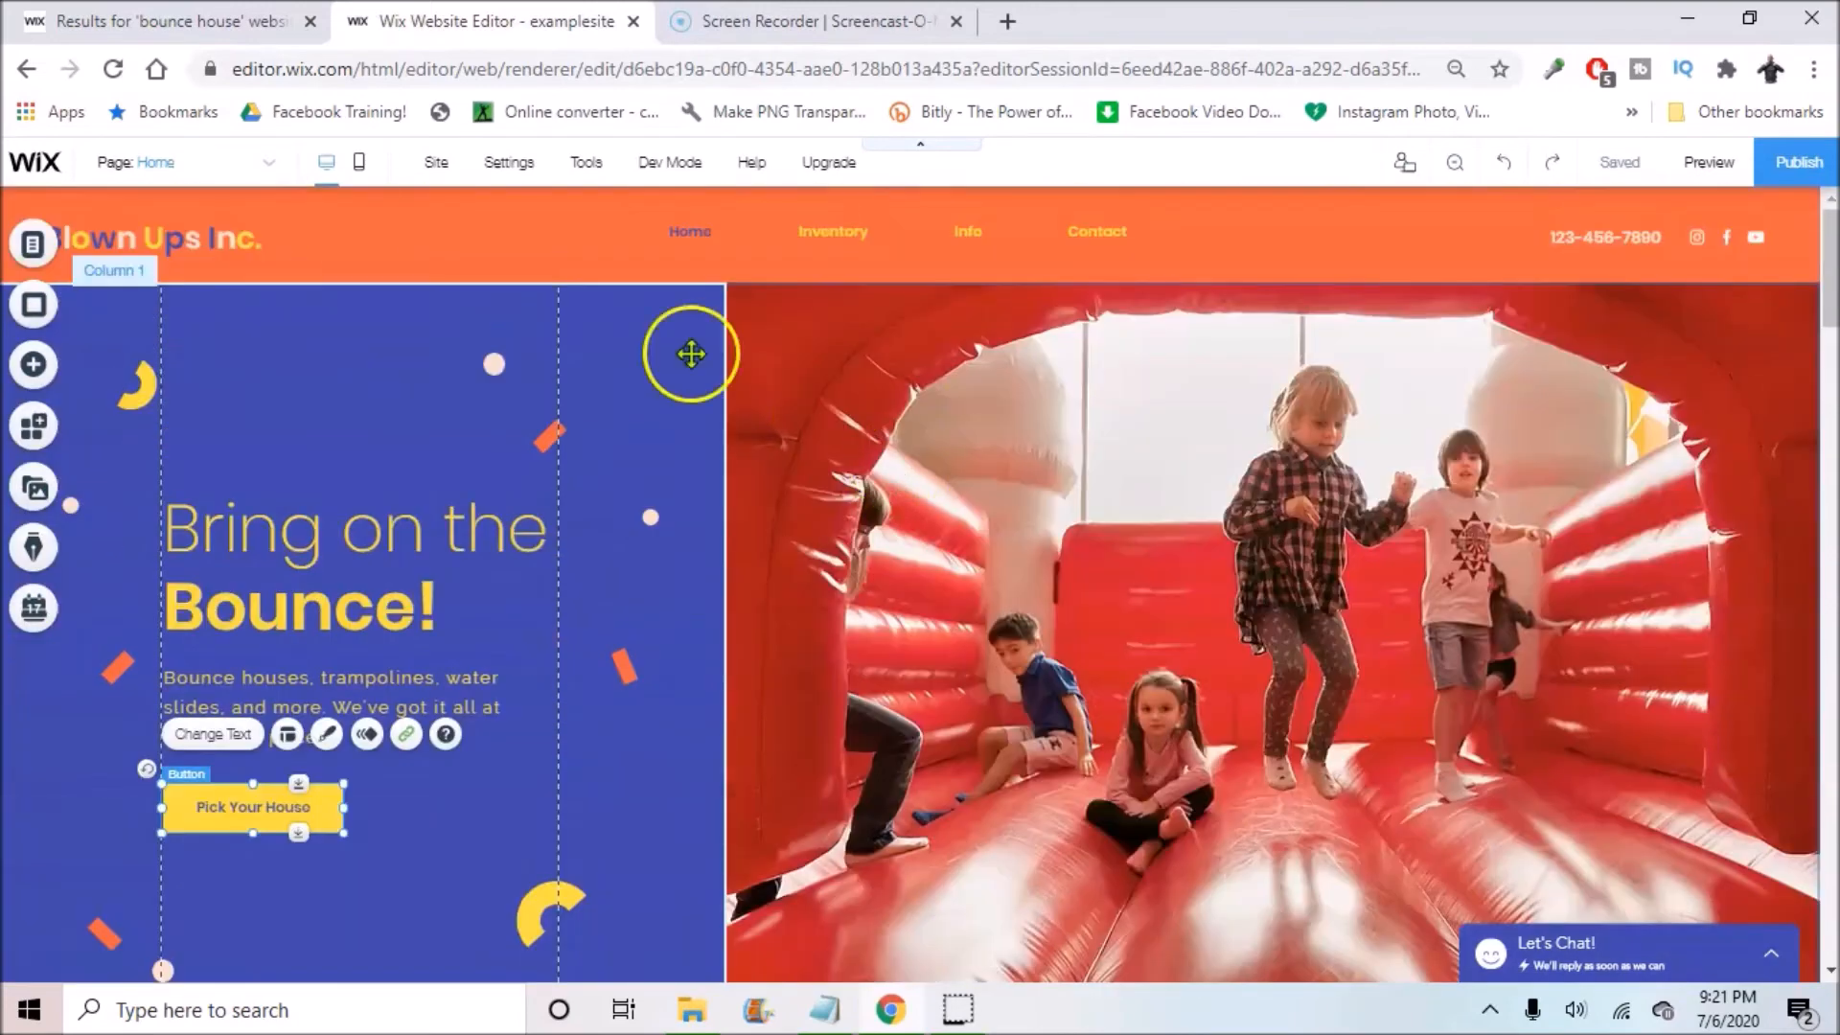
click(230, 159)
click(211, 531)
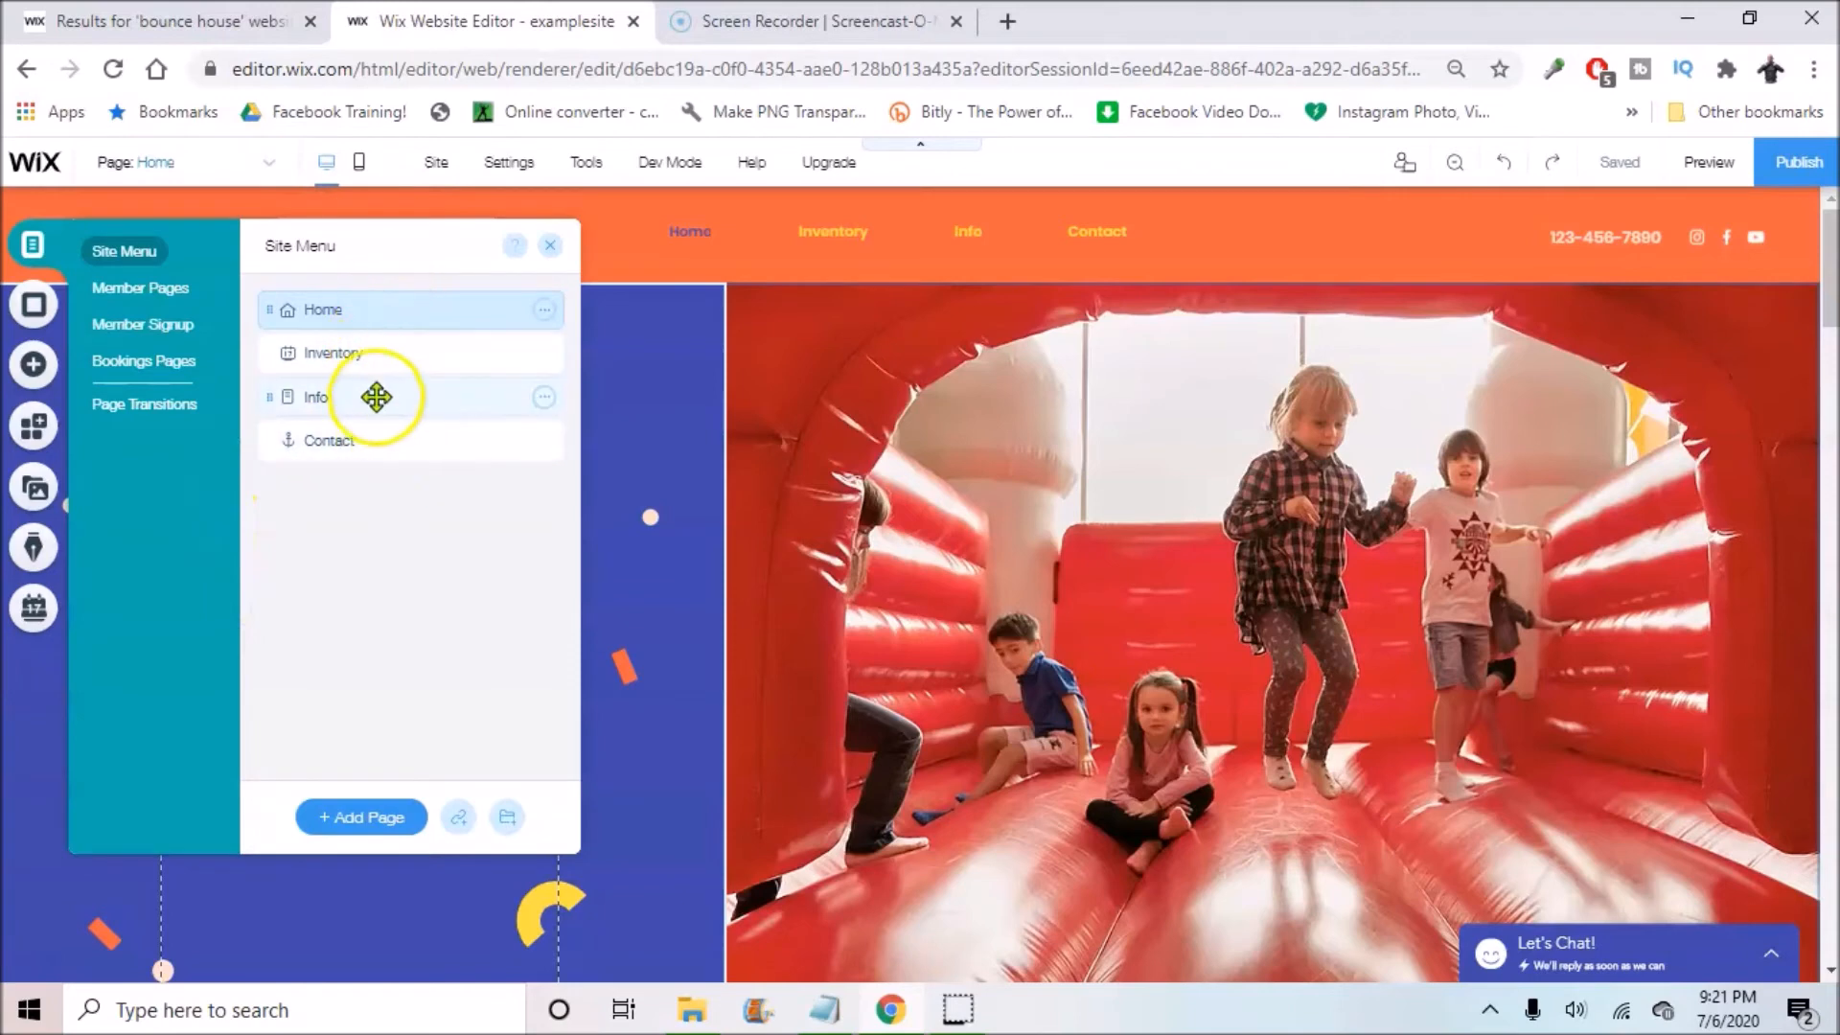
click(552, 245)
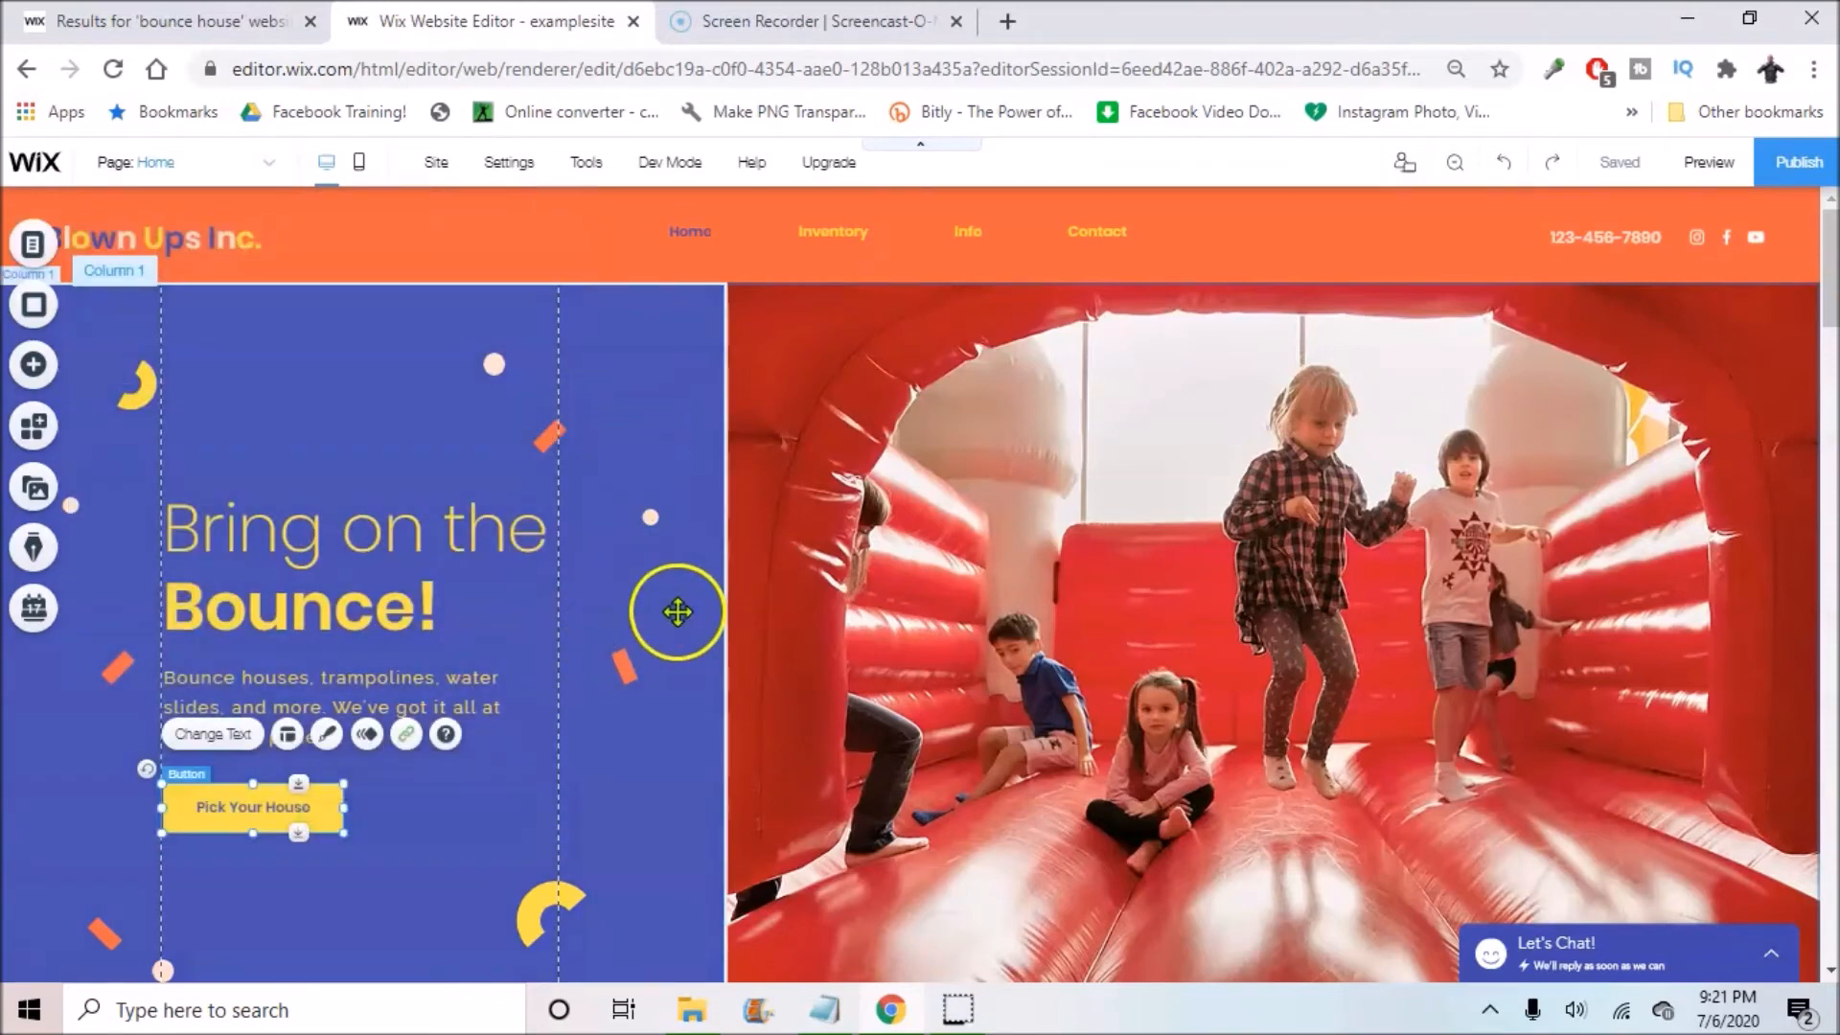
scroll(673, 534, down, 5)
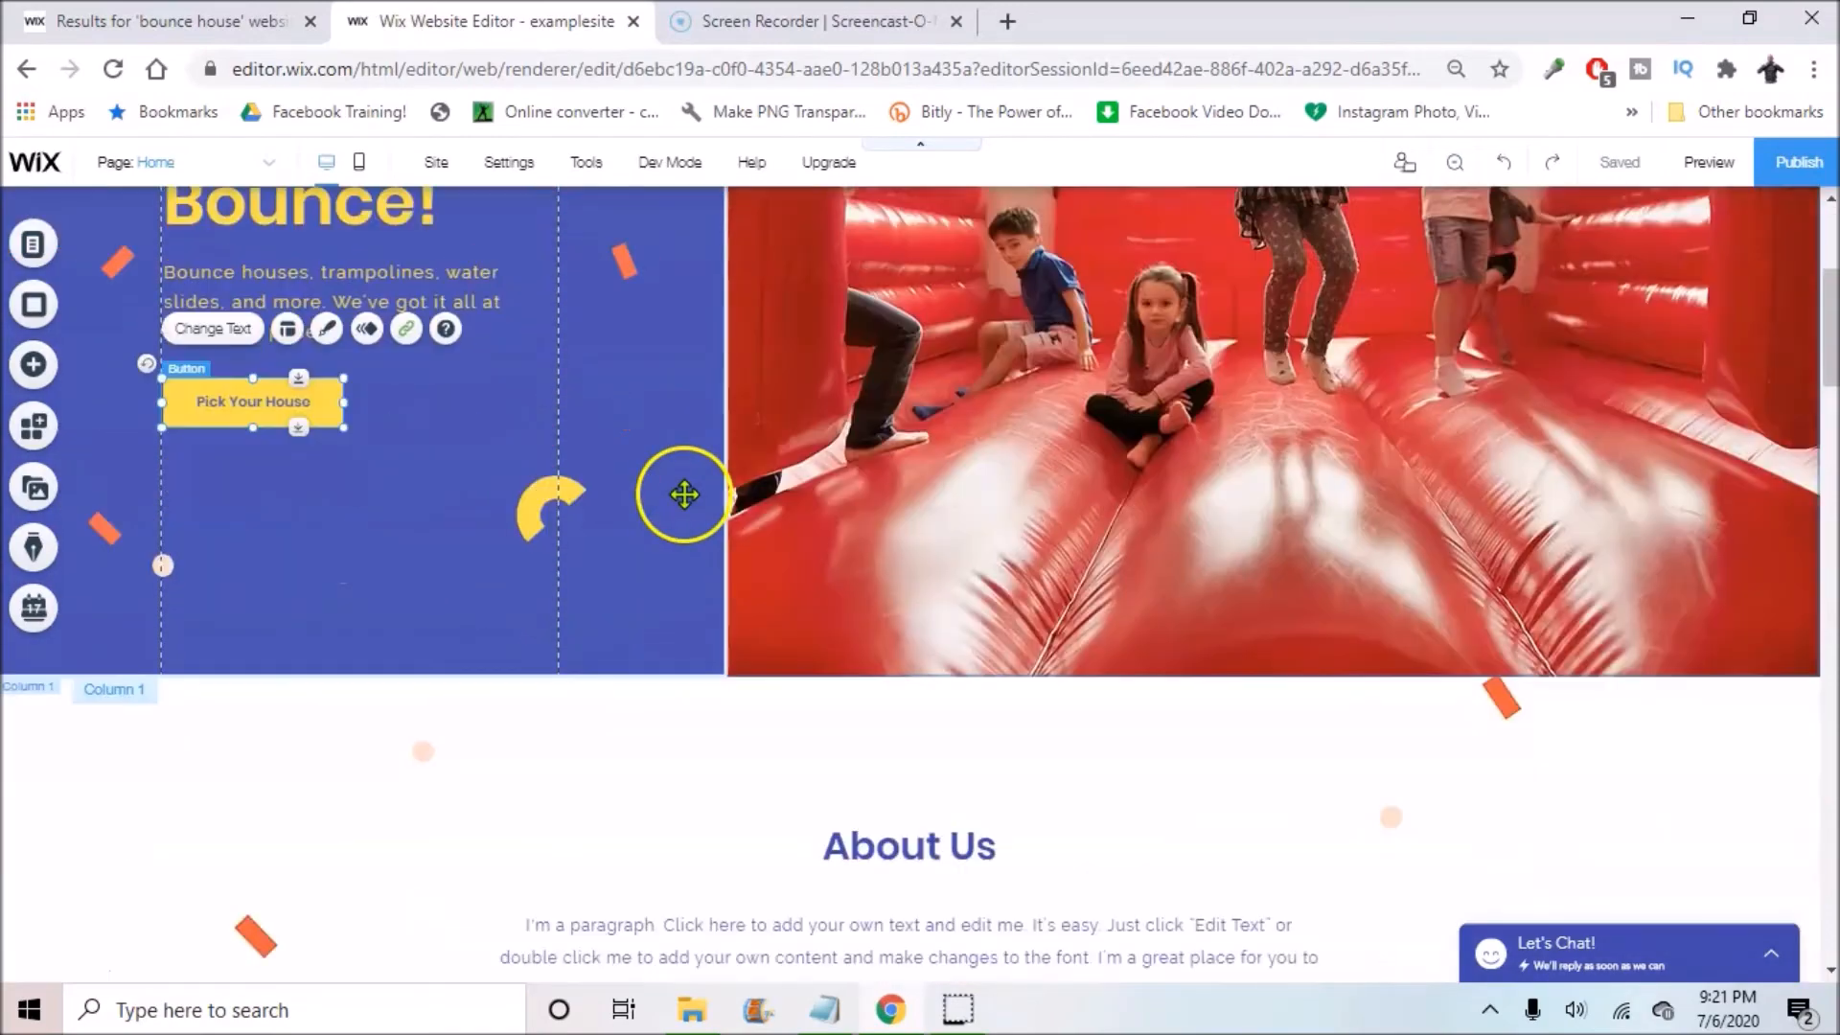
scroll(715, 402, down, 3)
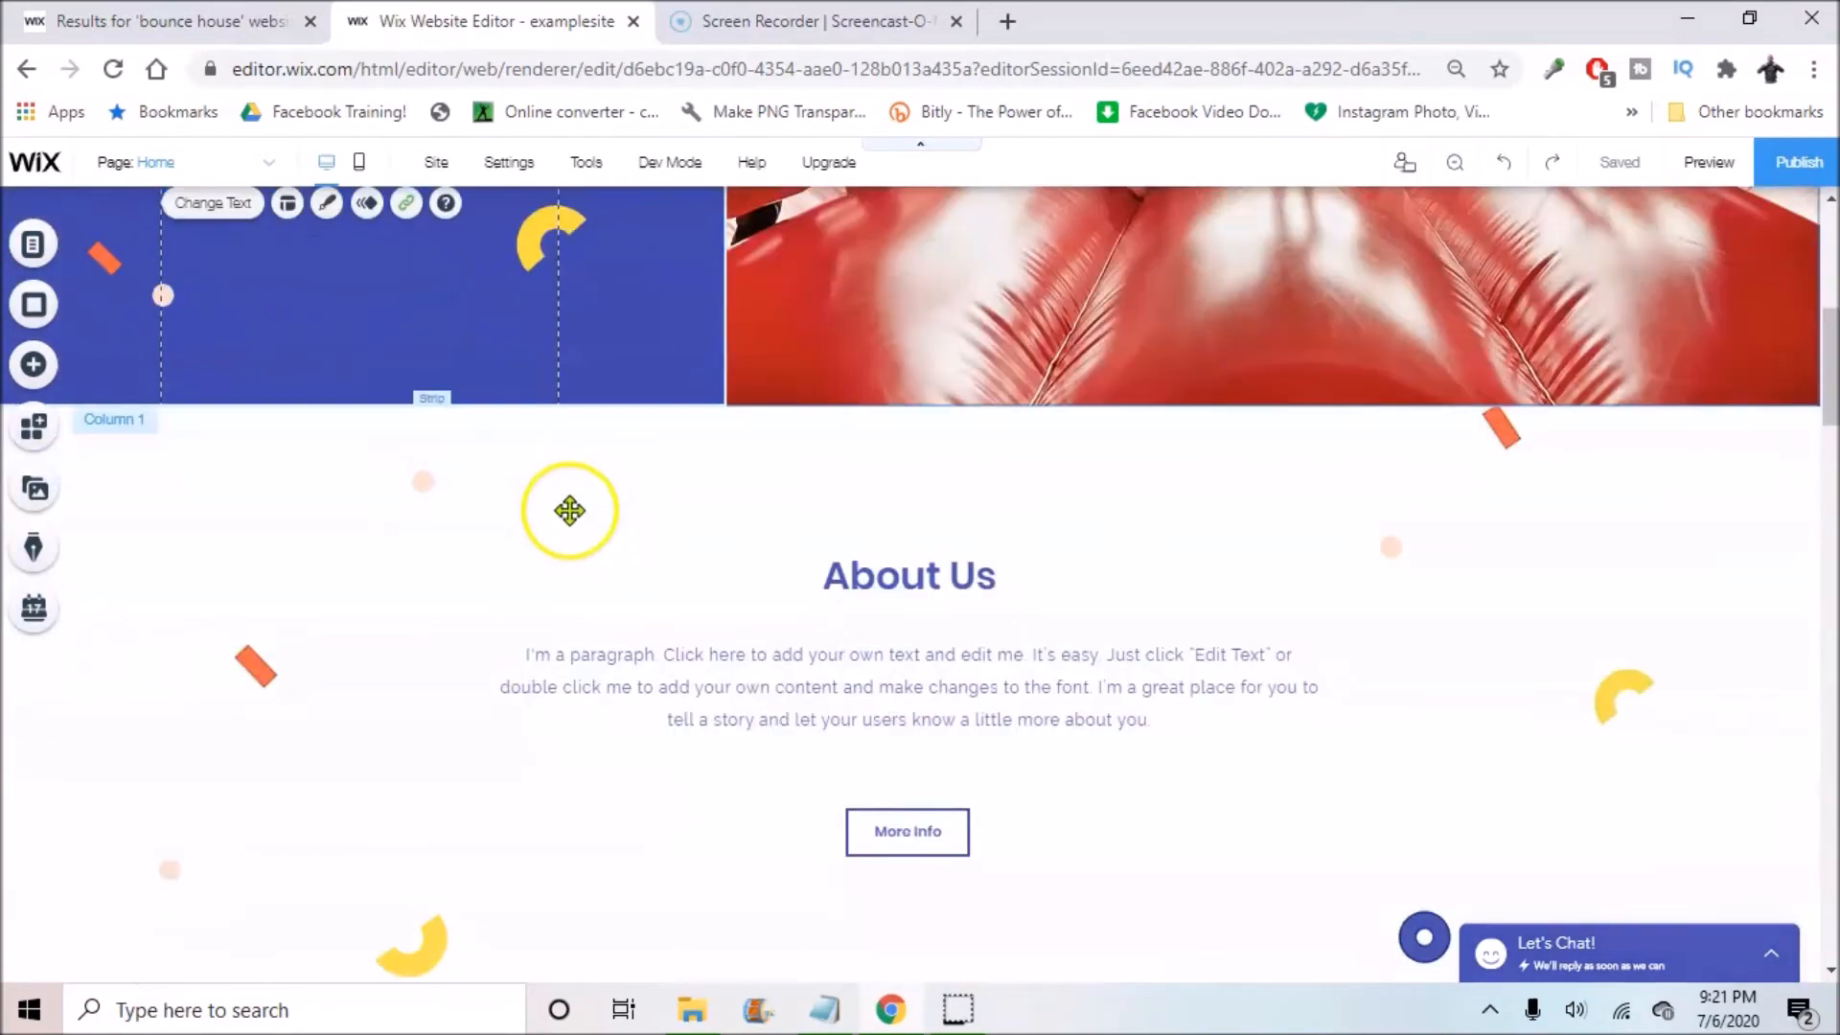
click(949, 555)
click(810, 513)
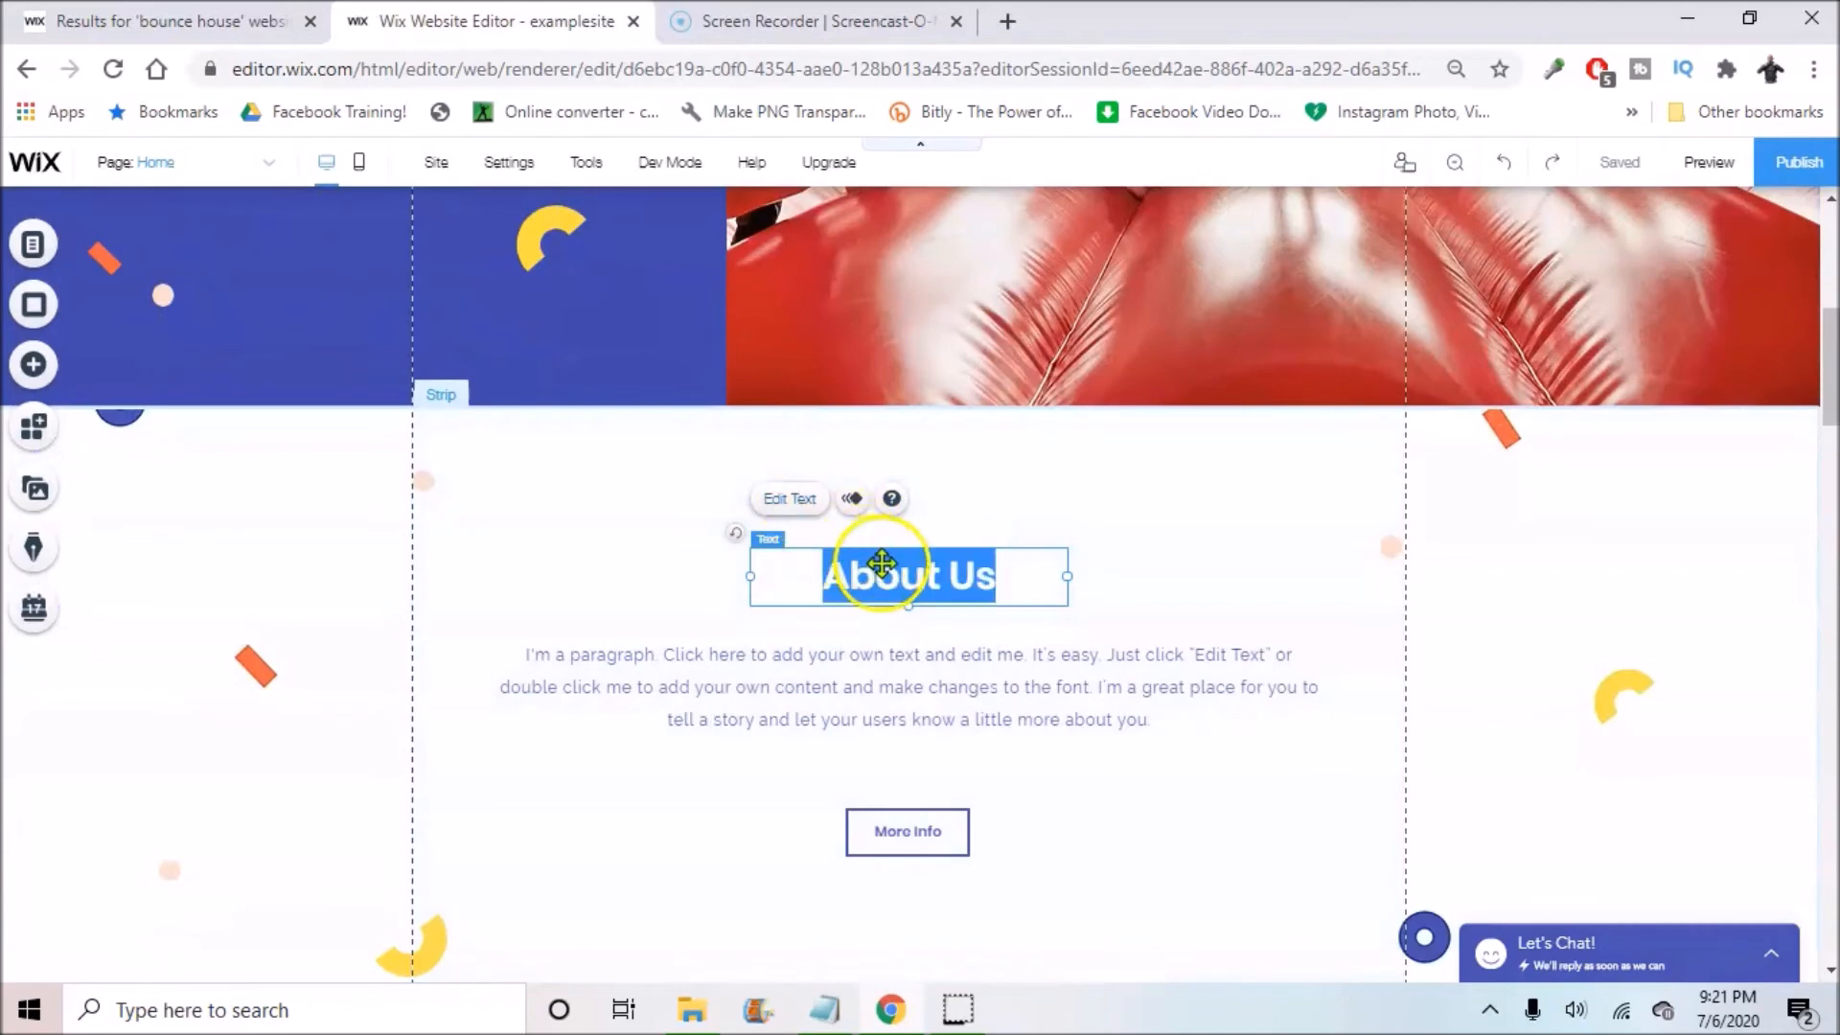
Step: Type 'we provide quality bouce houses at a affordable rate!' over the About Us placeholder paragraph
click(932, 670)
click(930, 677)
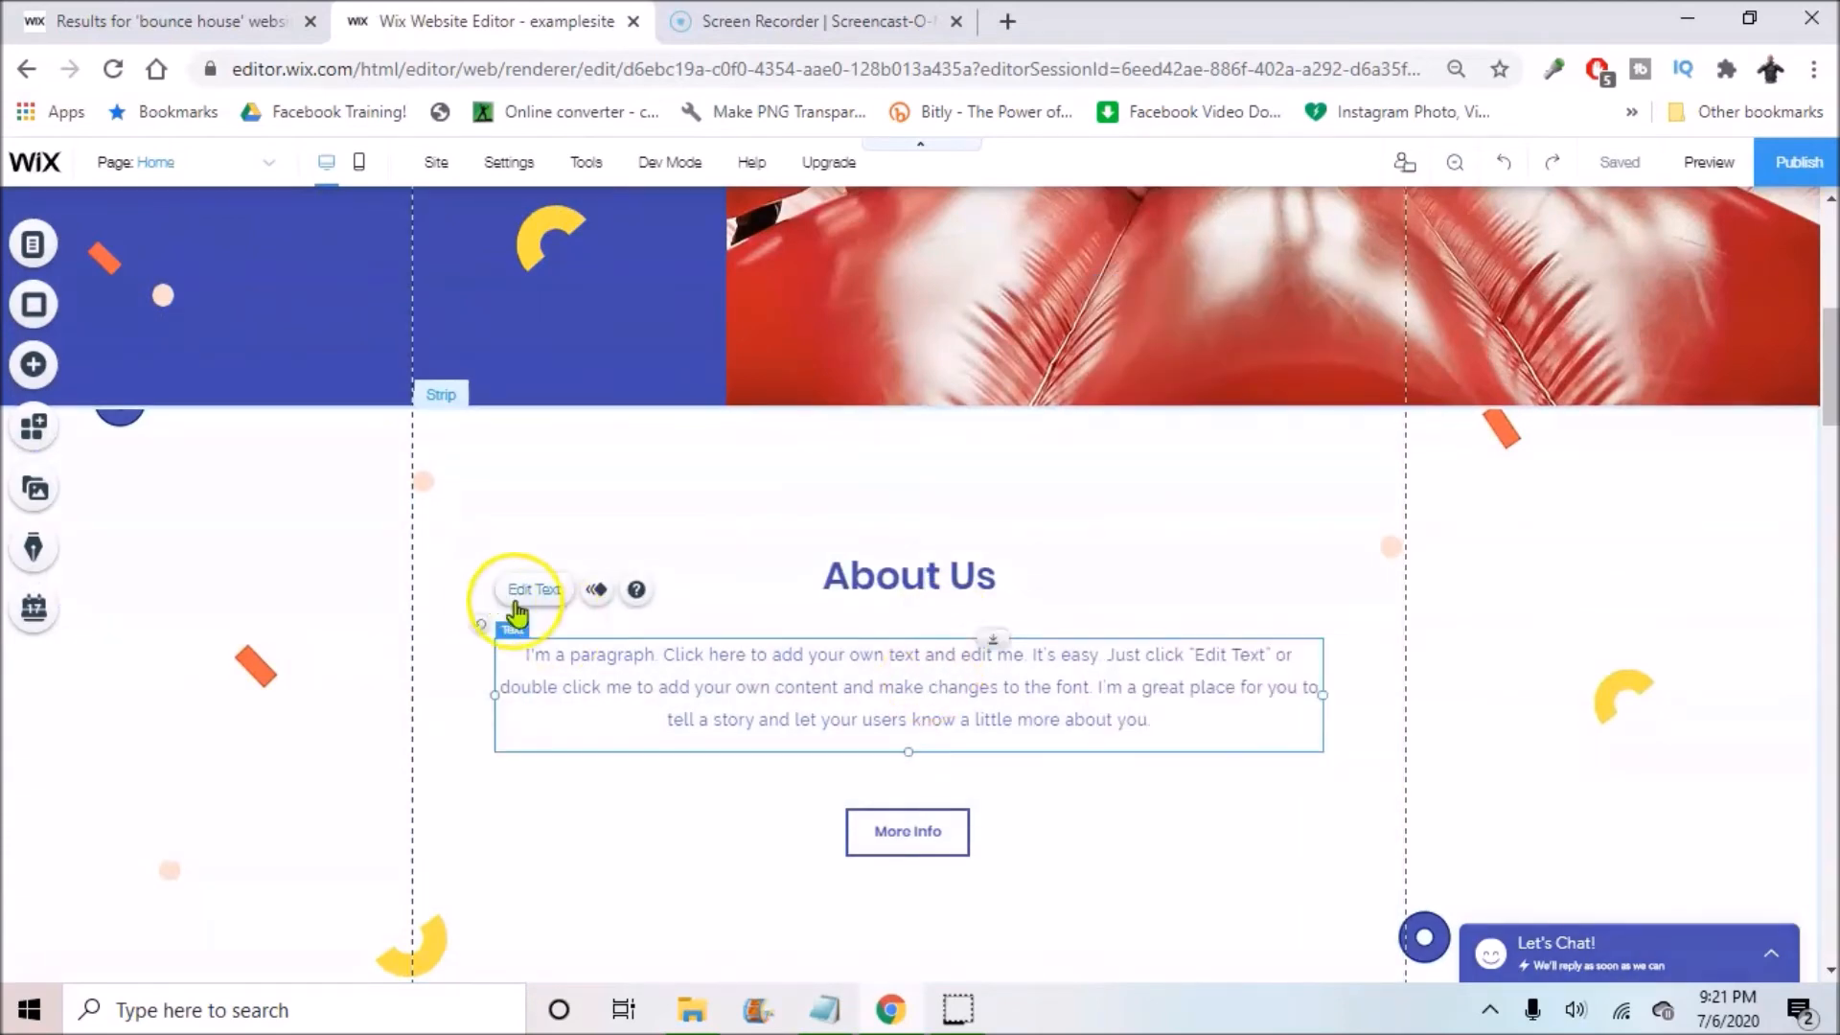
click(523, 590)
text(we)
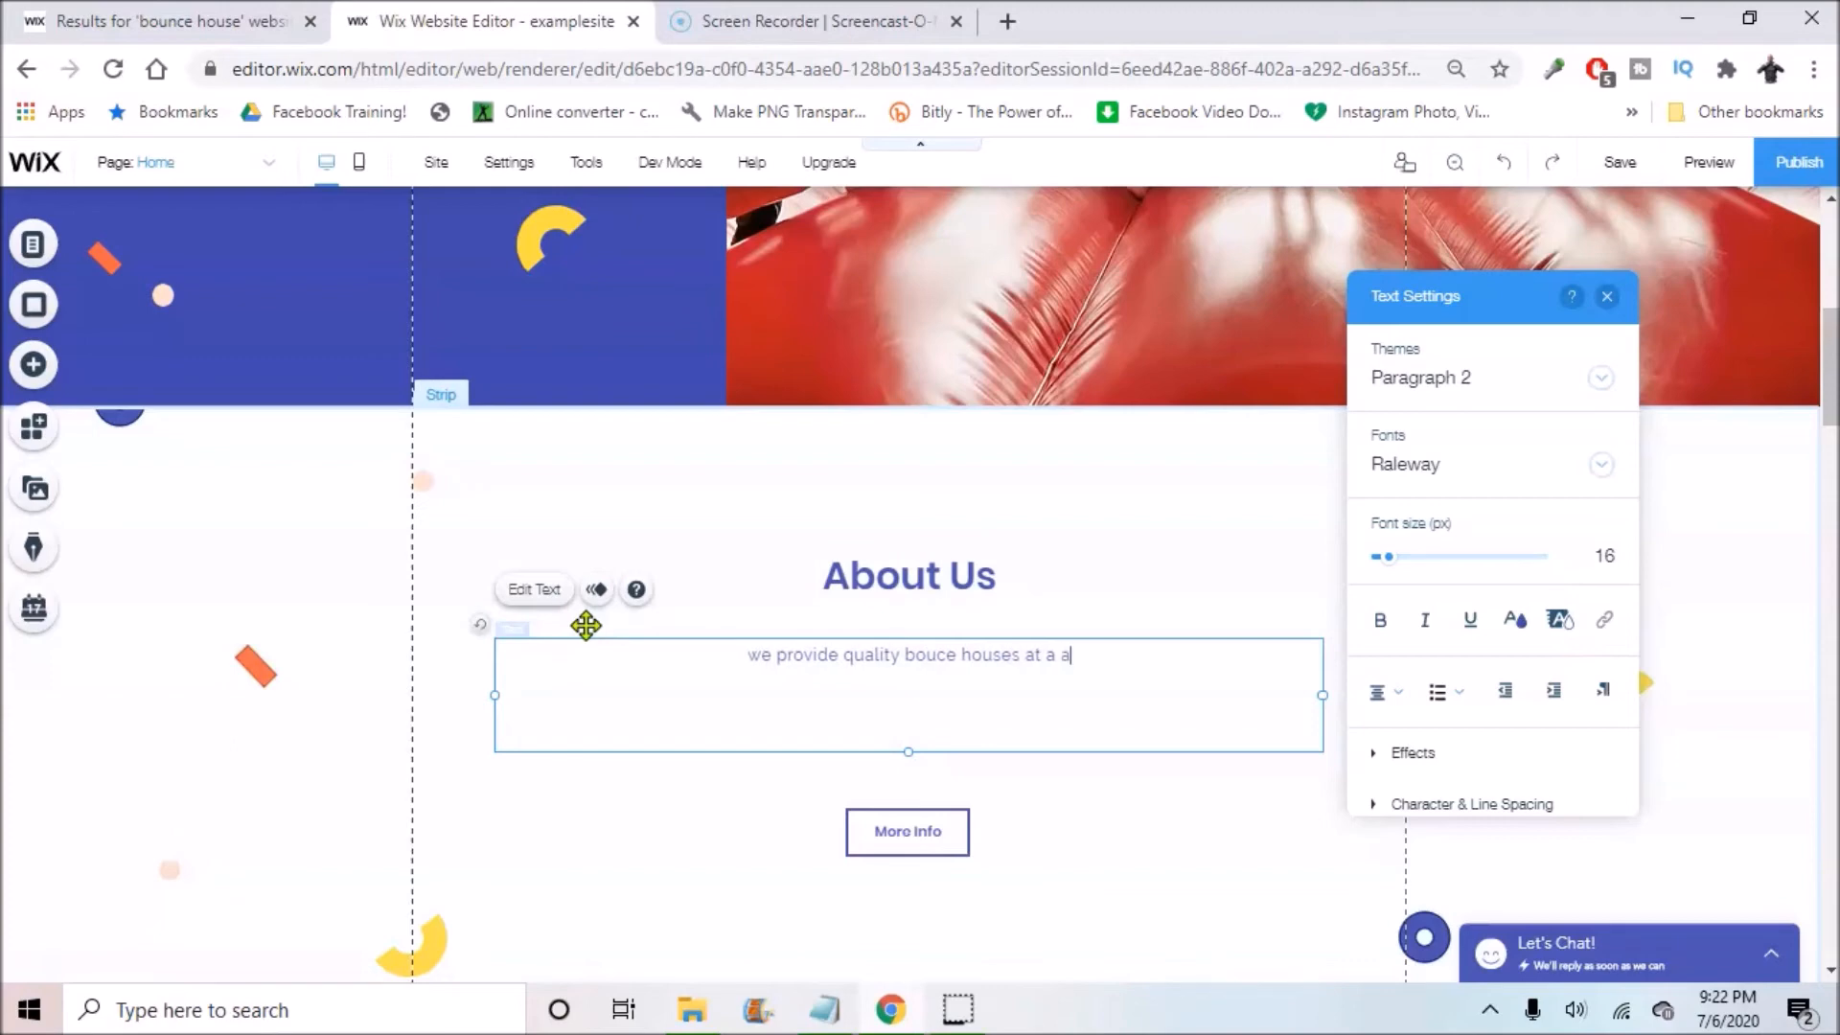
text(ordab)
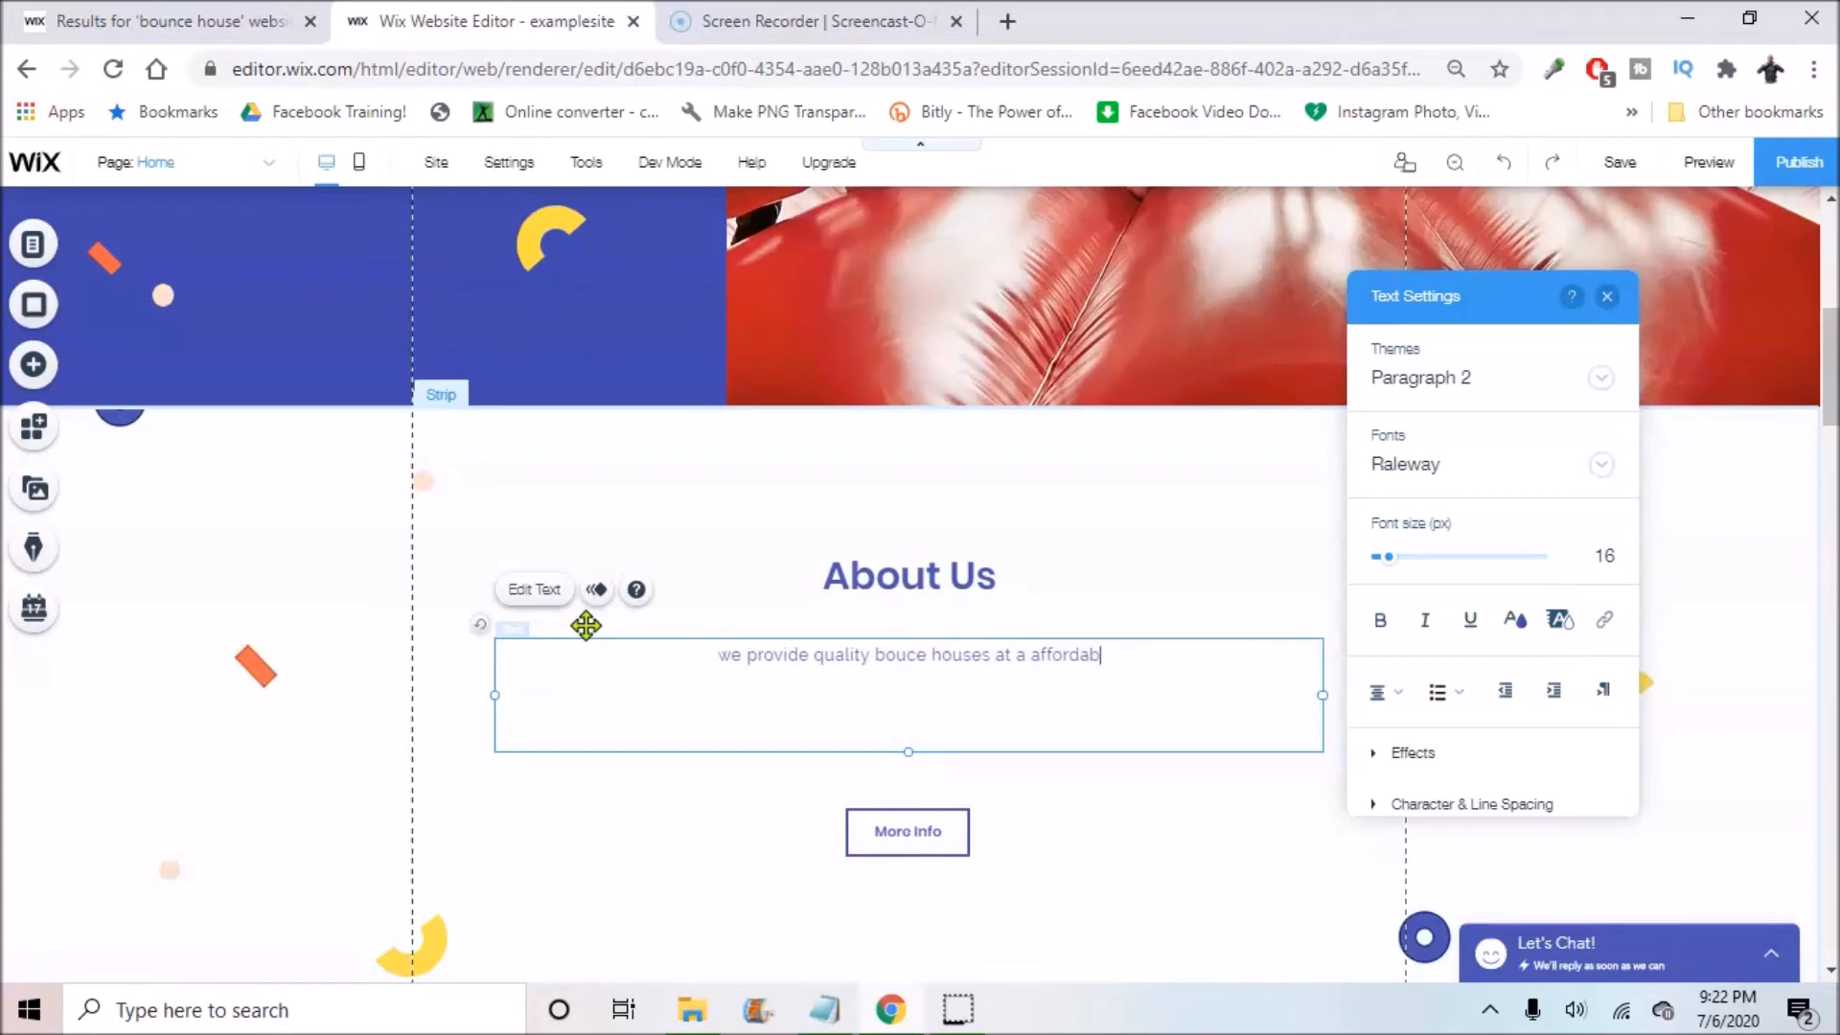
text(le rate!)
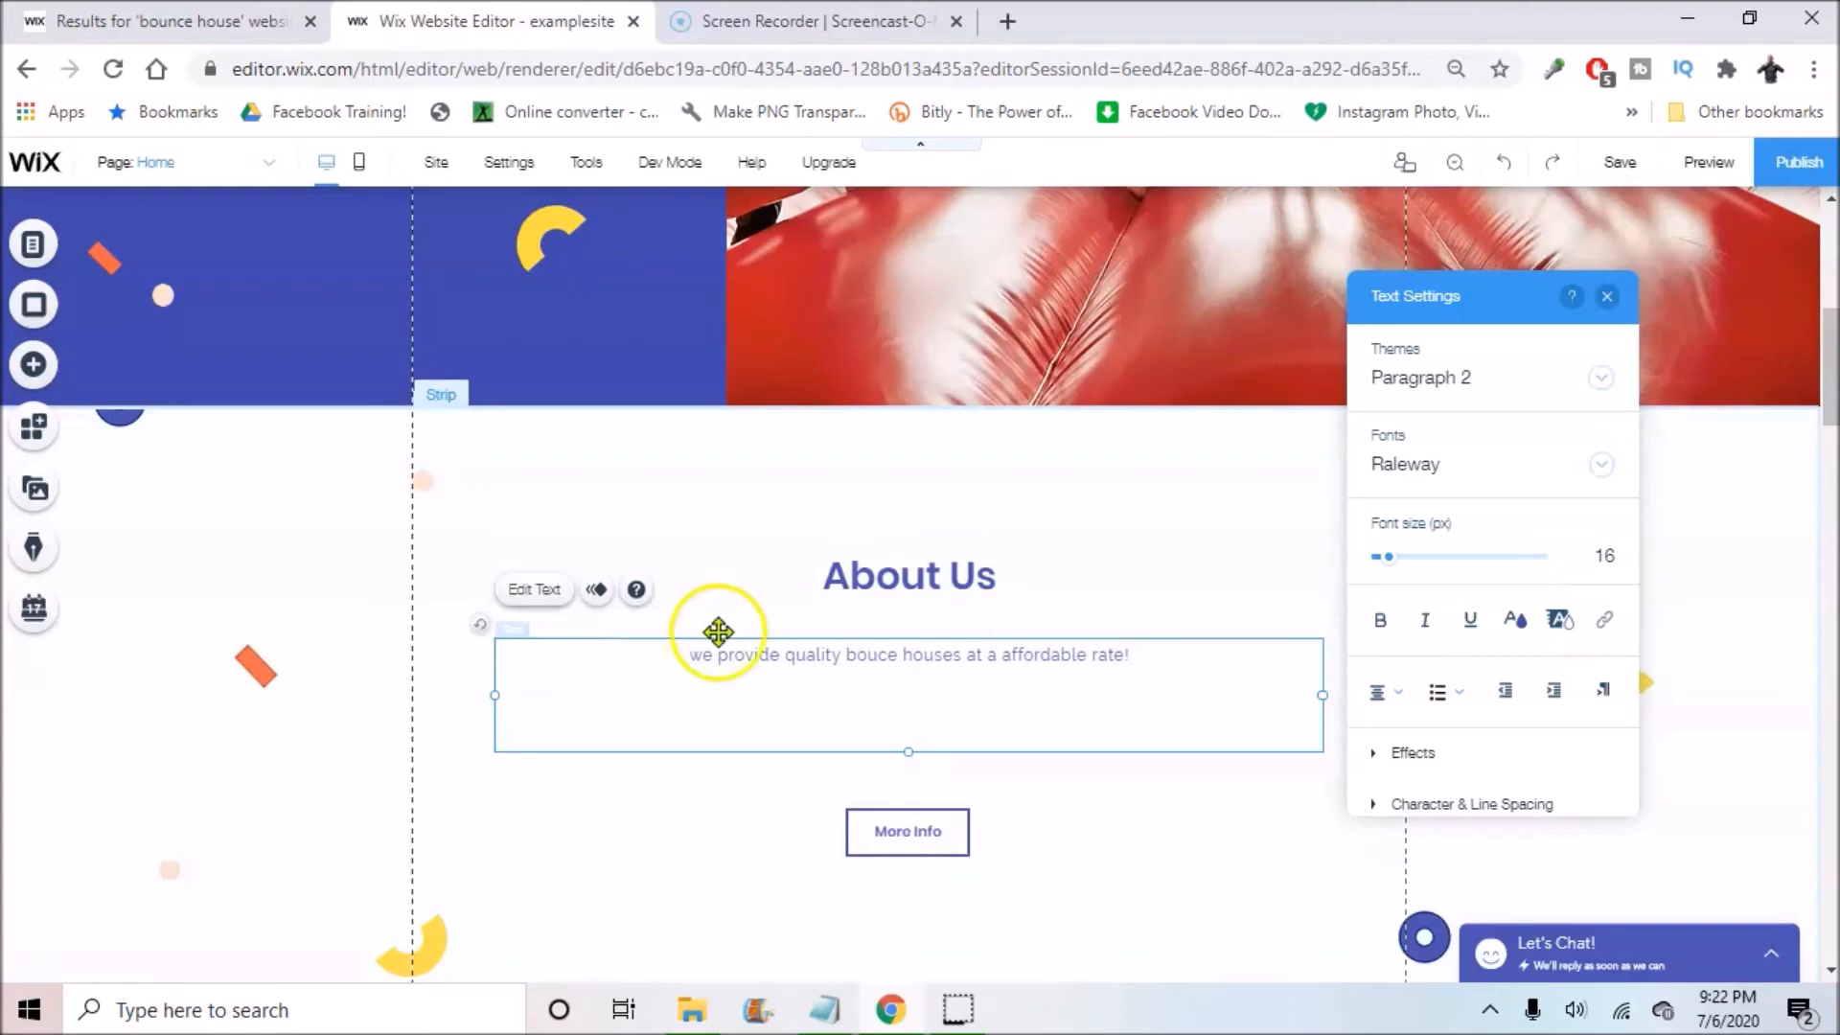
triple_click(780, 658)
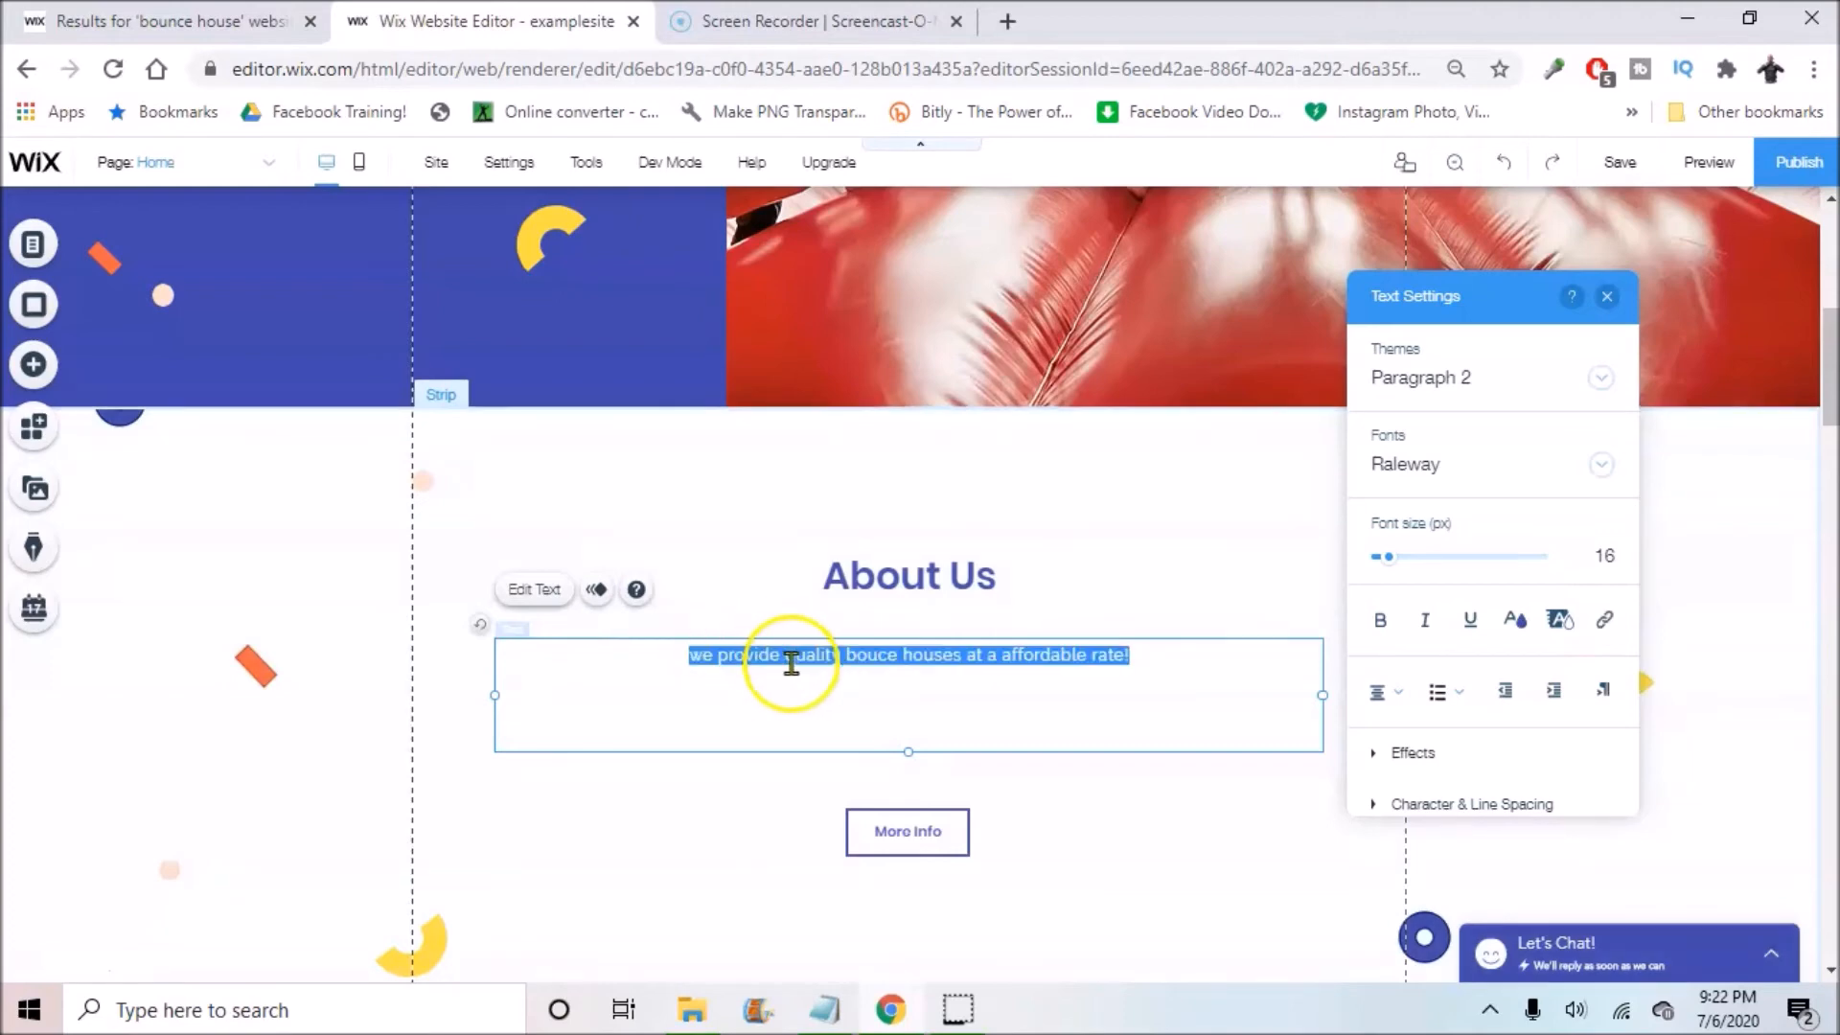
Step: Set the About Us paragraph font size to 22 px
click(1594, 553)
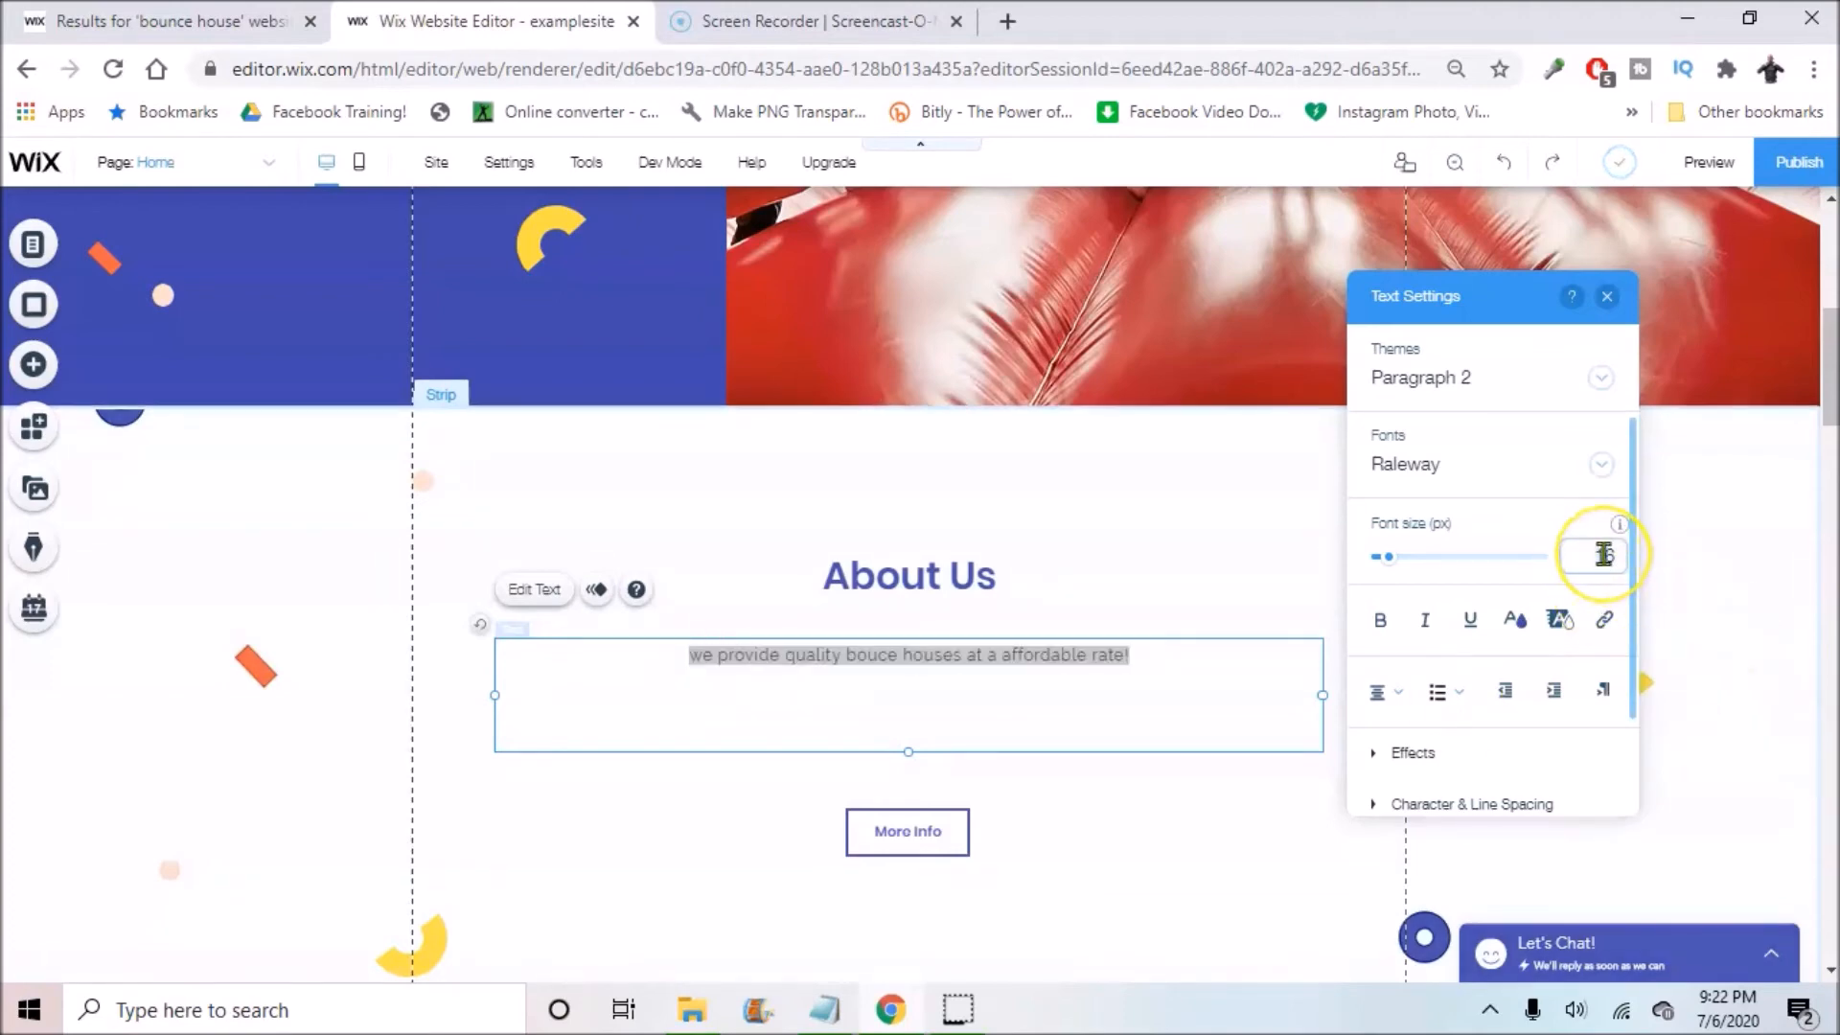
text(20)
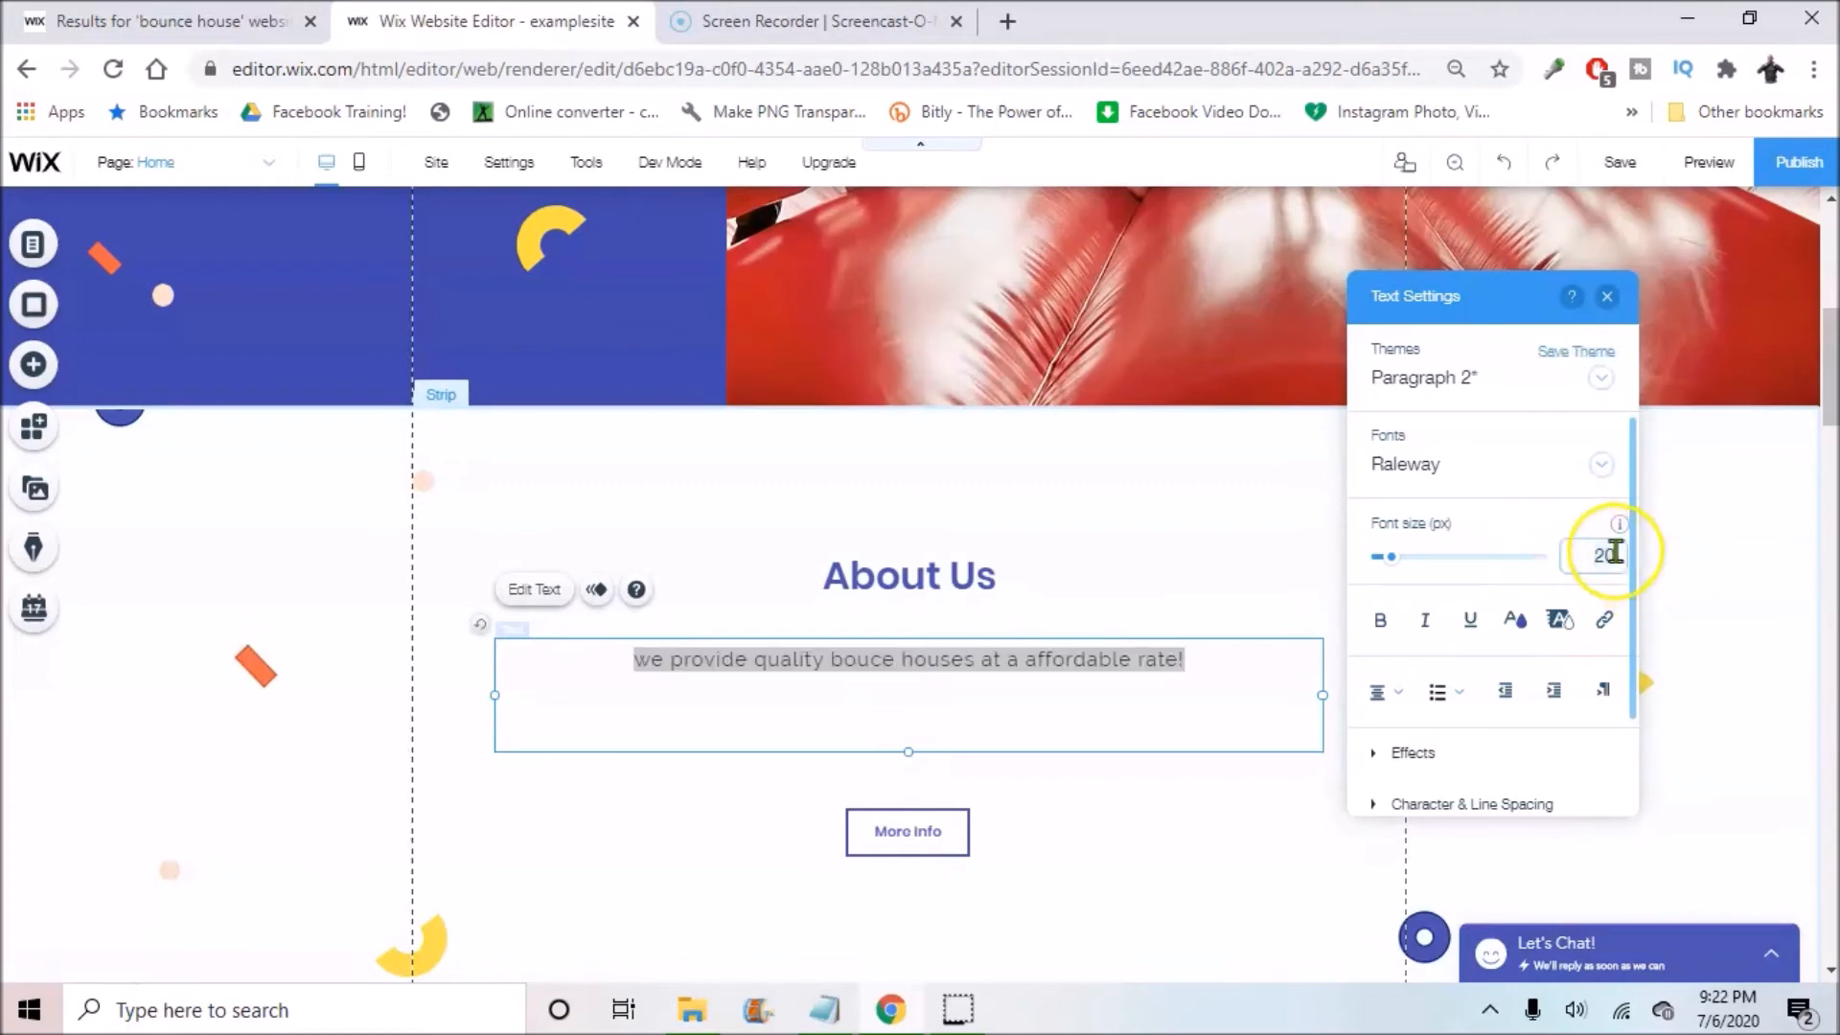
click(1518, 555)
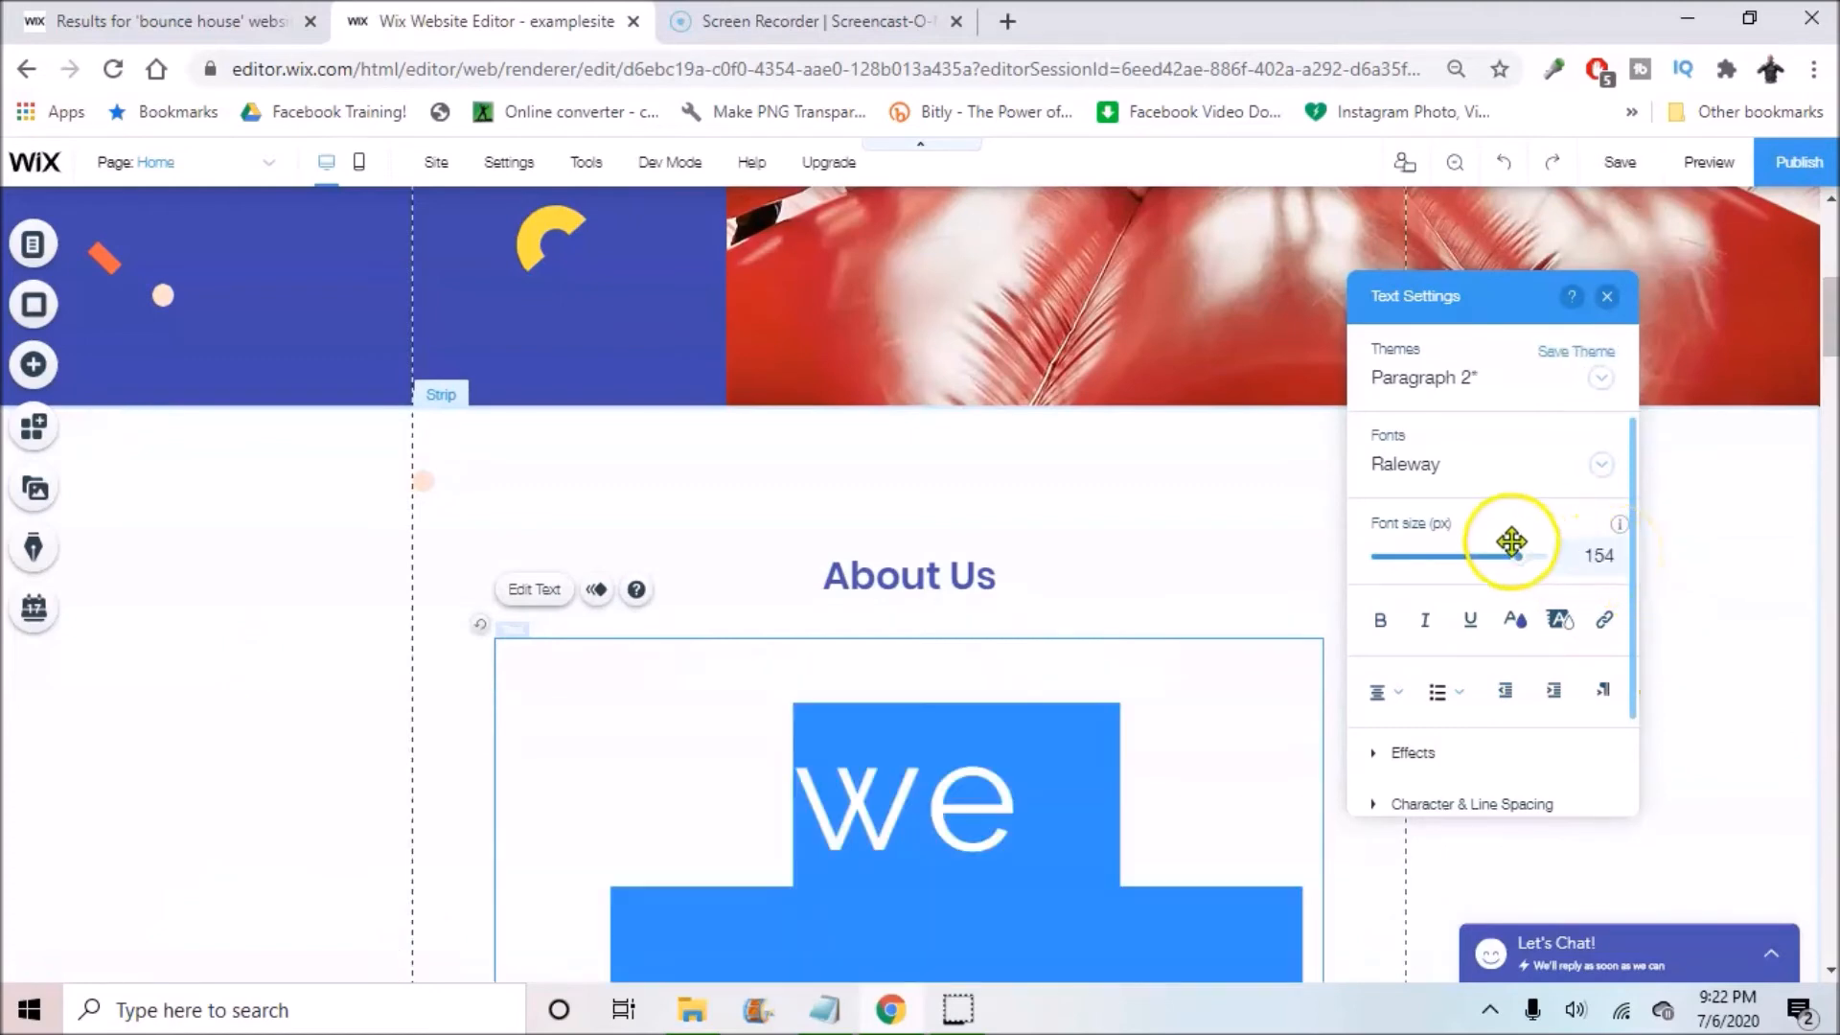
click(1593, 556)
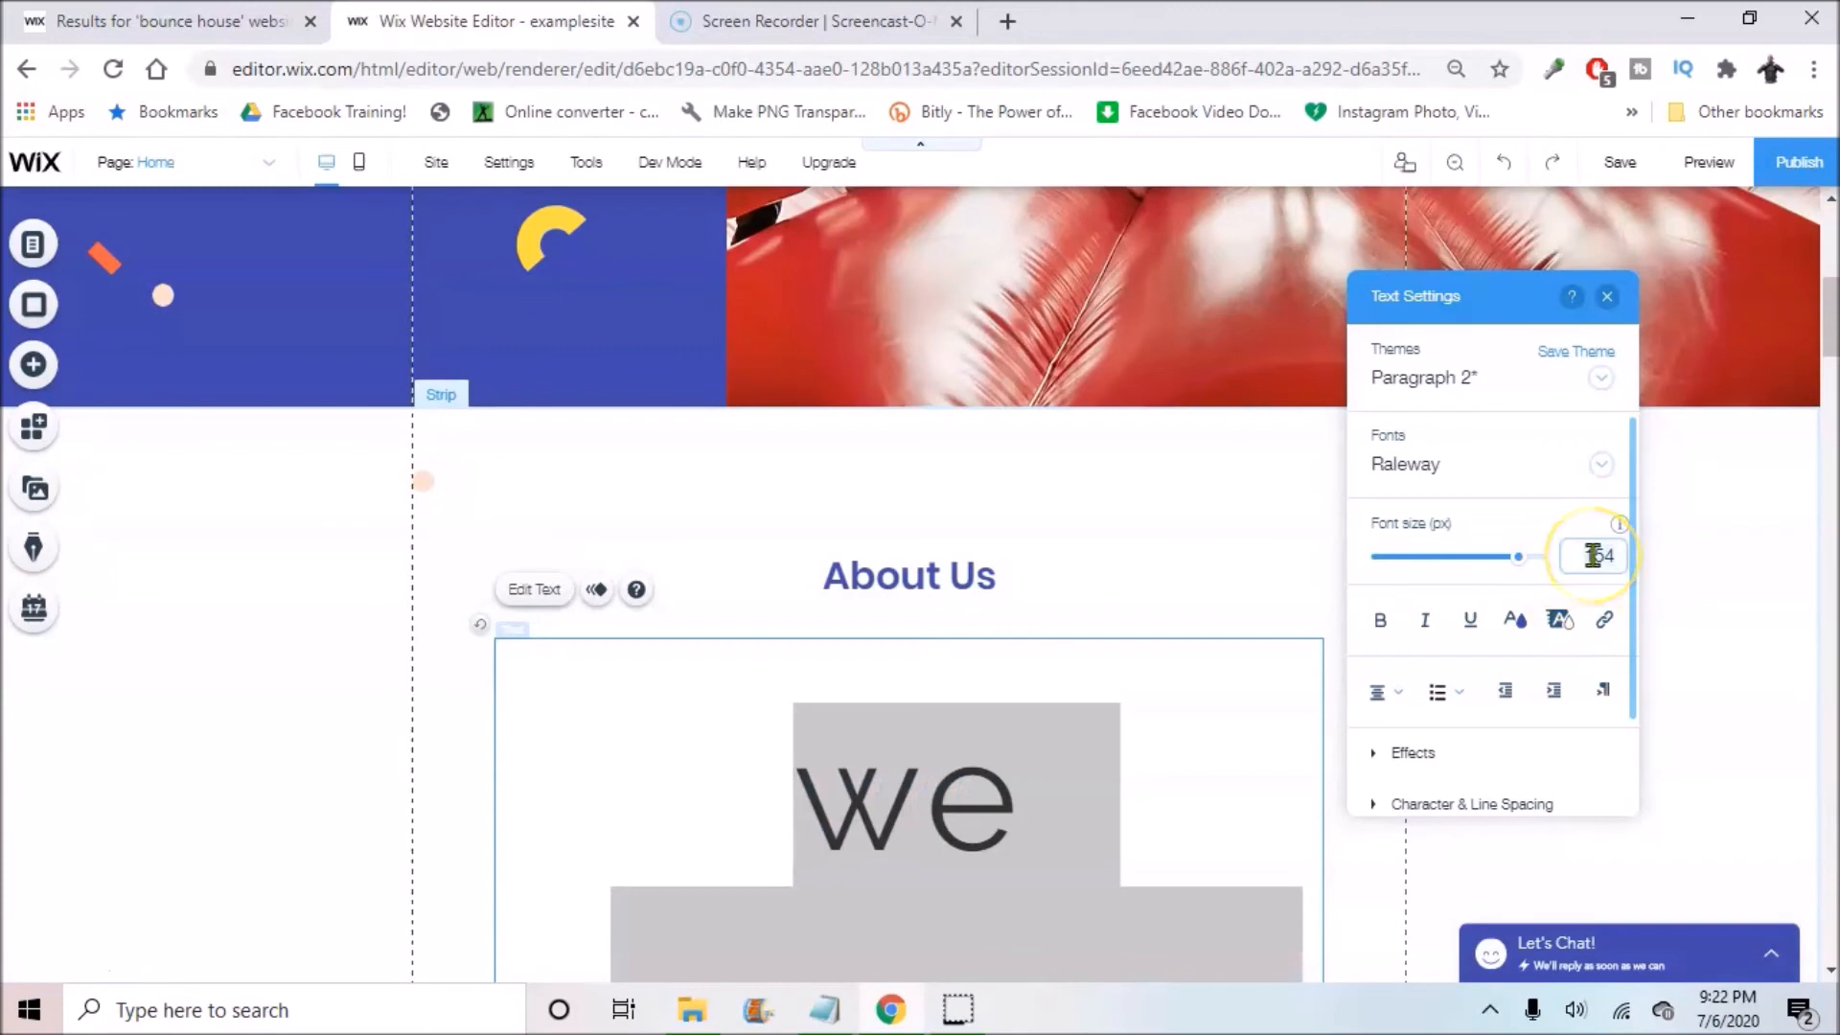
text(22)
key(Return)
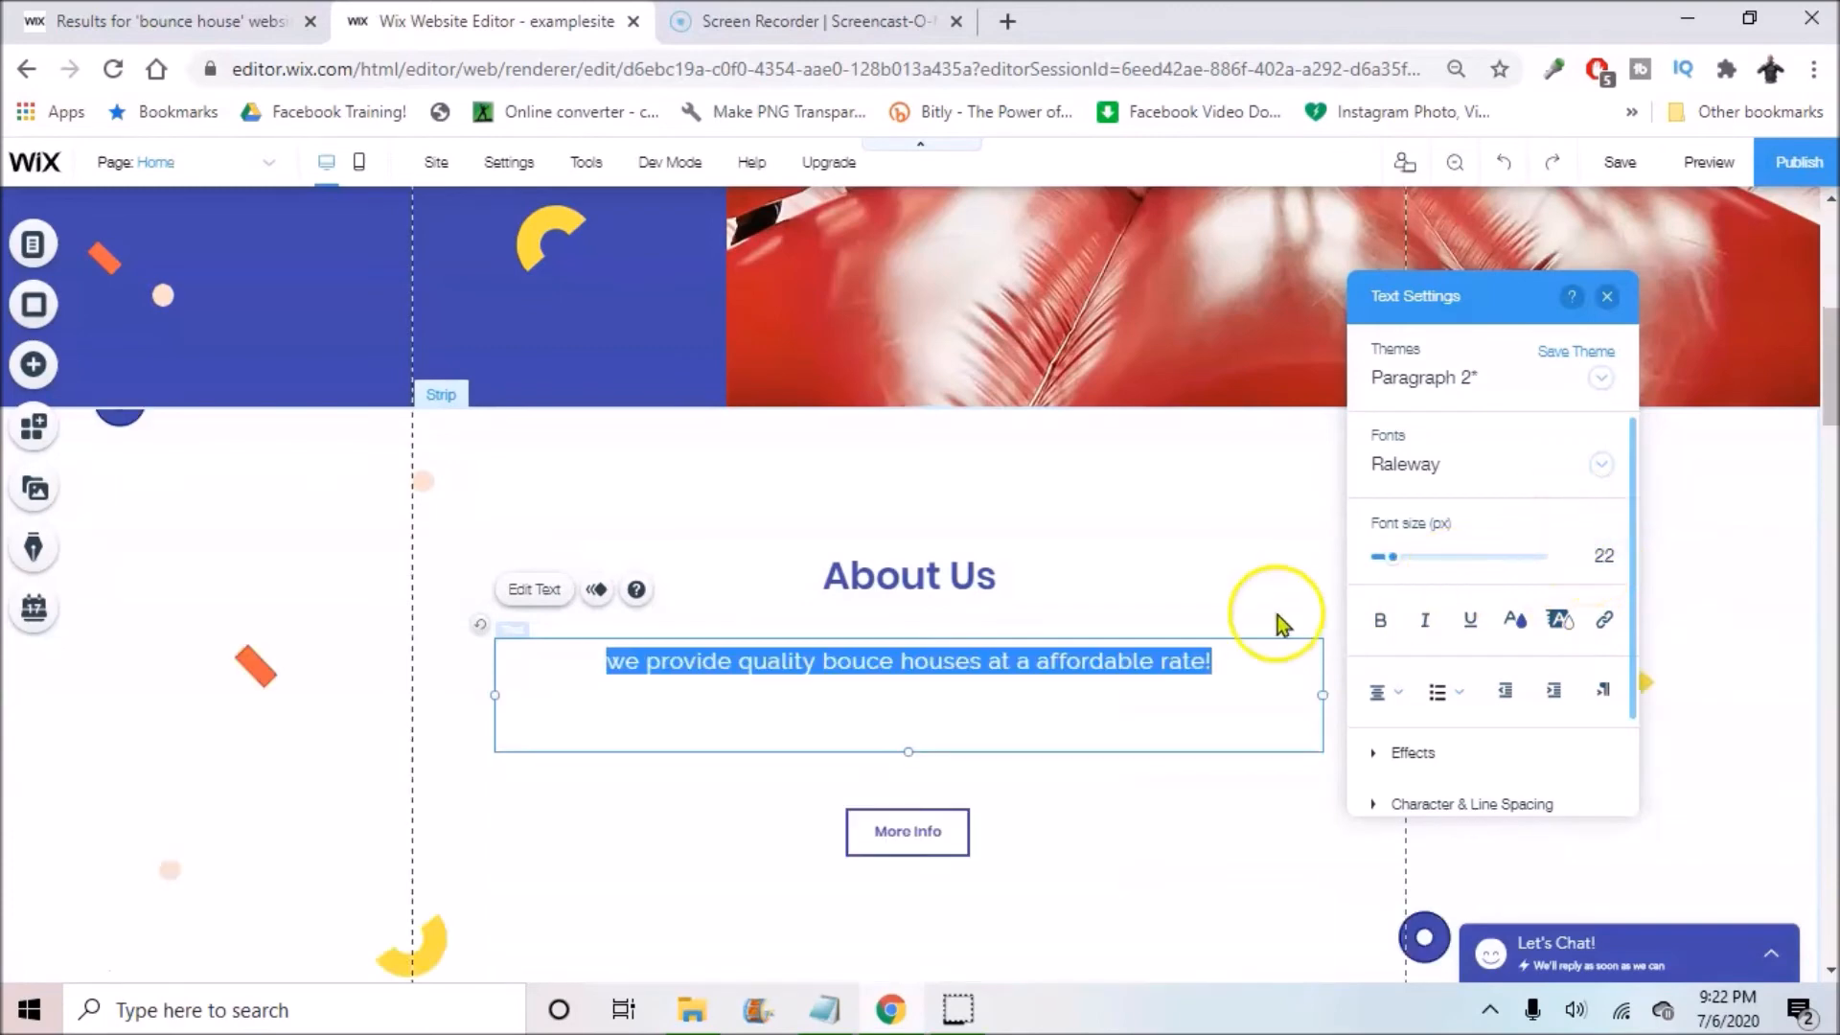
Step: Change the paragraph font from Raleway to Arial and deselect the text
click(1582, 479)
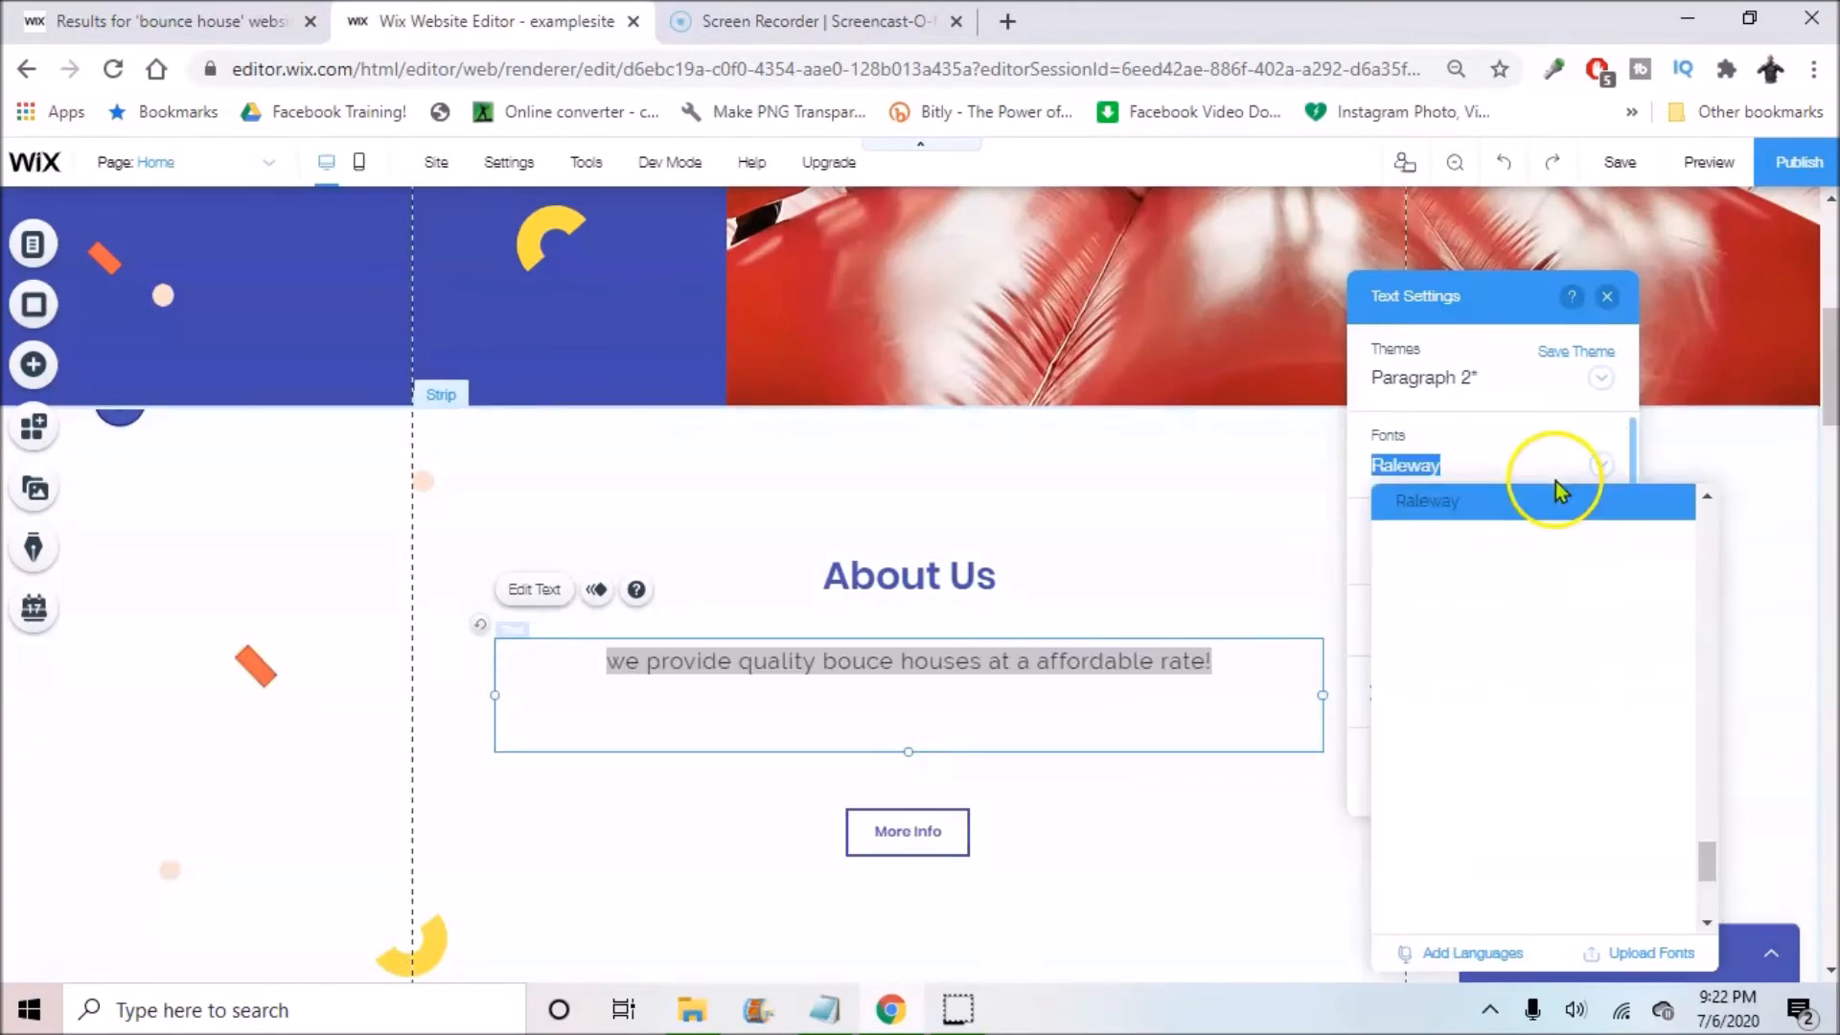
scroll(1502, 685, up, 10)
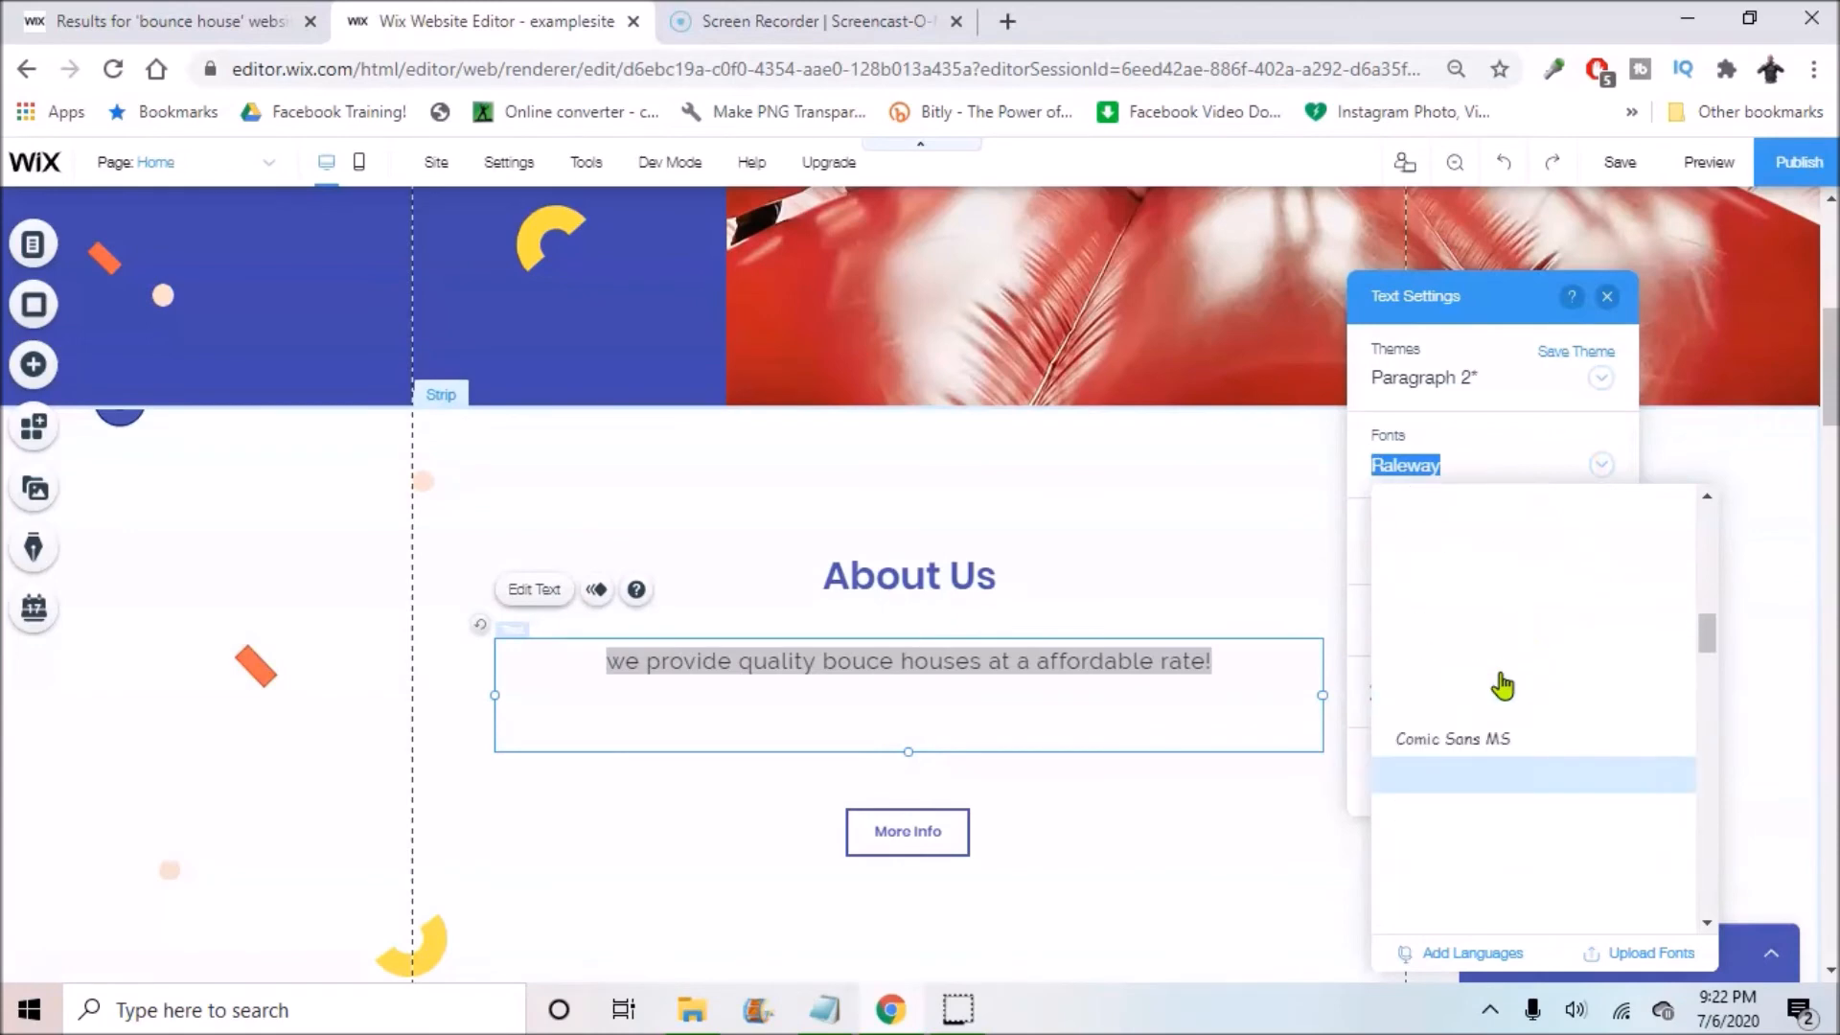
click(1455, 700)
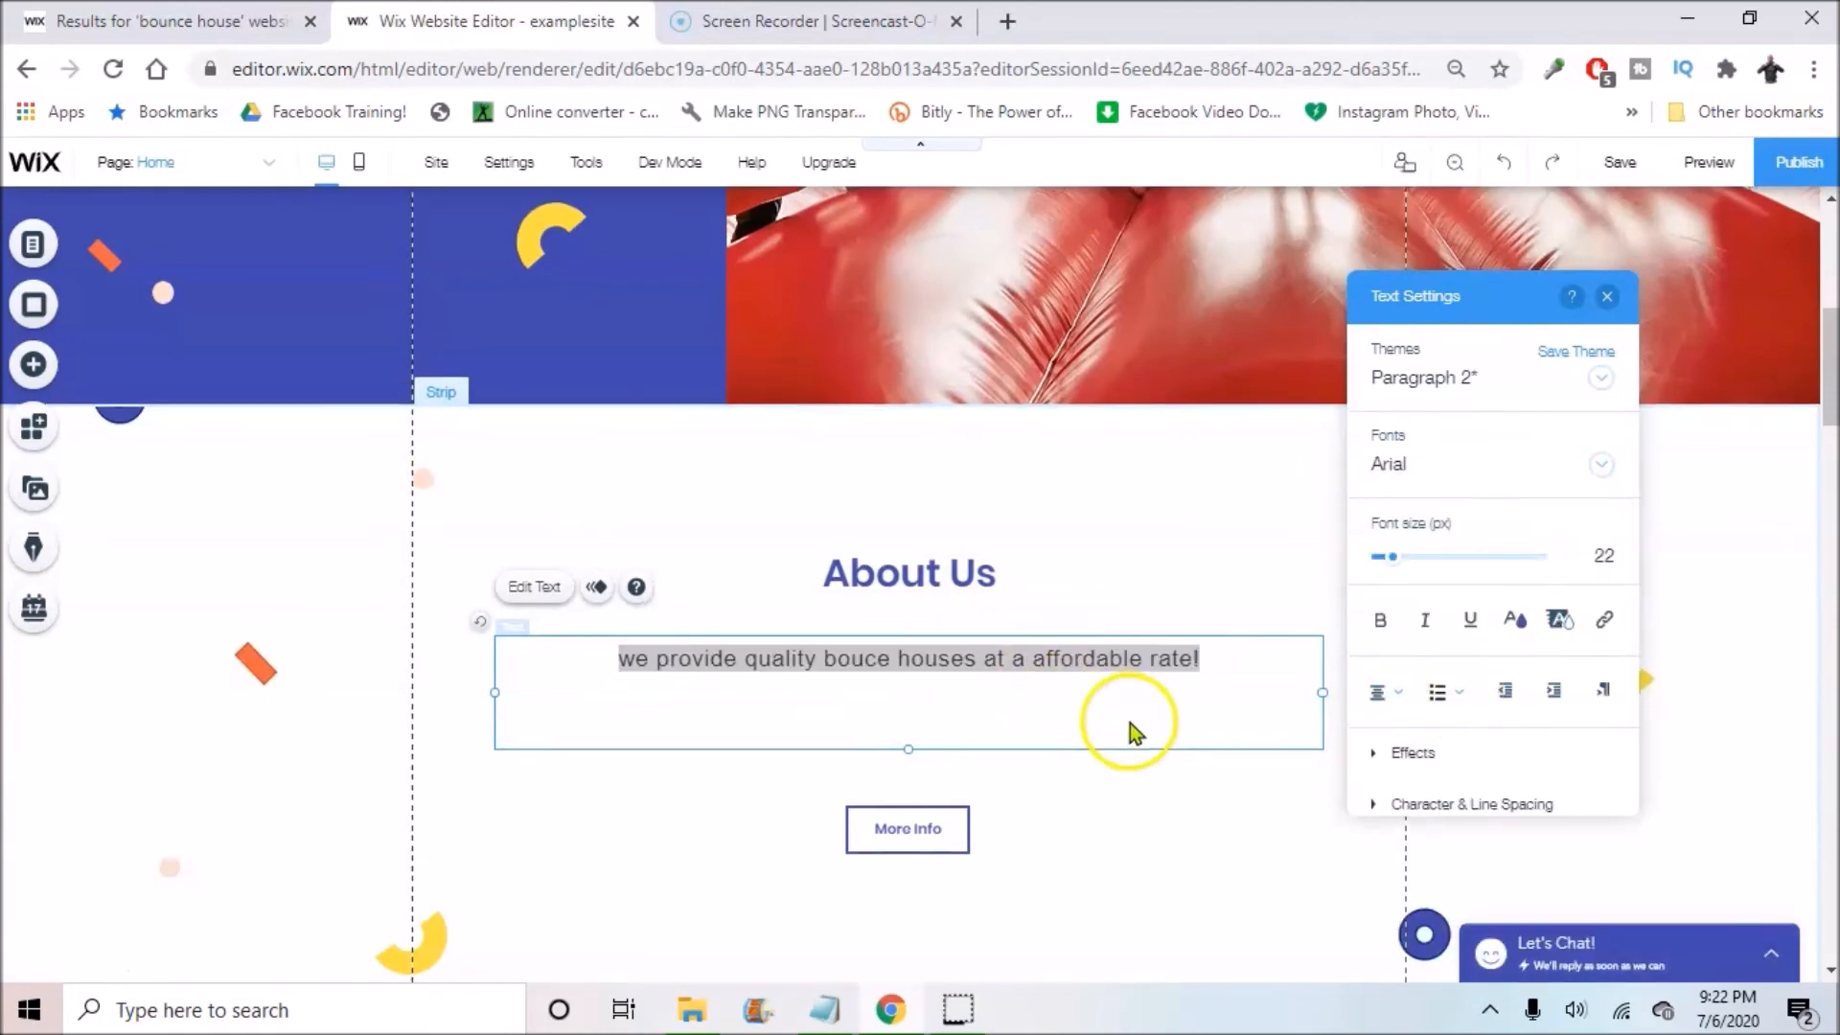
scroll(1130, 723, down, 2)
scroll(1008, 641, down, 2)
scroll(645, 547, up, 2)
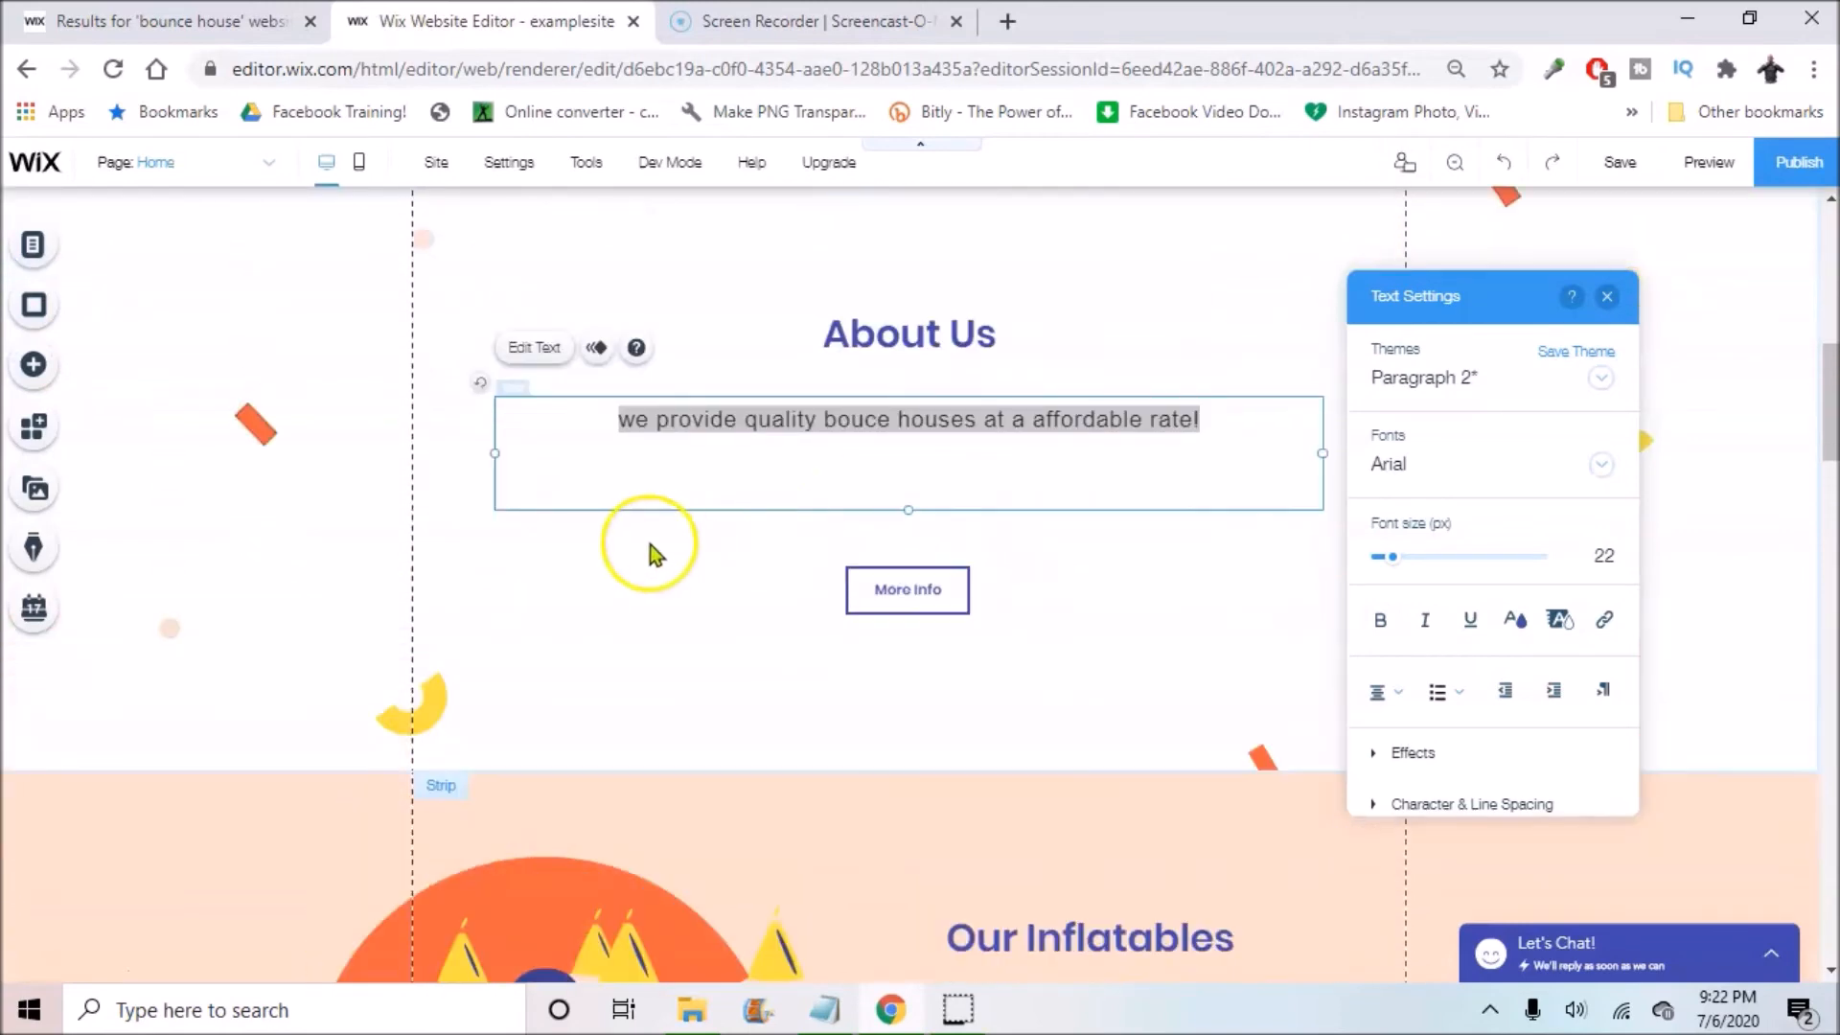
click(148, 443)
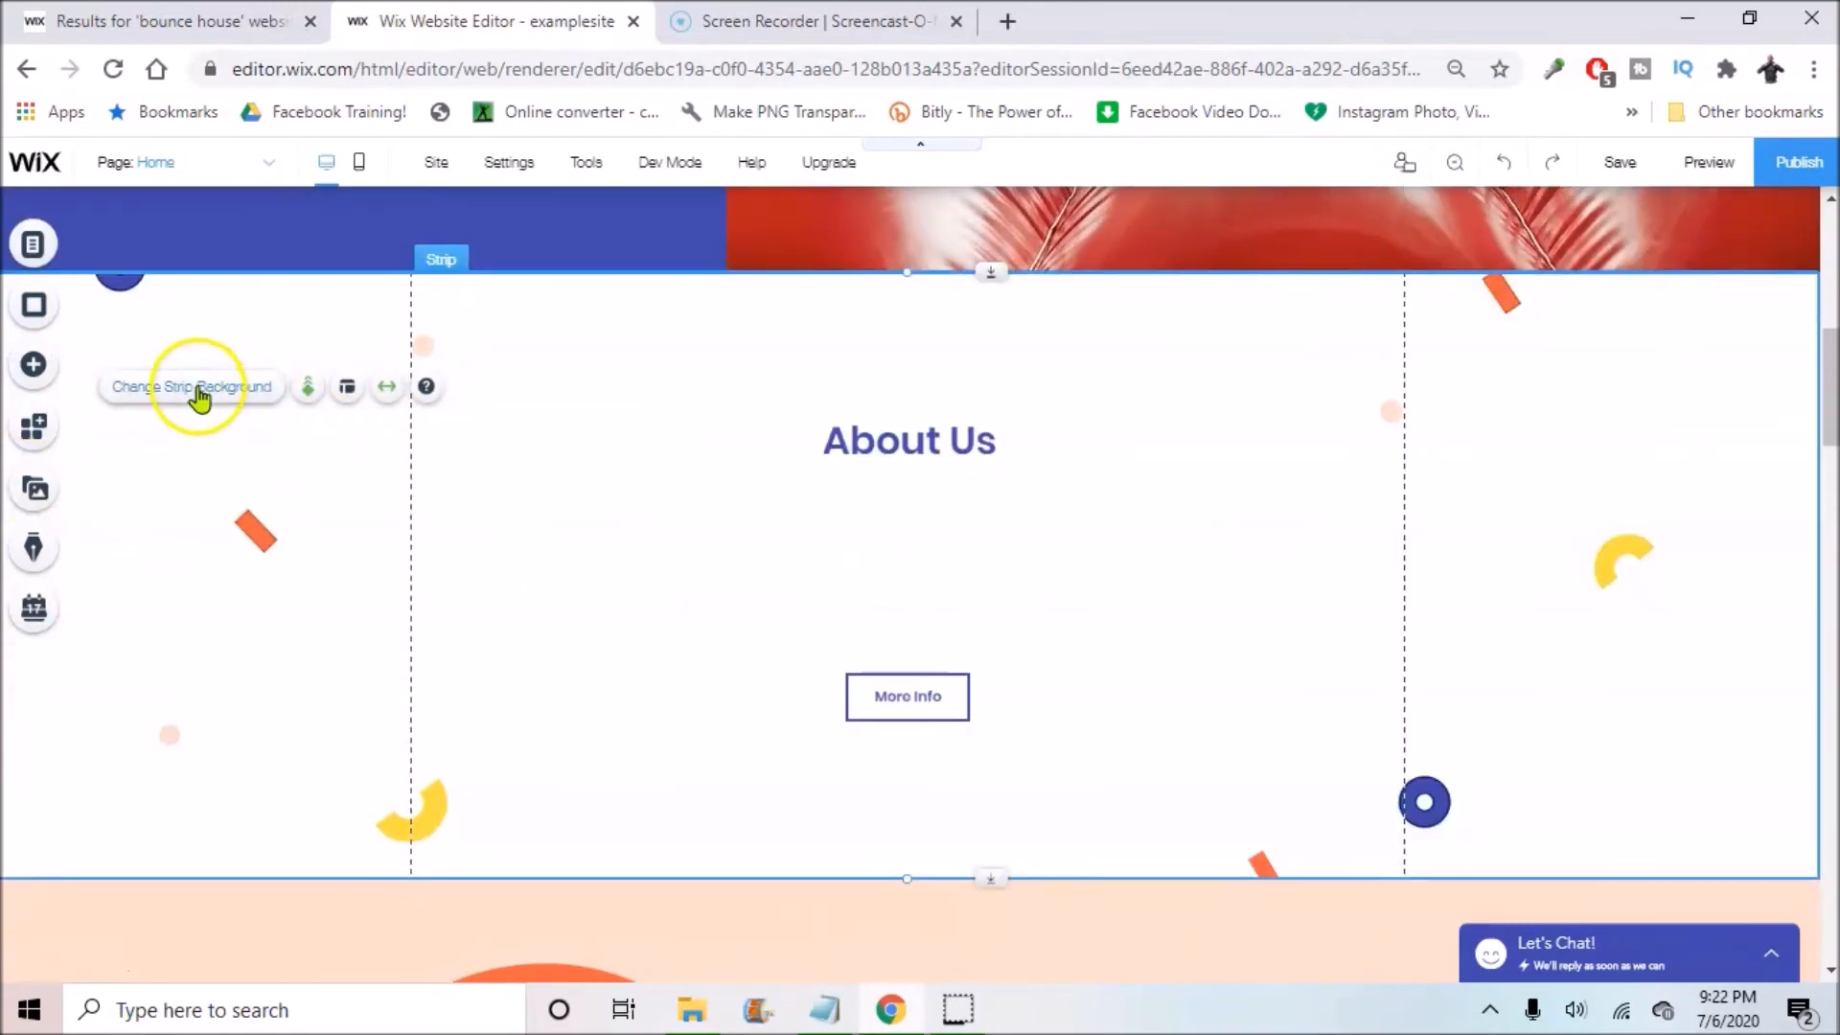
Step: Scroll back up to the header and open the Site menu with its history and transfer options
scroll(780, 444, down, 4)
scroll(929, 419, up, 3)
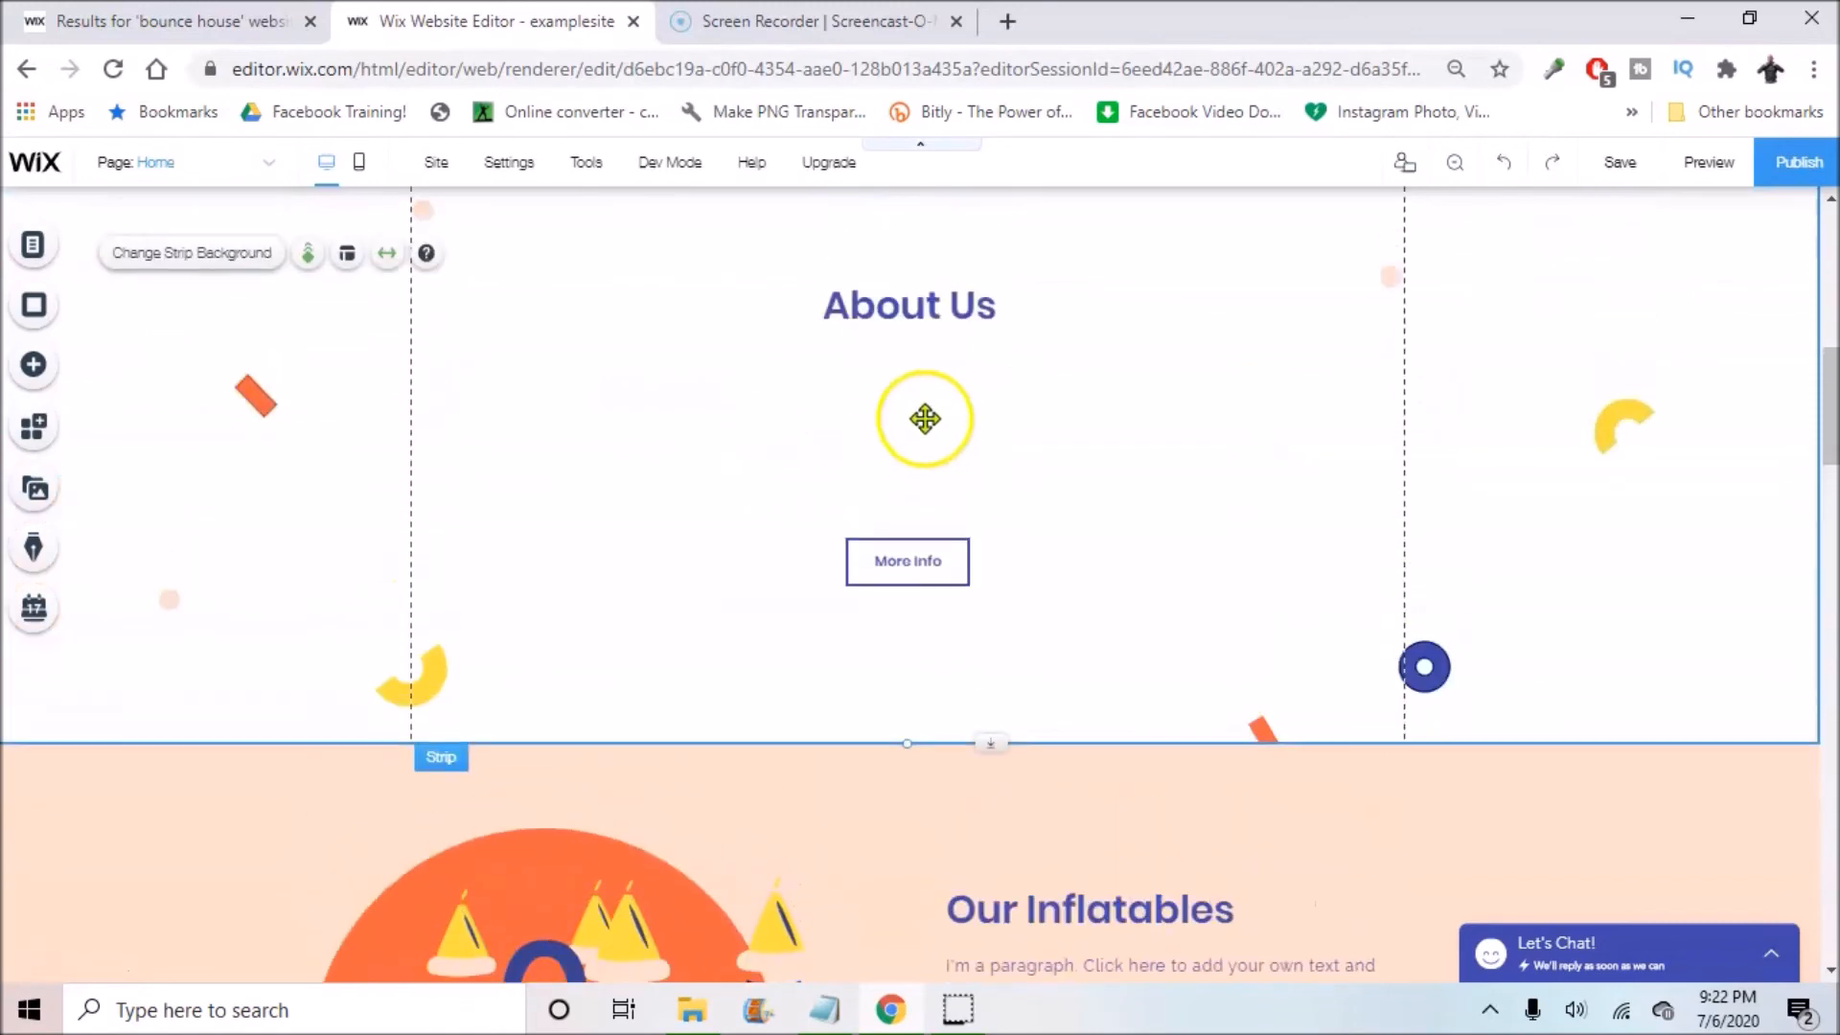
click(925, 403)
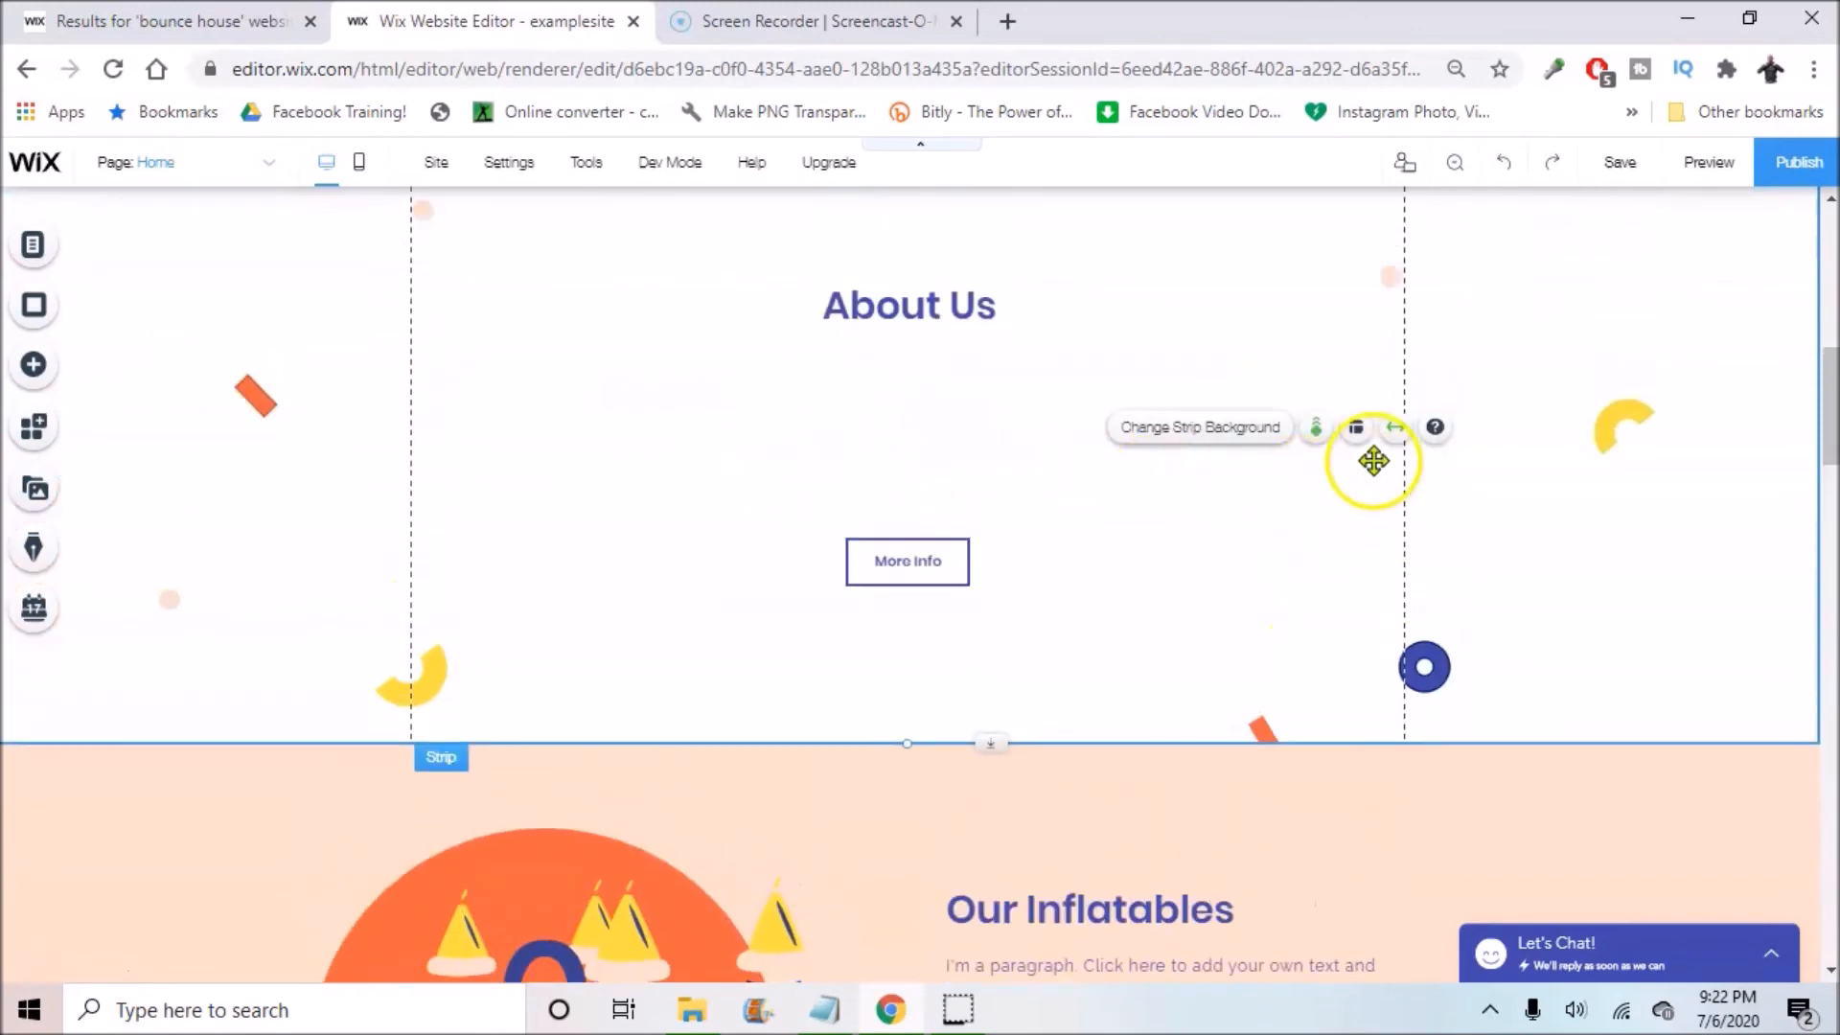
scroll(1072, 406, up, 5)
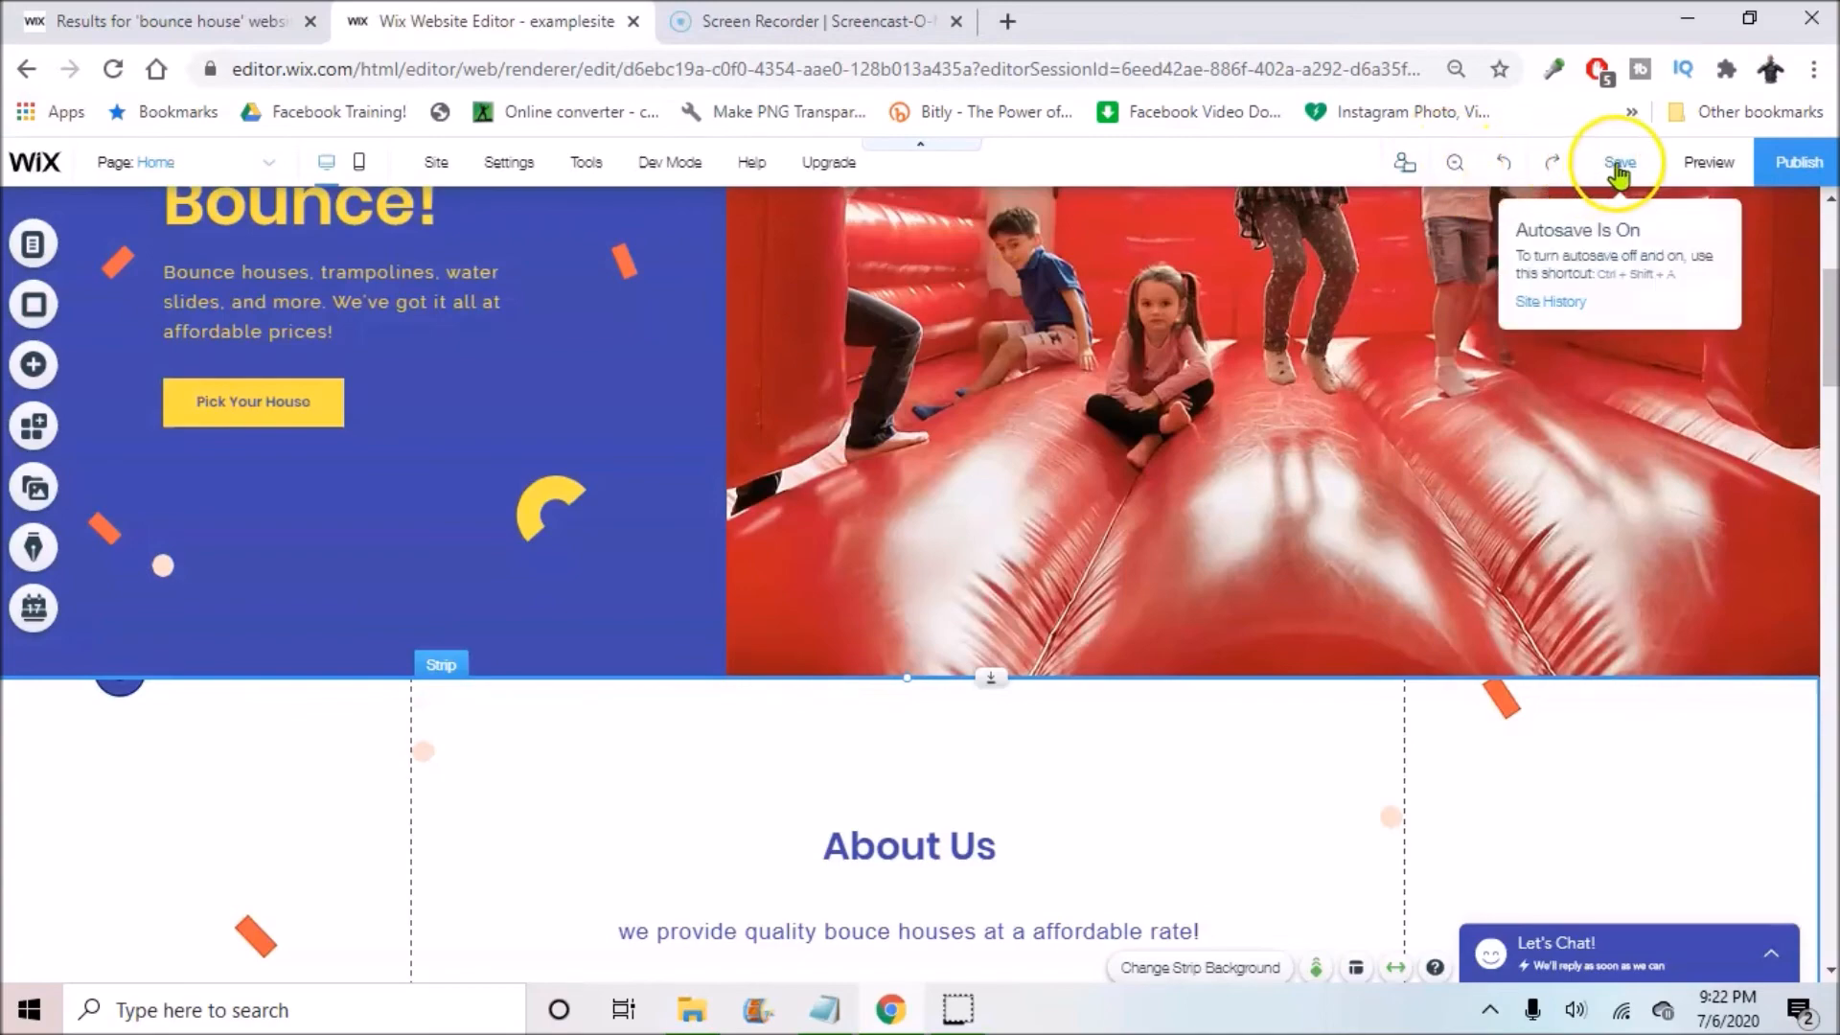
scroll(624, 287, up, 4)
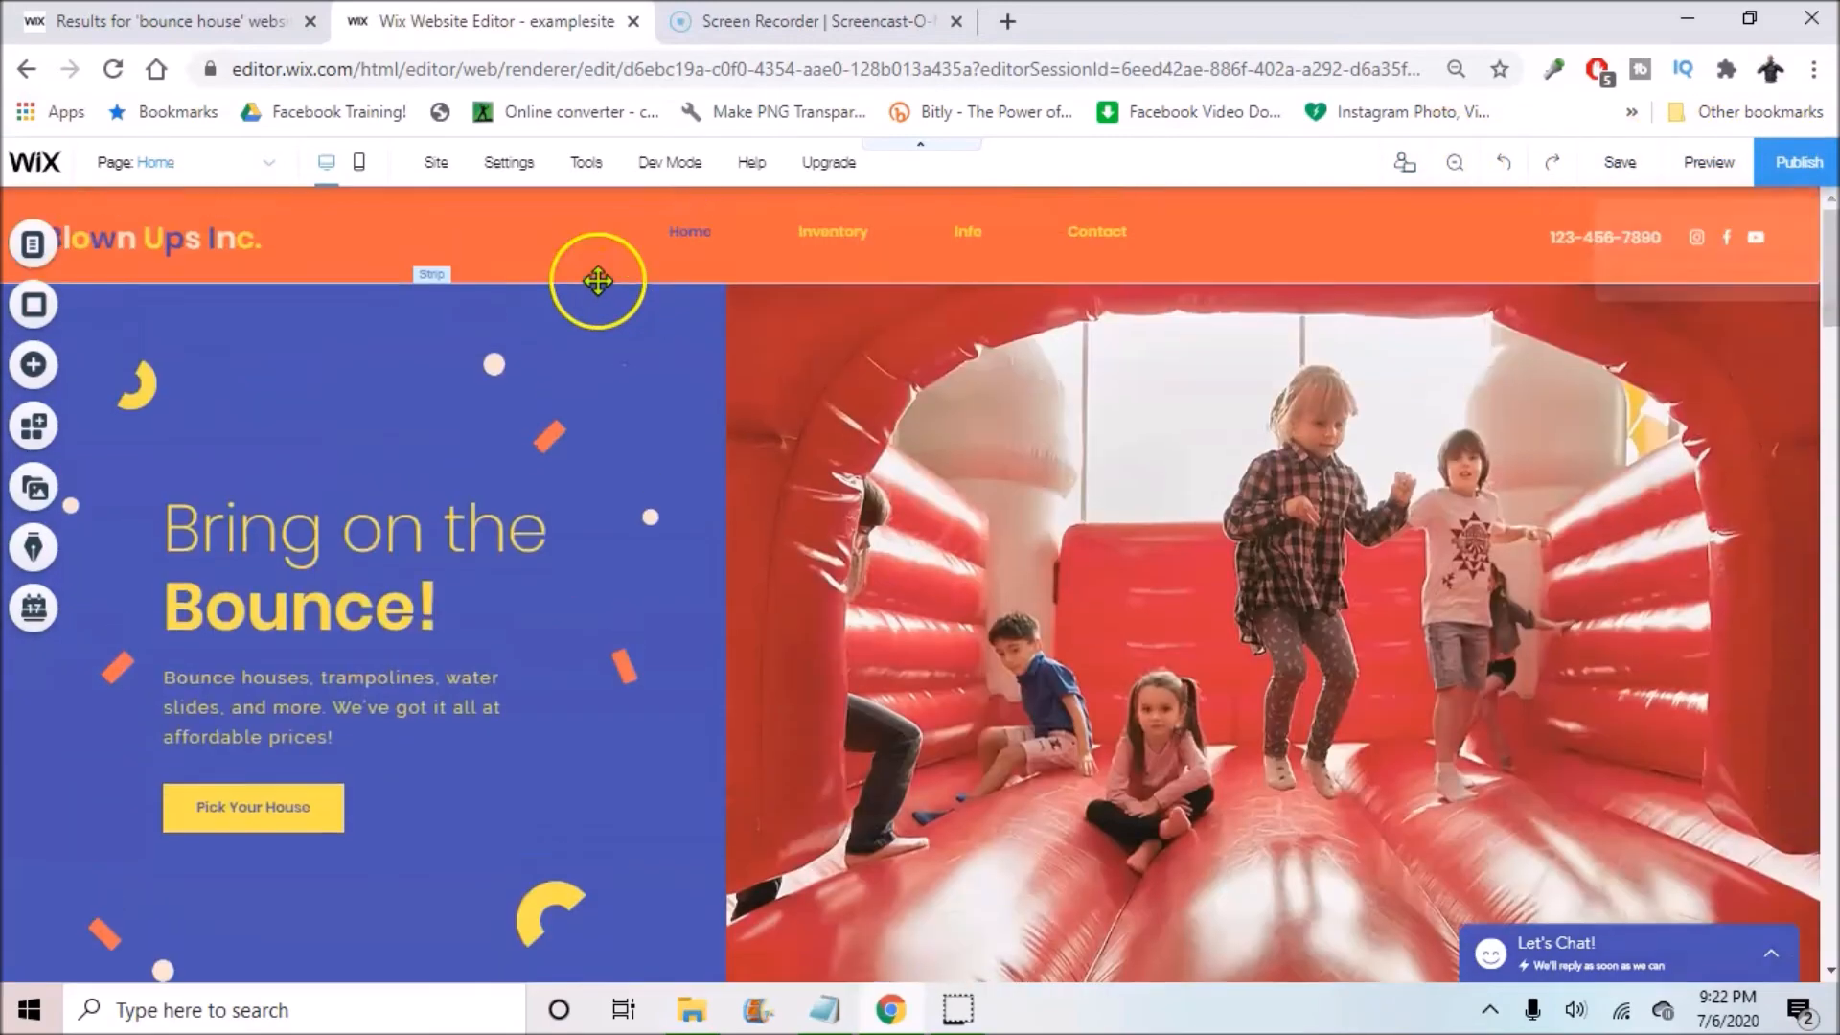
click(220, 170)
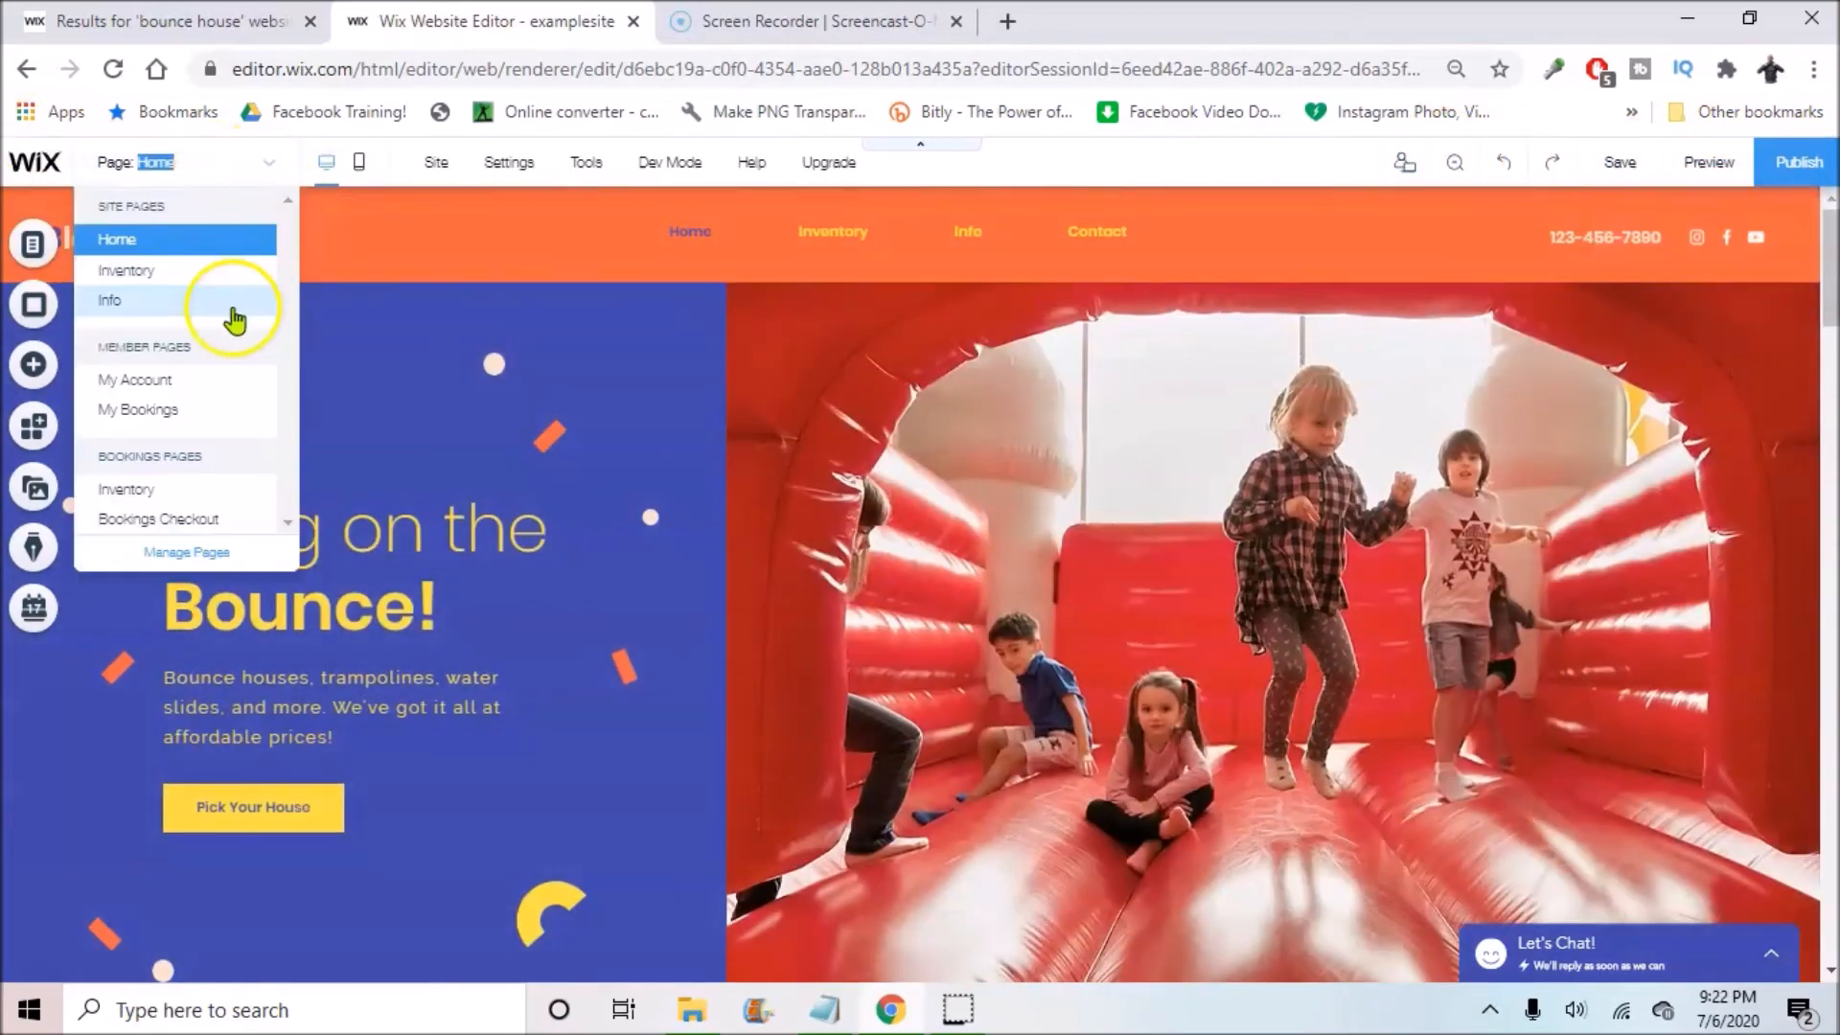
click(440, 168)
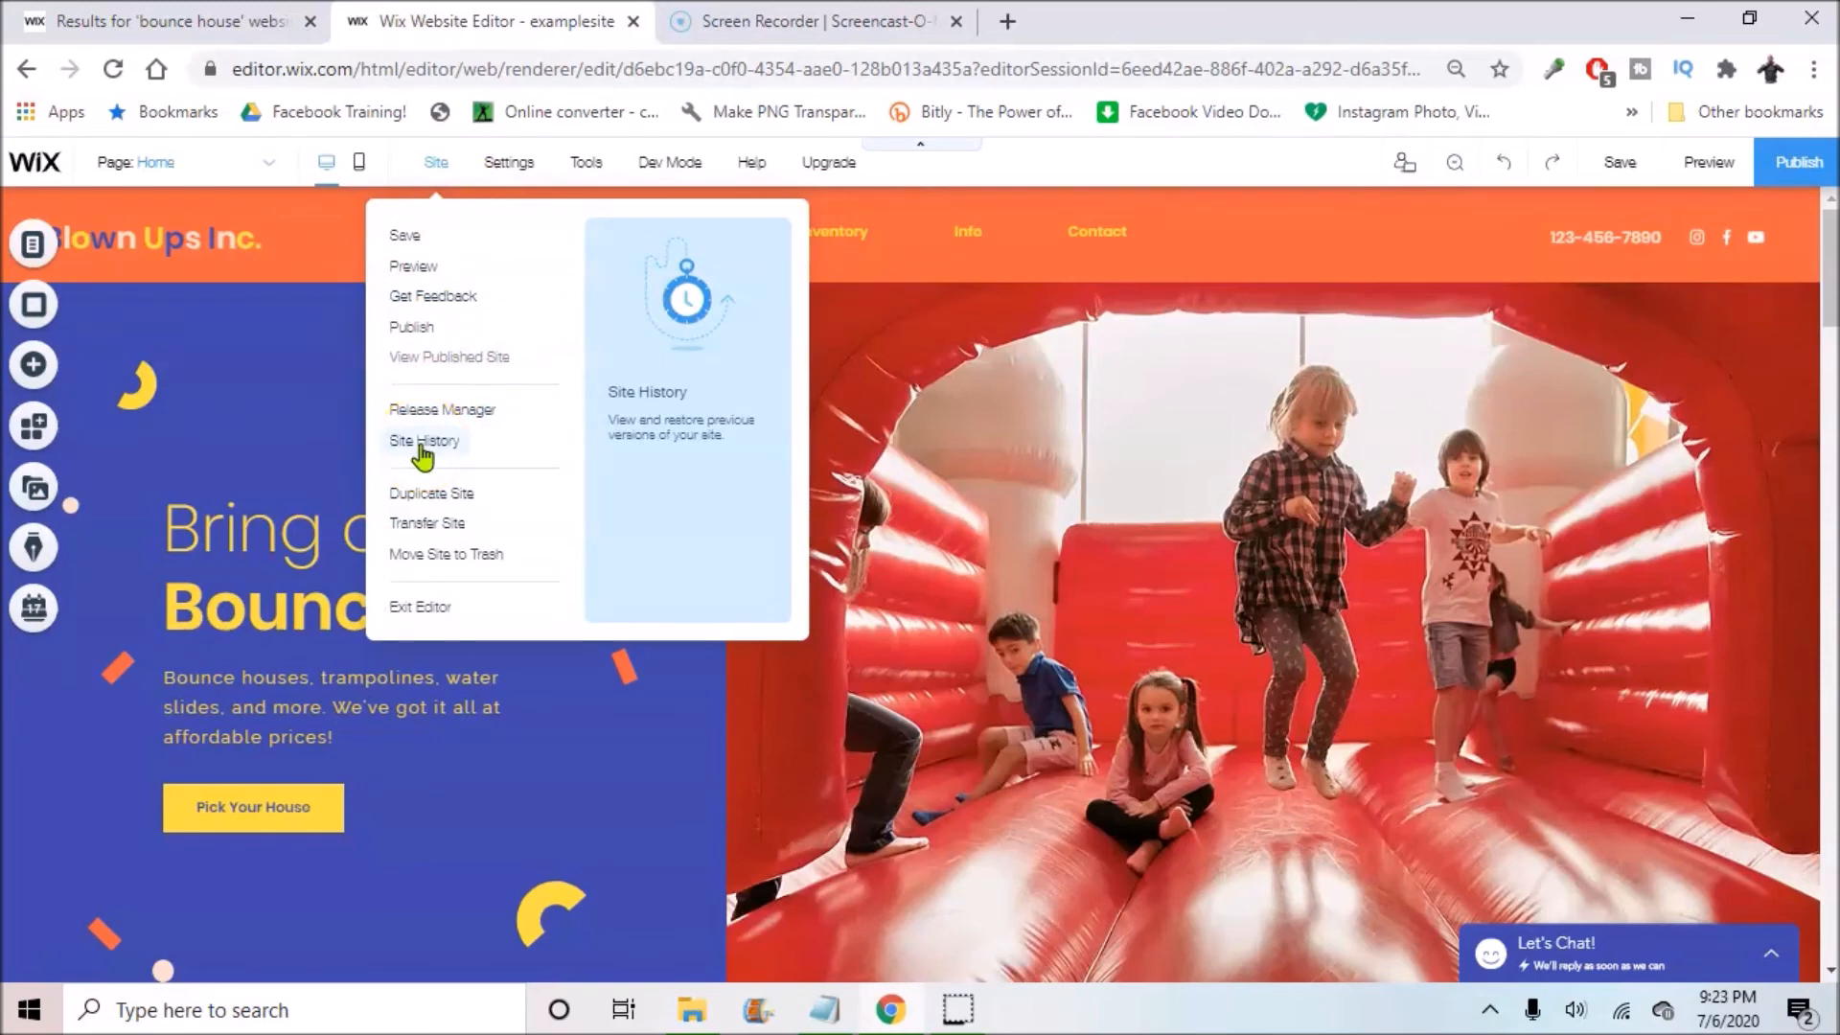
click(668, 551)
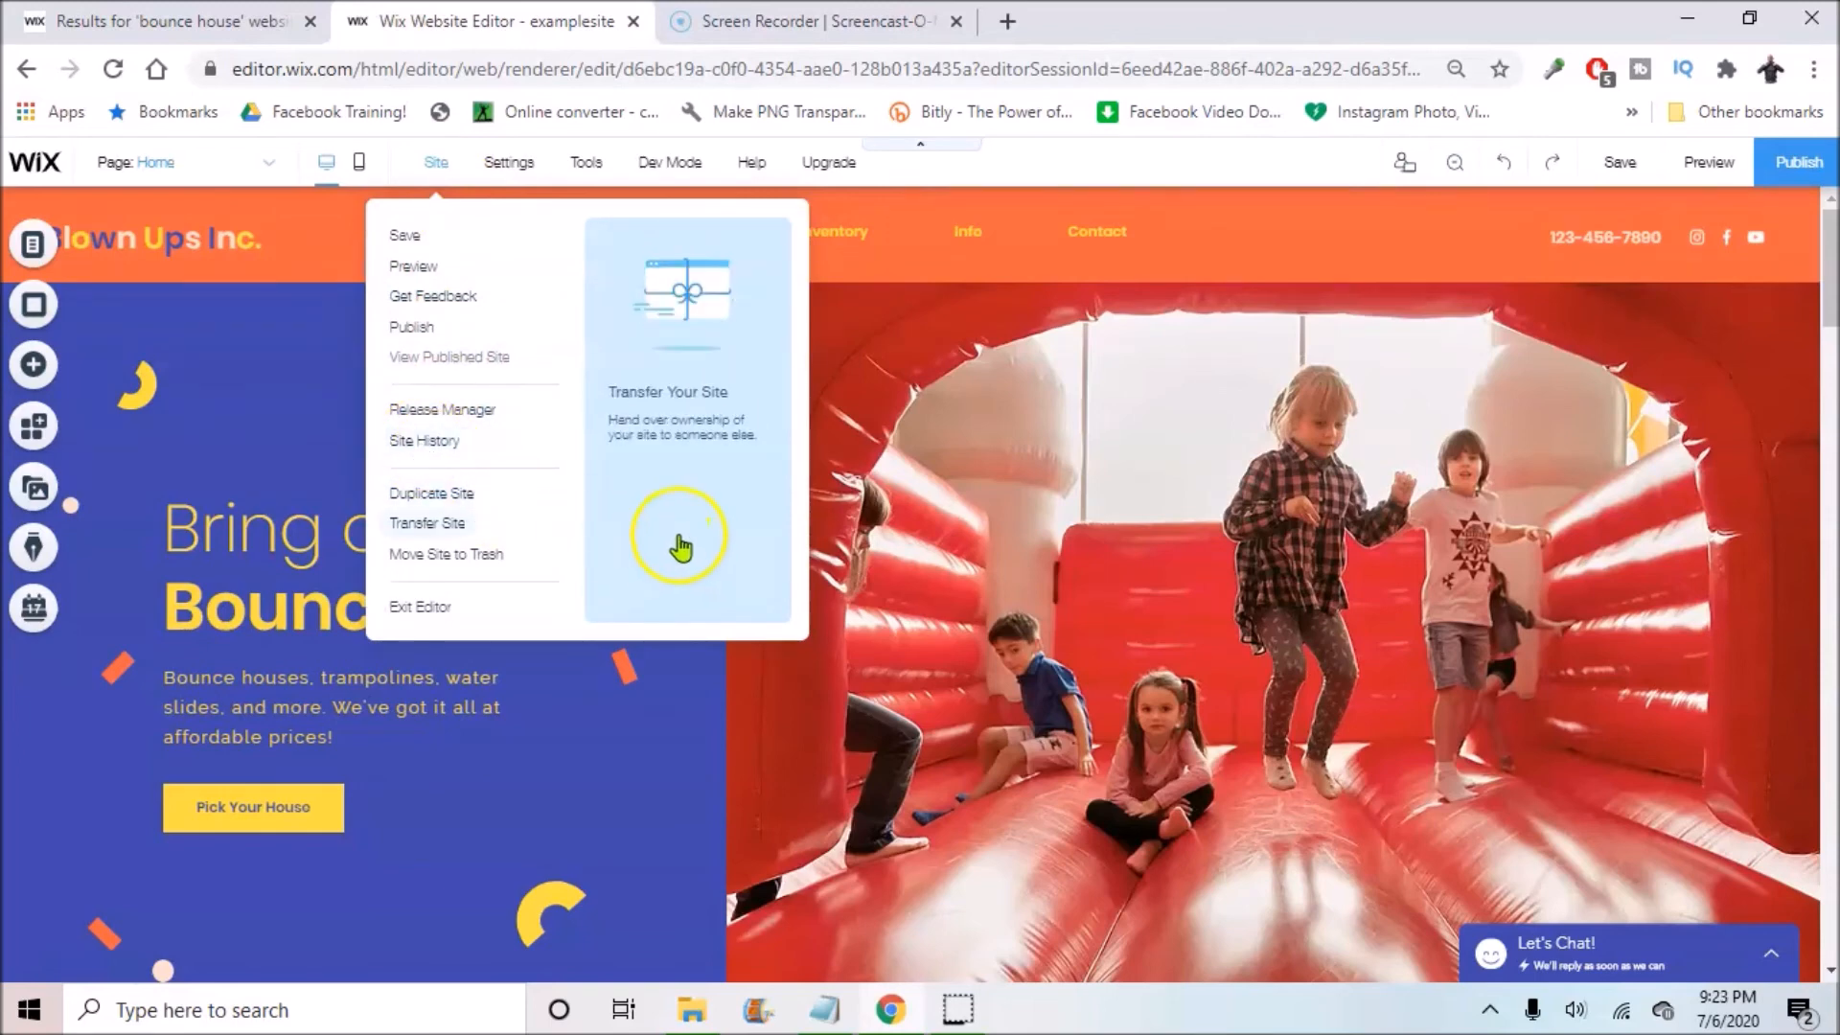
Step: Replace the Our Inflatables placeholder paragraph with 'Enjoy the fun purchase your bounce house today!'
scroll(973, 513, down, 10)
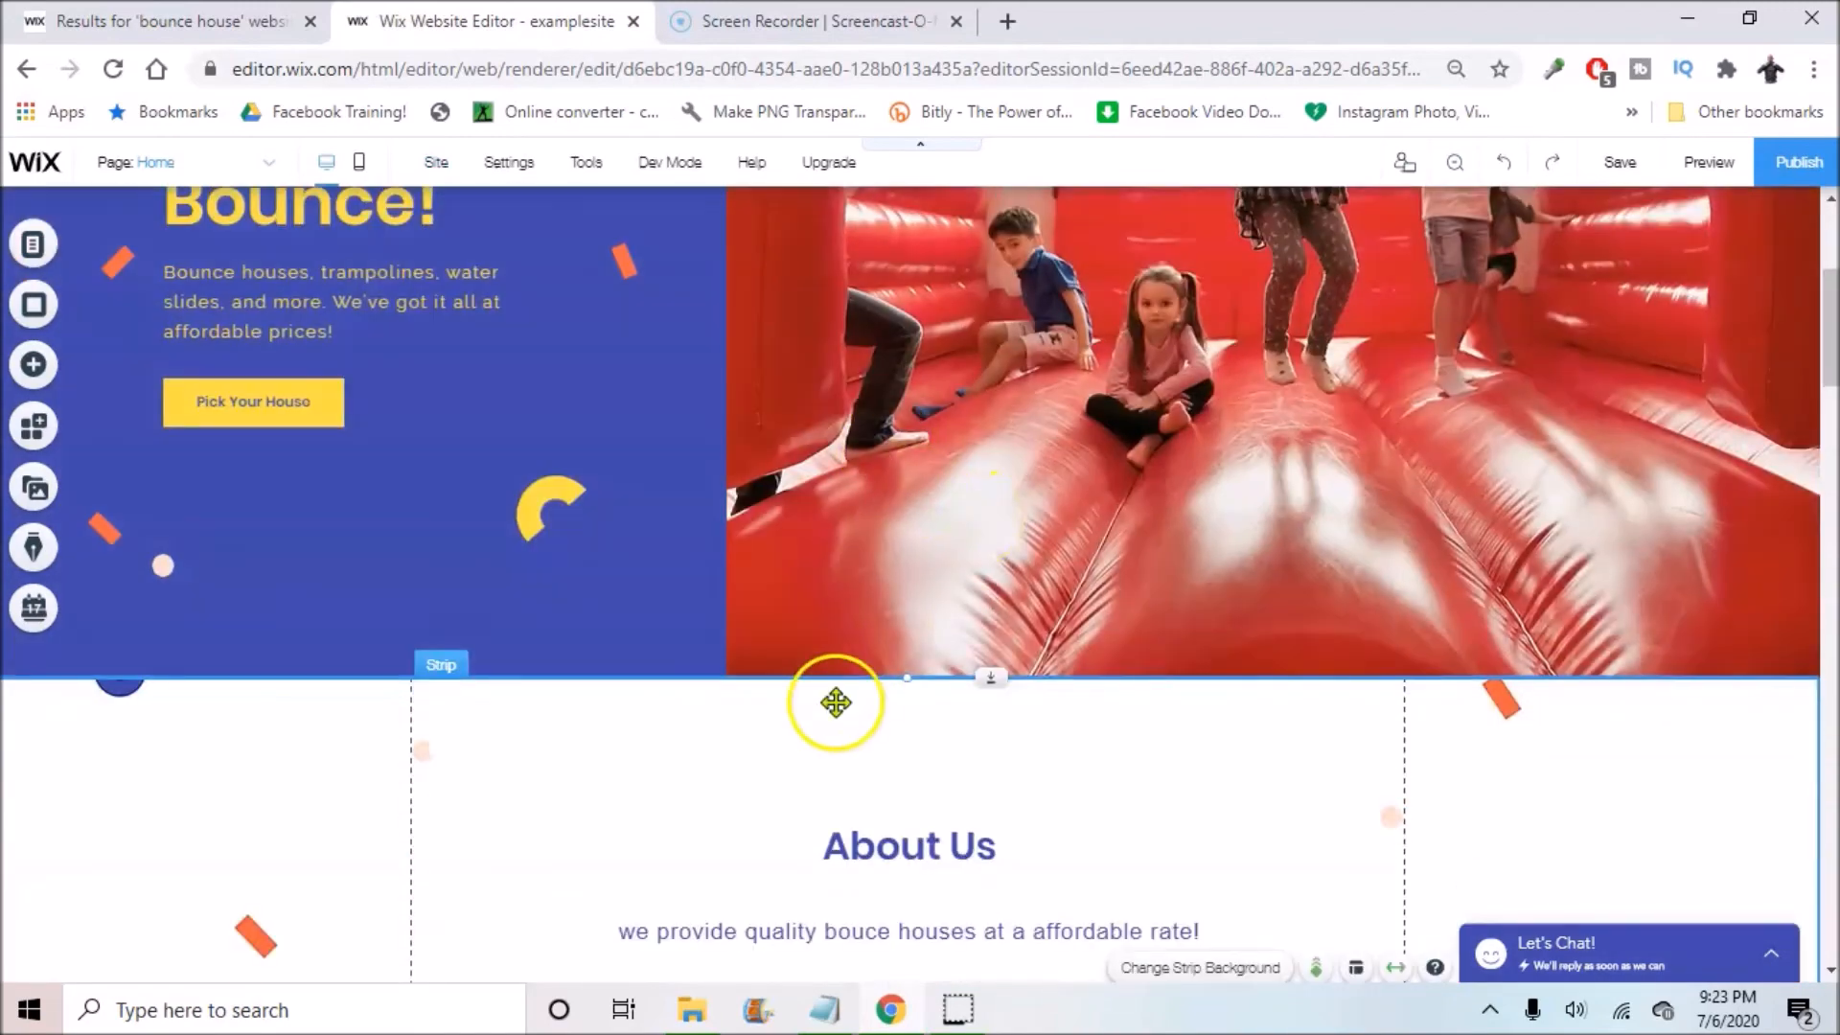
scroll(1130, 595, down, 5)
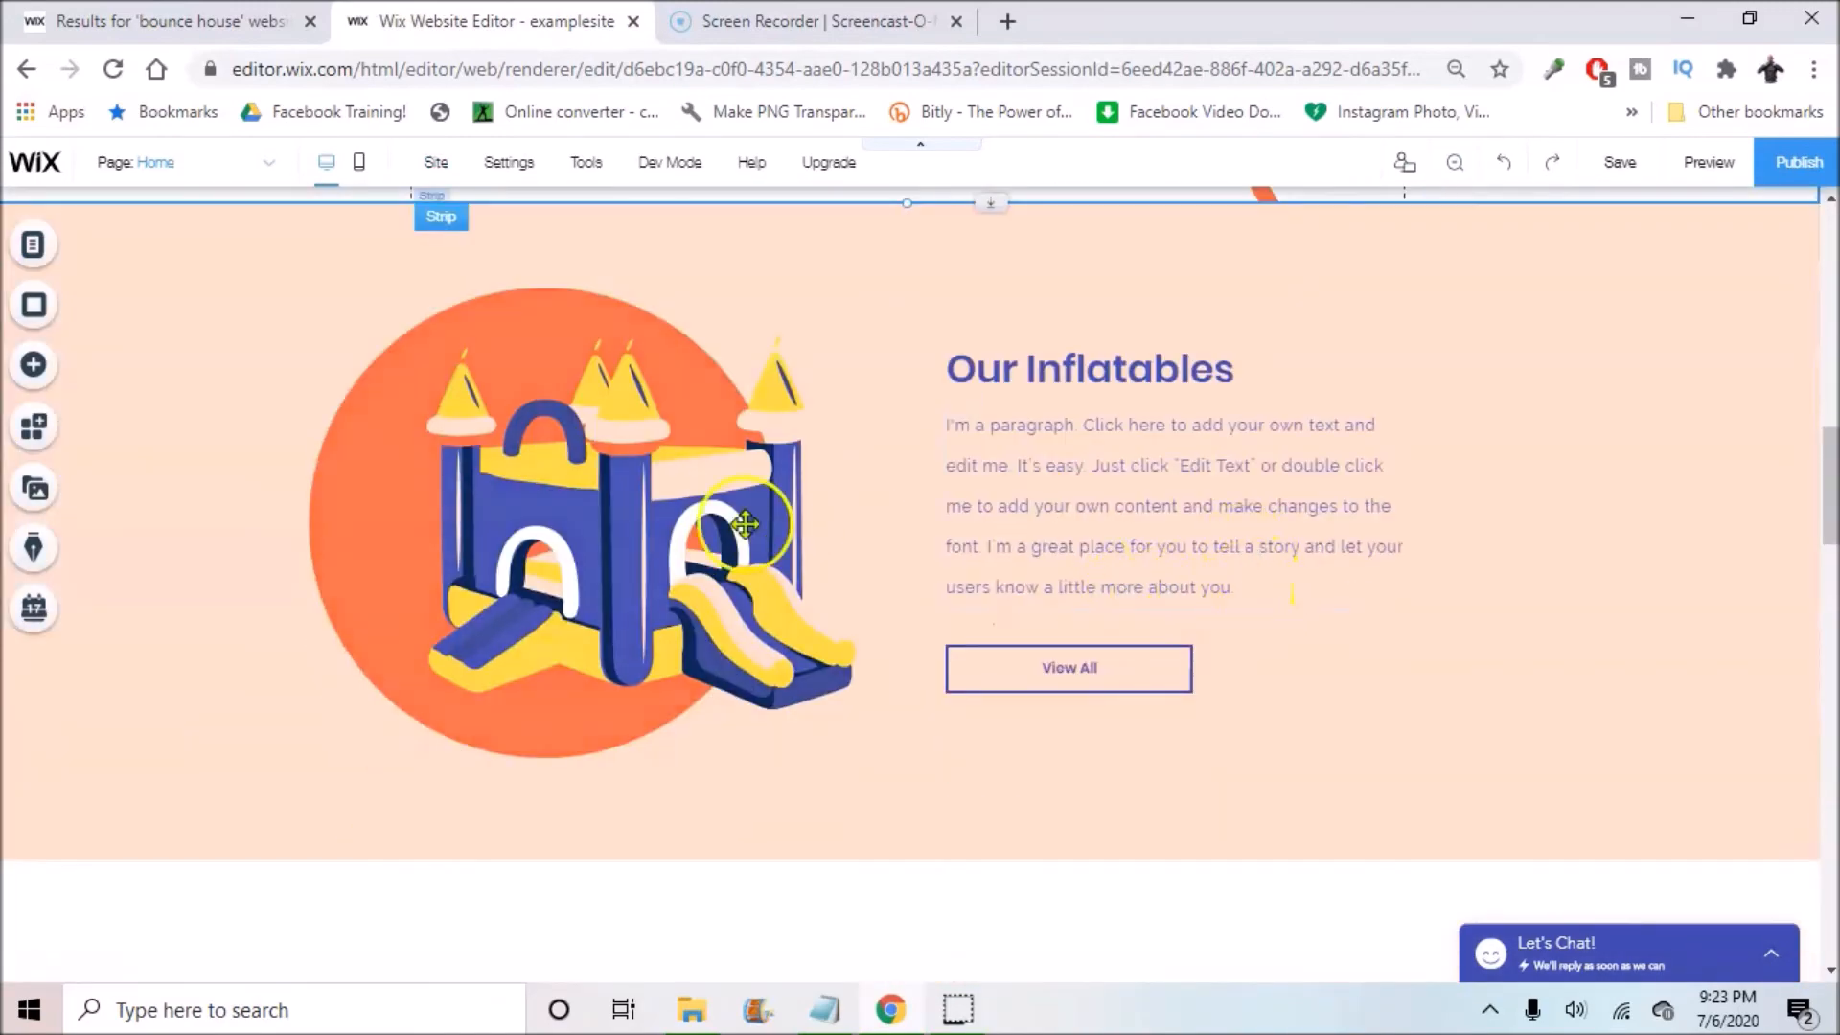
click(1050, 443)
click(973, 358)
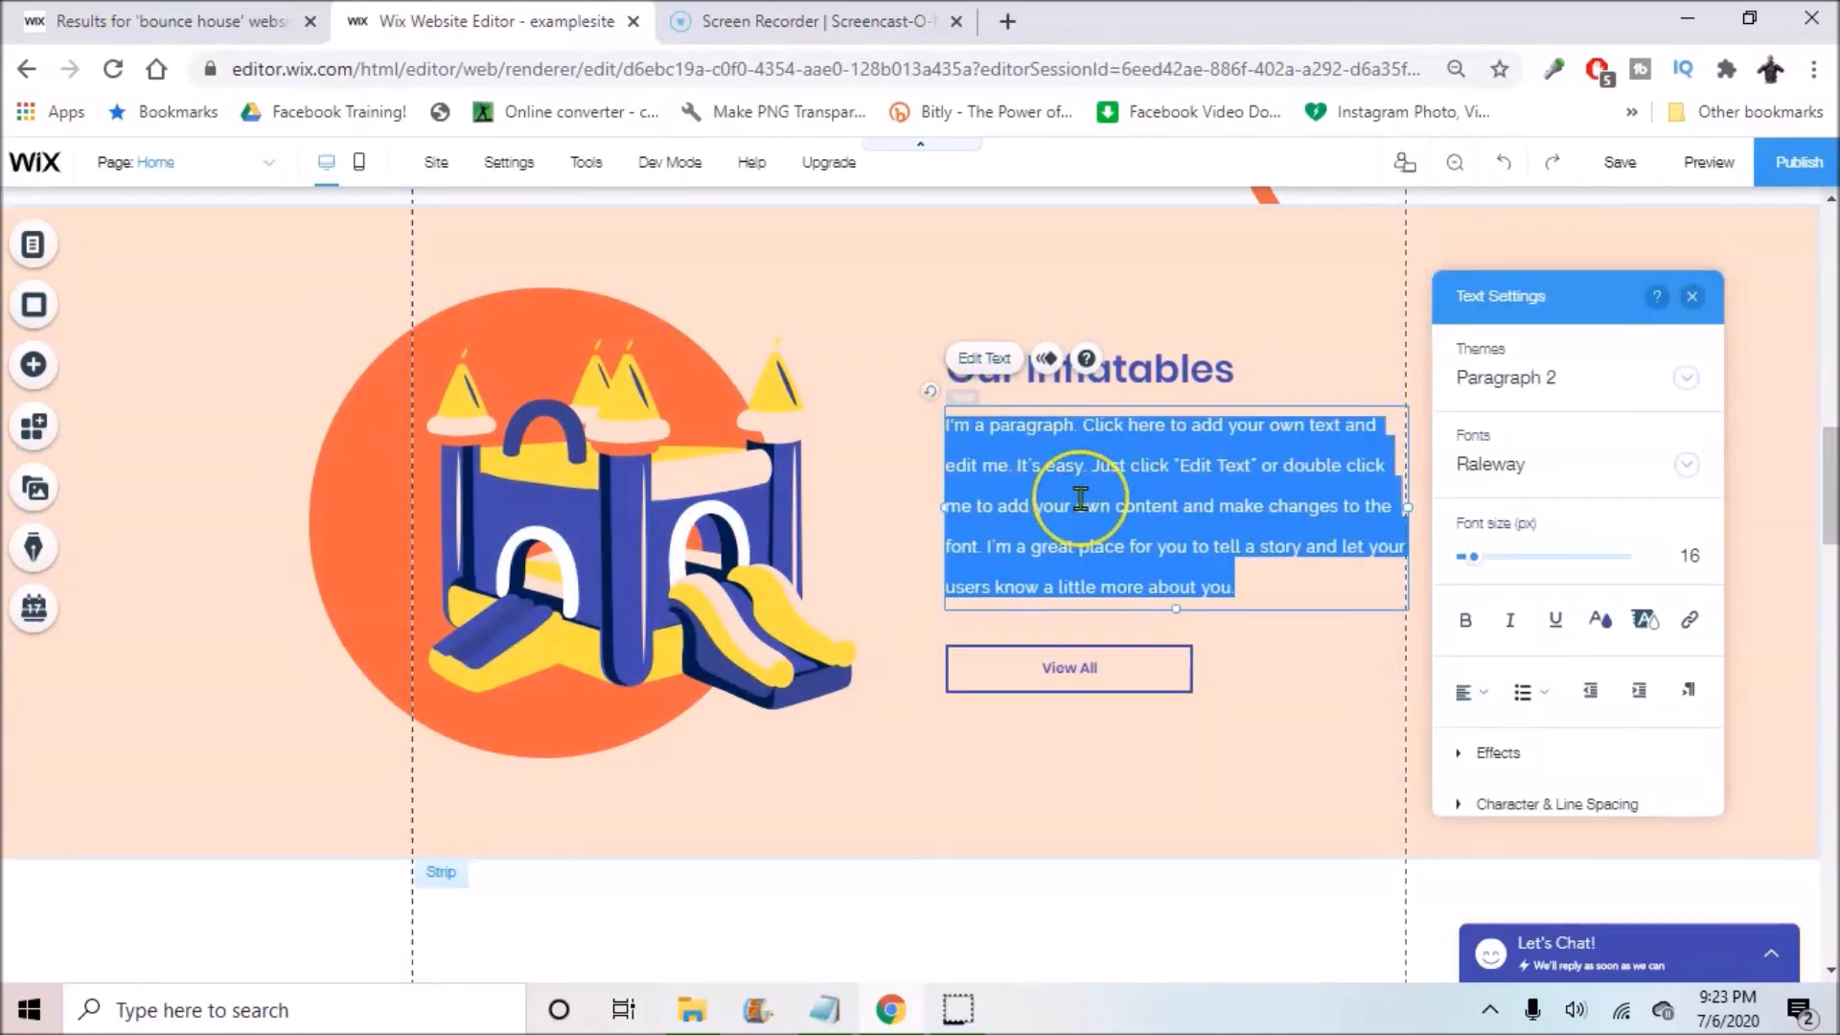
key(BackSpace)
text(Great)
key(BackSpace)
key(BackSpace)
key(BackSpace)
key(BackSpace)
key(BackSpace)
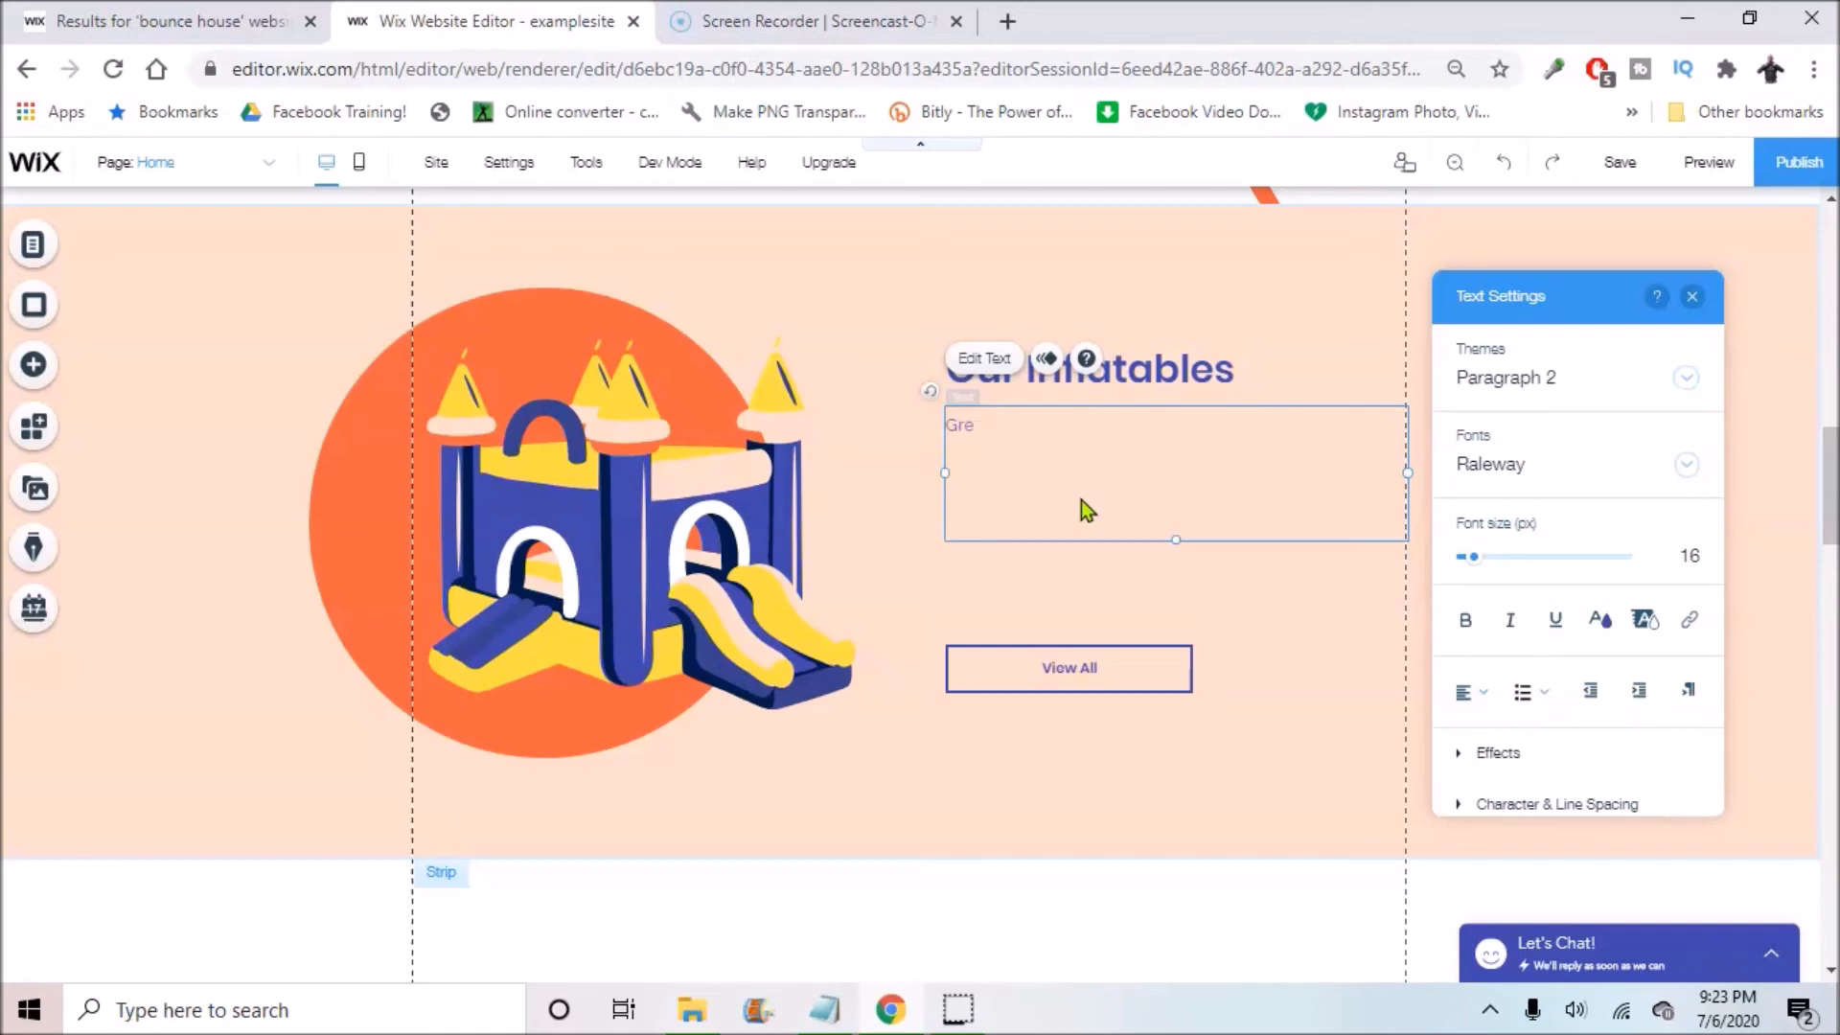
text(Enjoy the fun purch)
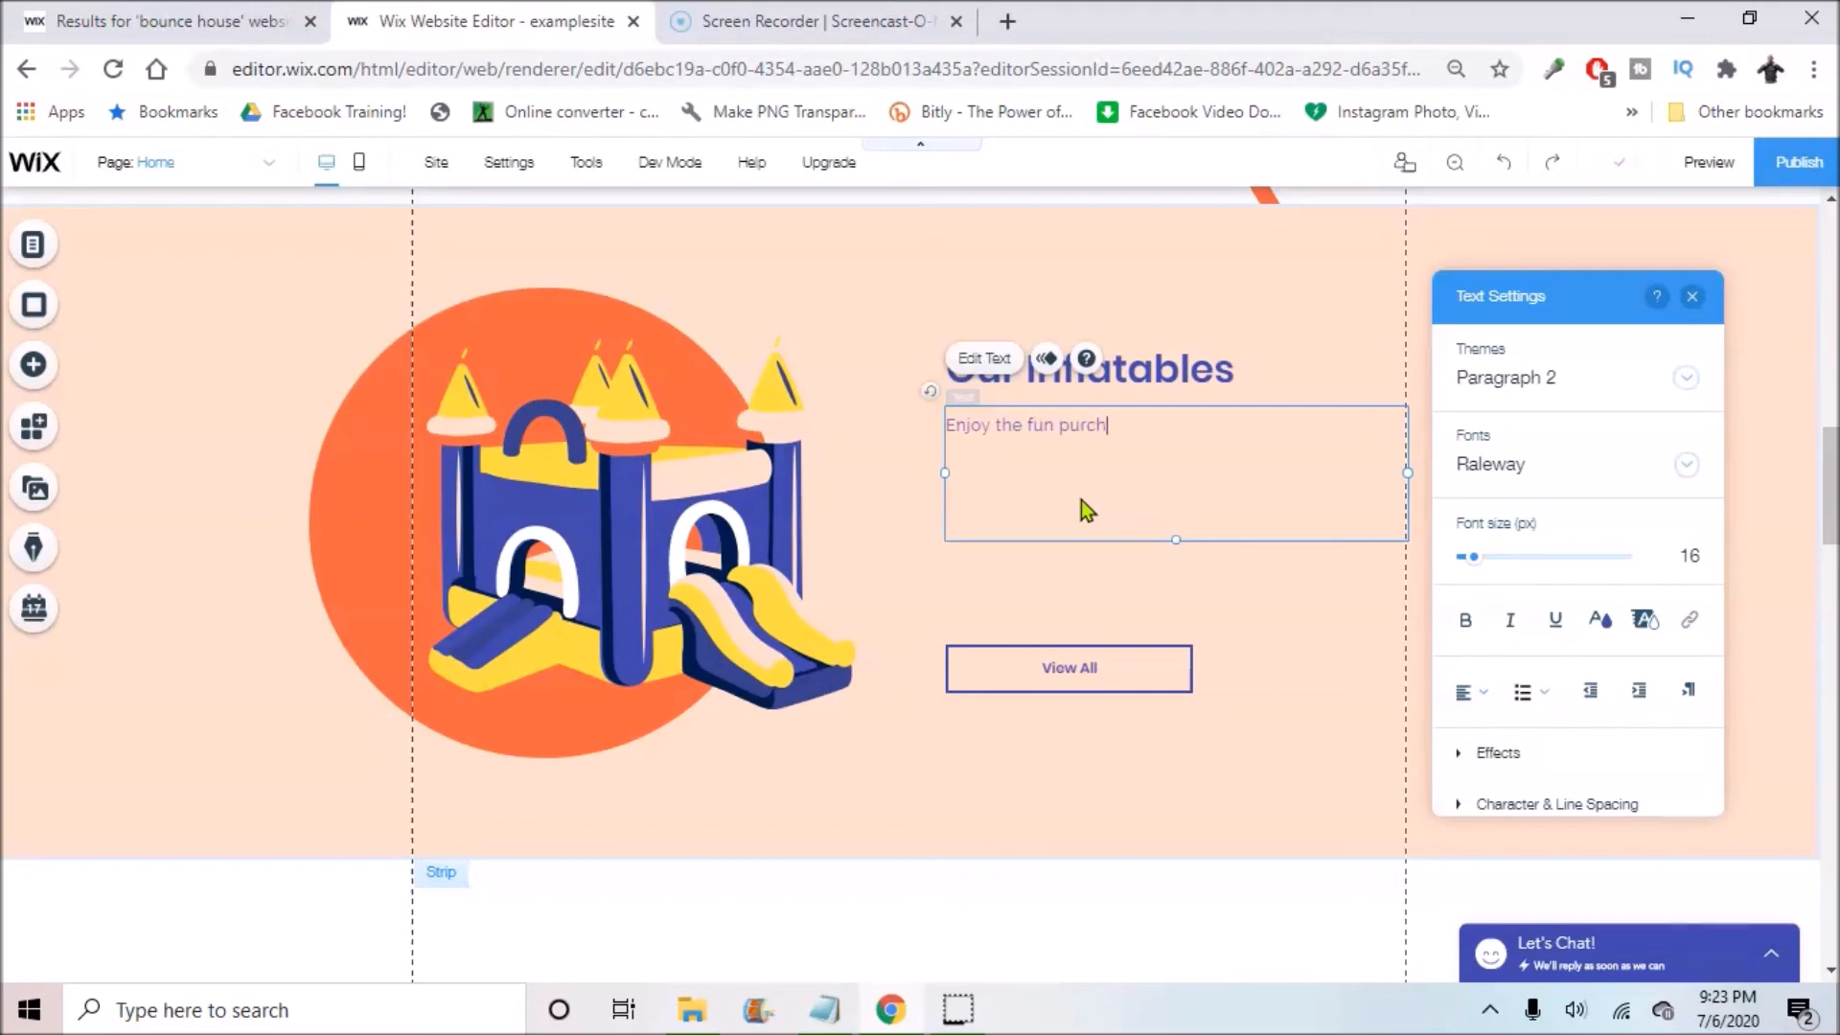
text(ase your bounce)
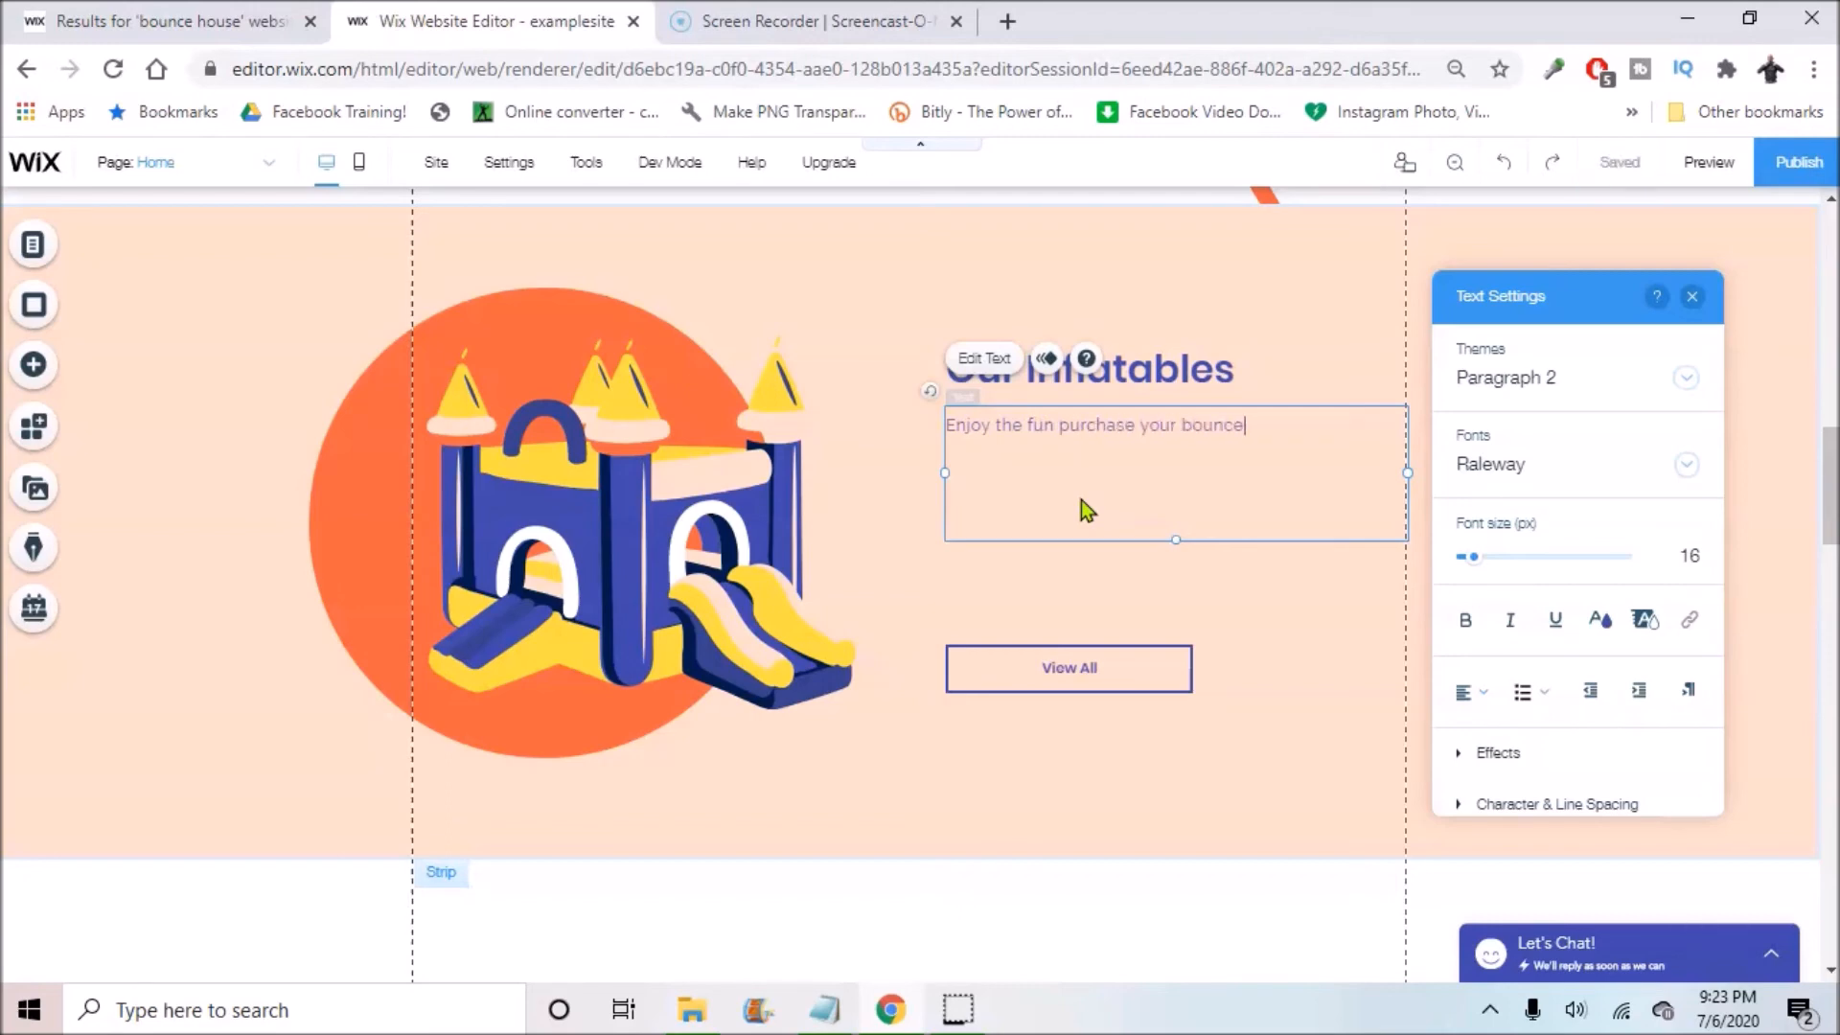
text( house today!)
Step: Set the new paragraph's font size to 20 px
triple_click(1117, 428)
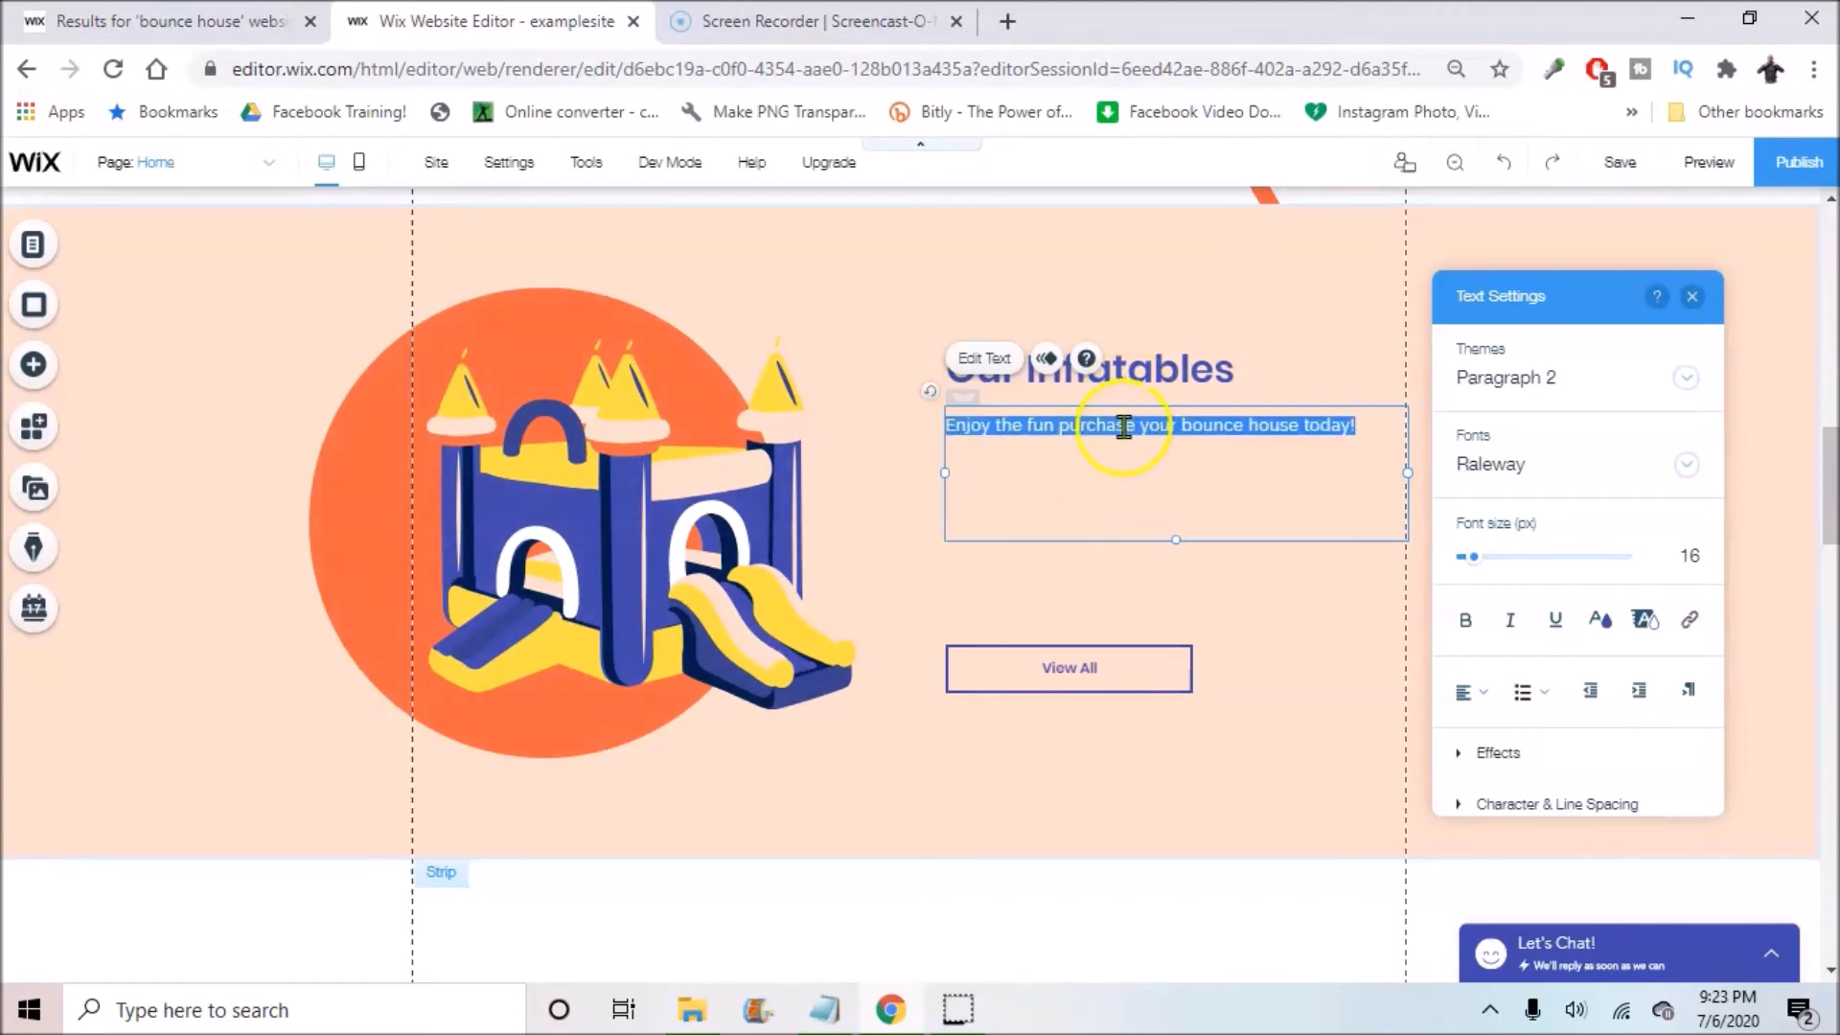
click(1703, 559)
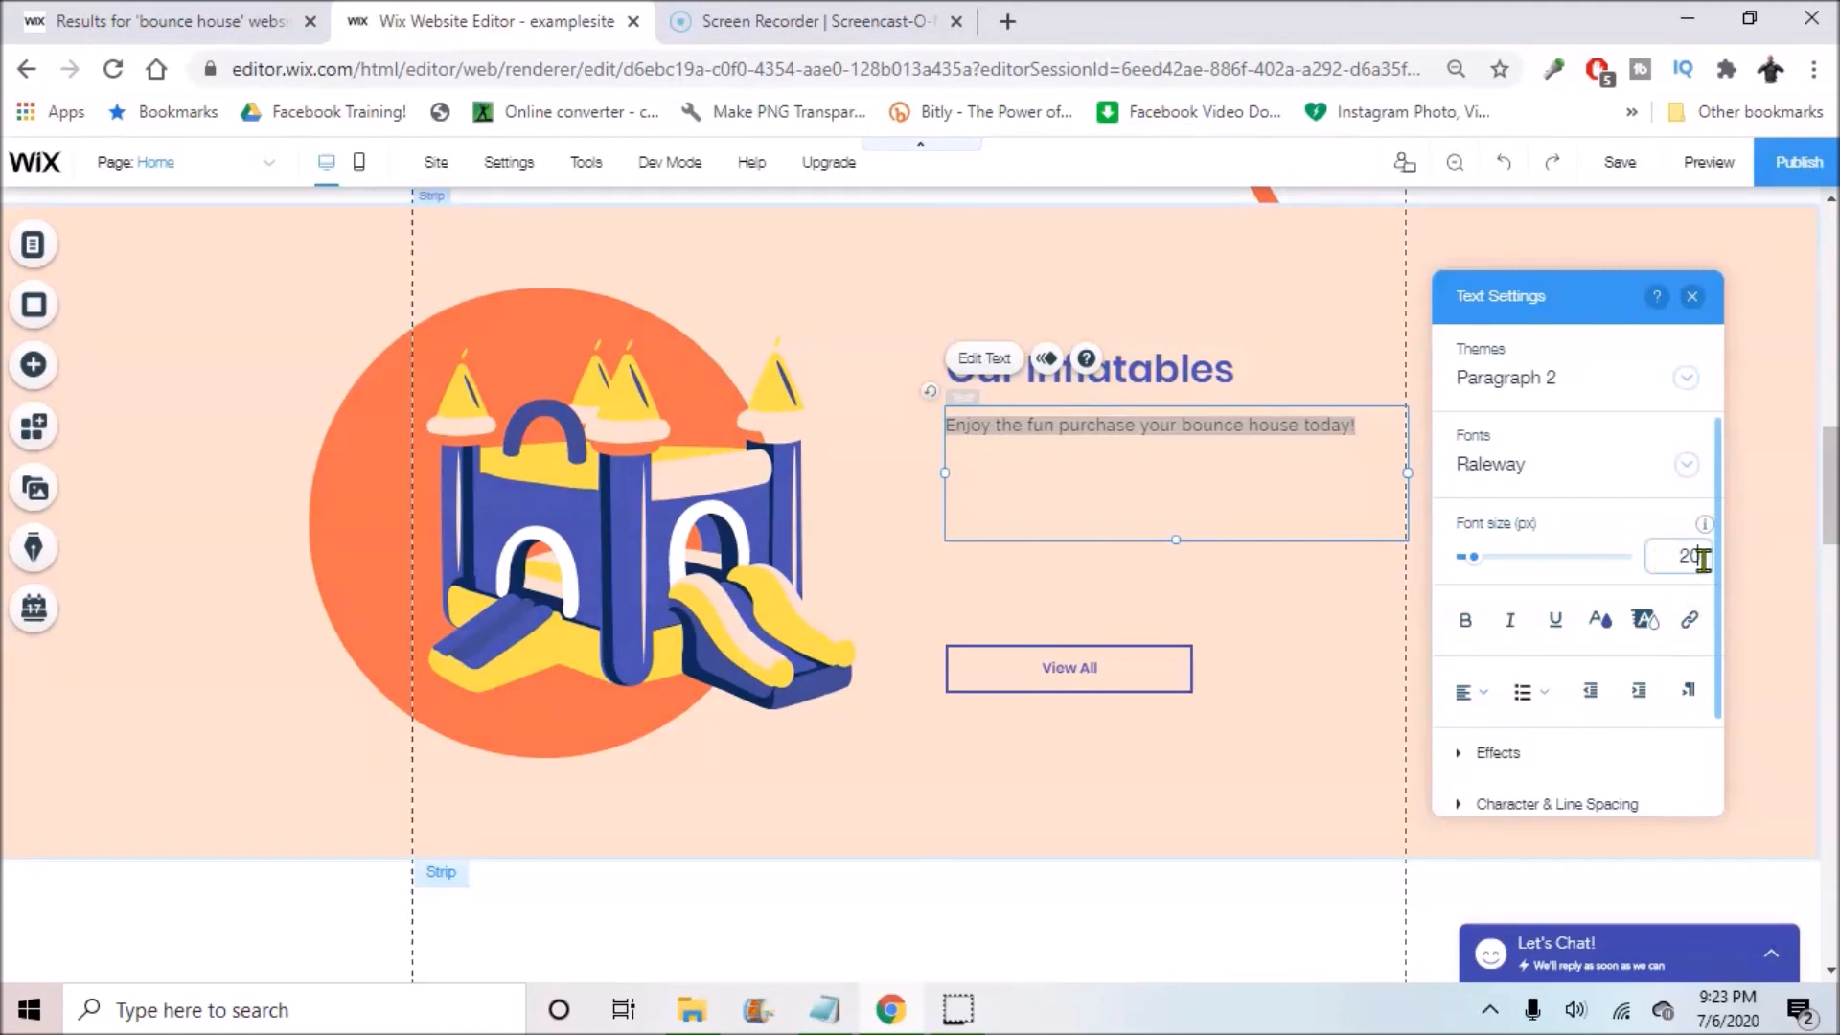
click(1619, 508)
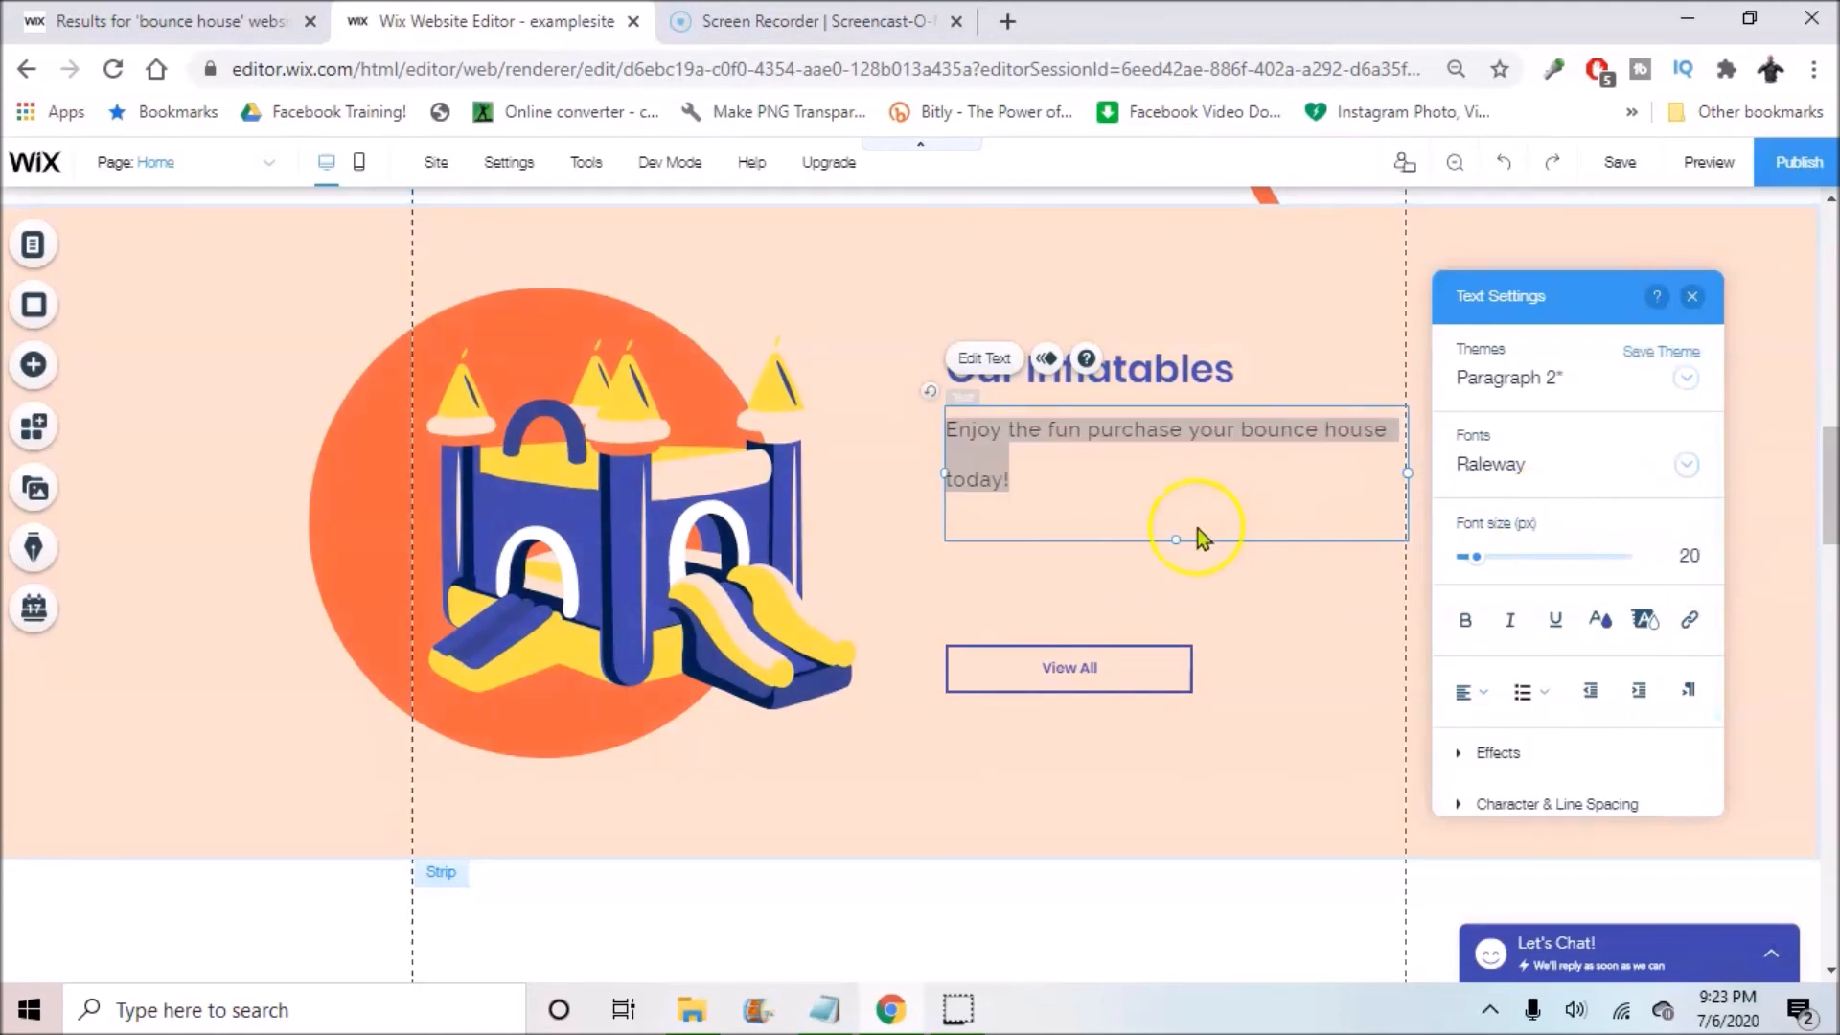
click(1071, 597)
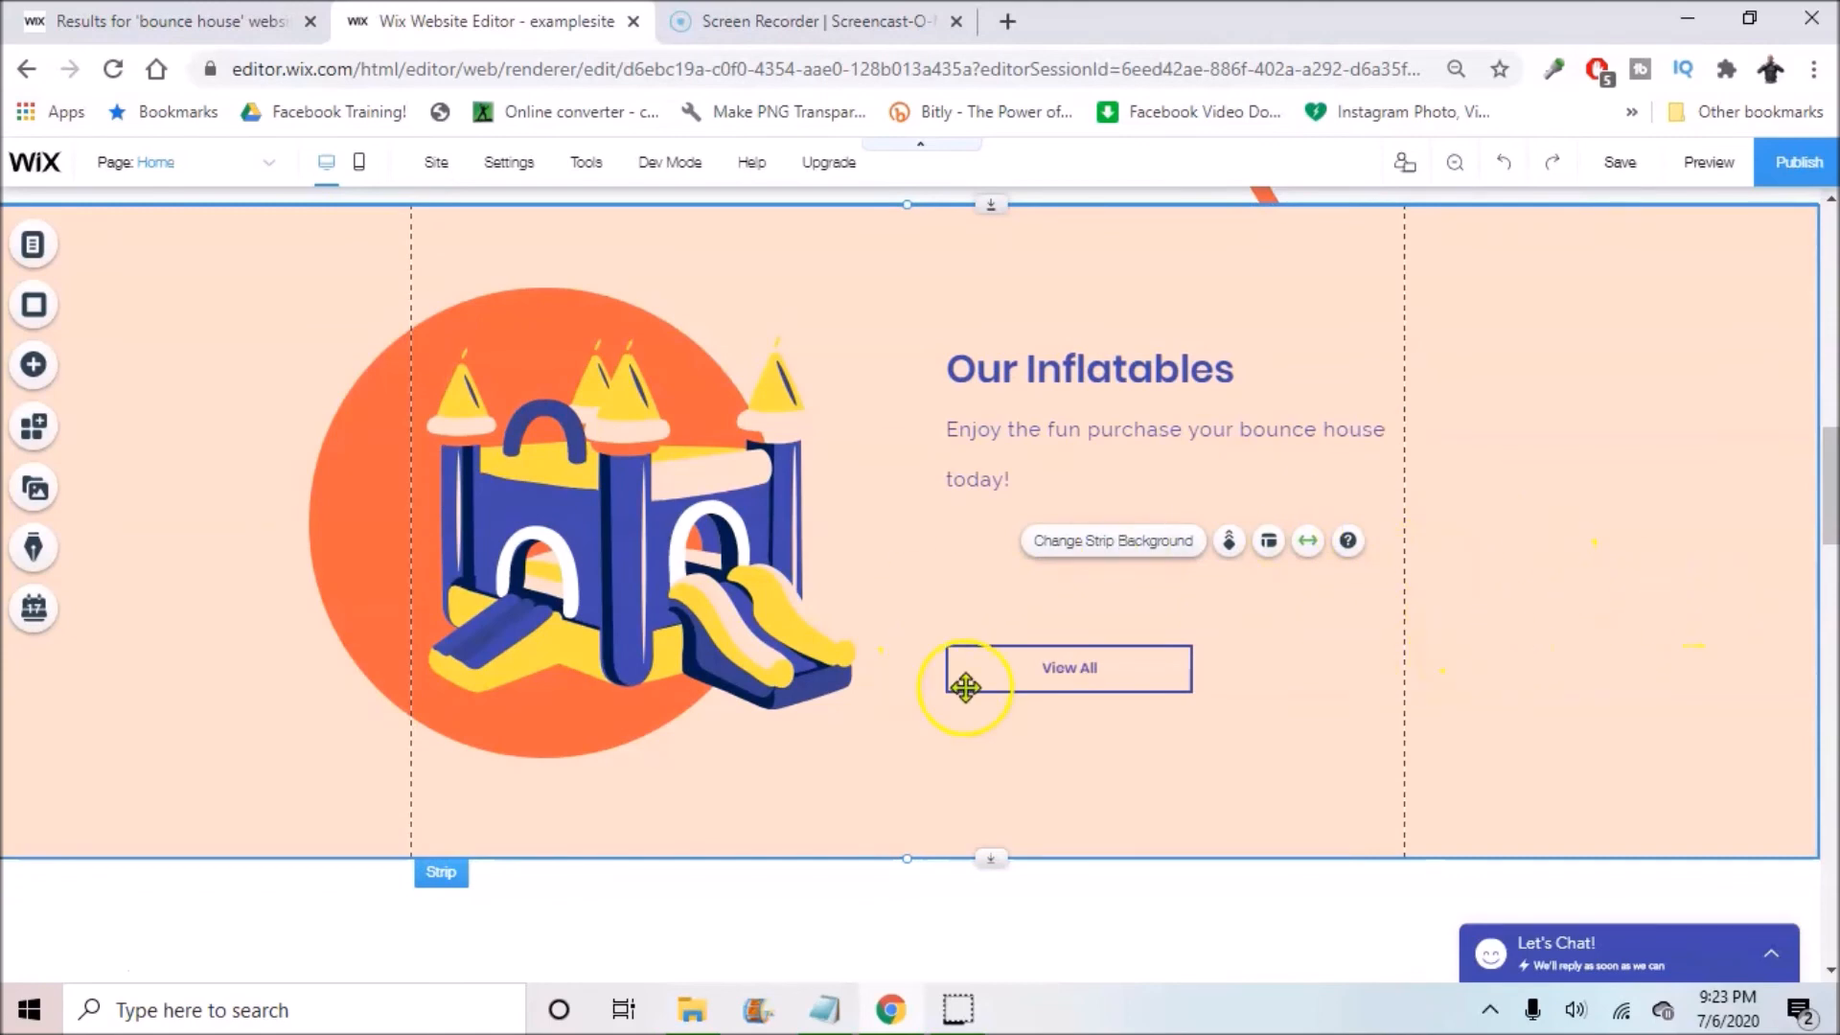
Step: Link the View All button to the Inventory page, opening in the current window
click(1061, 665)
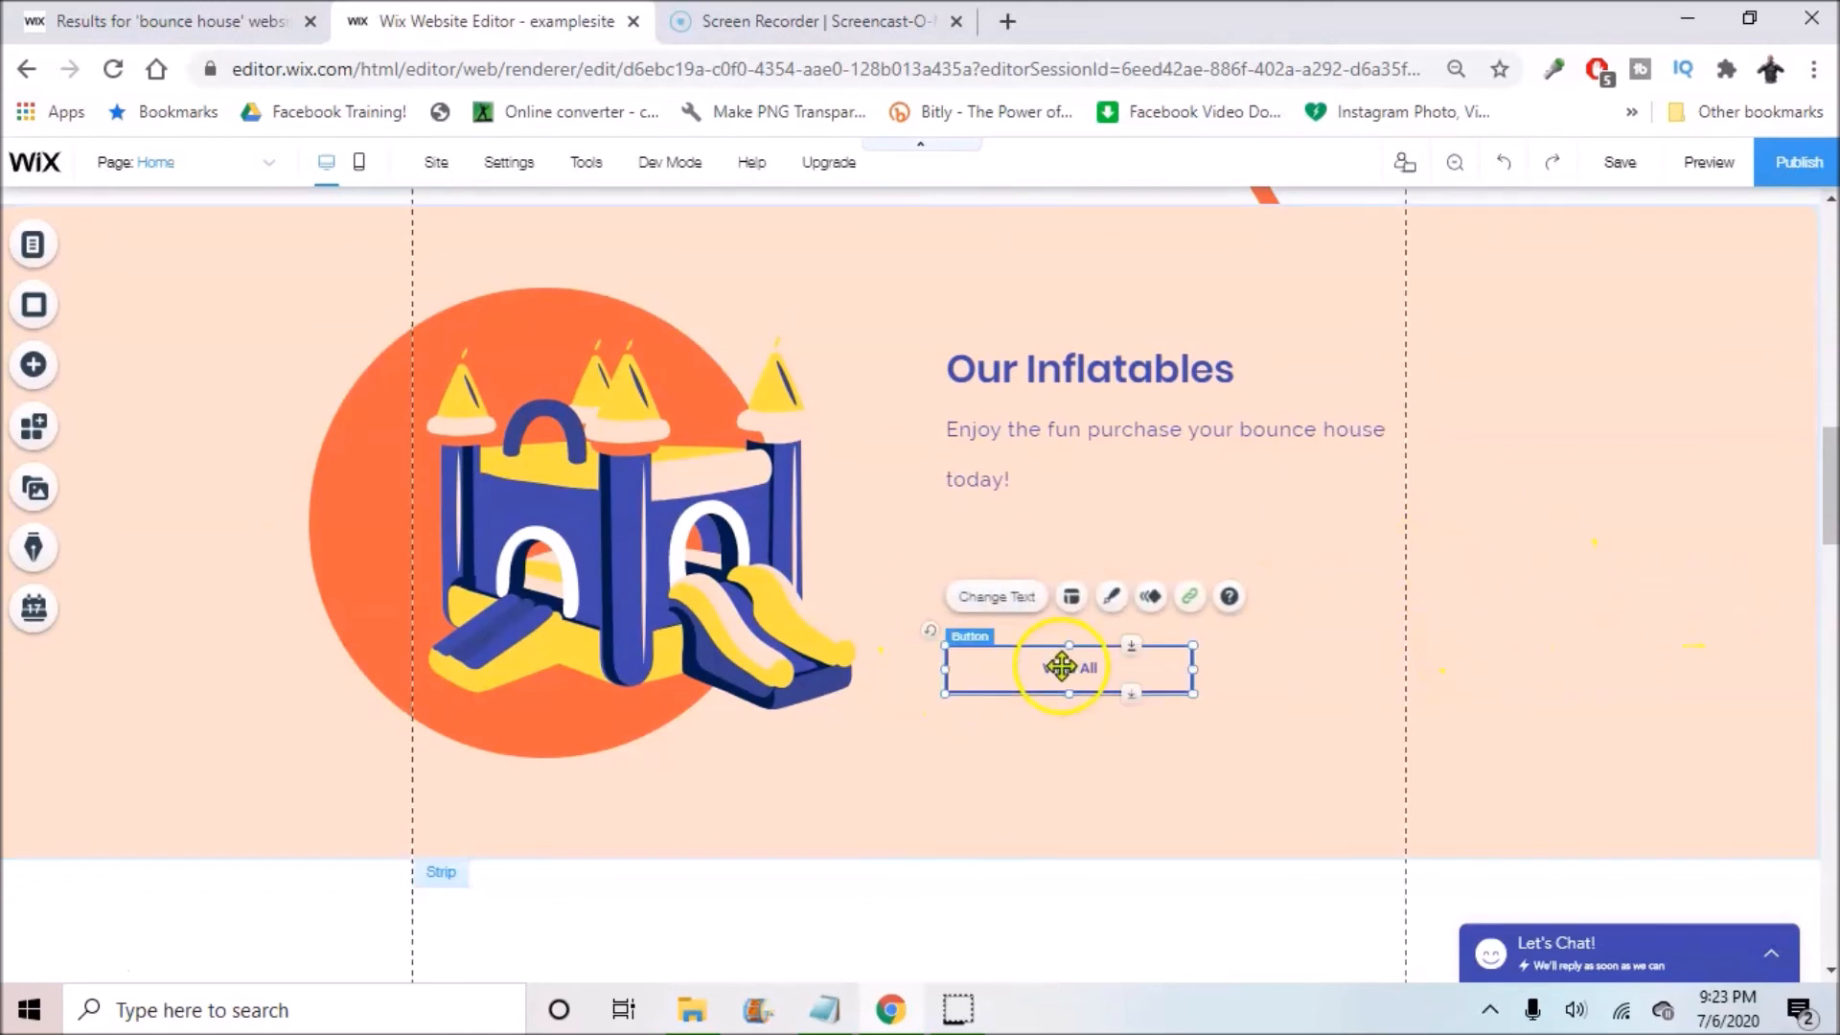
click(1177, 604)
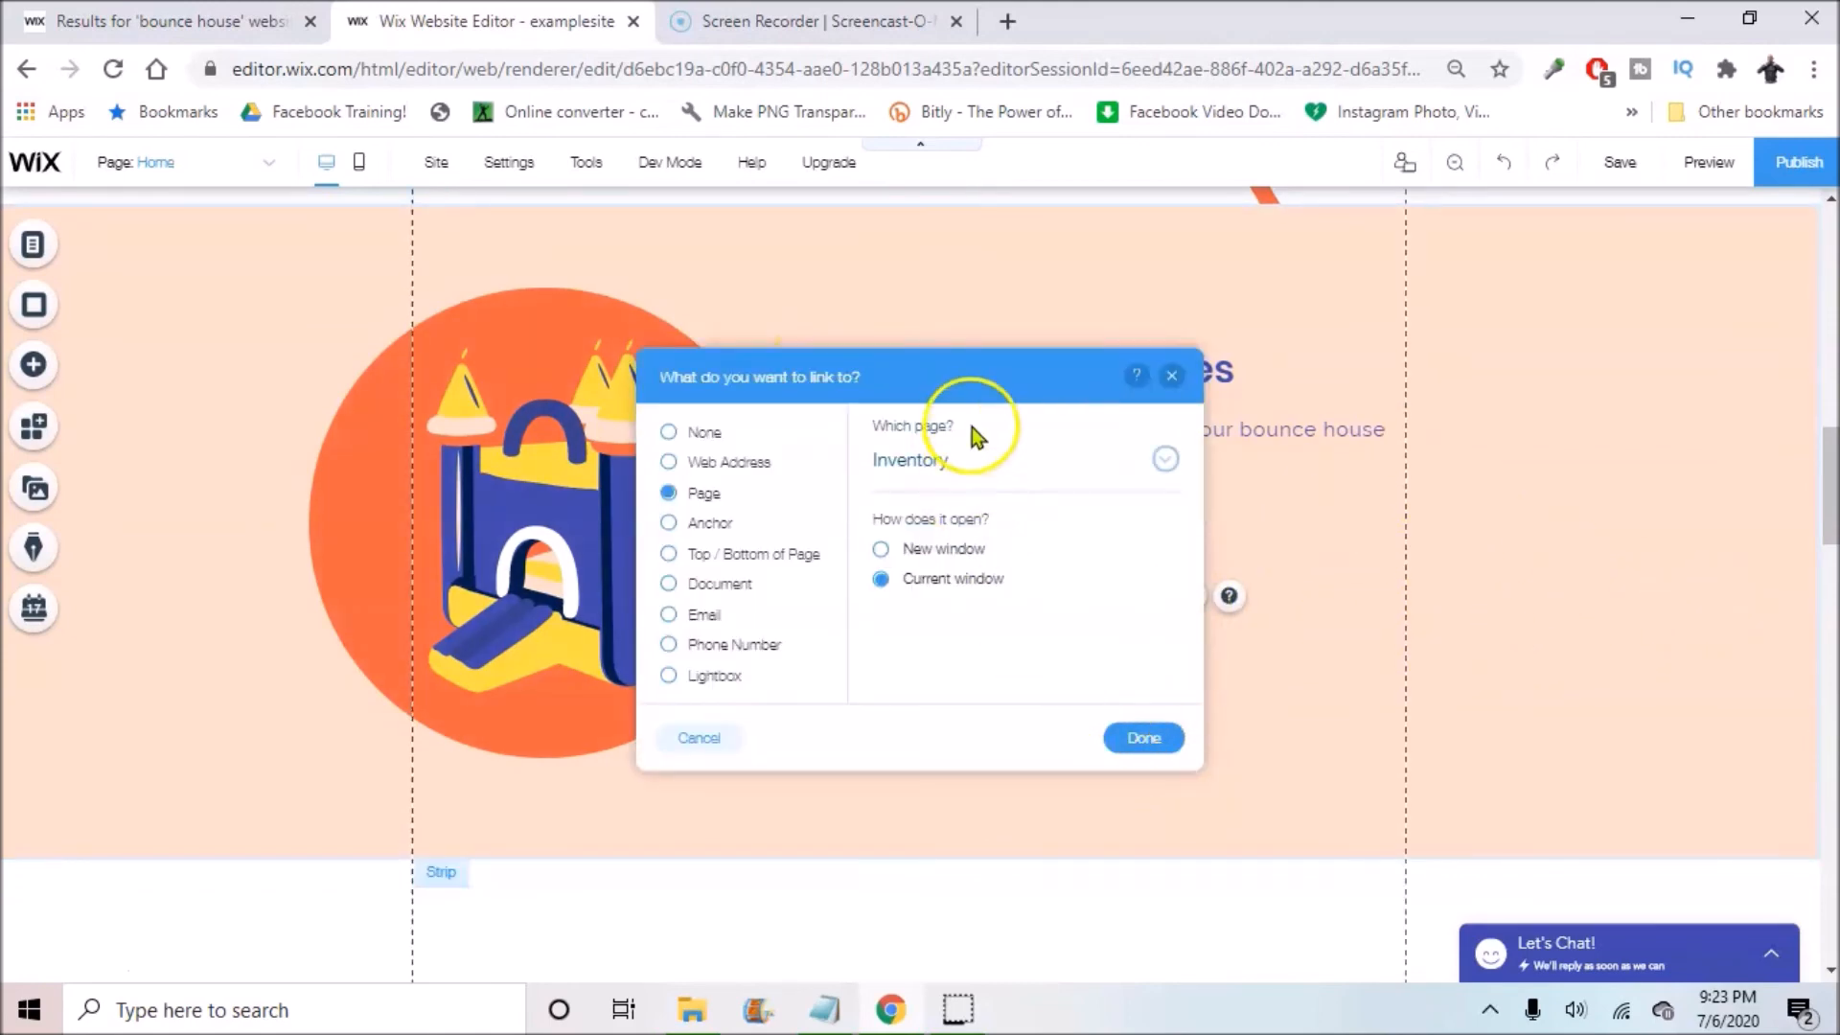
click(1168, 742)
click(1499, 555)
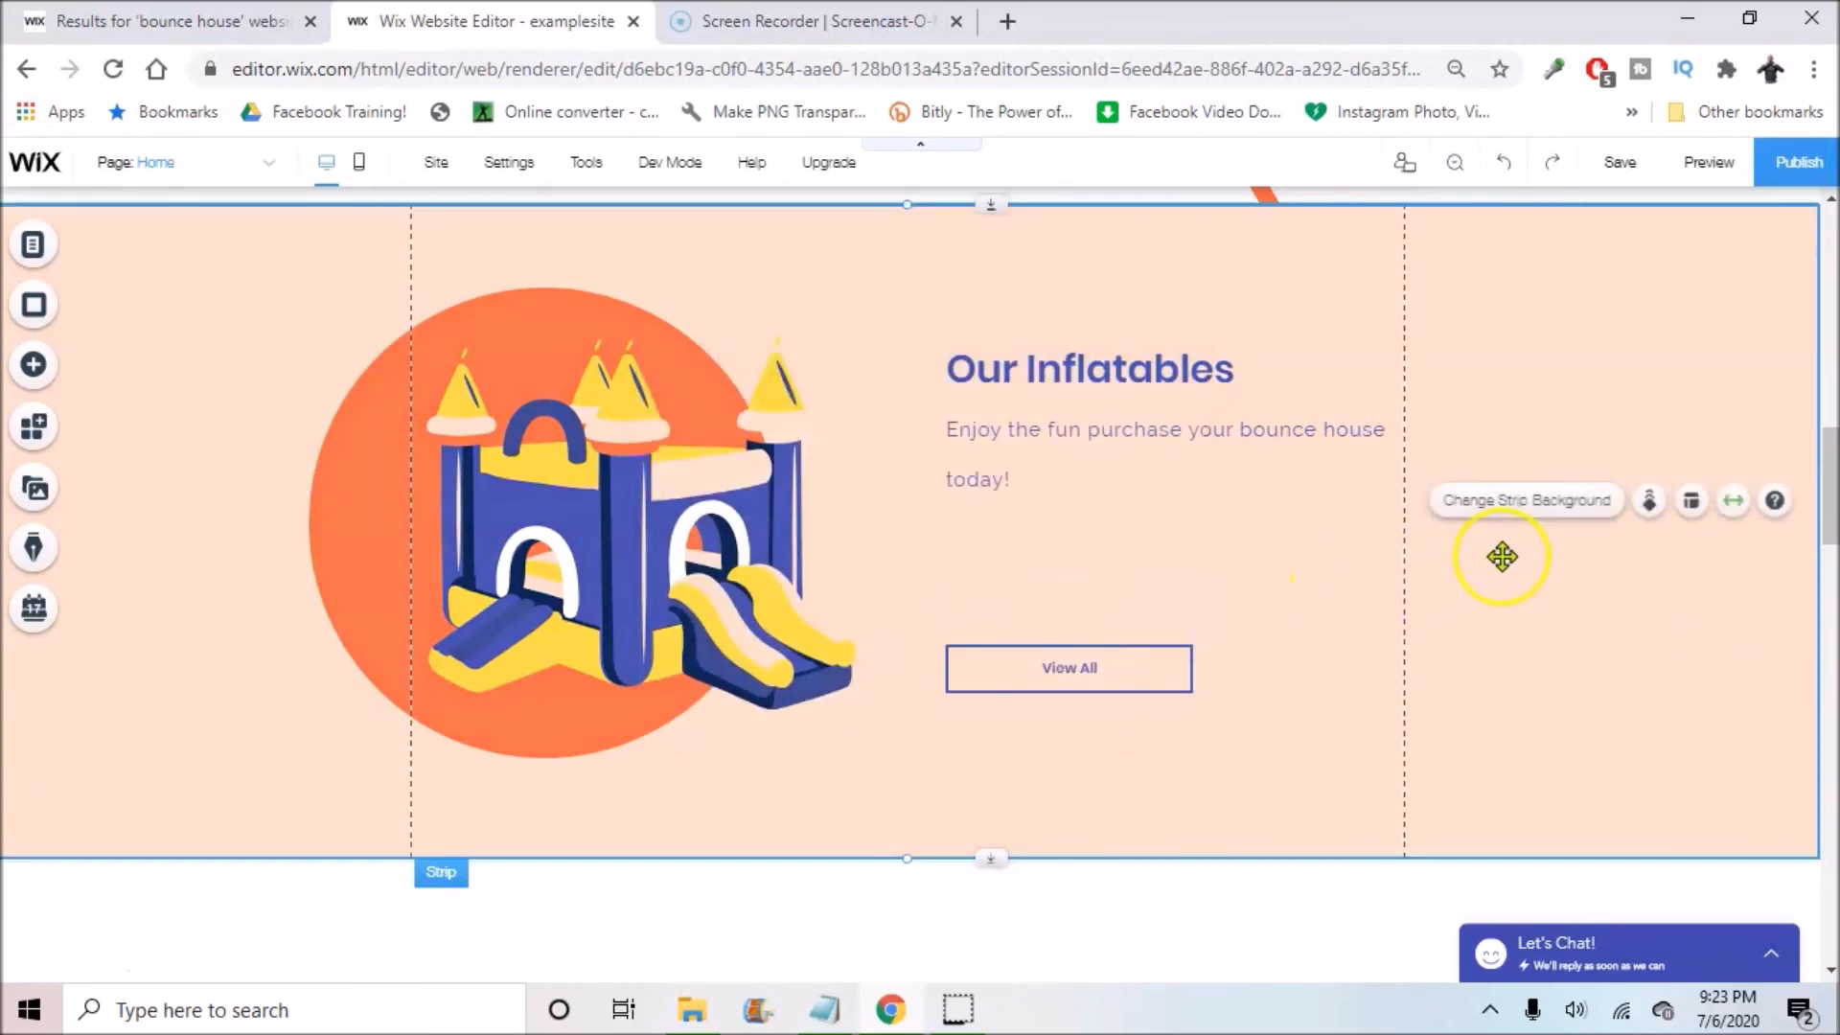
scroll(1211, 607, down, 5)
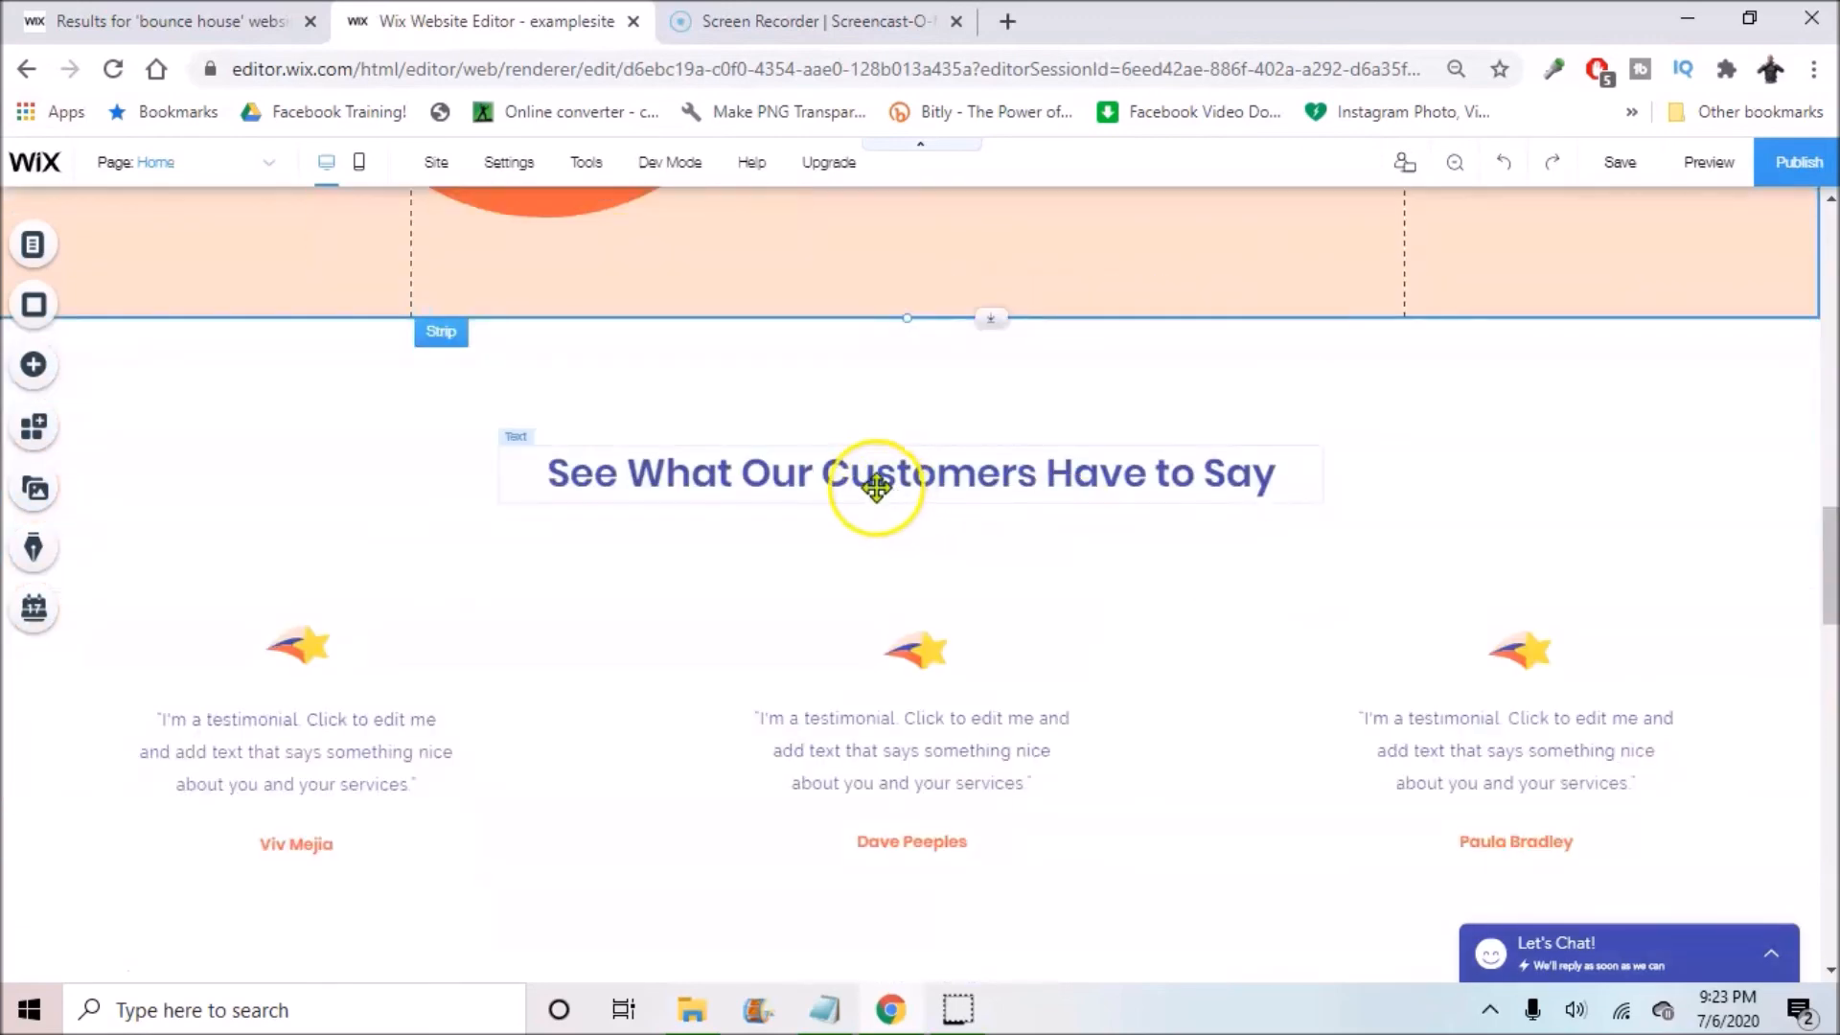
Step: Open and close text editing on the 'See What Our Customers Have to Say' heading without changes
click(800, 470)
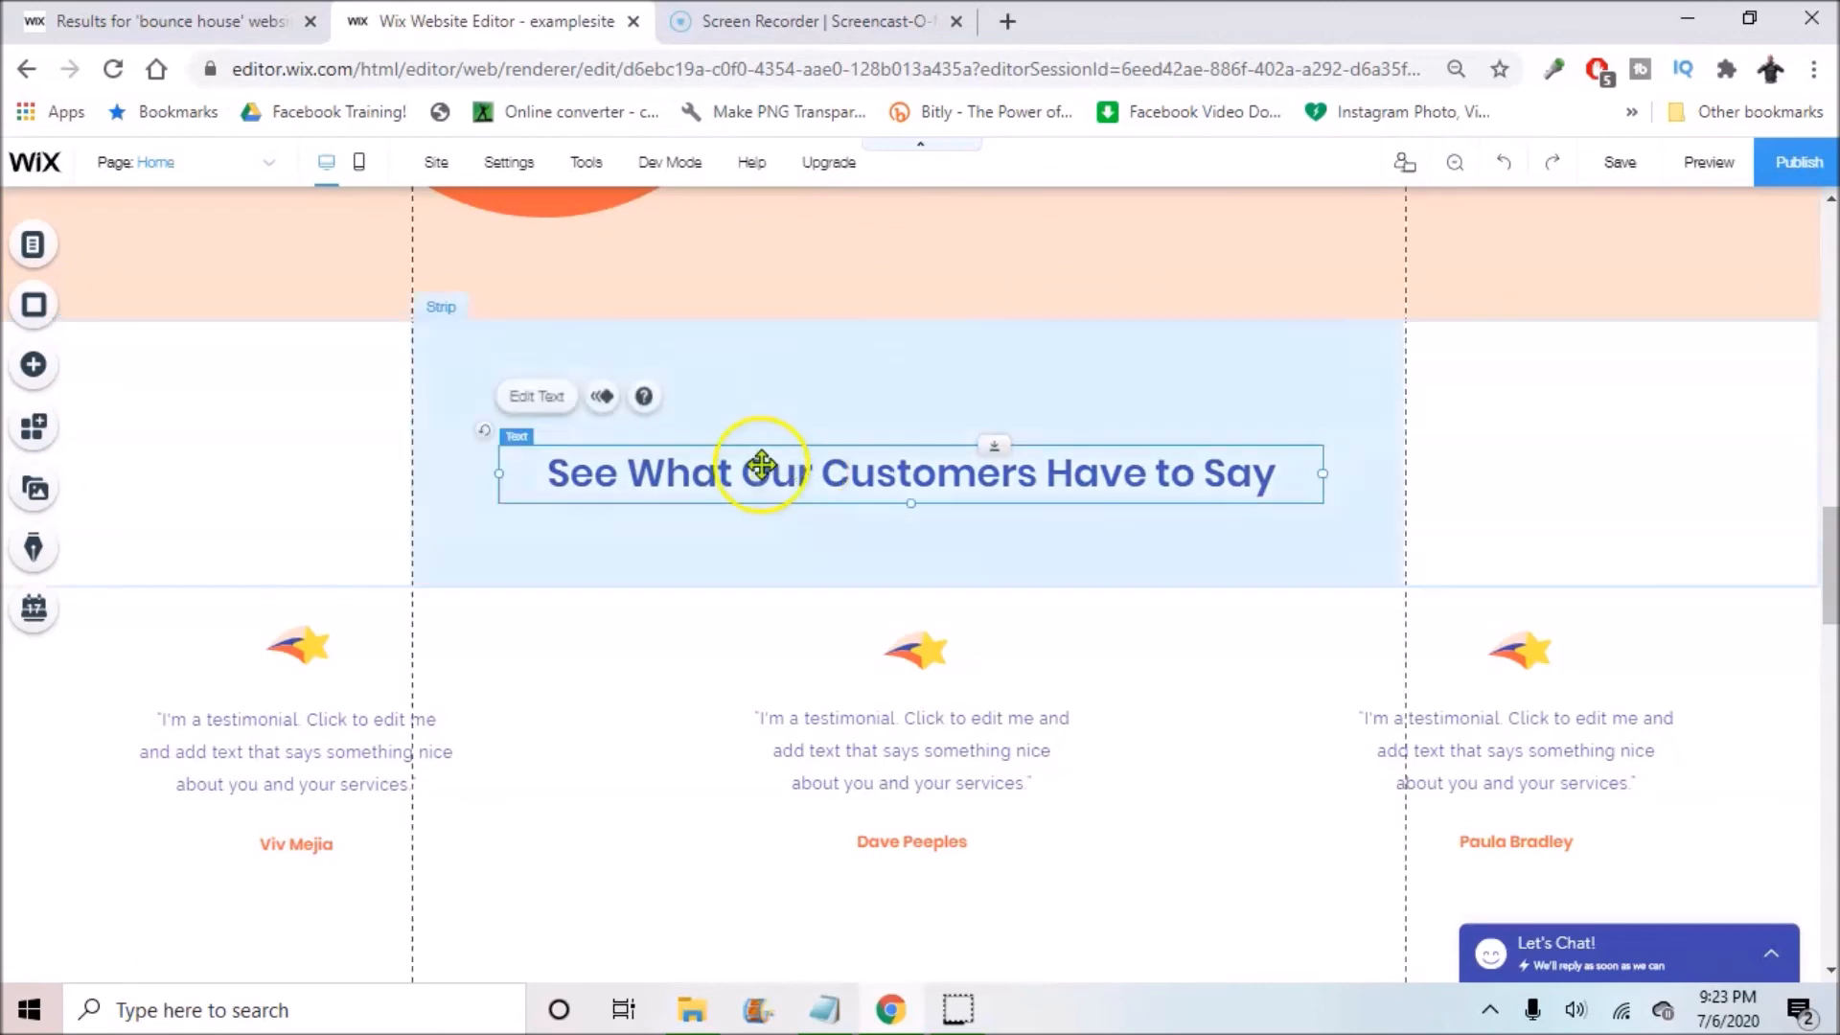
click(548, 399)
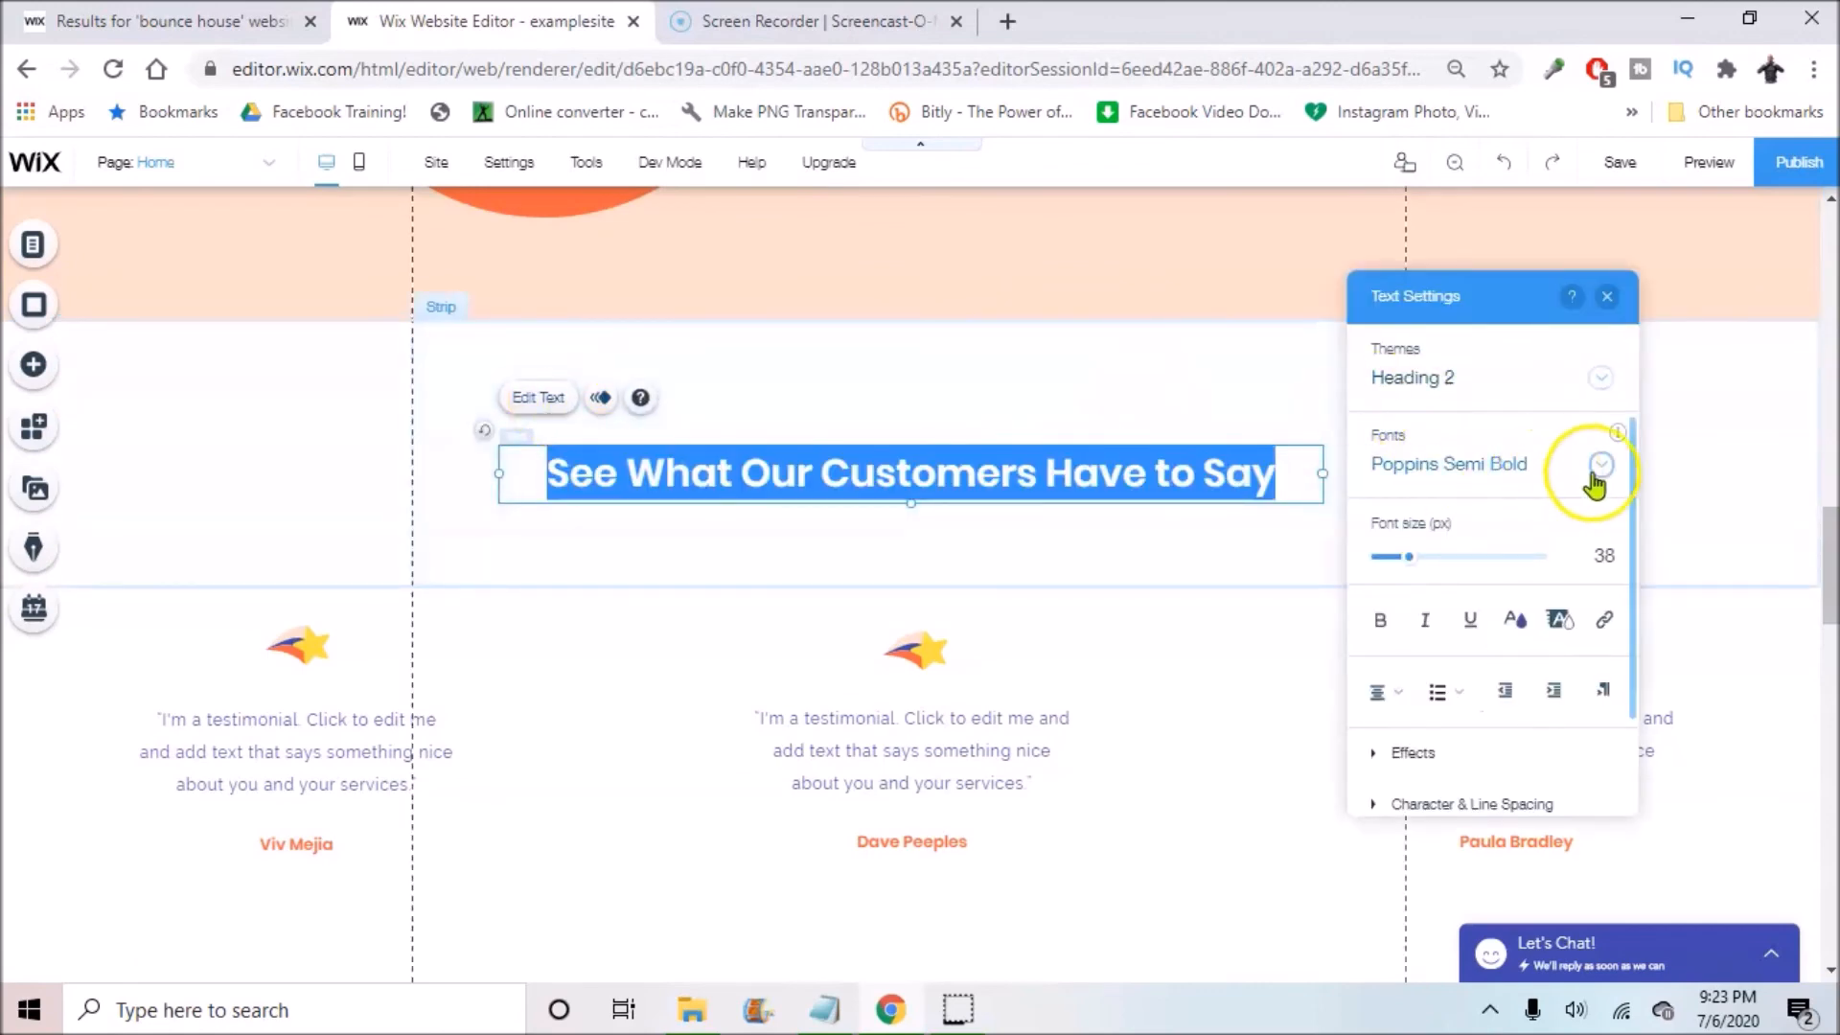
click(957, 559)
scroll(972, 554, down, 4)
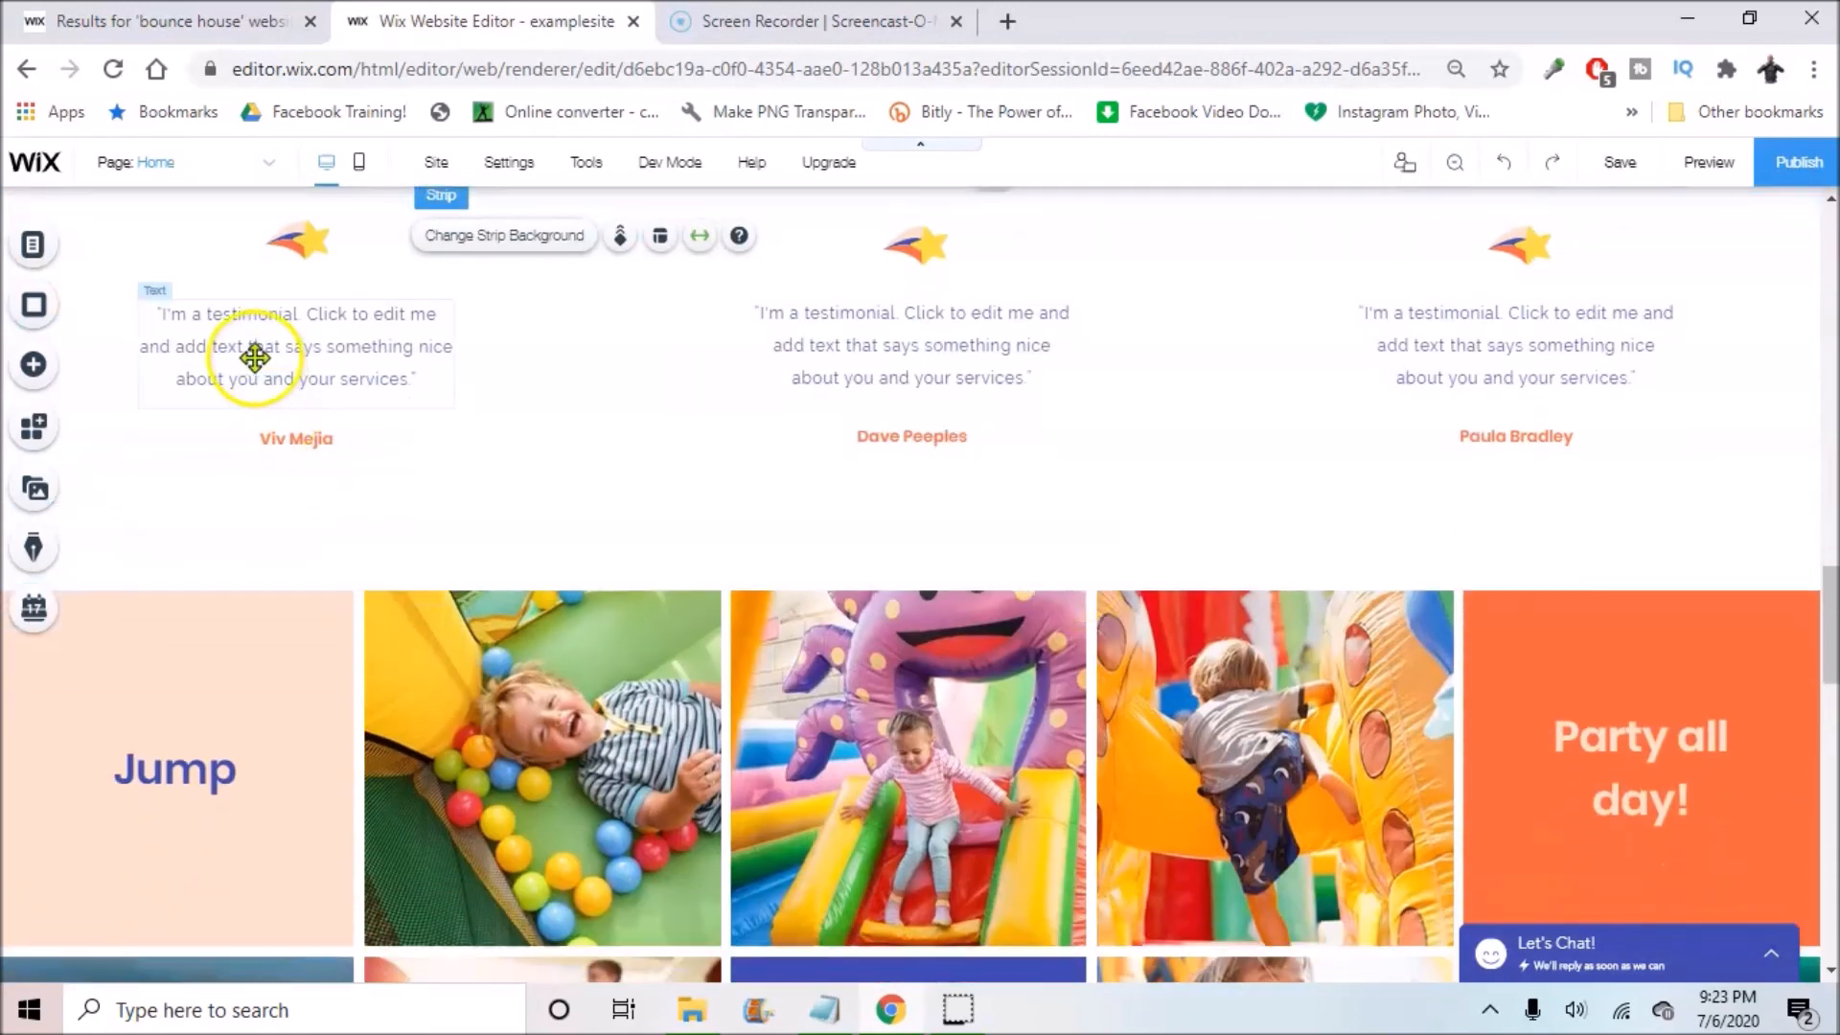
Step: Select the first testimonial's quote and reviewer name, dismissing the text help panel
click(254, 357)
click(305, 441)
click(288, 381)
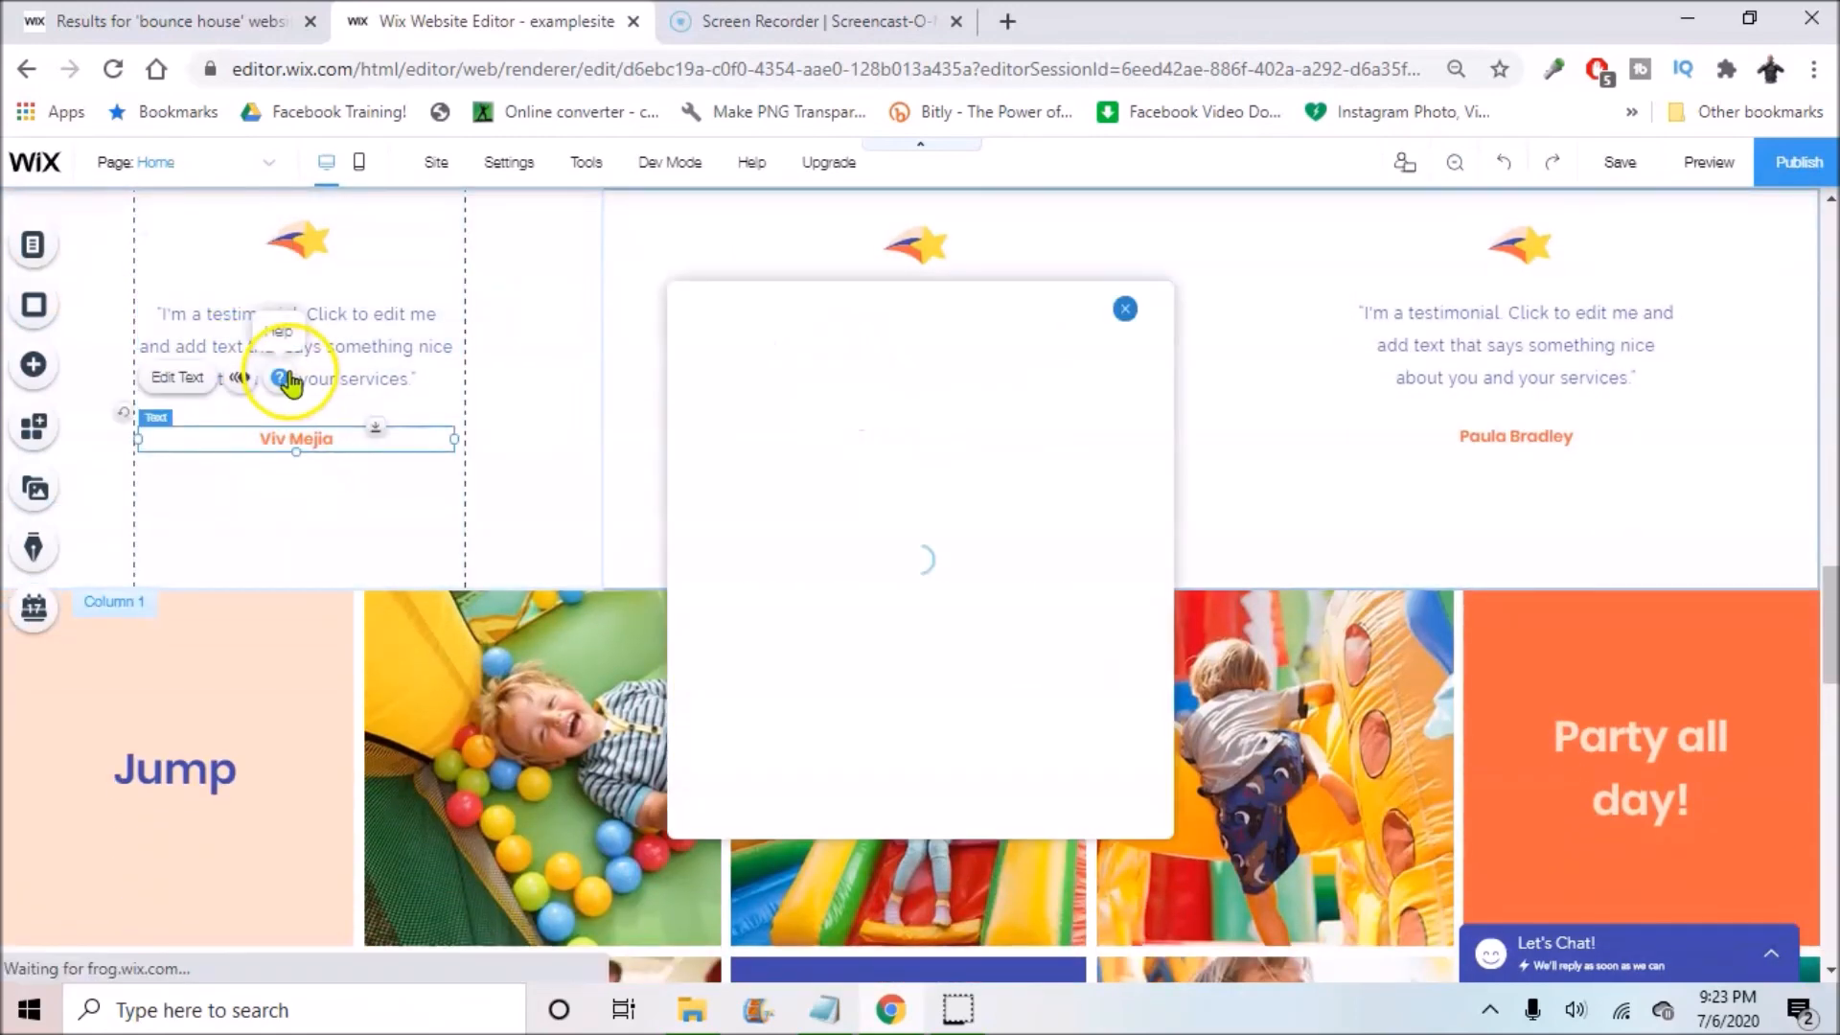
click(1125, 309)
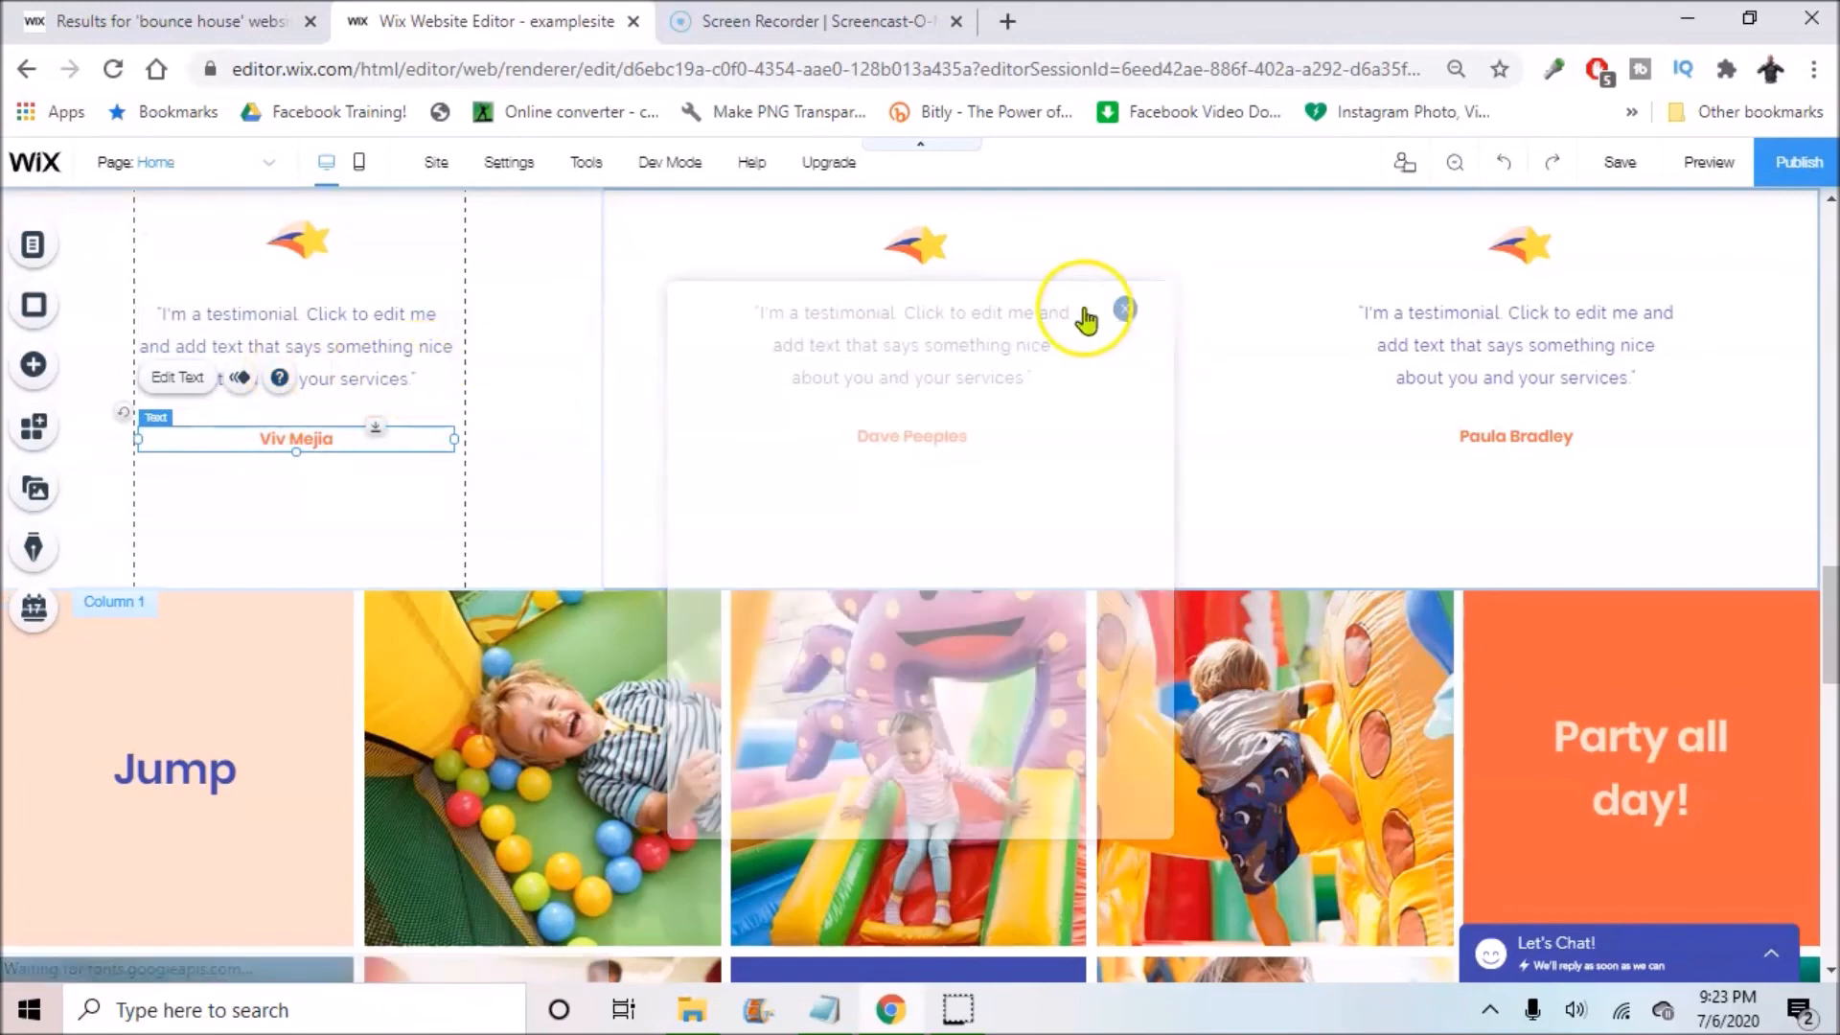
Step: Replace the first testimonial's quote with 'Great customer service!', correcting its capitalization
click(362, 326)
click(181, 253)
text(great customer service!)
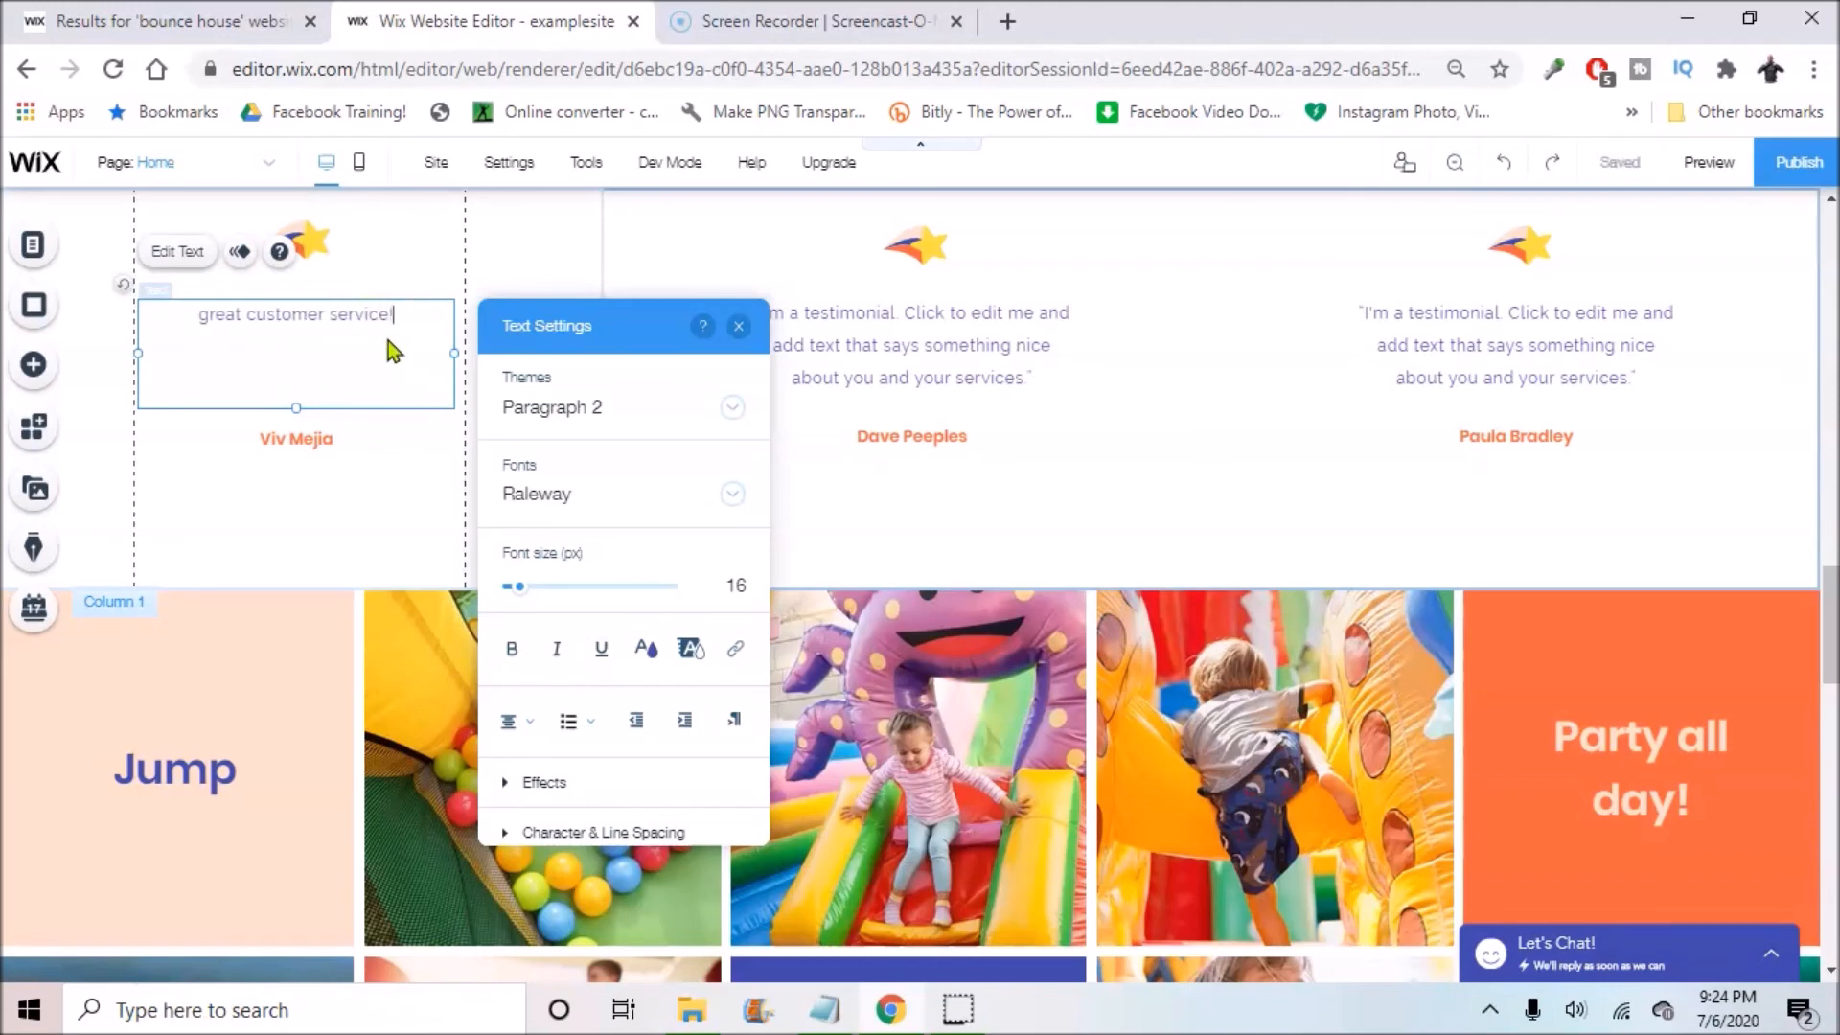
click(739, 327)
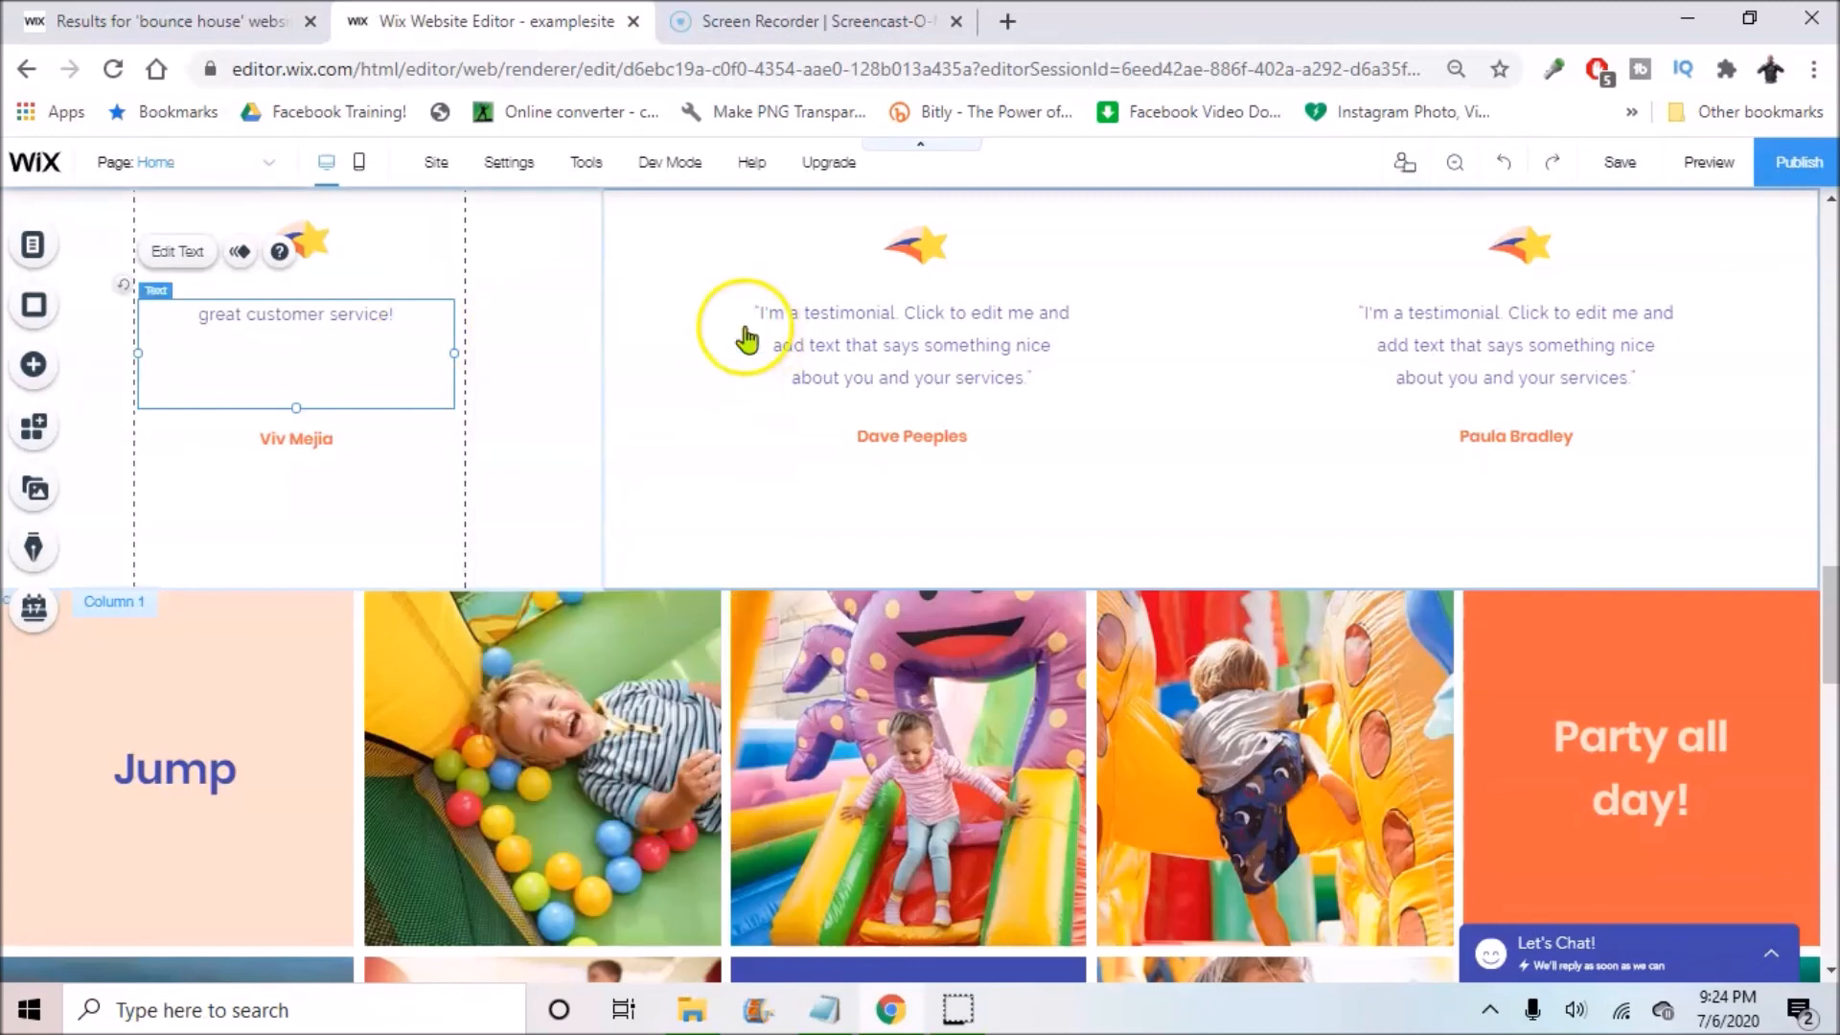
double_click(213, 321)
click(213, 324)
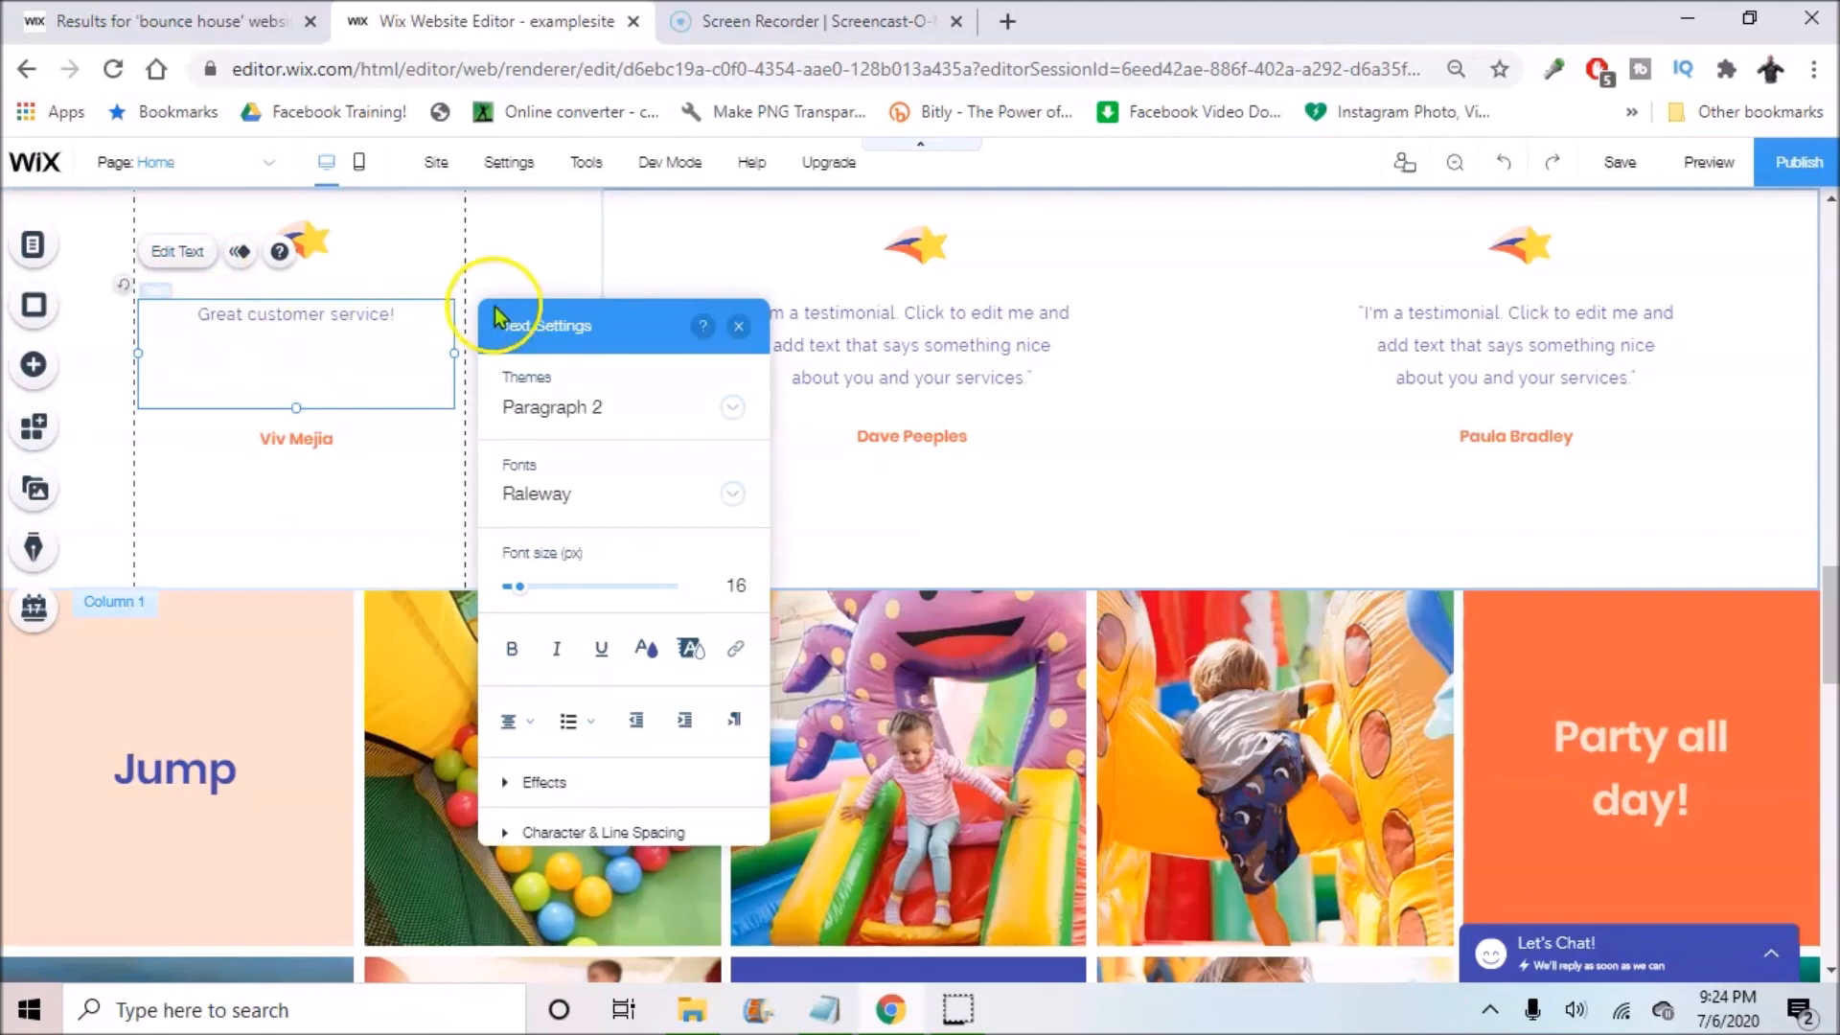
click(739, 325)
scroll(536, 393, down, 5)
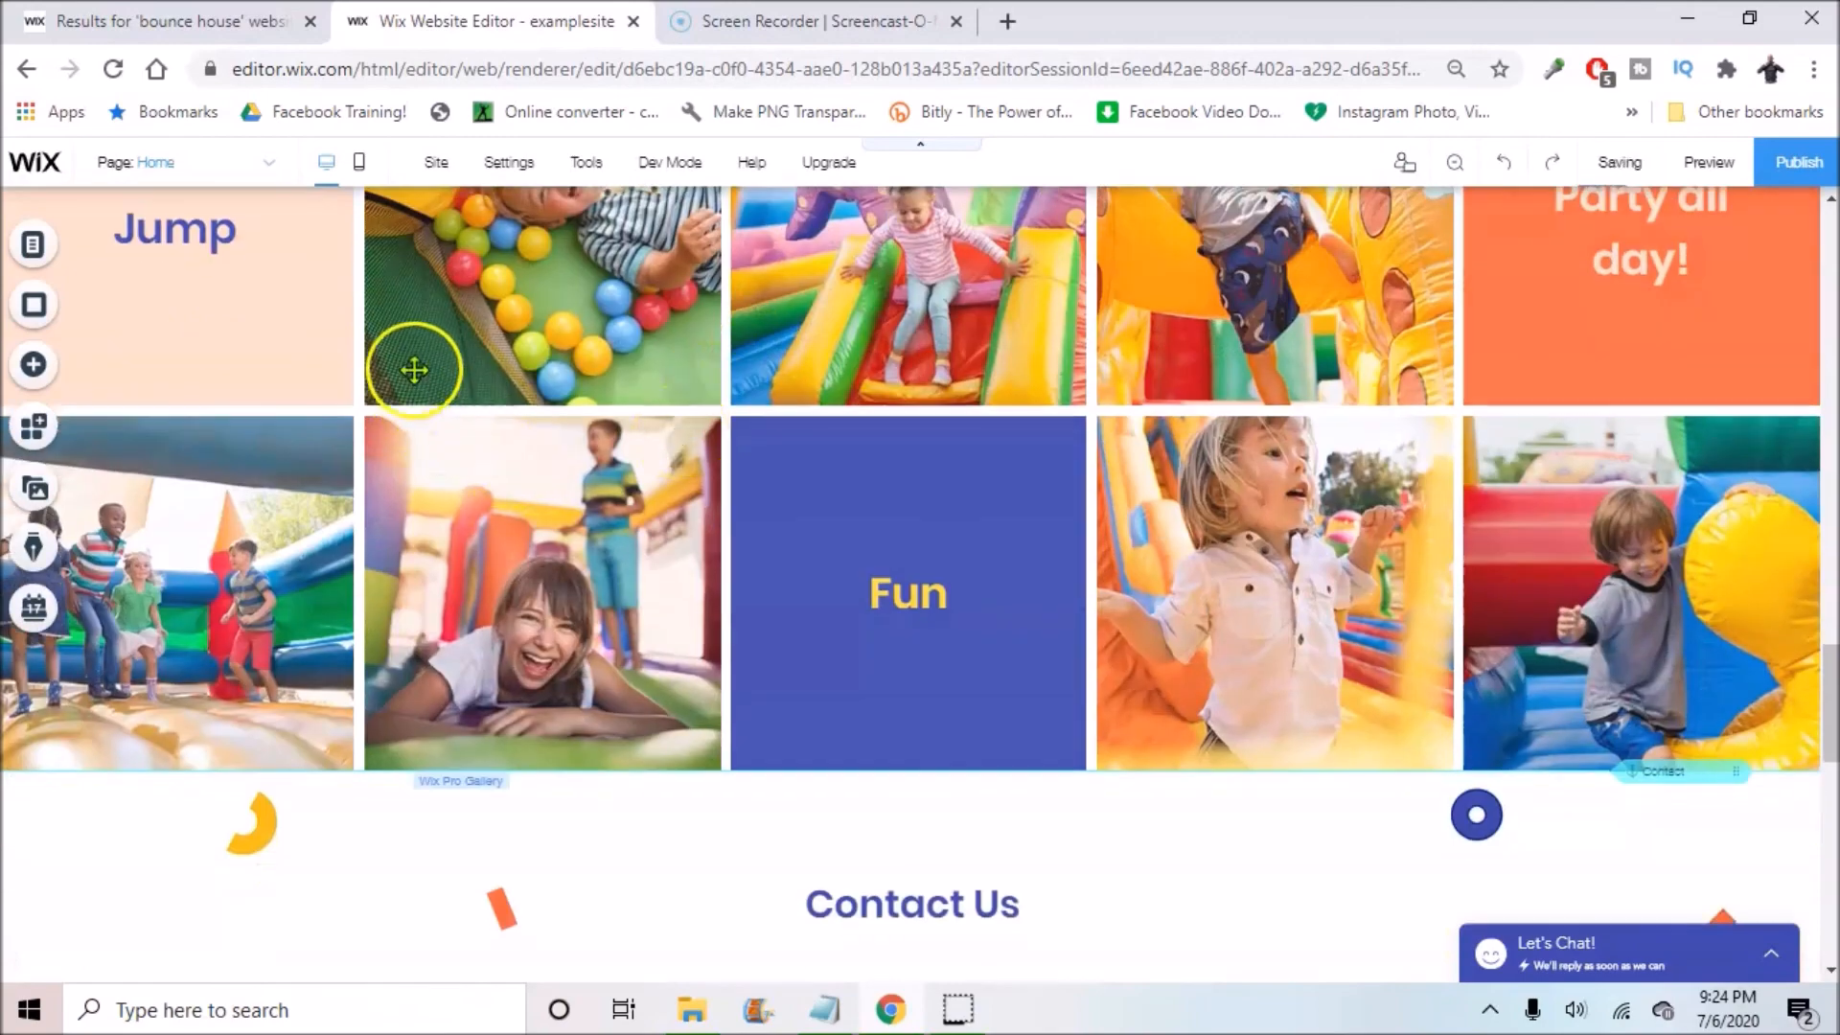
scroll(288, 431, up, 4)
scroll(1054, 536, down, 3)
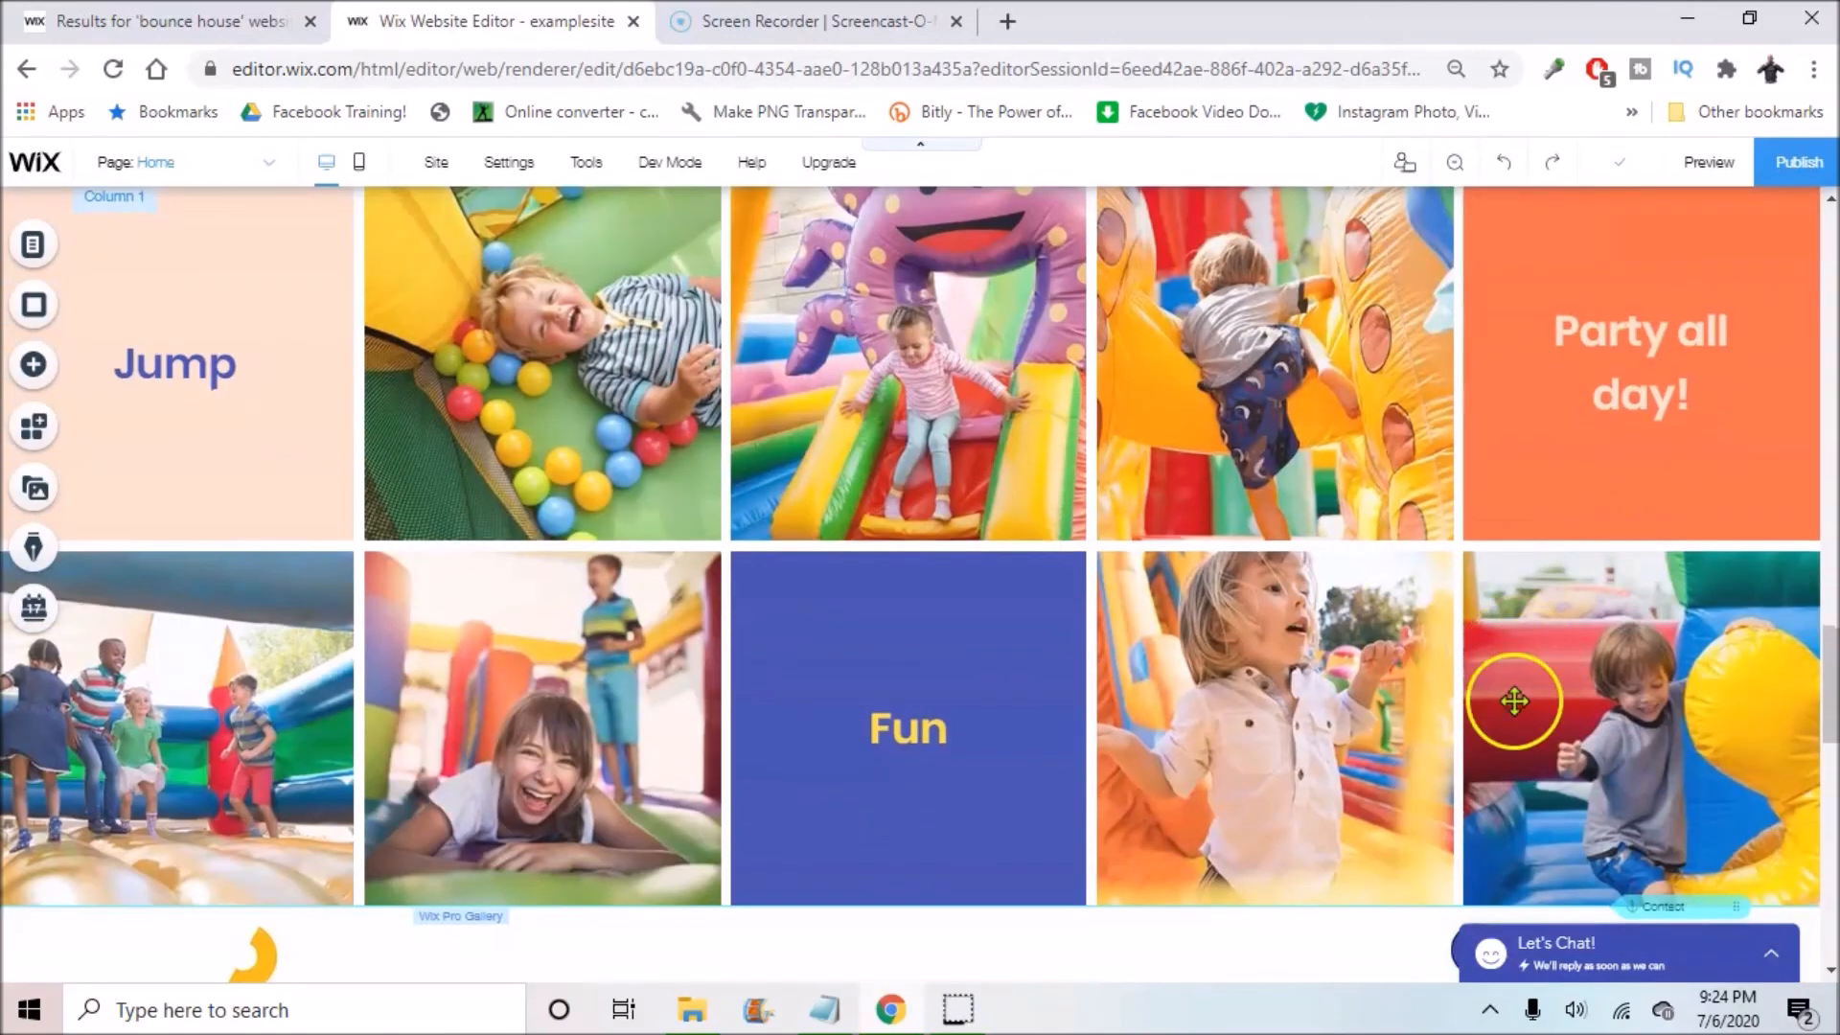
scroll(1013, 399, down, 4)
scroll(730, 475, up, 4)
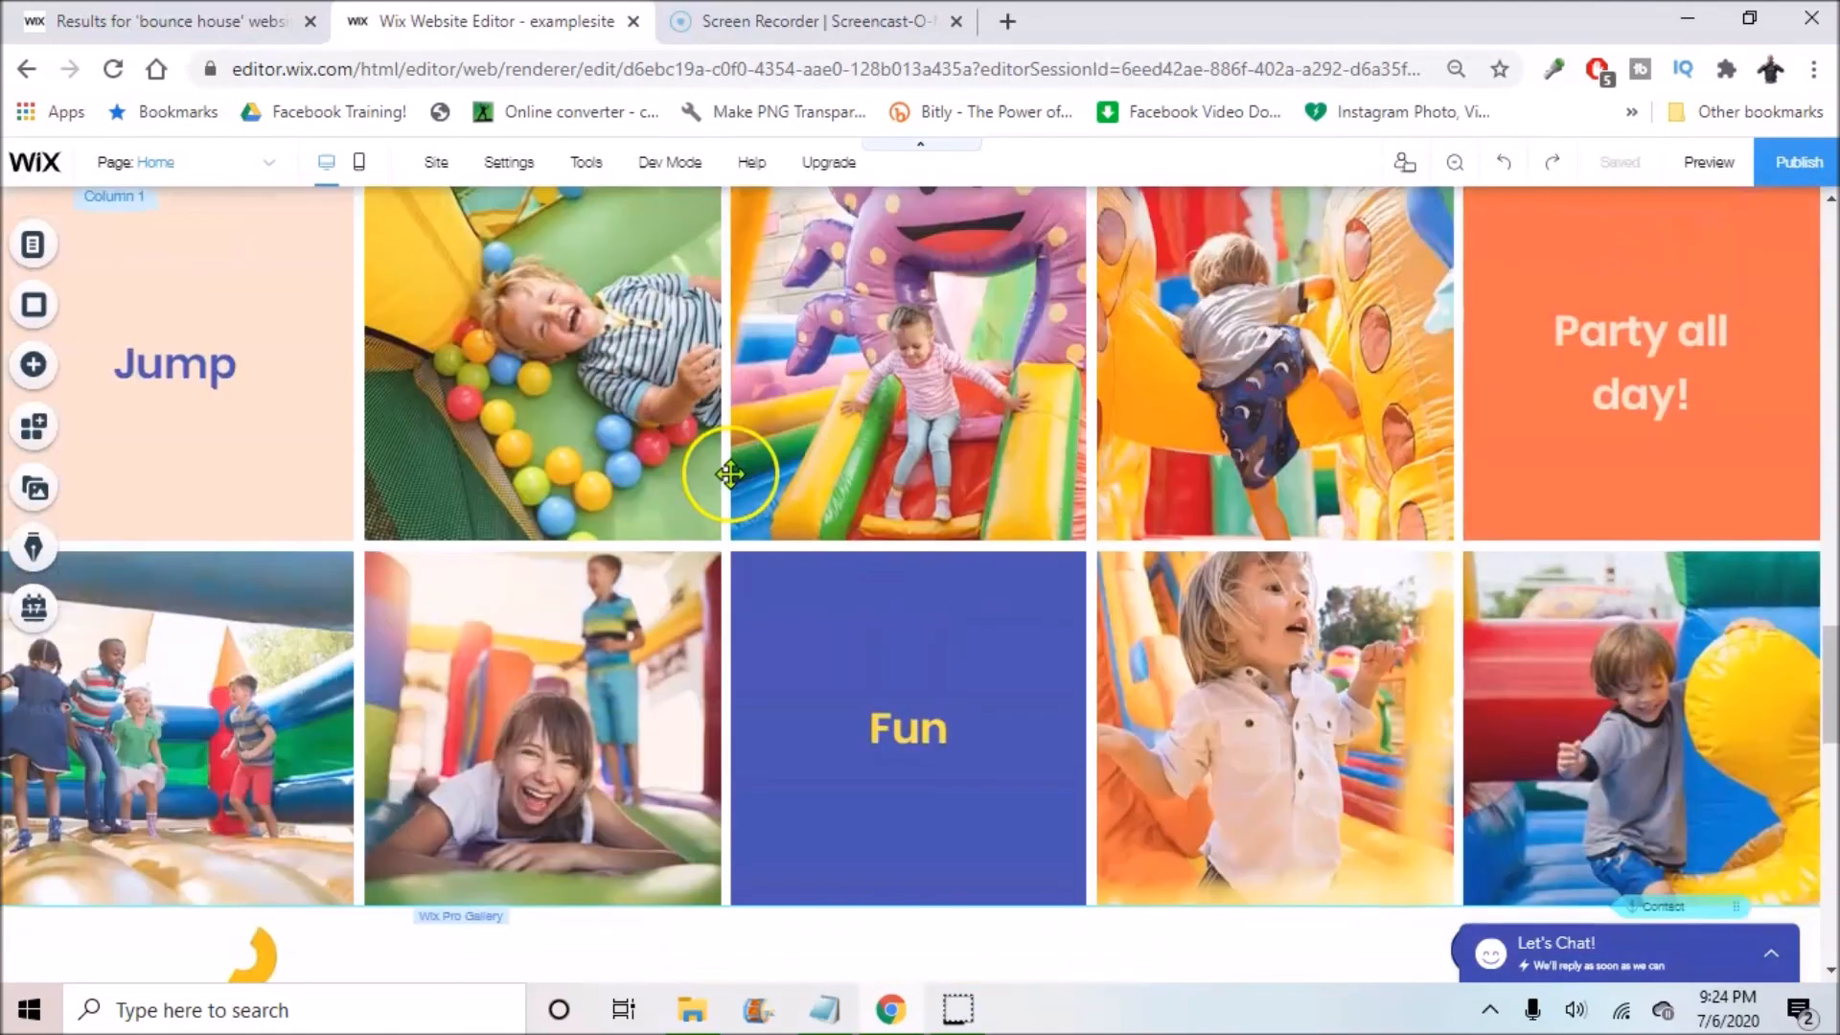
scroll(723, 472, up, 4)
scroll(717, 575, down, 1)
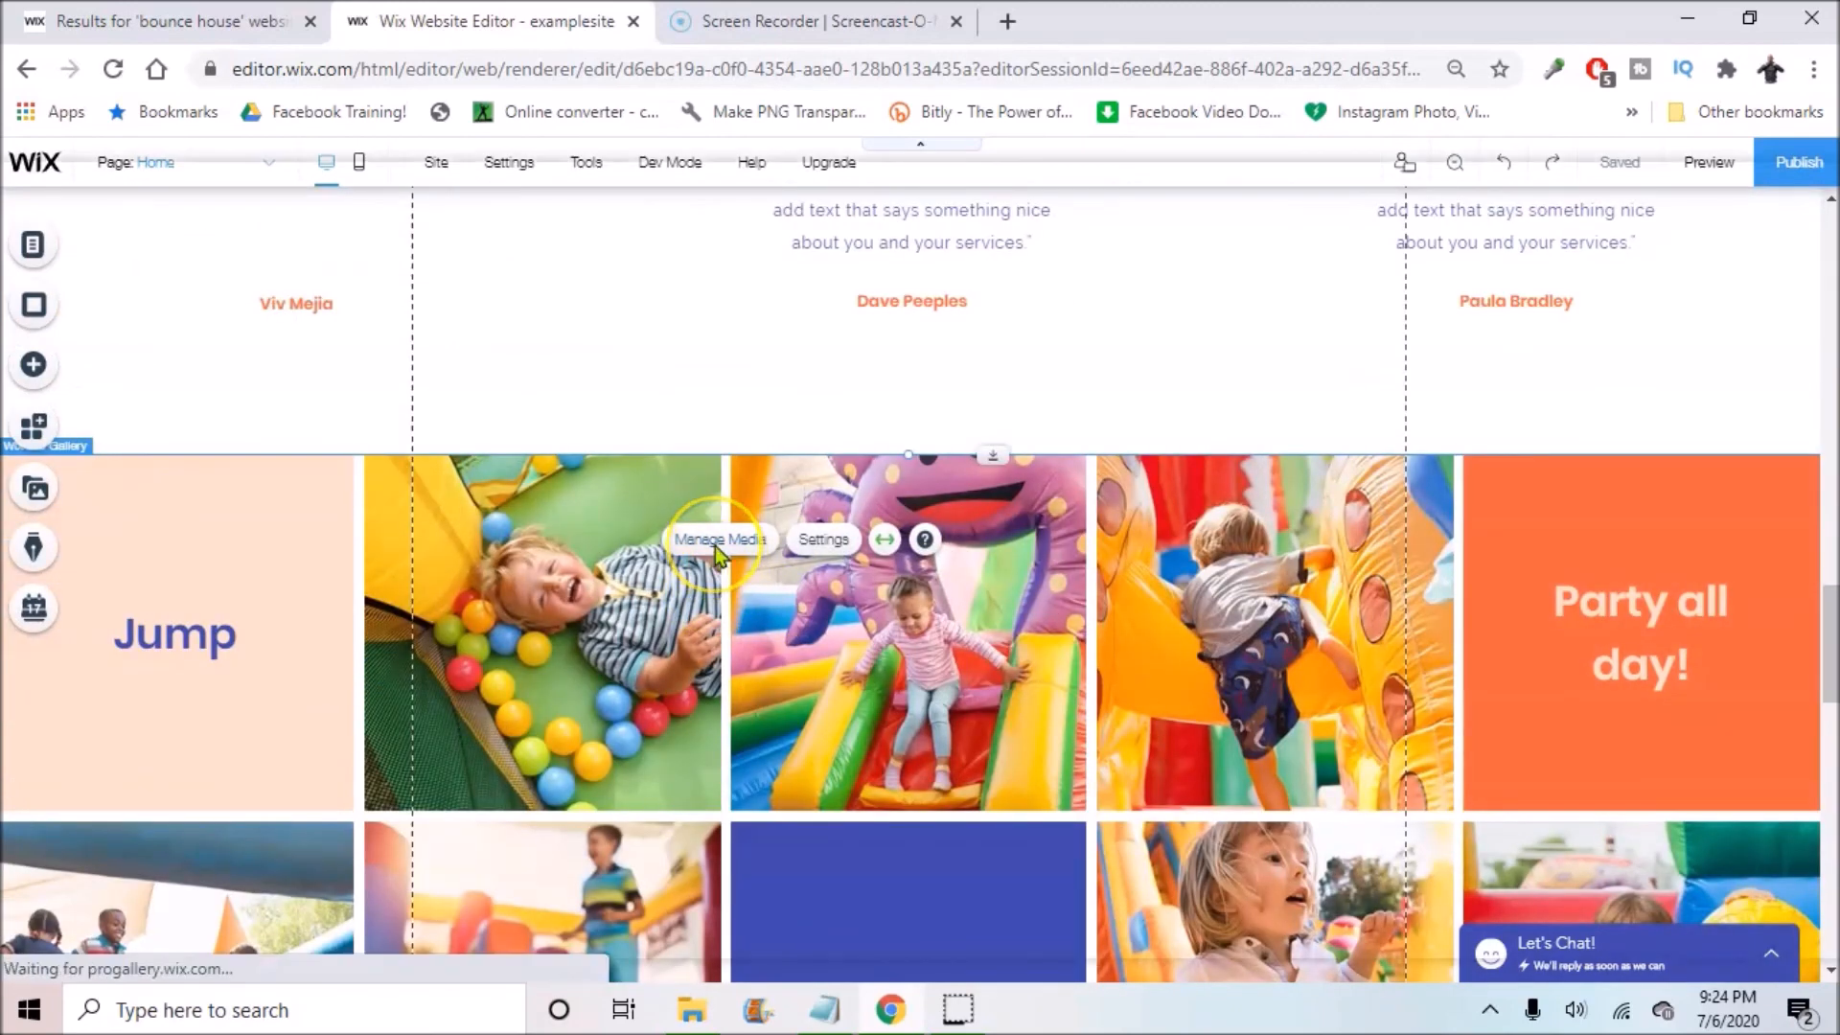
click(715, 543)
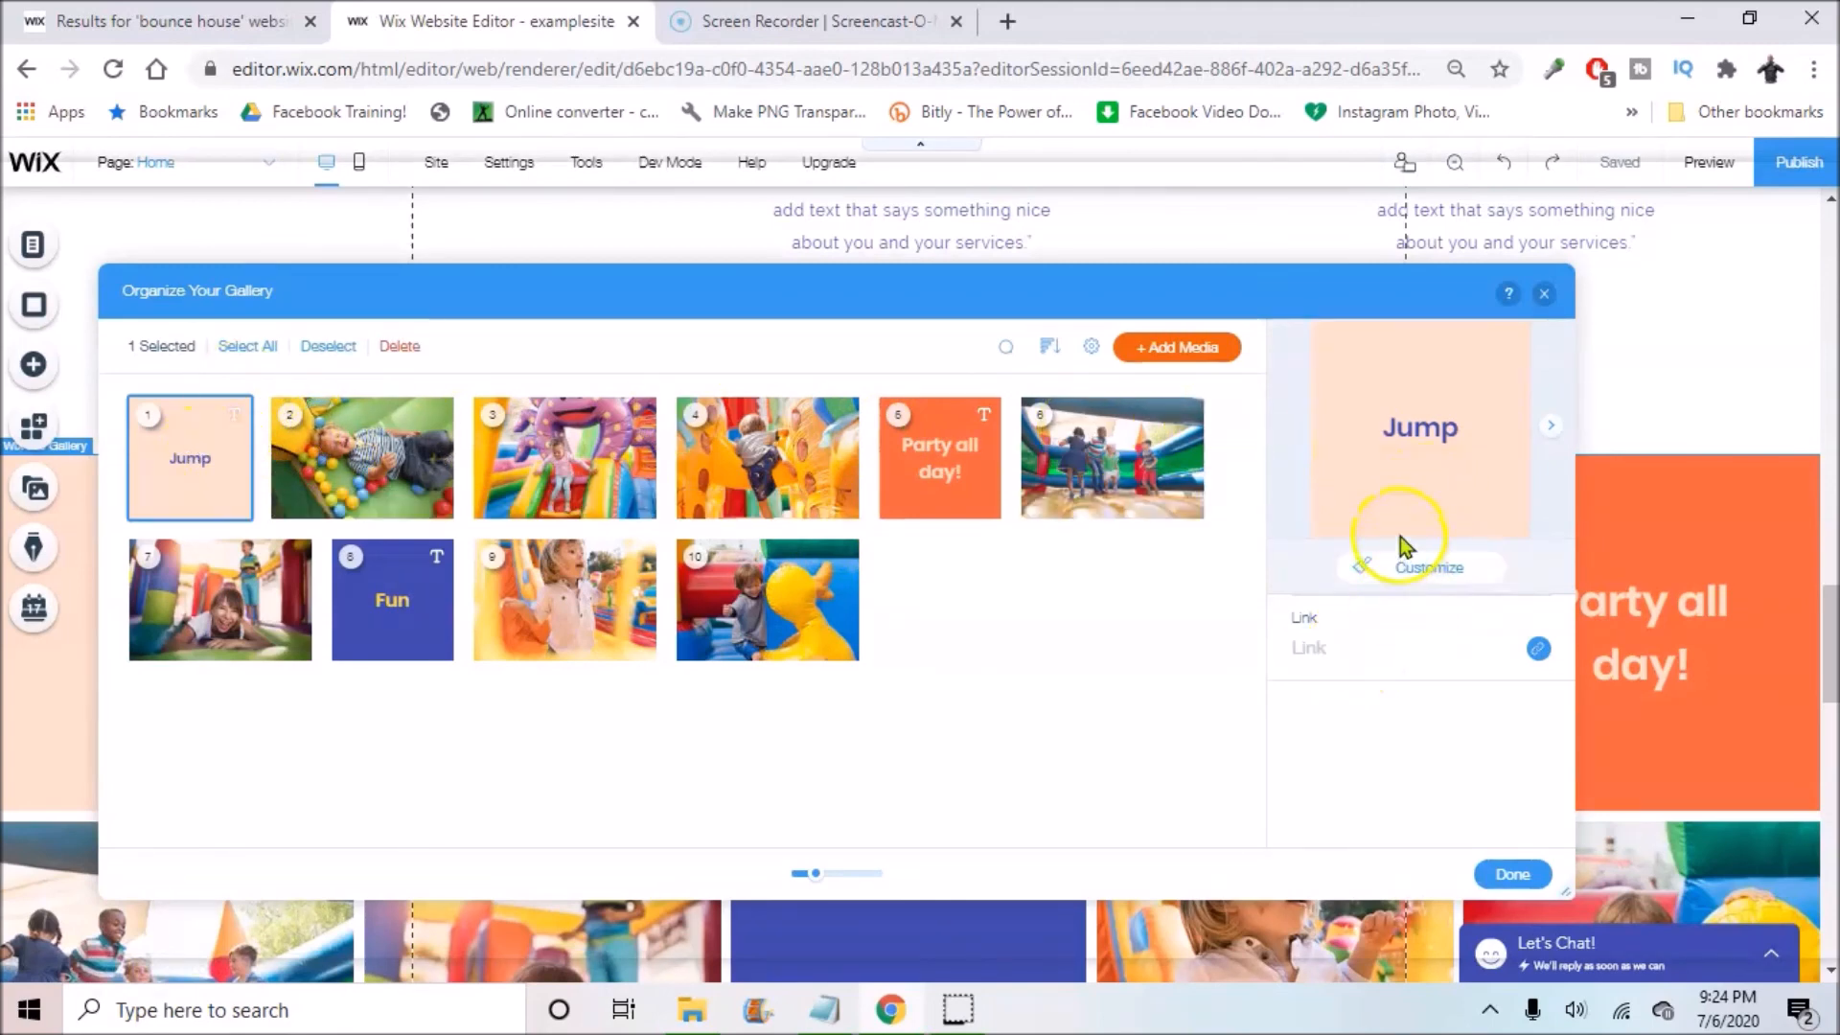
click(384, 466)
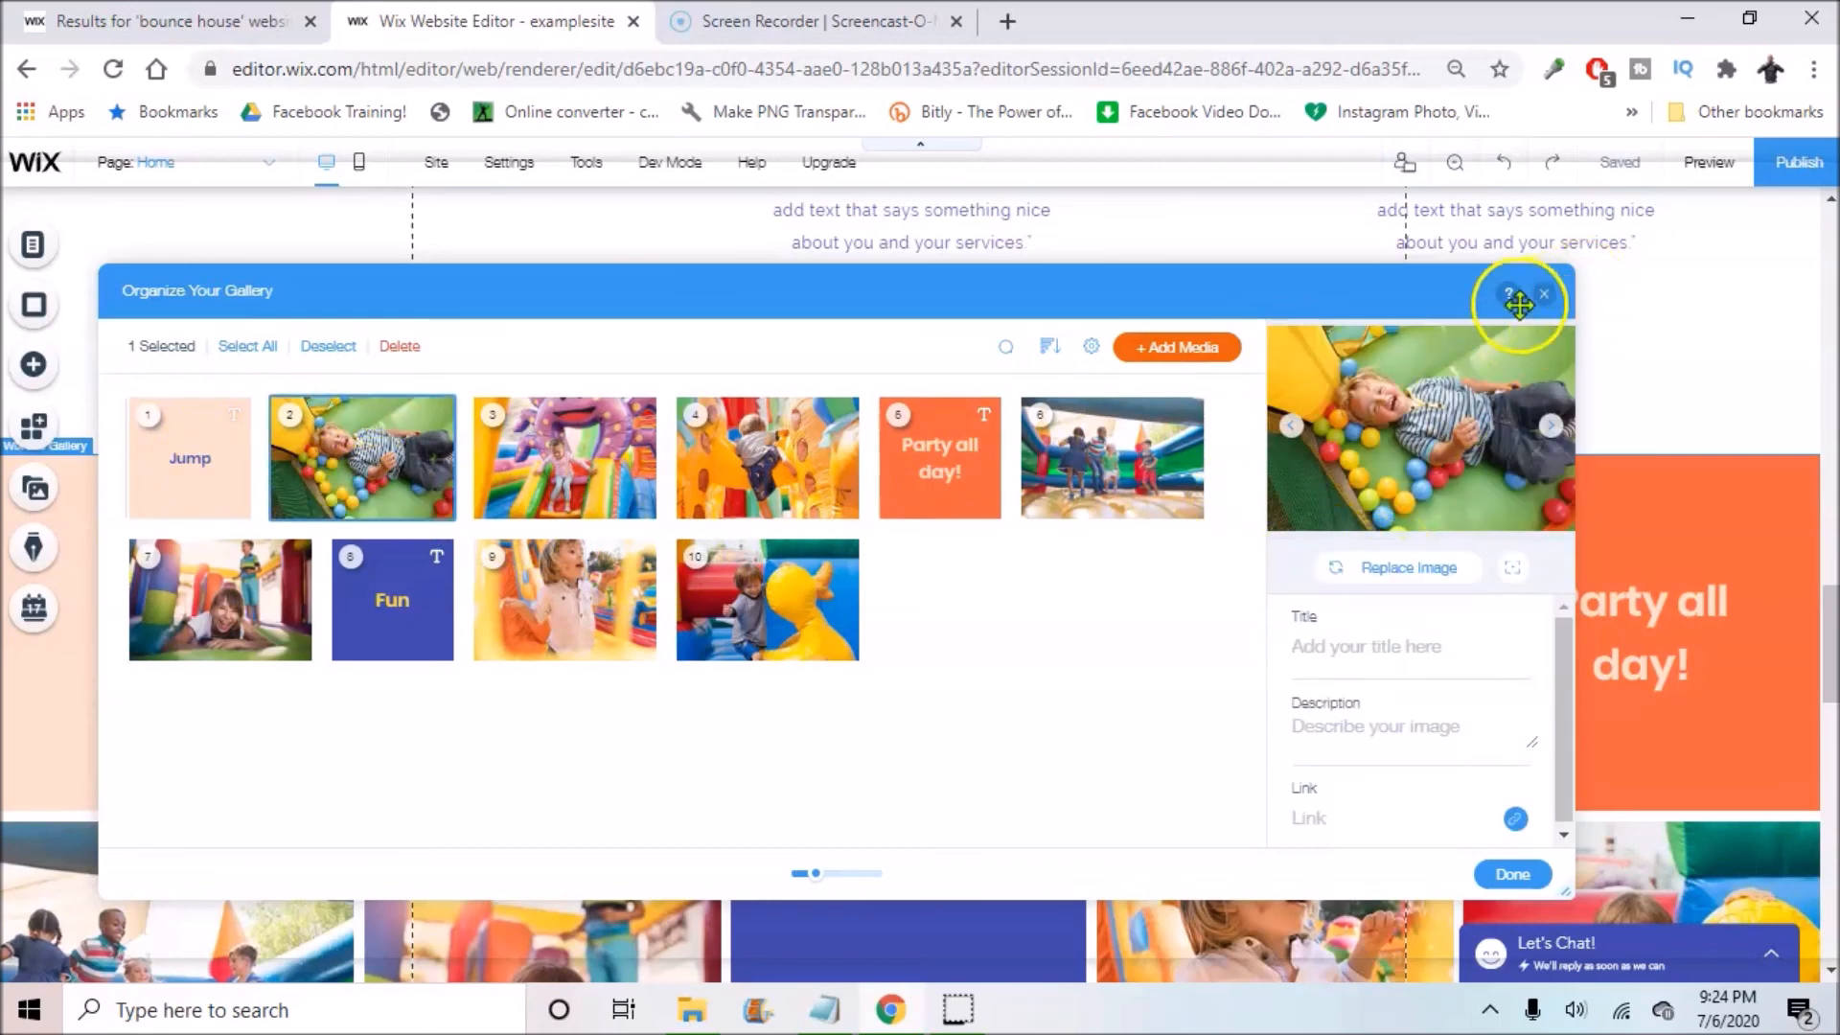
click(604, 479)
click(776, 470)
click(1083, 471)
click(762, 596)
click(642, 604)
click(393, 599)
click(220, 599)
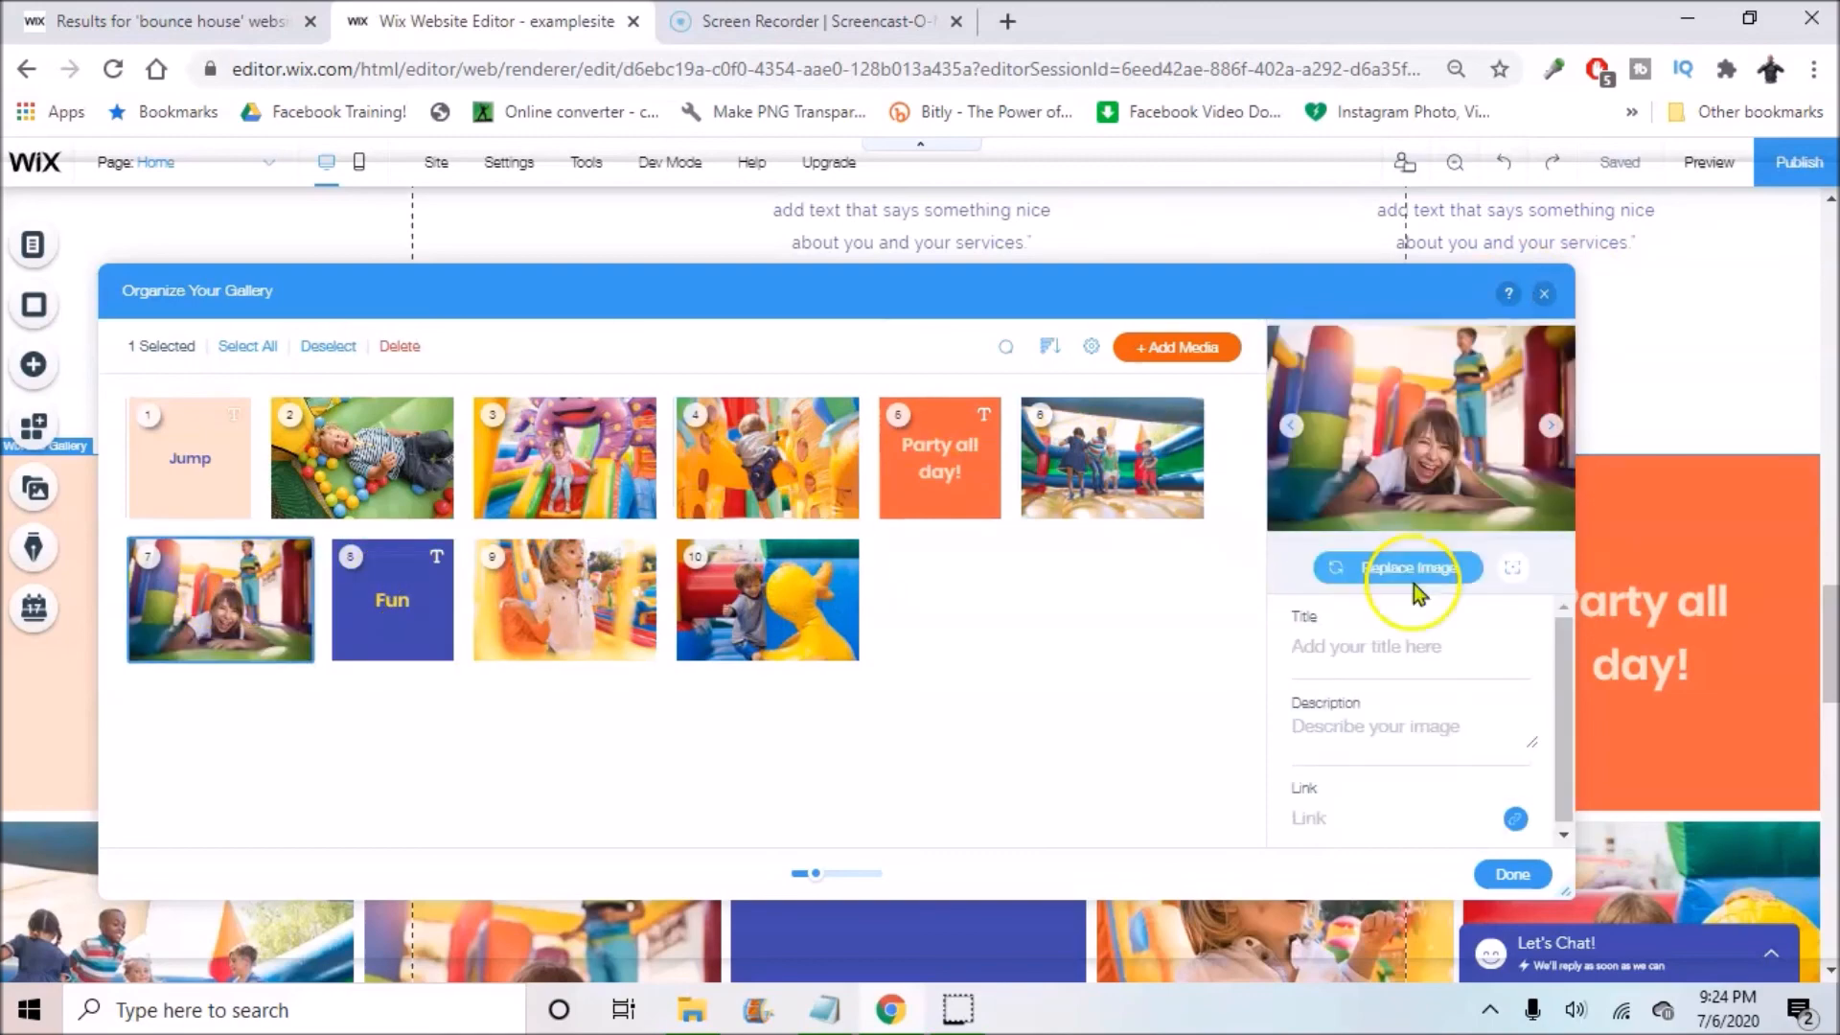
click(1543, 294)
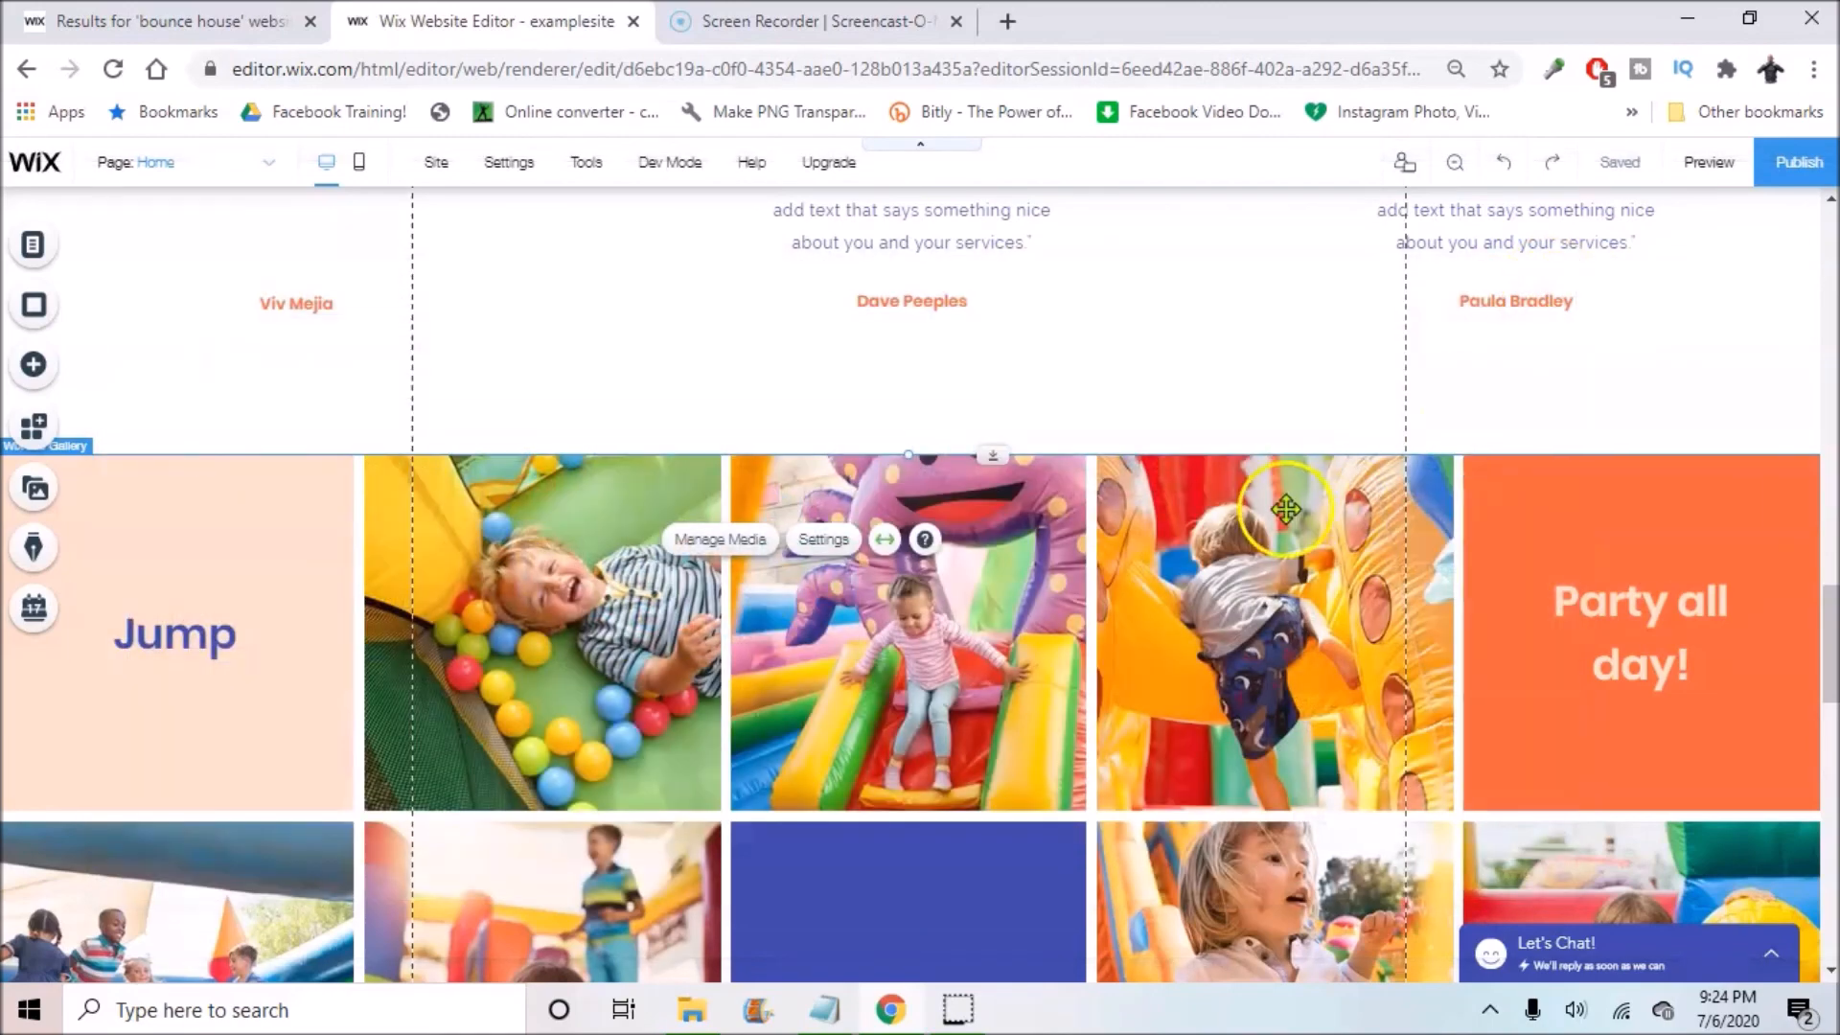
scroll(1377, 484, down, 8)
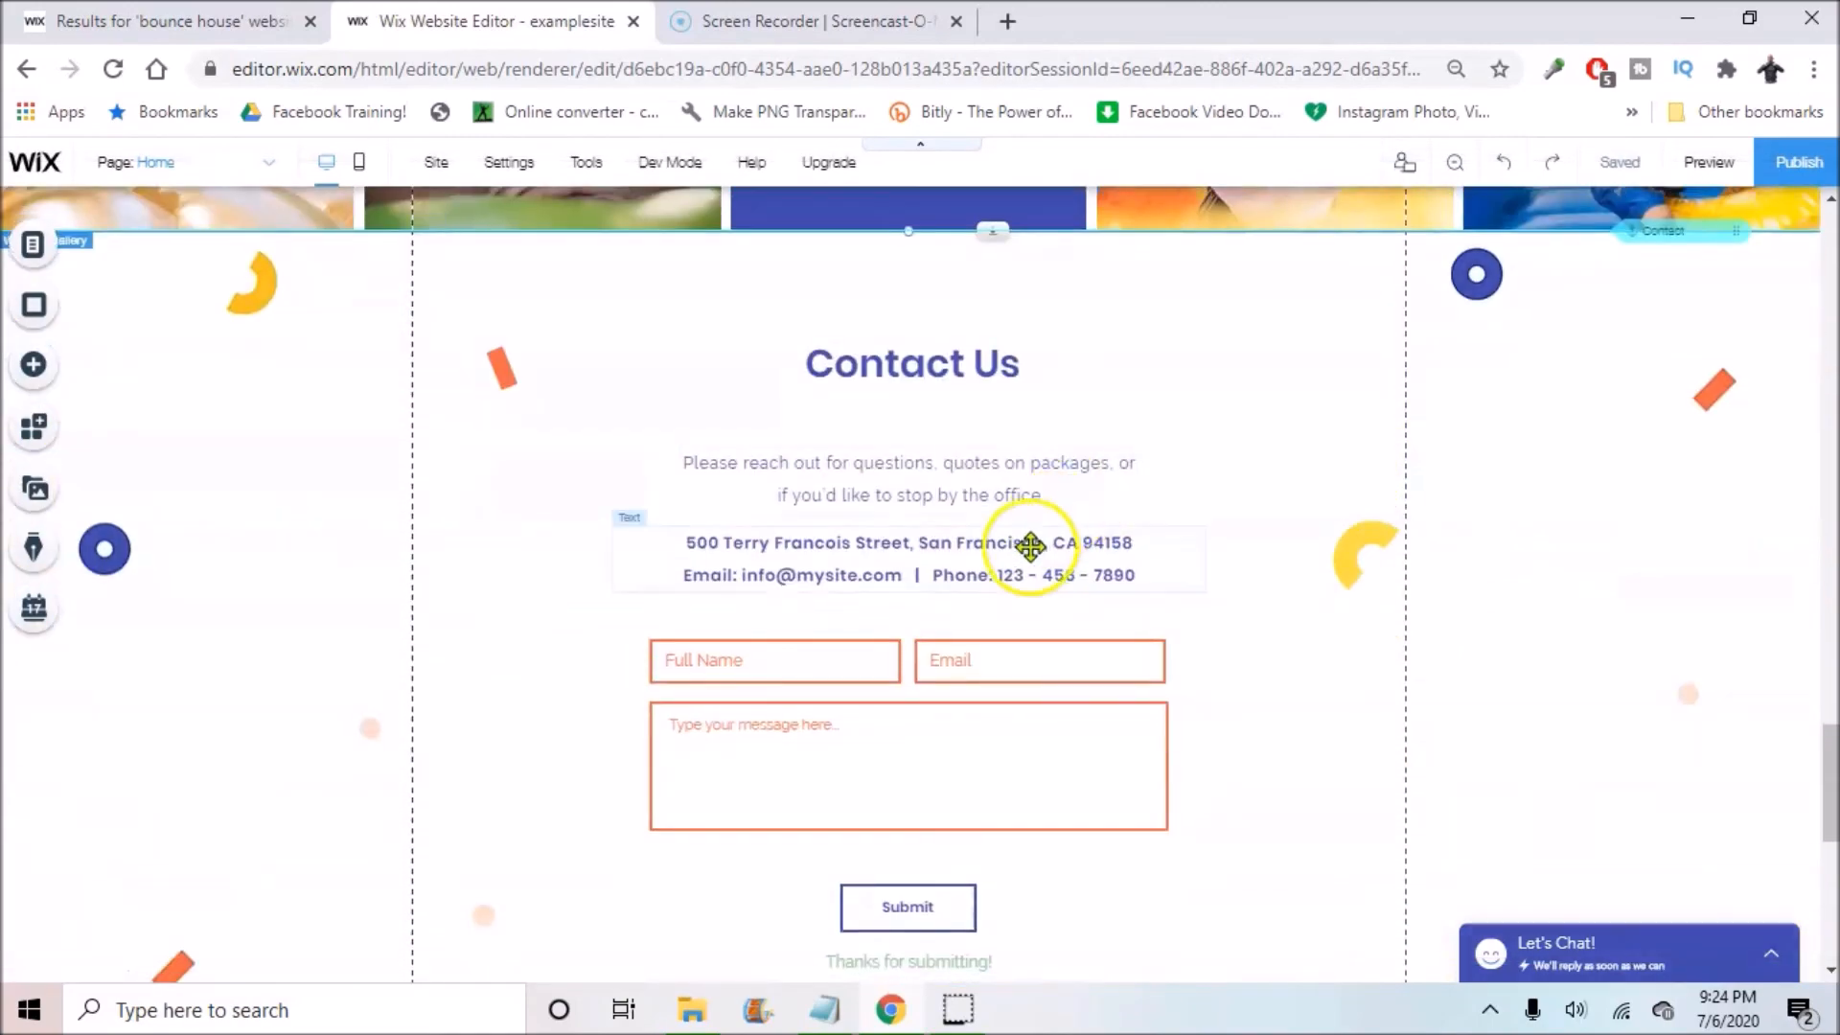
scroll(1051, 566, down, 1)
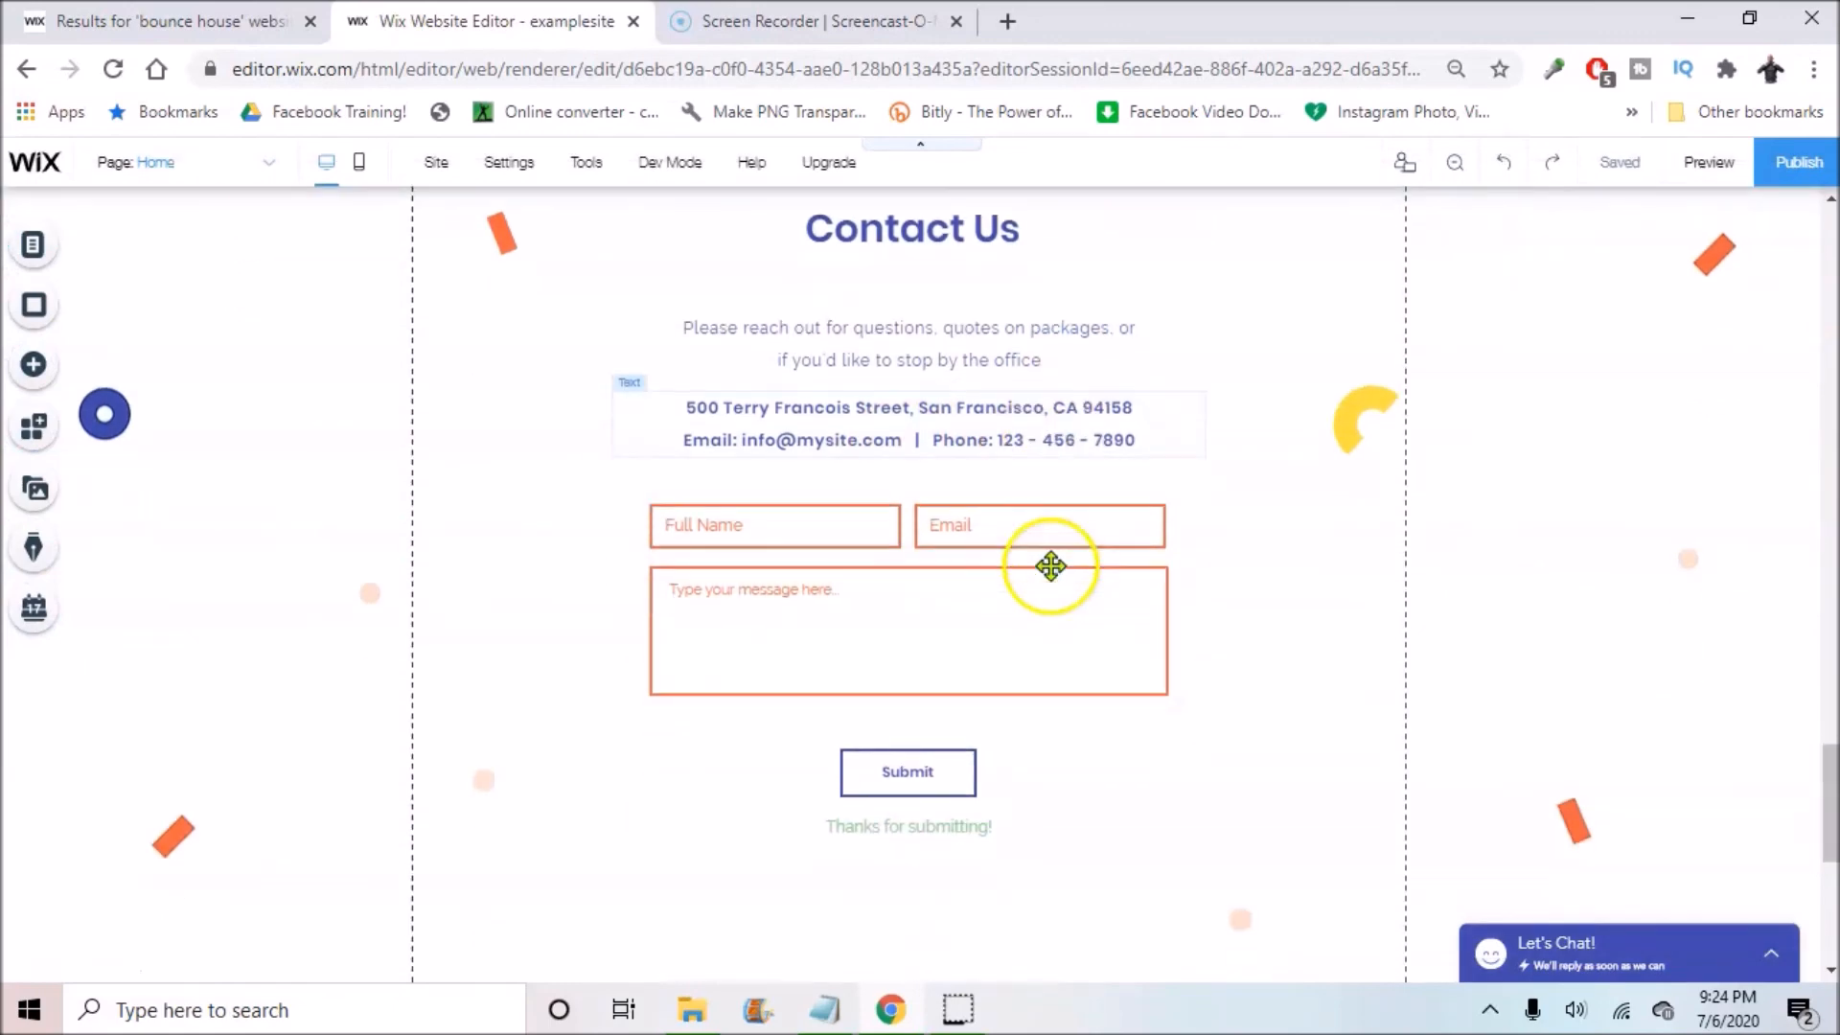
click(919, 448)
click(651, 343)
double_click(865, 412)
click(866, 412)
double_click(829, 441)
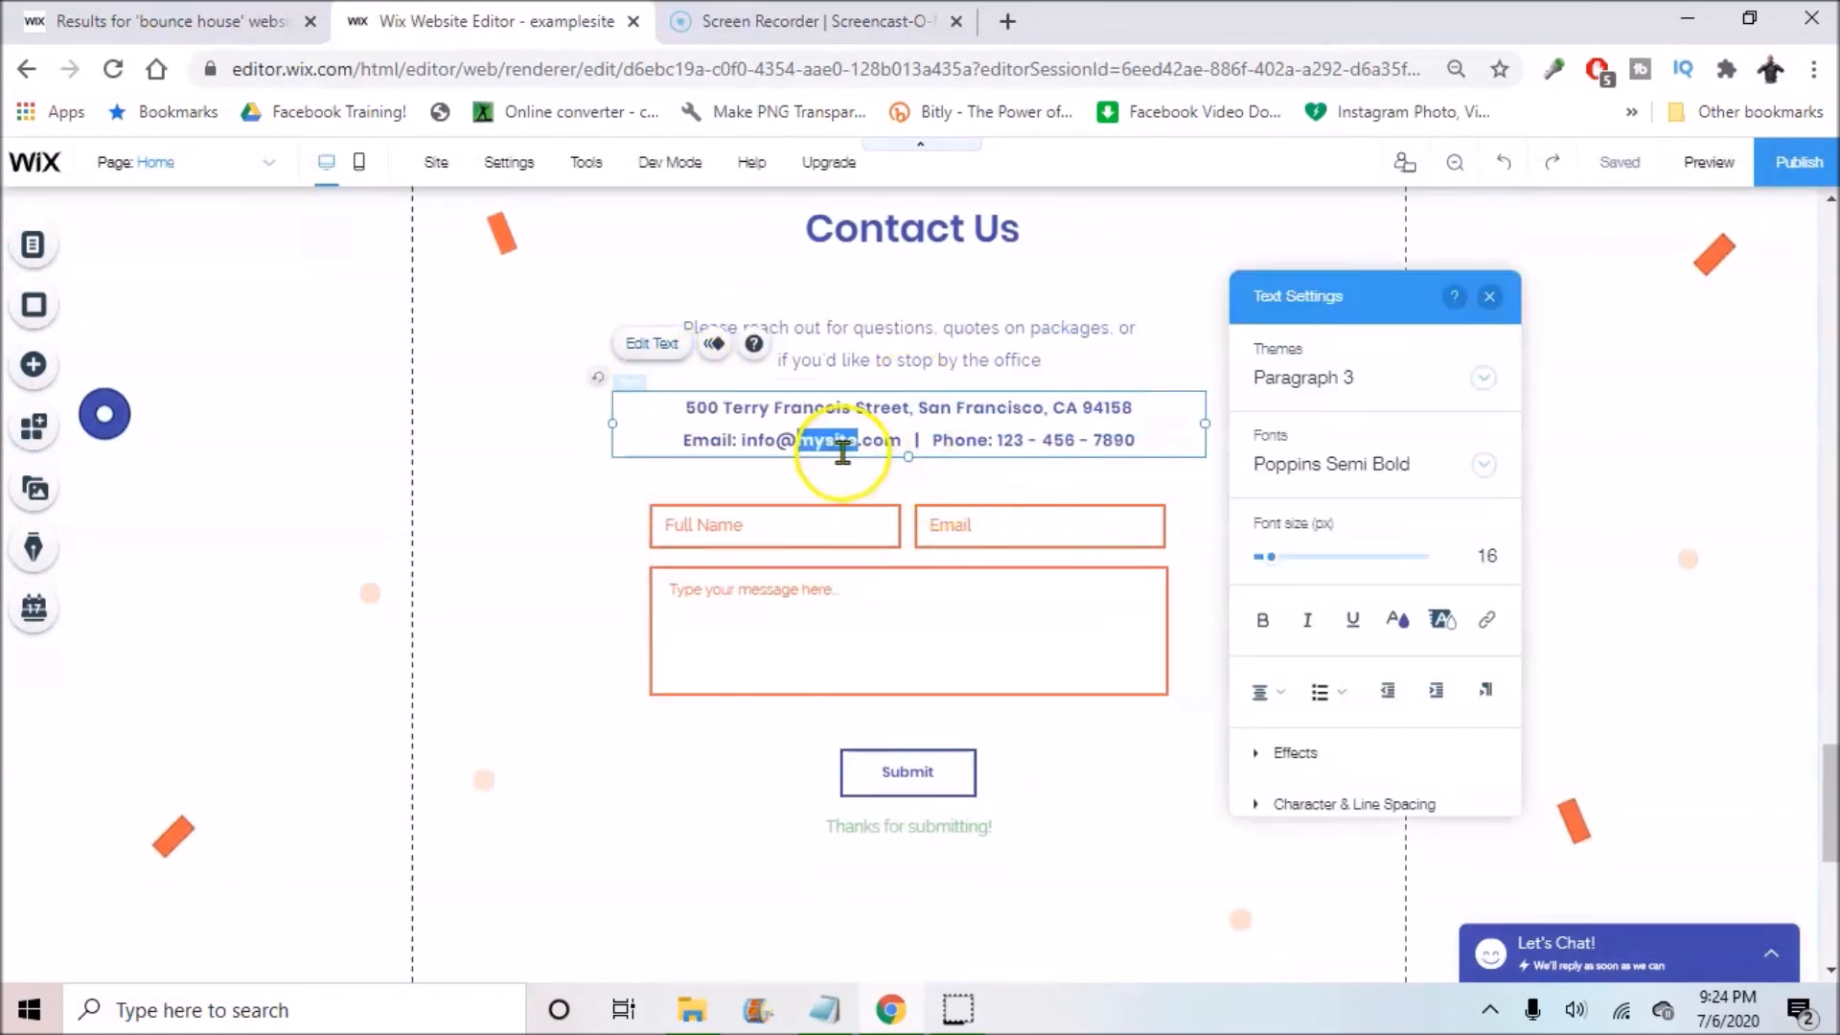
triple_click(1036, 443)
click(1089, 440)
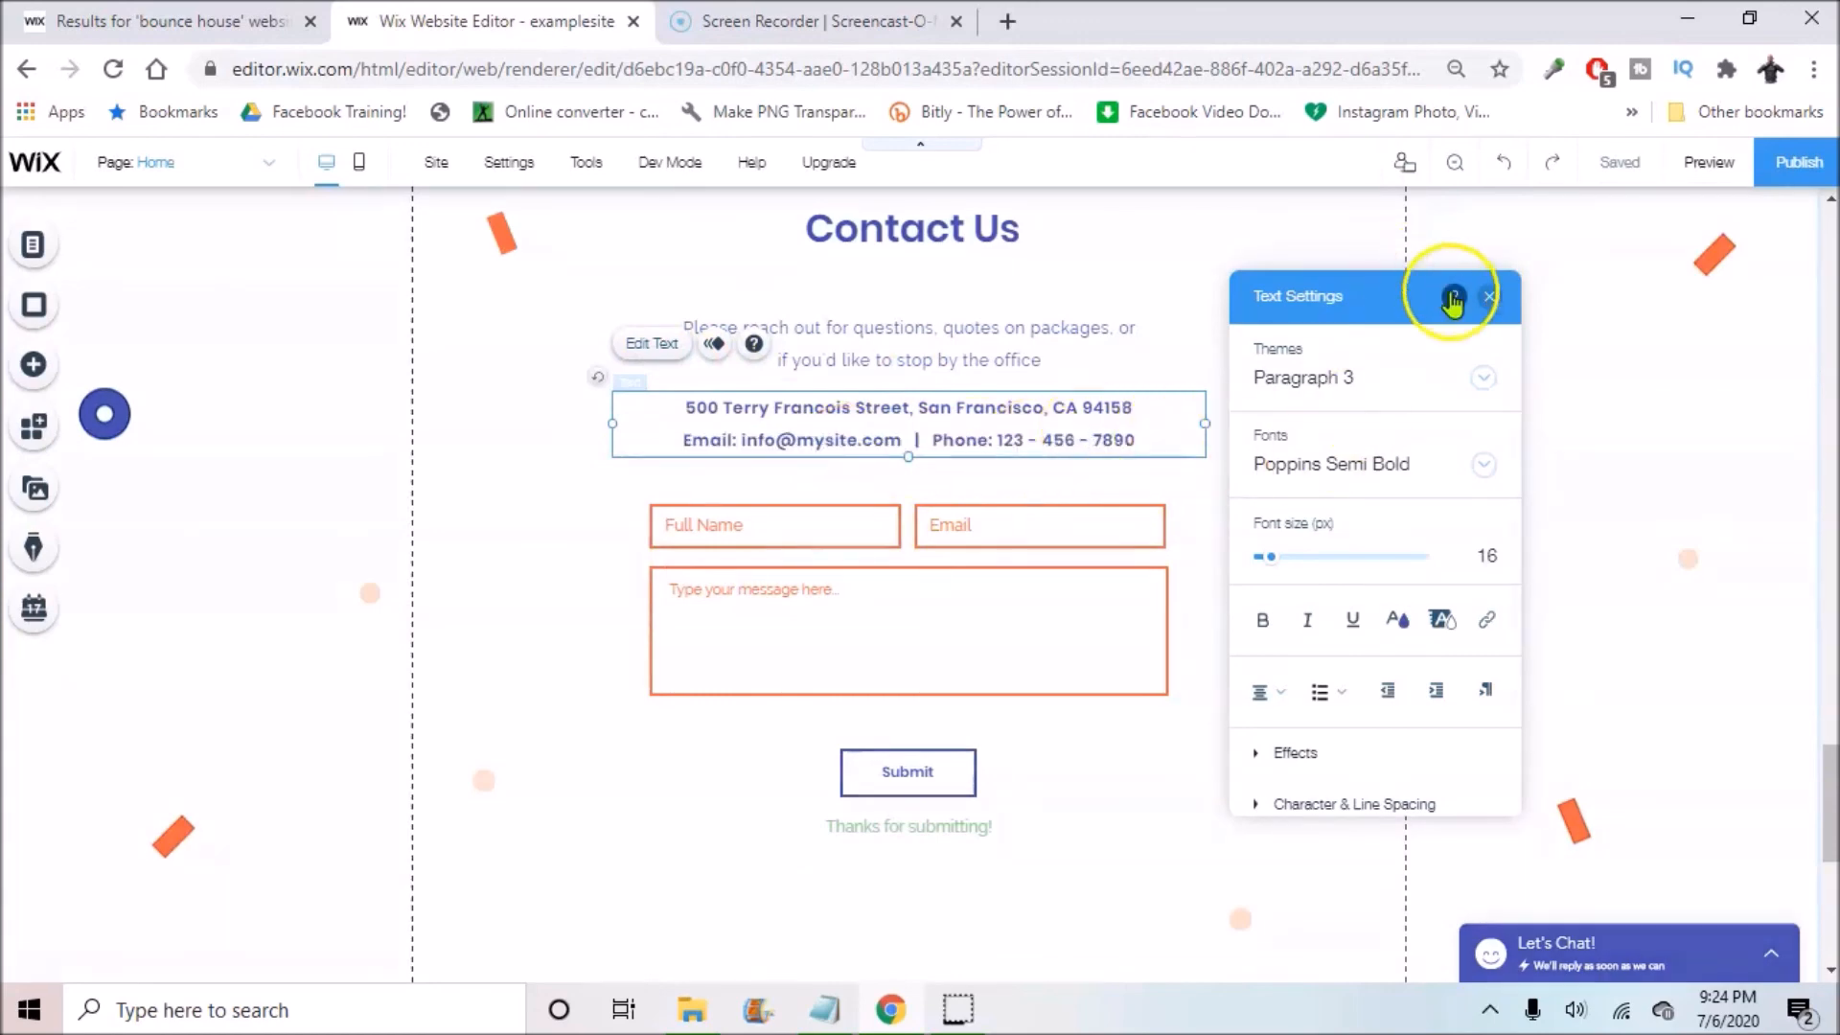
click(1489, 299)
scroll(1102, 513, down, 4)
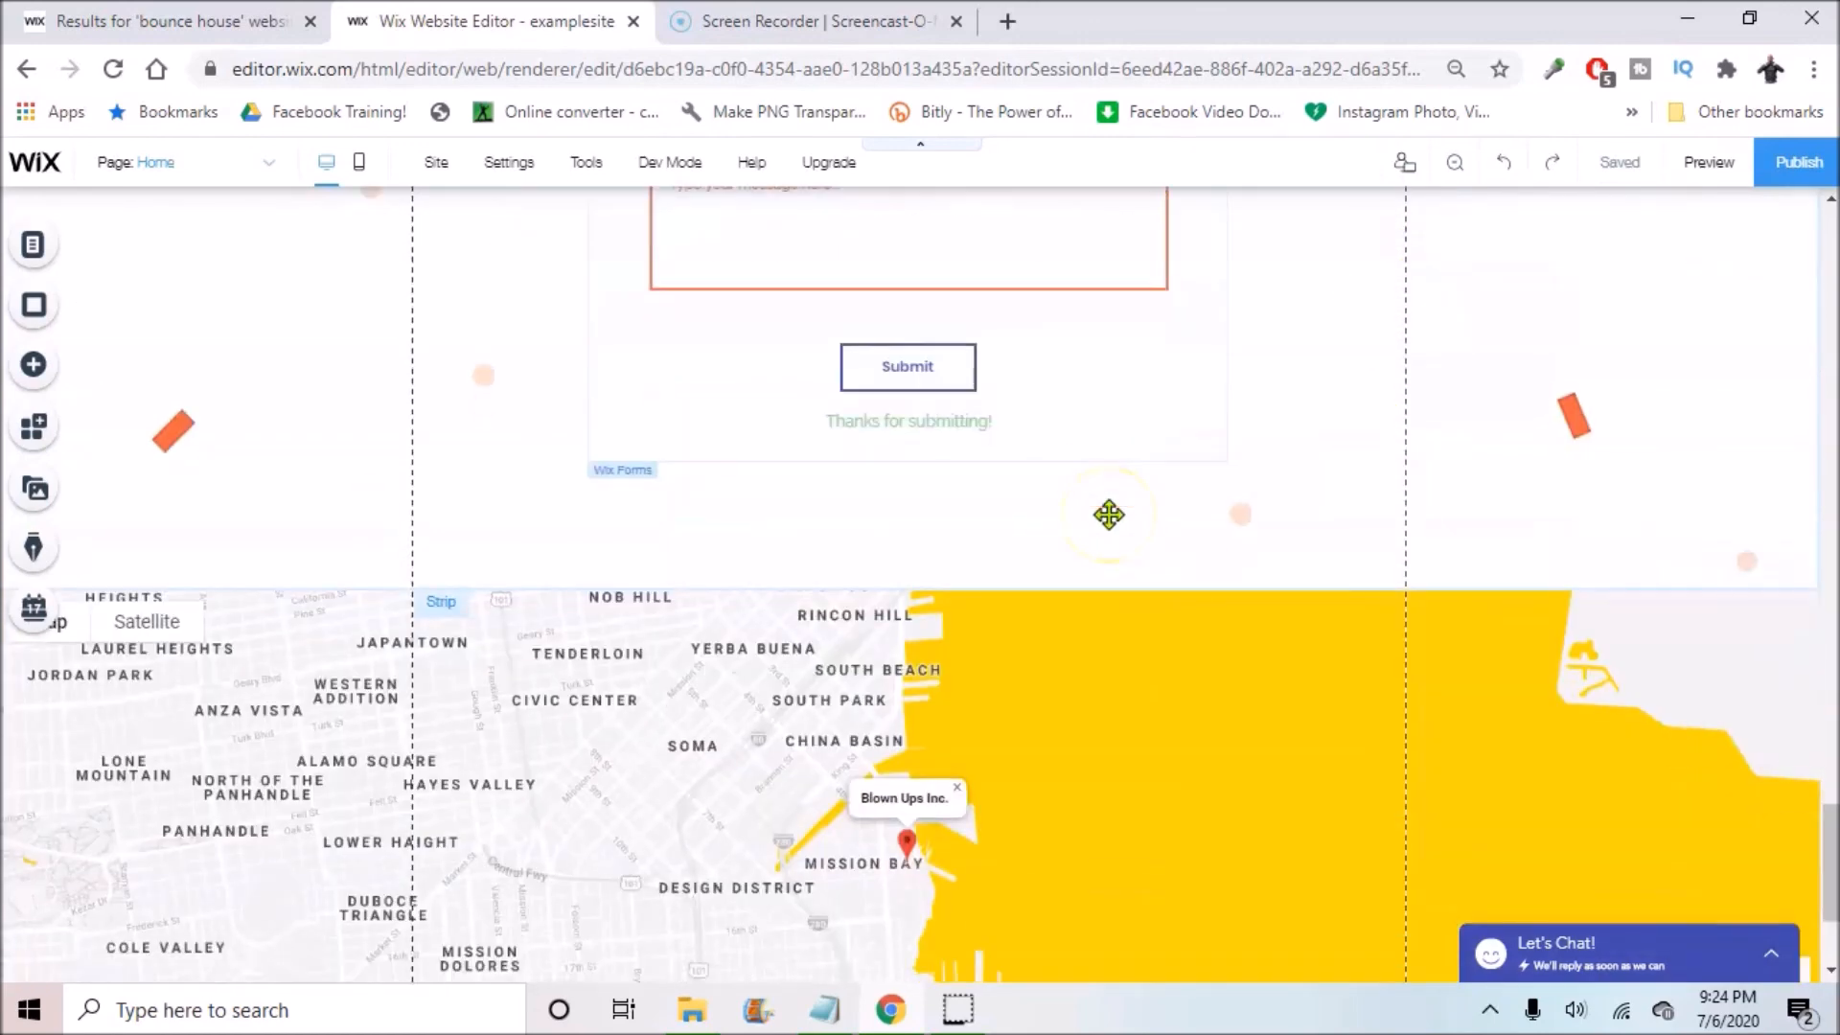
Step: Delete the Google Map strip and drag the page bottom up beneath the contact form
scroll(1092, 513, down, 3)
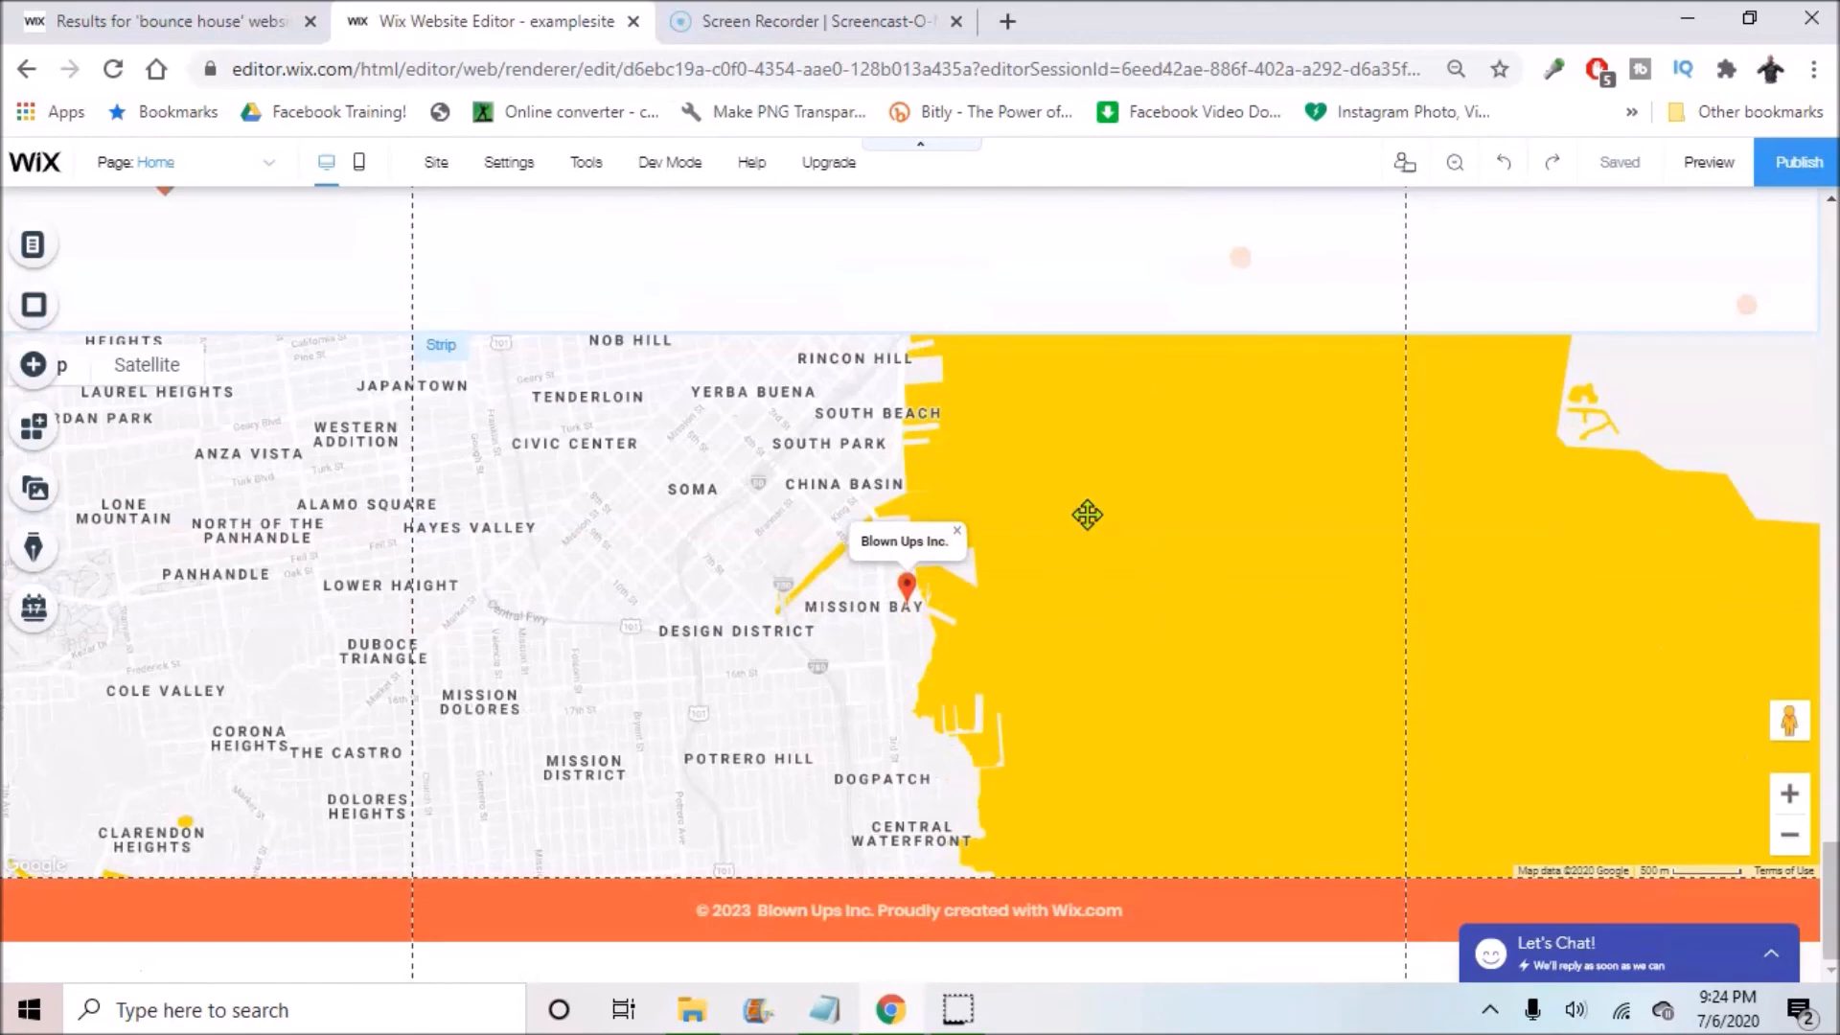
right_click(1032, 538)
click(1104, 699)
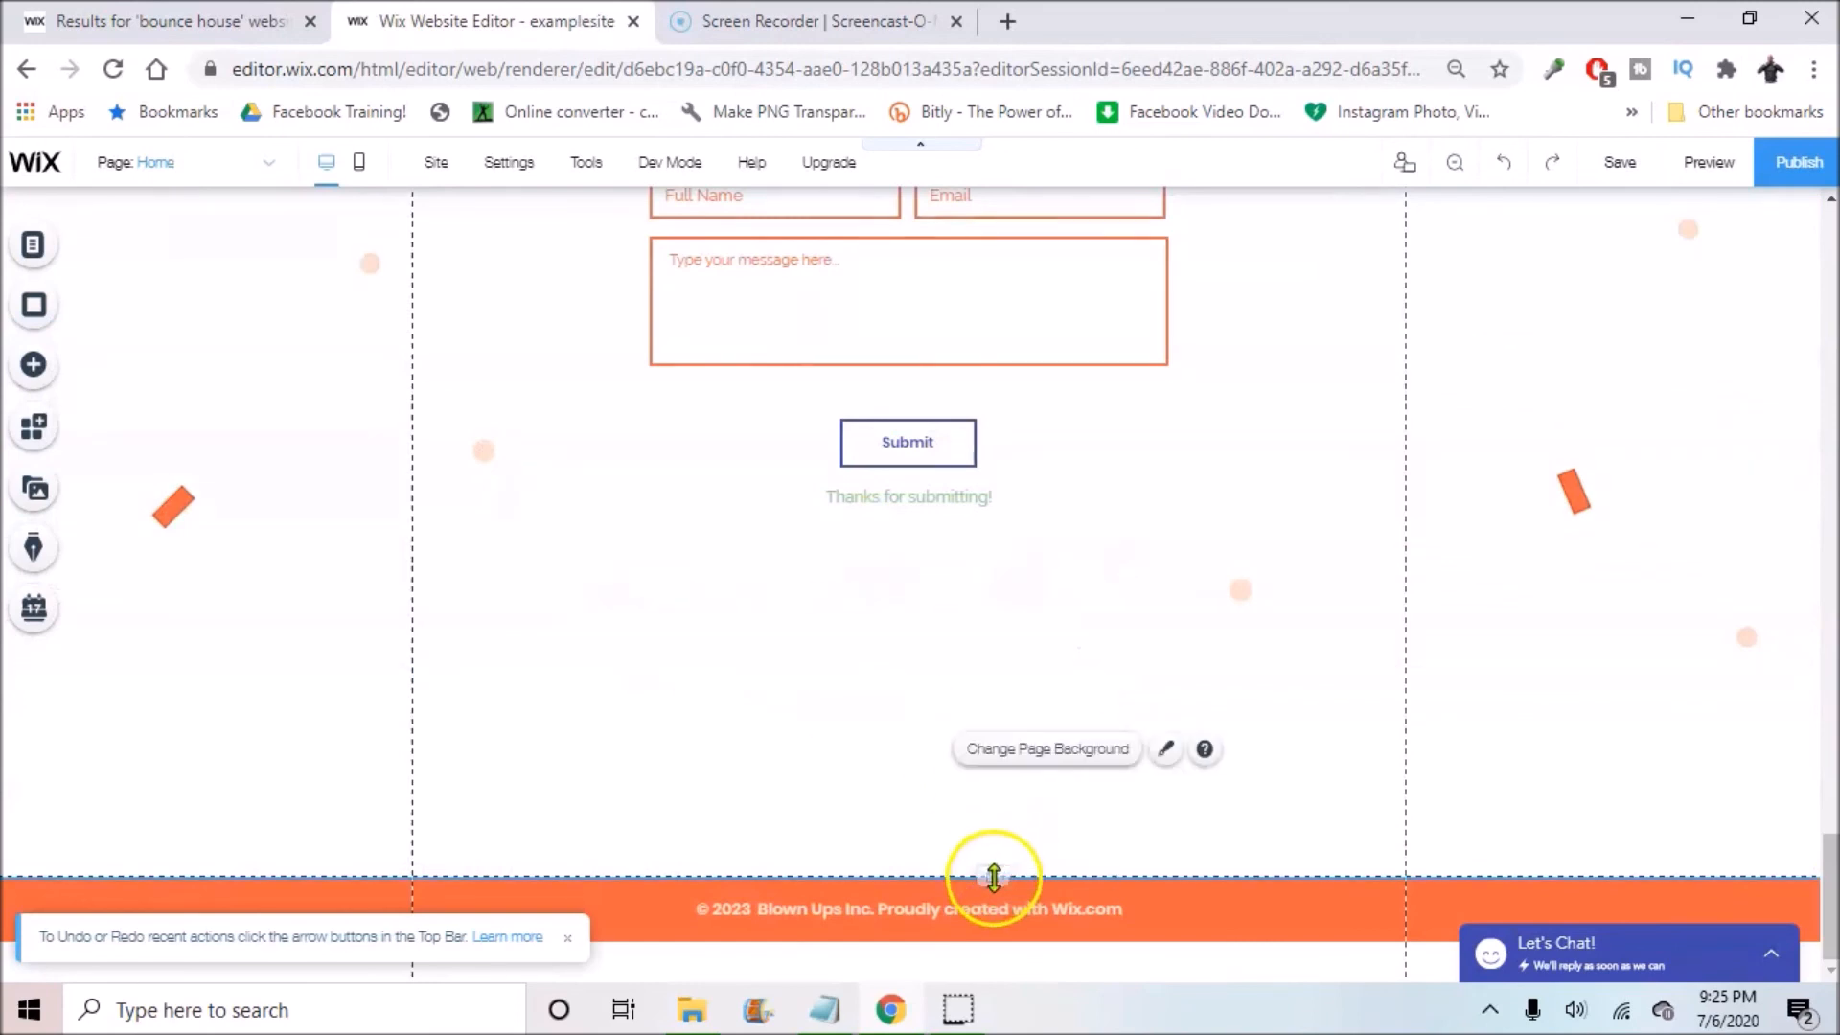
drag(994, 839, 958, 652)
Step: Open and close the footer copyright text without changes, then return to the page top
click(614, 882)
click(536, 850)
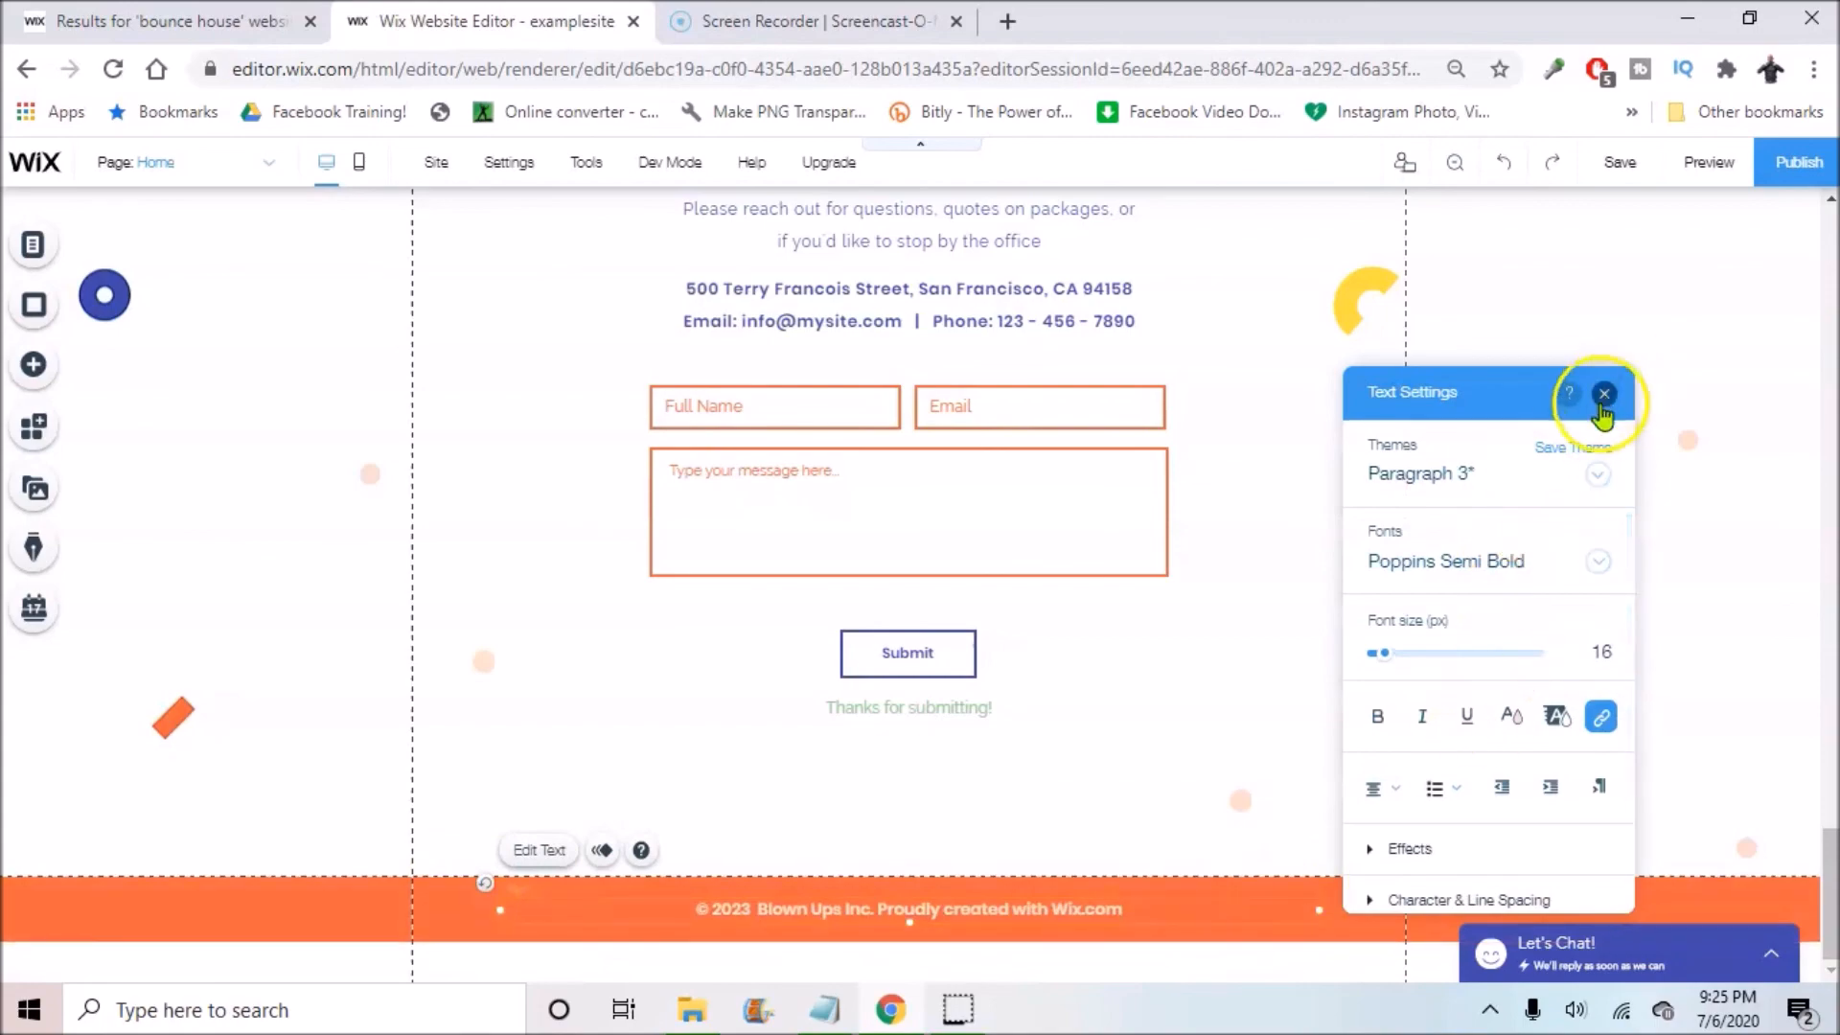
click(1604, 393)
scroll(1313, 602, up, 20)
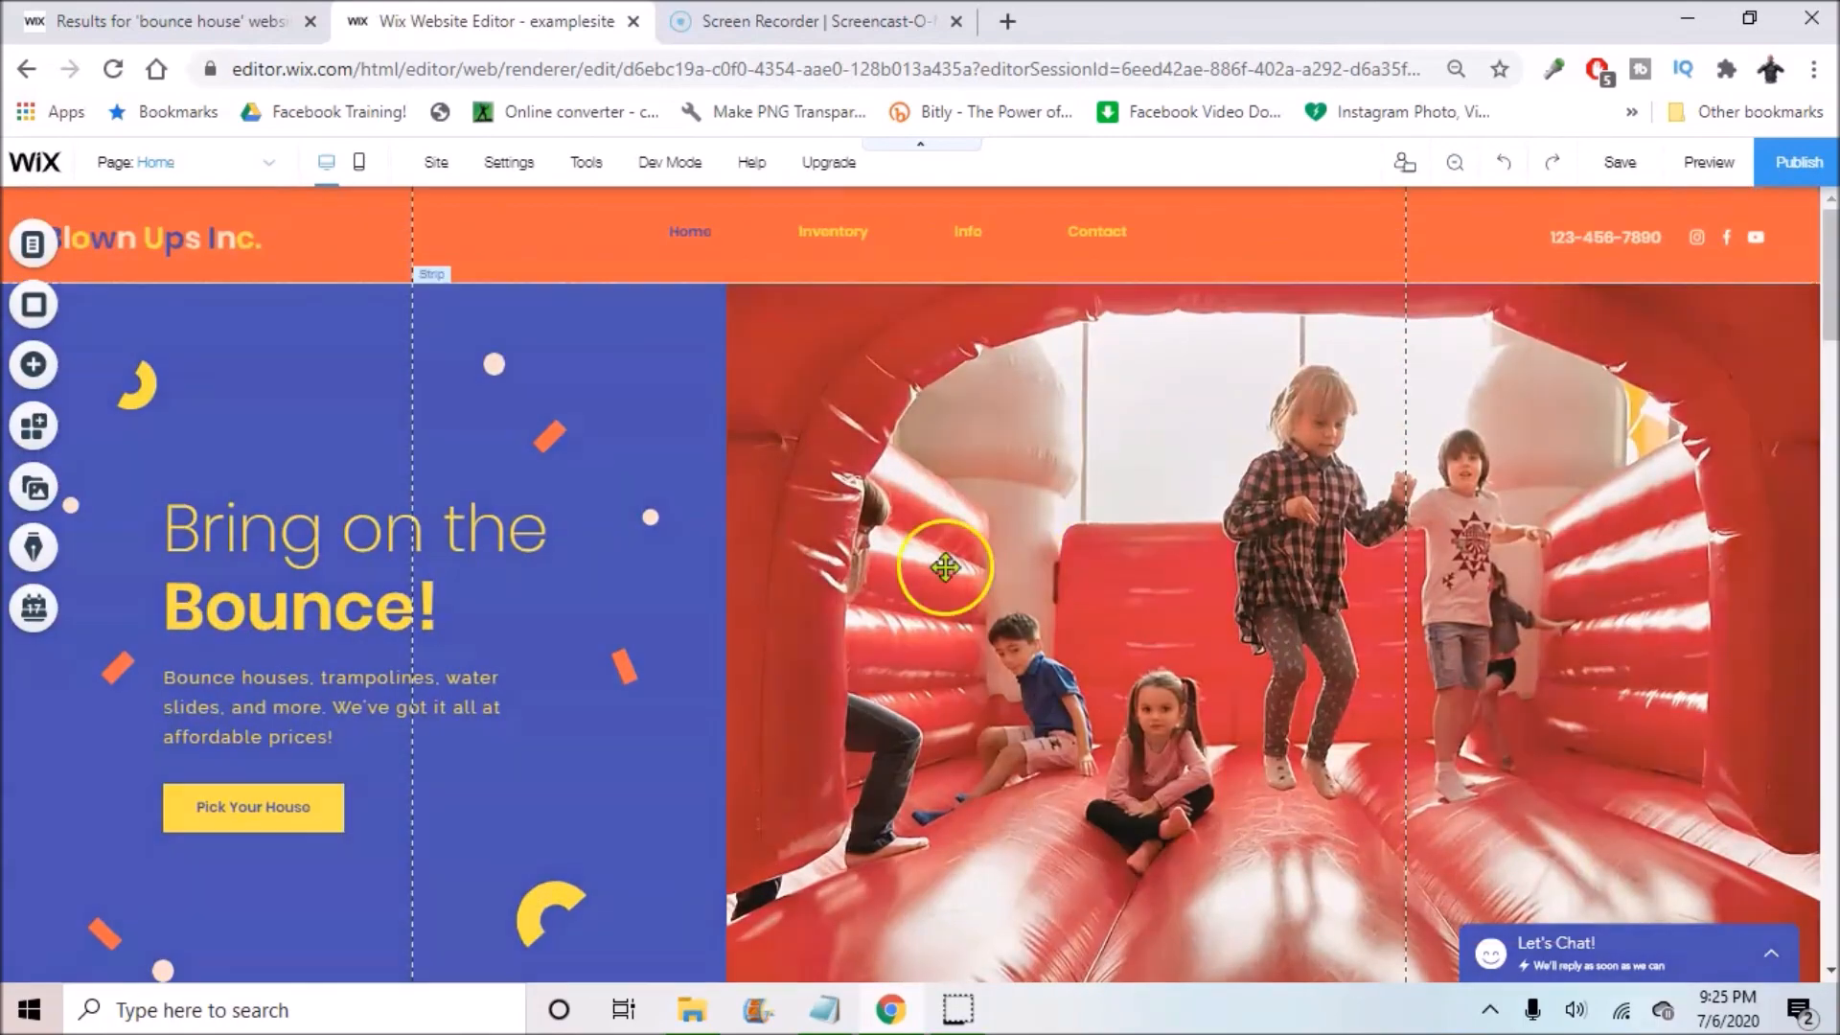
click(410, 596)
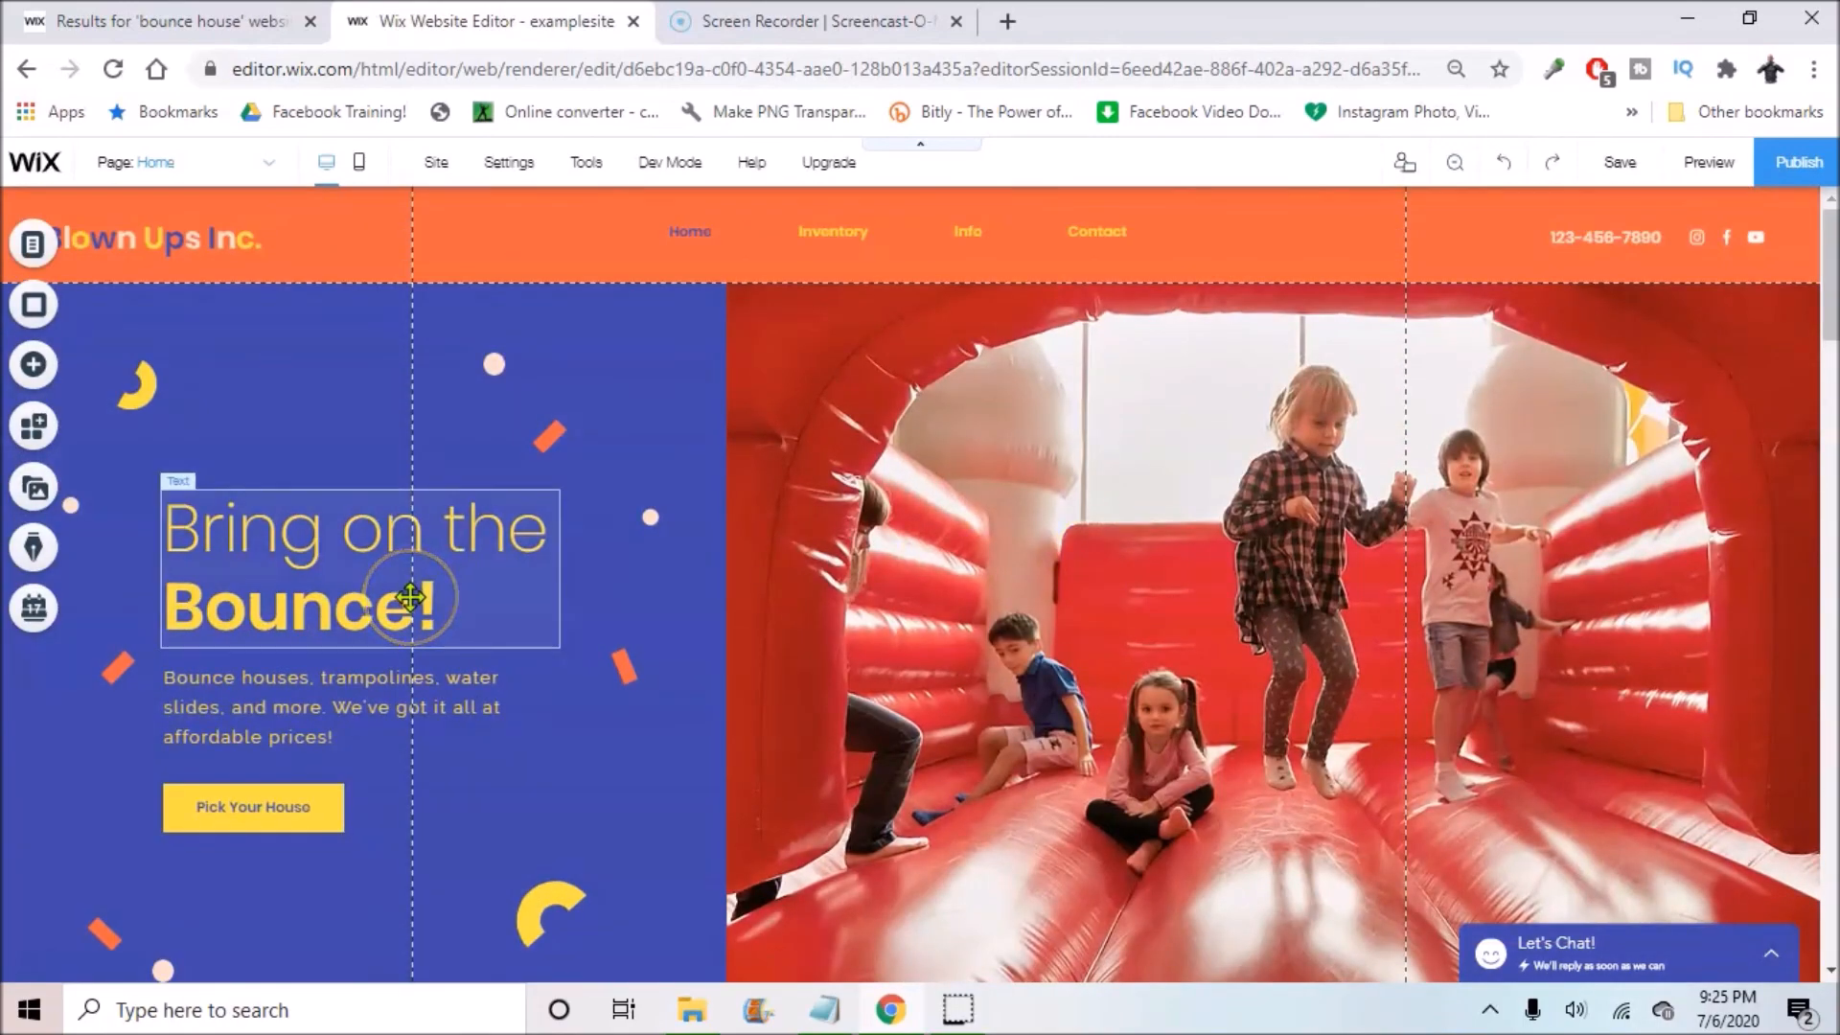
click(8, 998)
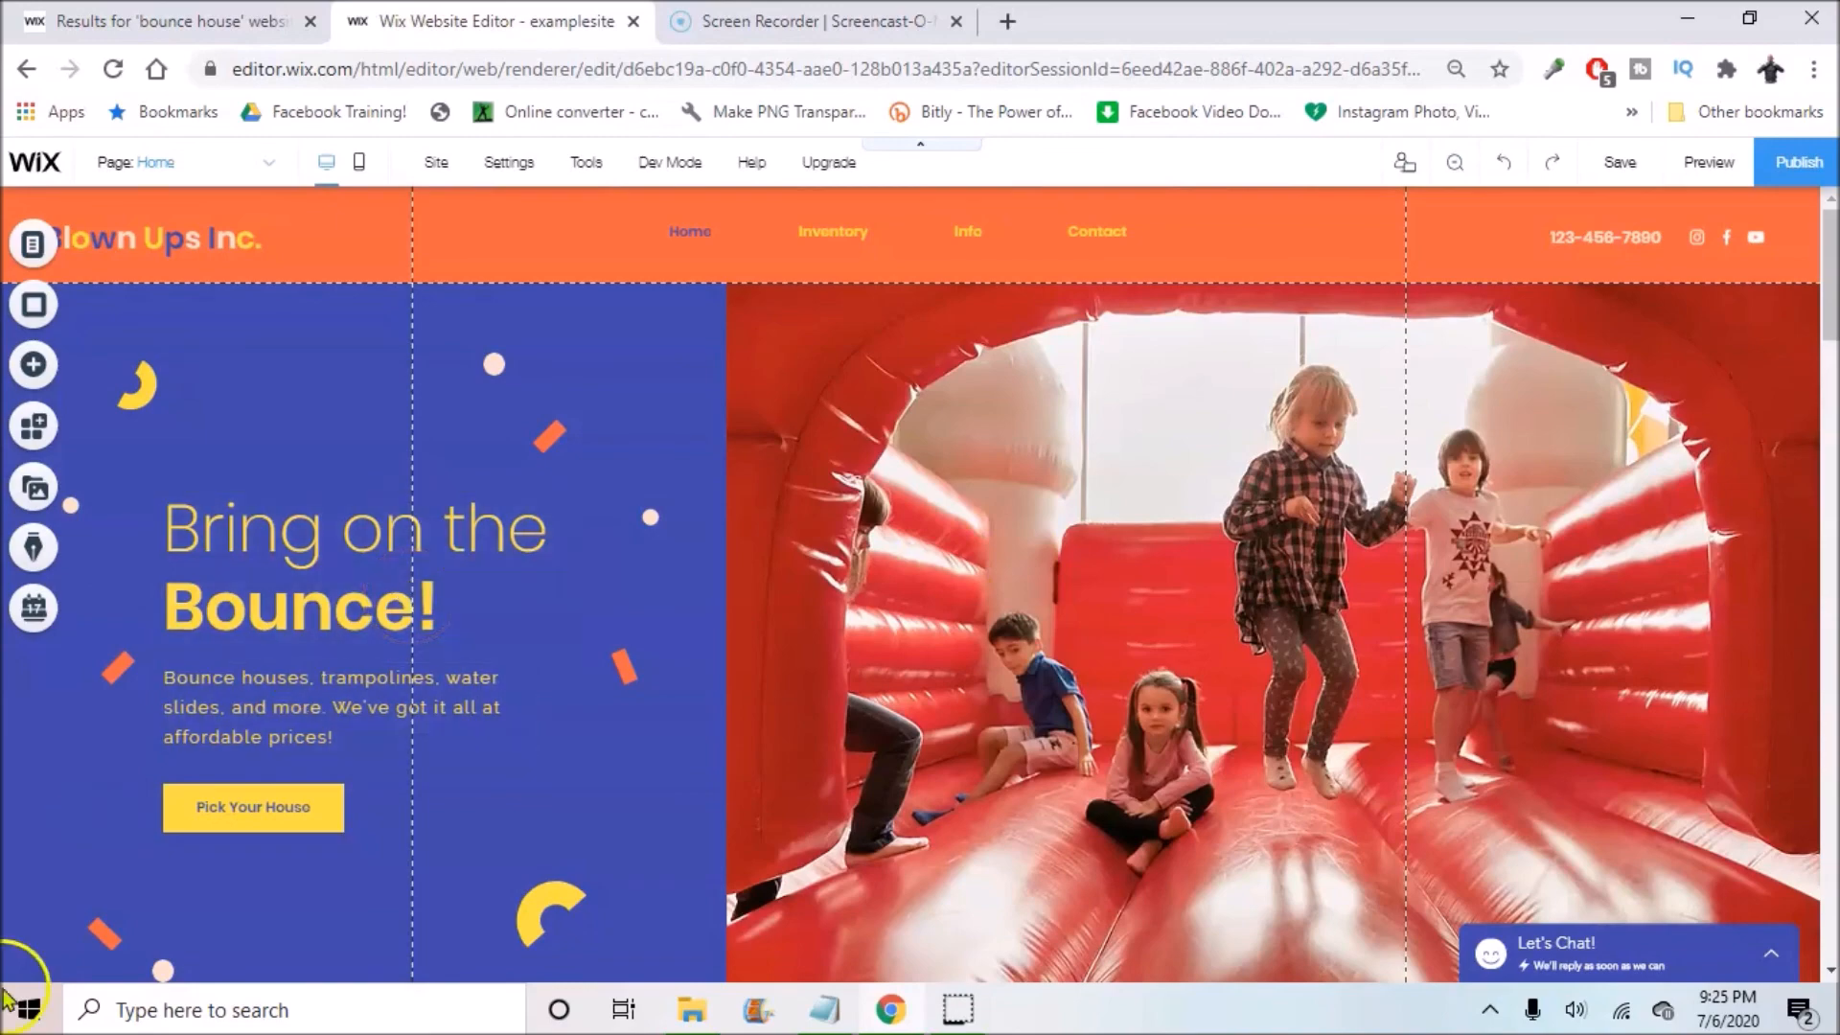